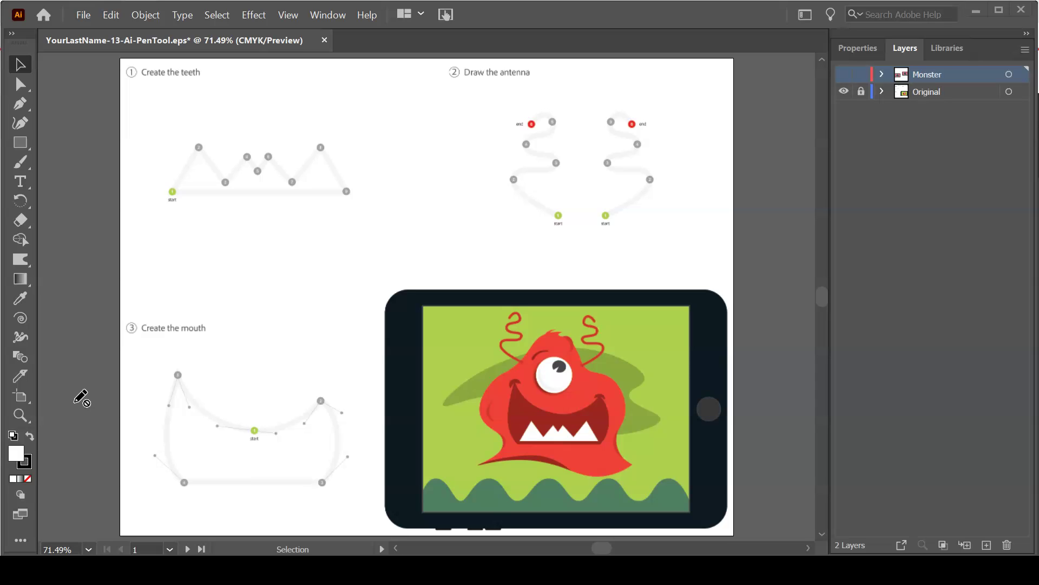
click(73, 475)
click(62, 498)
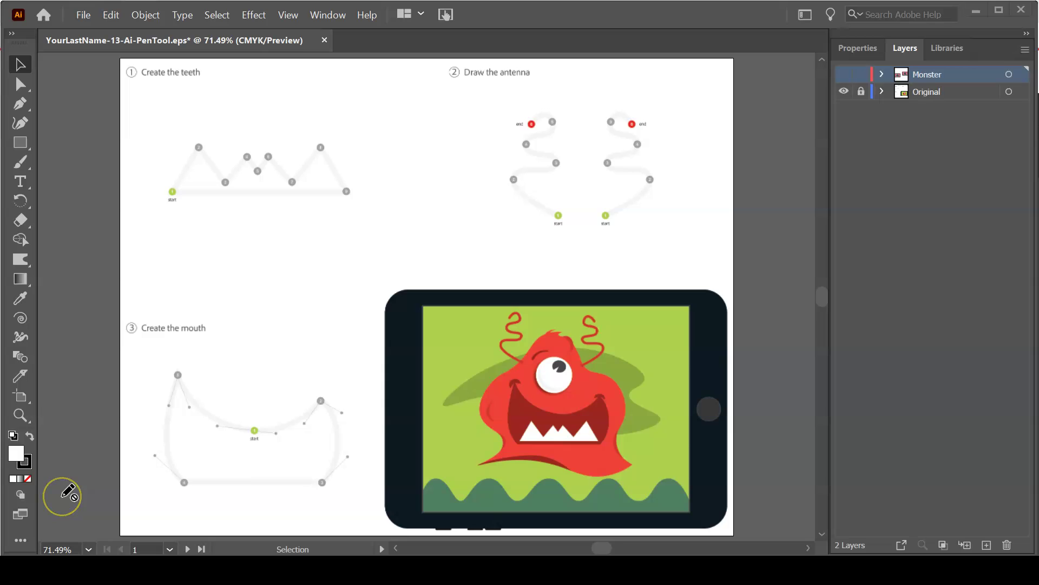
click(70, 484)
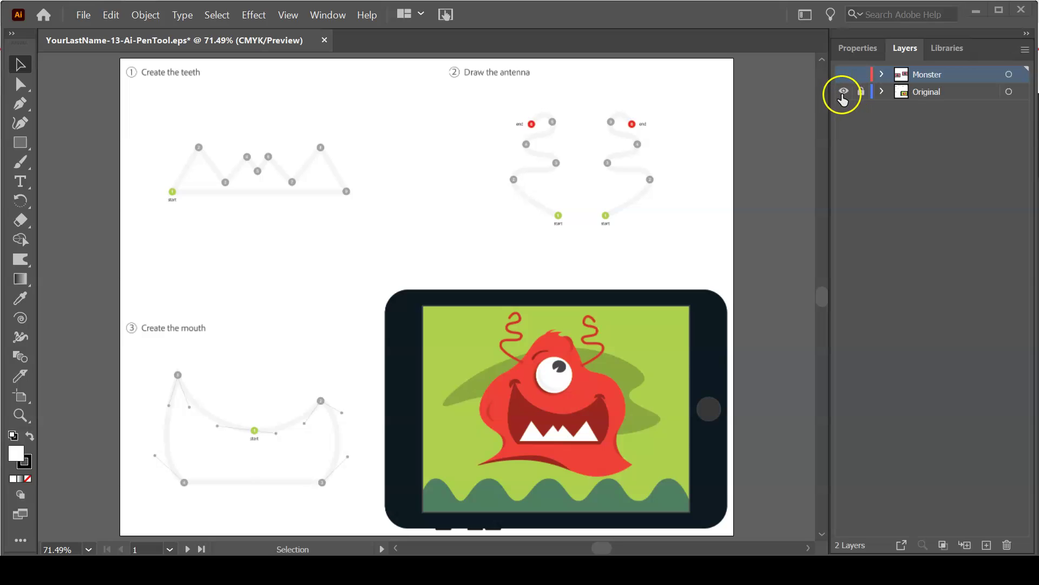
- Toggle the Original layer's outline display and visibility off, and restore both
click(844, 94)
ctrl+click(843, 93)
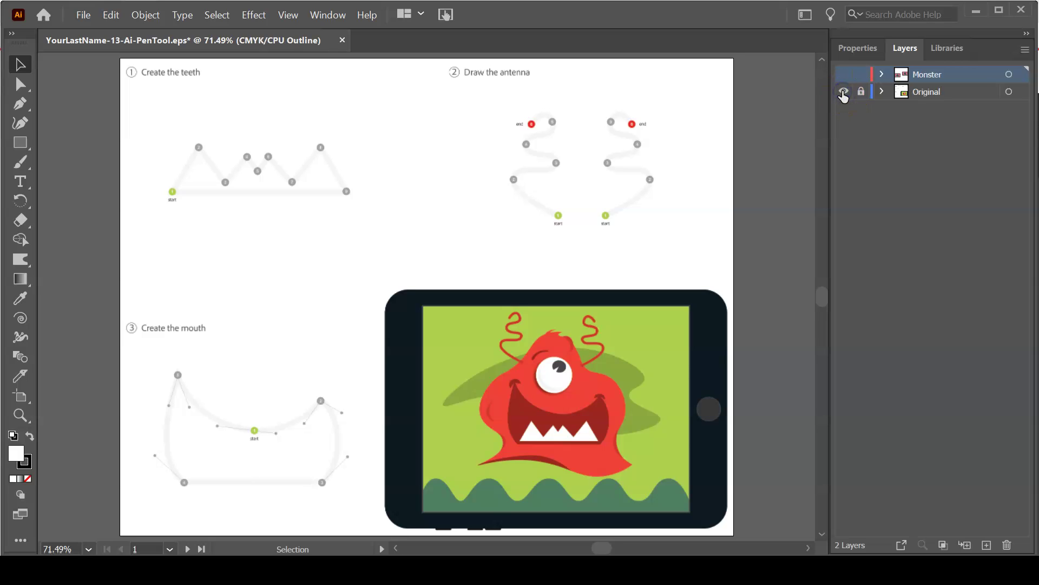
click(843, 93)
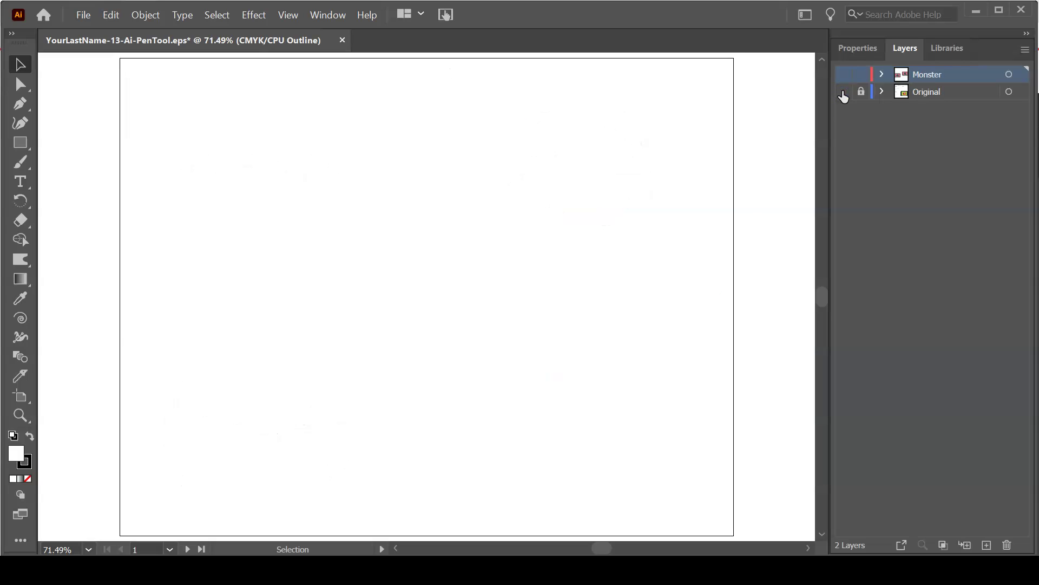
click(843, 92)
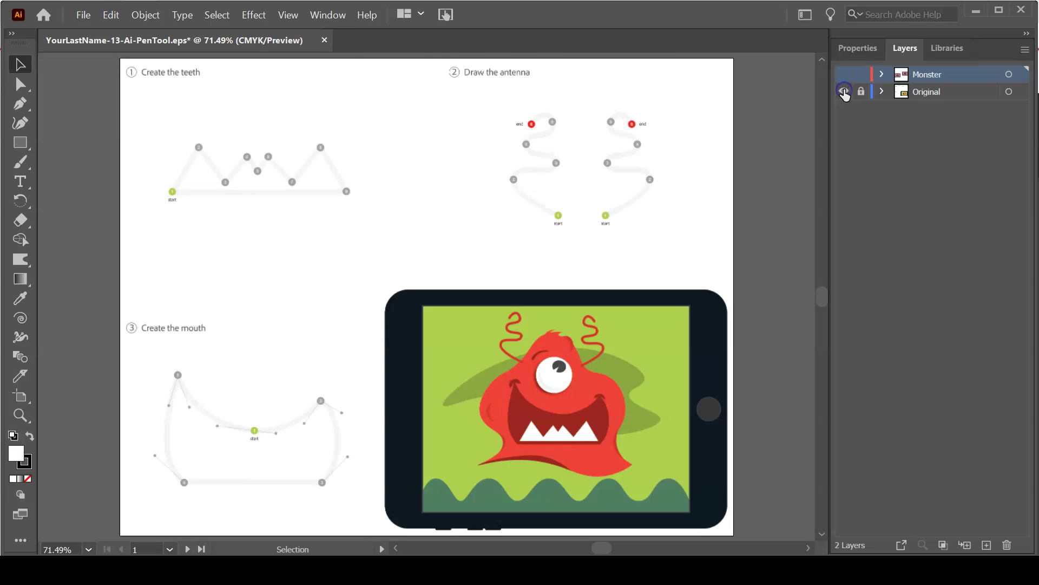
- Display the document in Outline mode with the Original layer shown, and return to preview
click(288, 15)
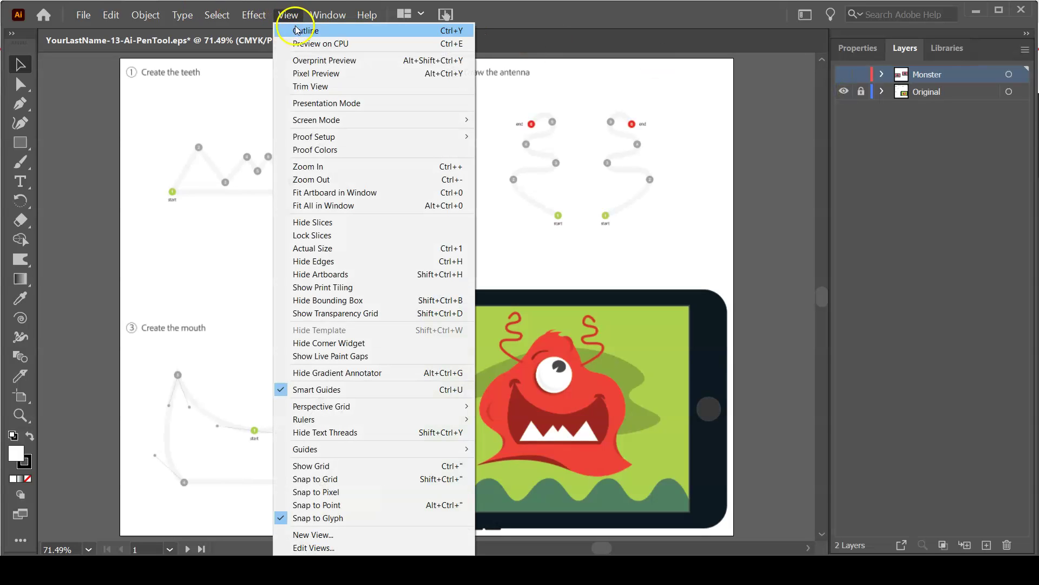
click(297, 31)
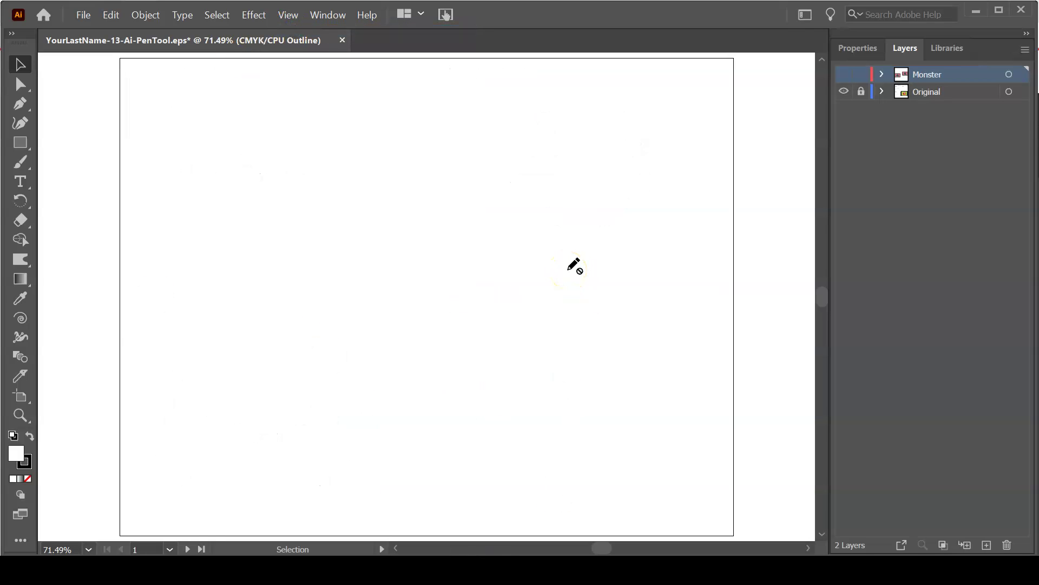
click(287, 17)
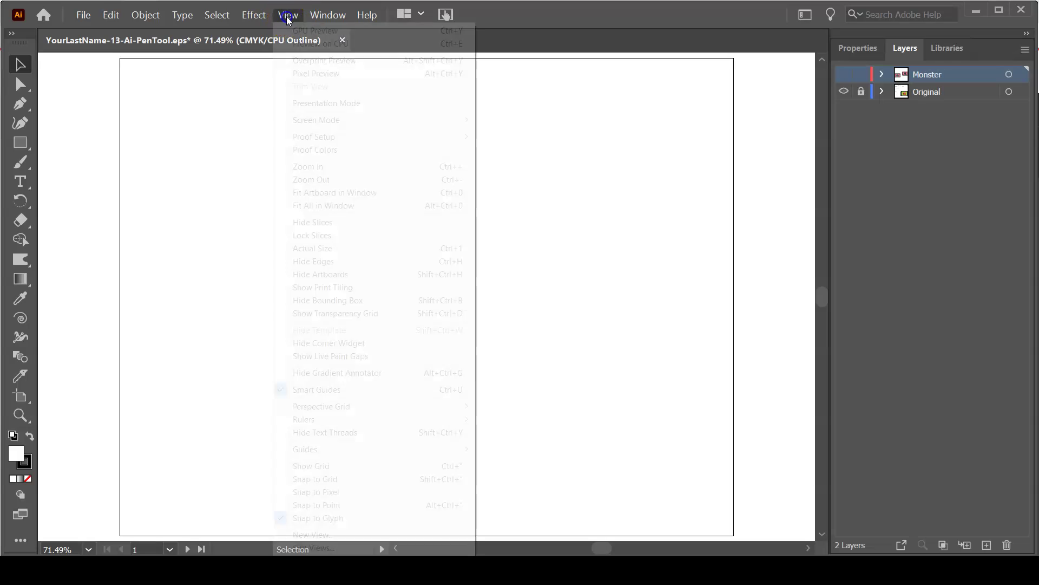
click(292, 44)
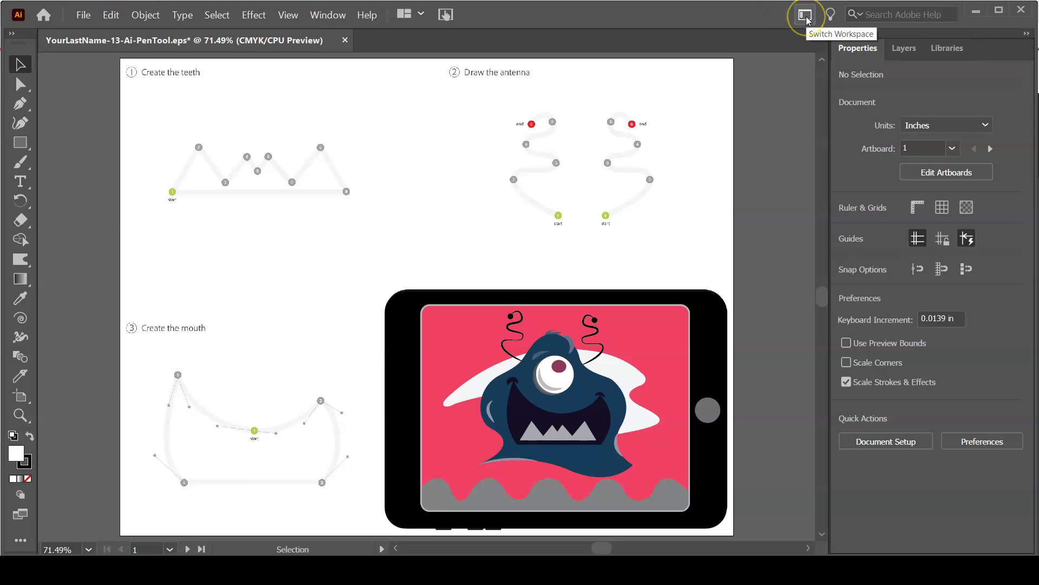
- Reset the Essentials workspace and bring up the document's layers
click(806, 17)
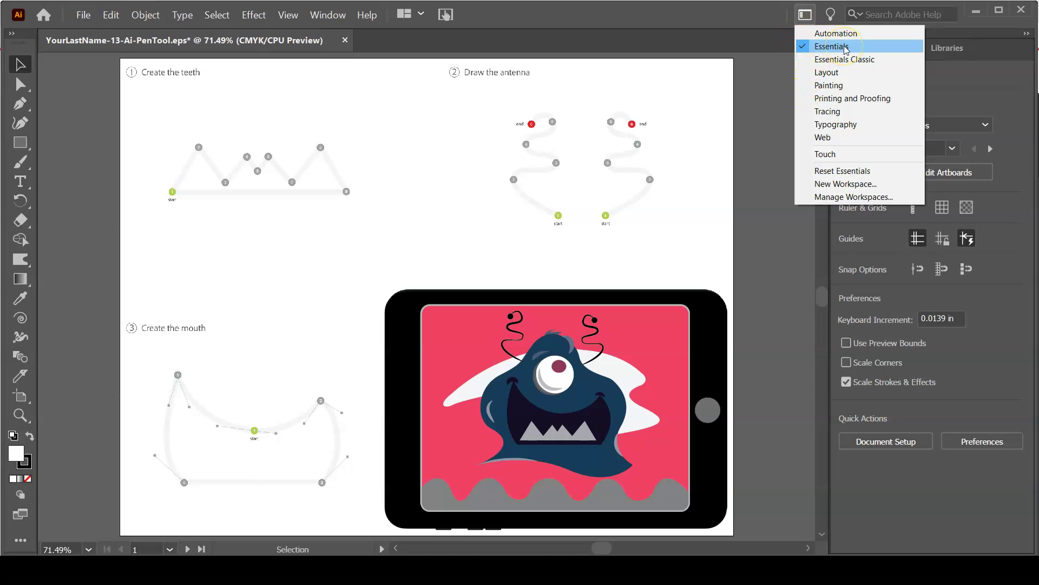
click(866, 172)
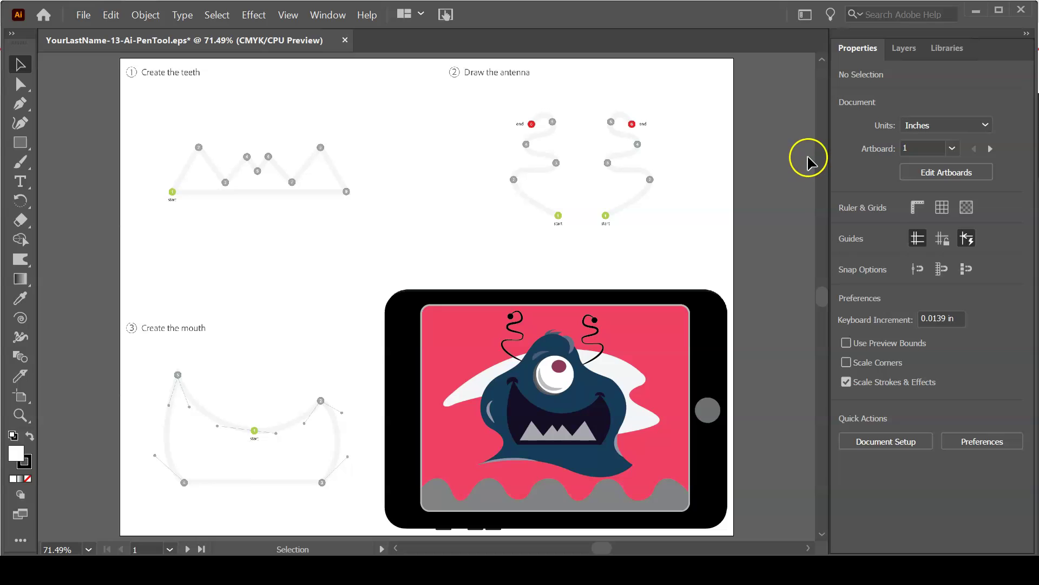
click(901, 50)
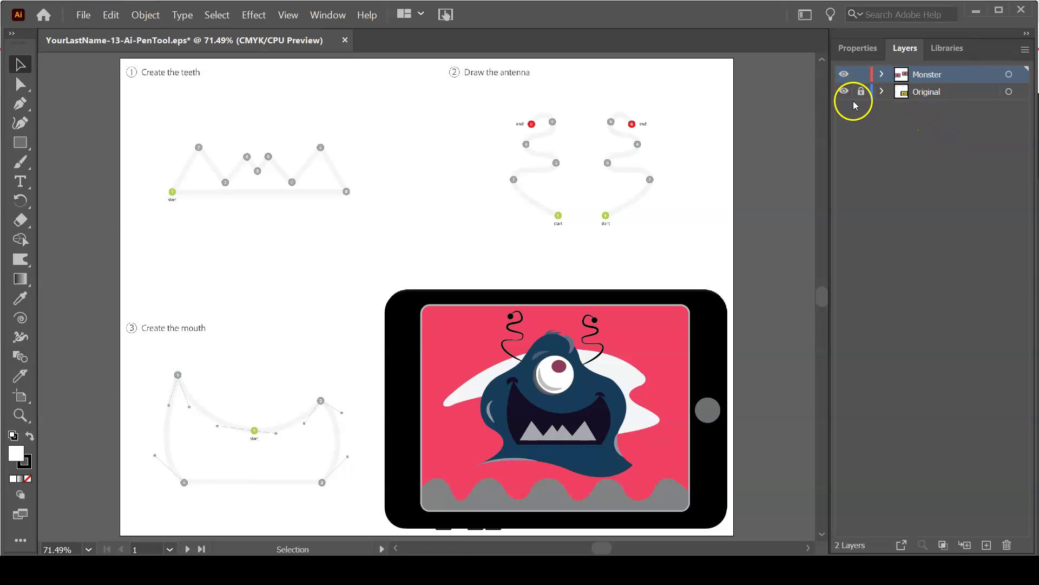
- Expand the Monster layer and look through the paths and ellipses it contains
click(936, 78)
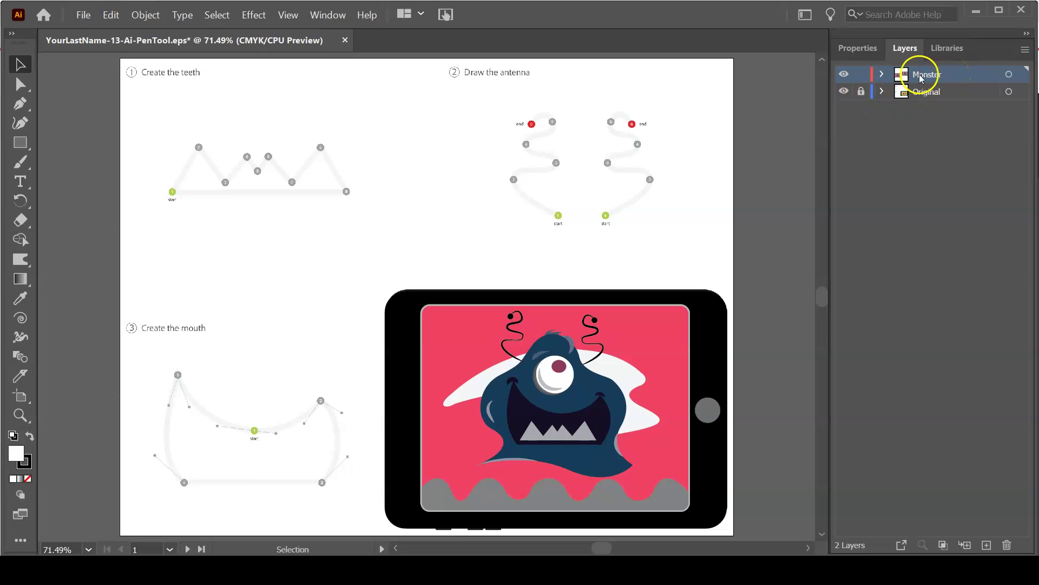
click(883, 75)
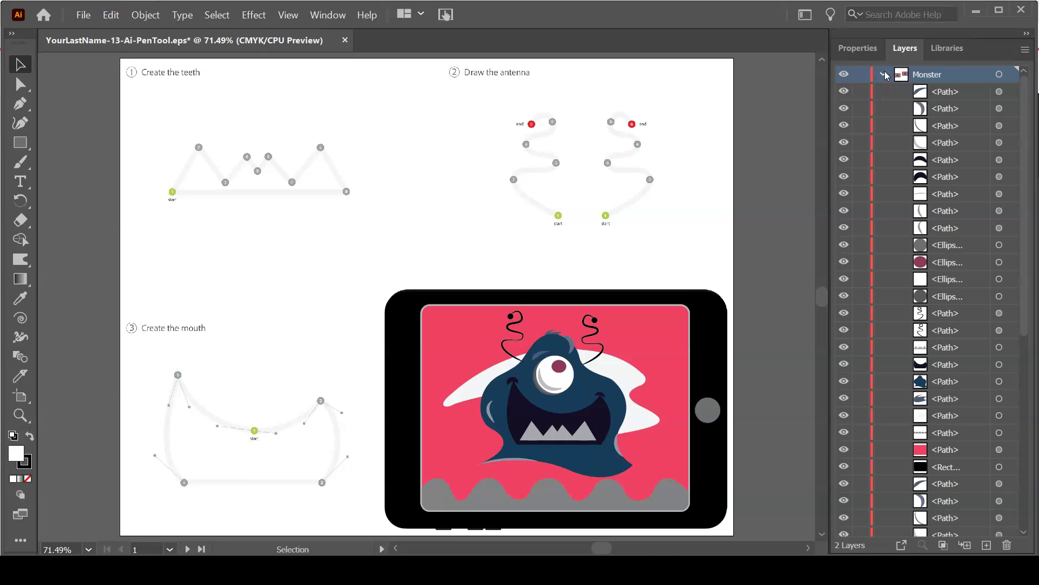
scroll(905, 135, down, 5)
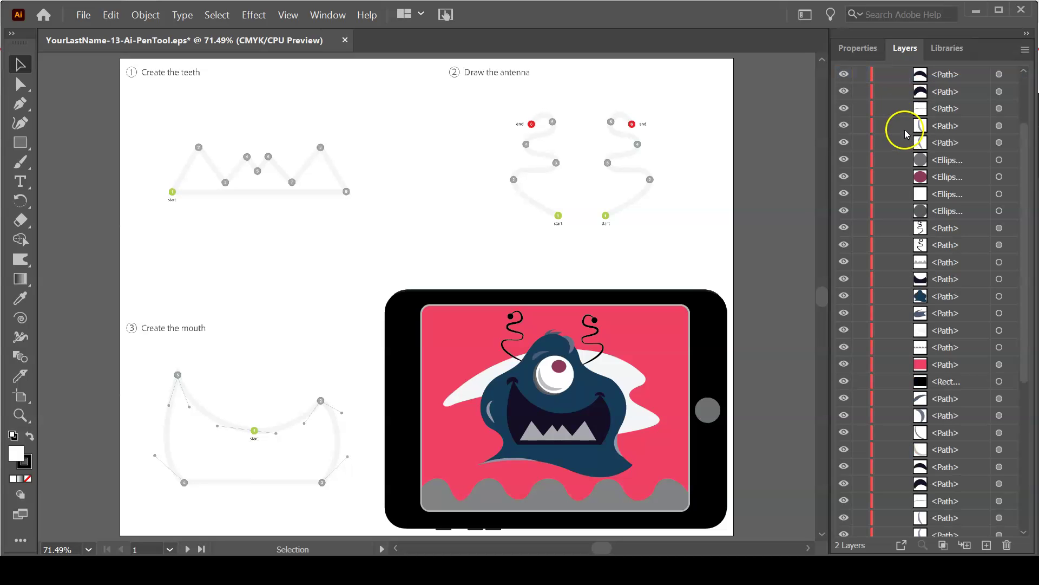
scroll(909, 189, down, 5)
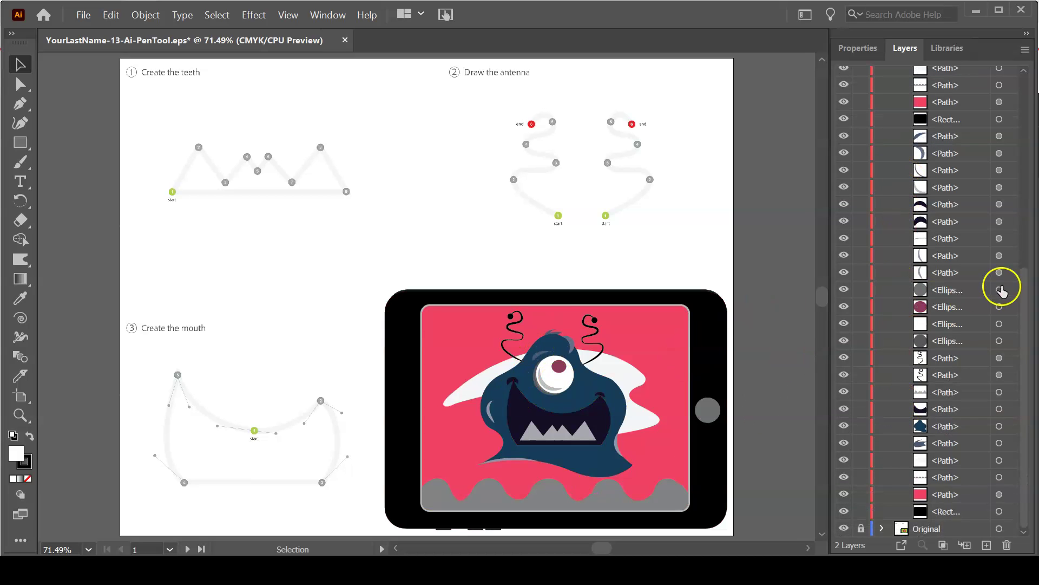
scroll(885, 306, up, 10)
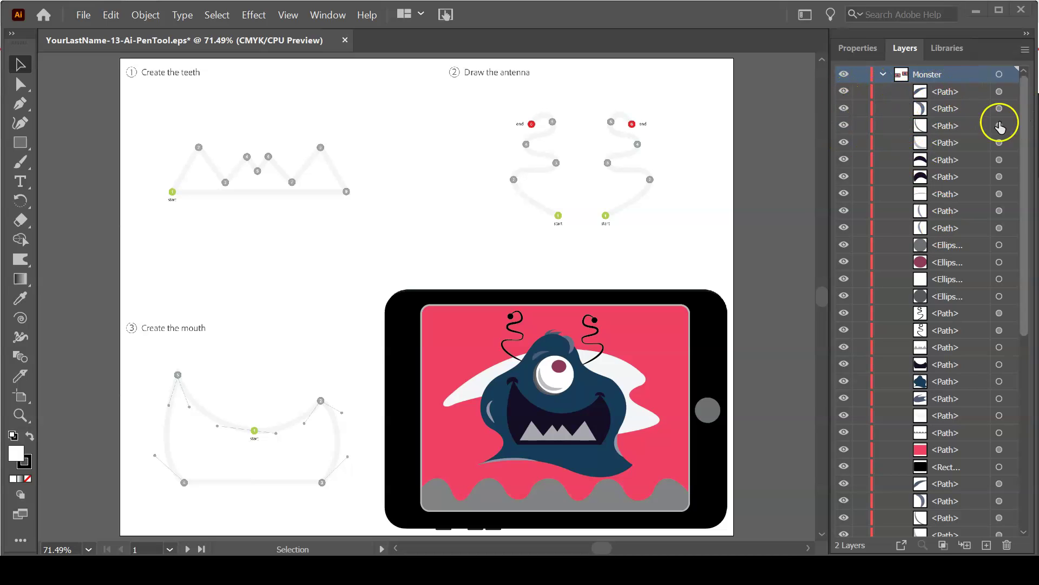
- Hide and show the whole Monster layer, and toggle the visibility of several of its individual objects
click(844, 75)
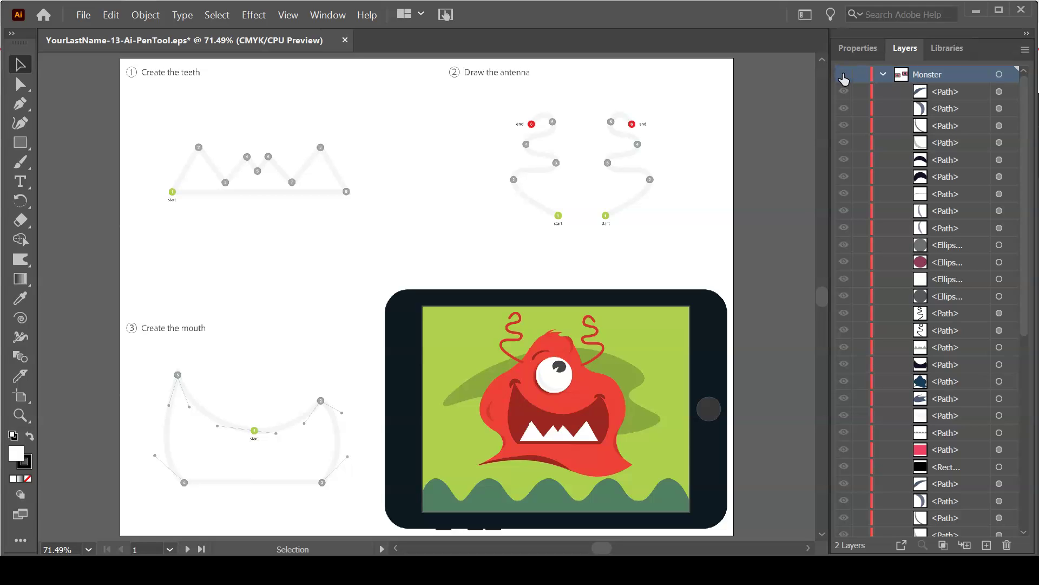
click(844, 75)
click(844, 92)
click(844, 194)
click(844, 450)
click(844, 313)
drag(844, 91, 848, 330)
click(844, 449)
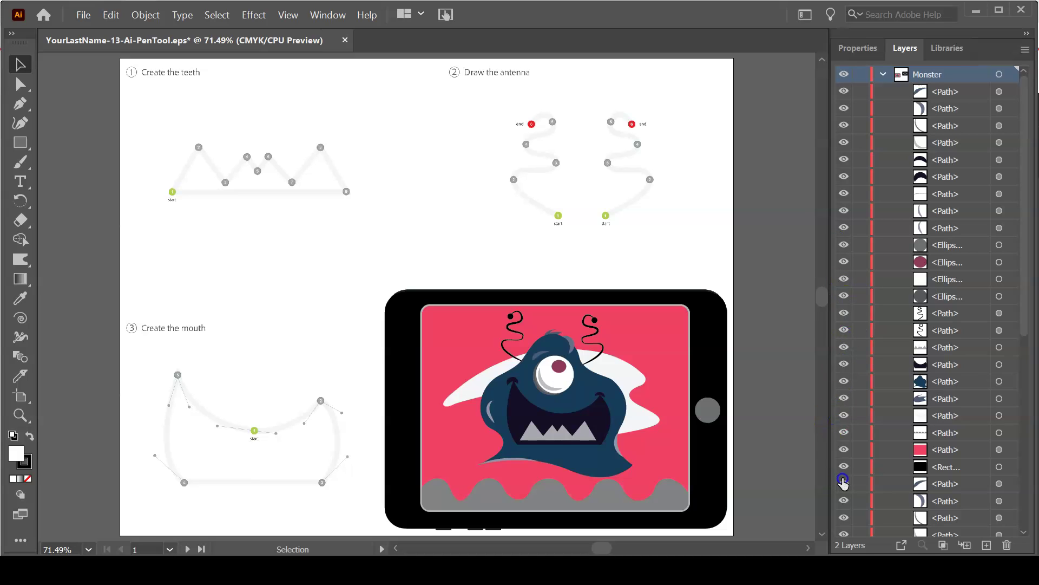
- Hide a continuous run of objects from the first path of the Monster layer downward and show them again
click(846, 92)
drag(848, 92, 848, 211)
drag(844, 92, 849, 432)
click(887, 70)
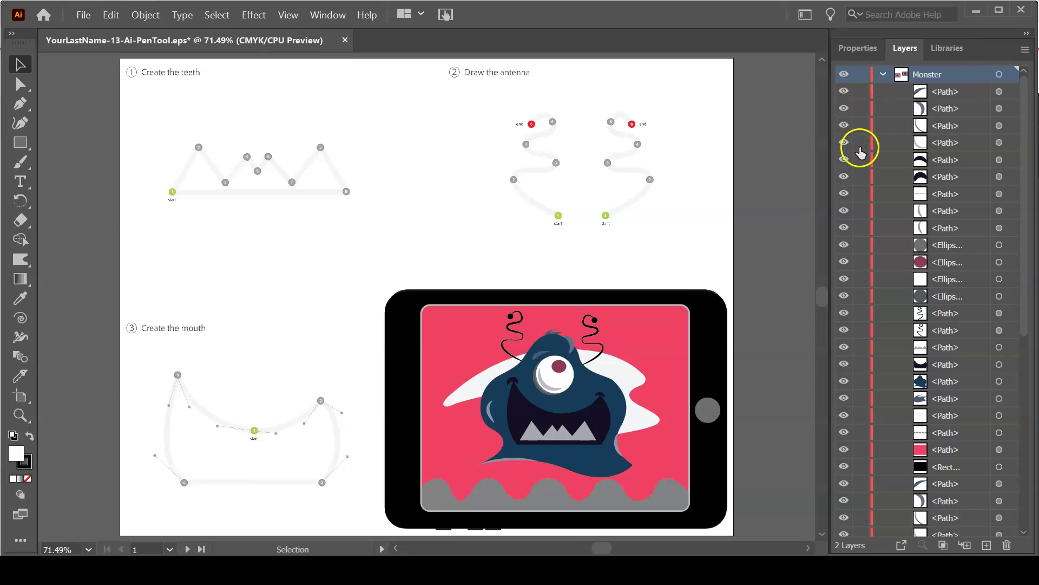
- Lock the topmost path in the Monster layer and unlock it again
click(859, 91)
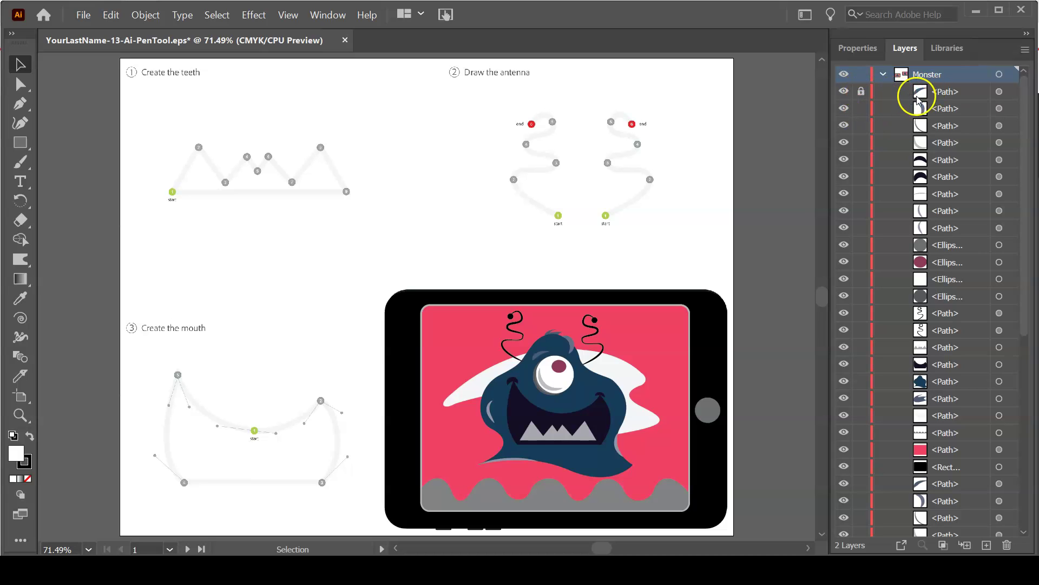
click(862, 91)
click(978, 77)
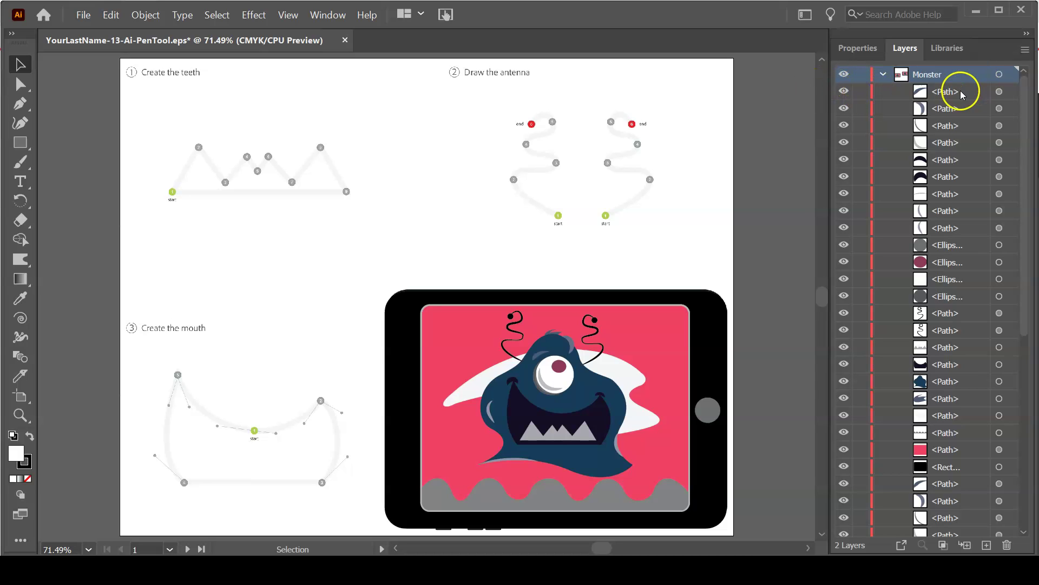
- View the Arrange stacking options for the black tablet rectangle and dismiss them without applying any
click(784, 283)
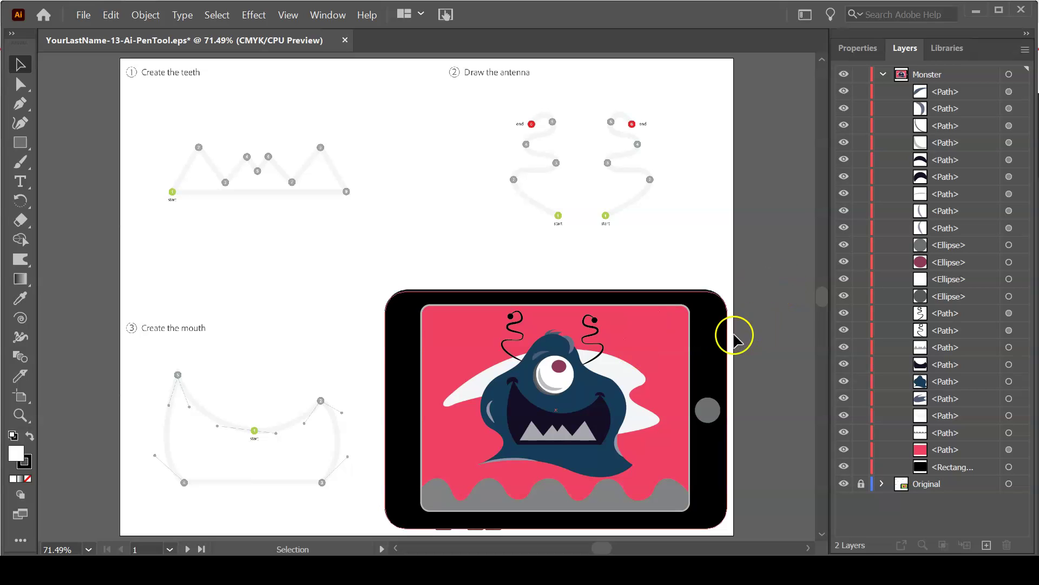
right_click(710, 347)
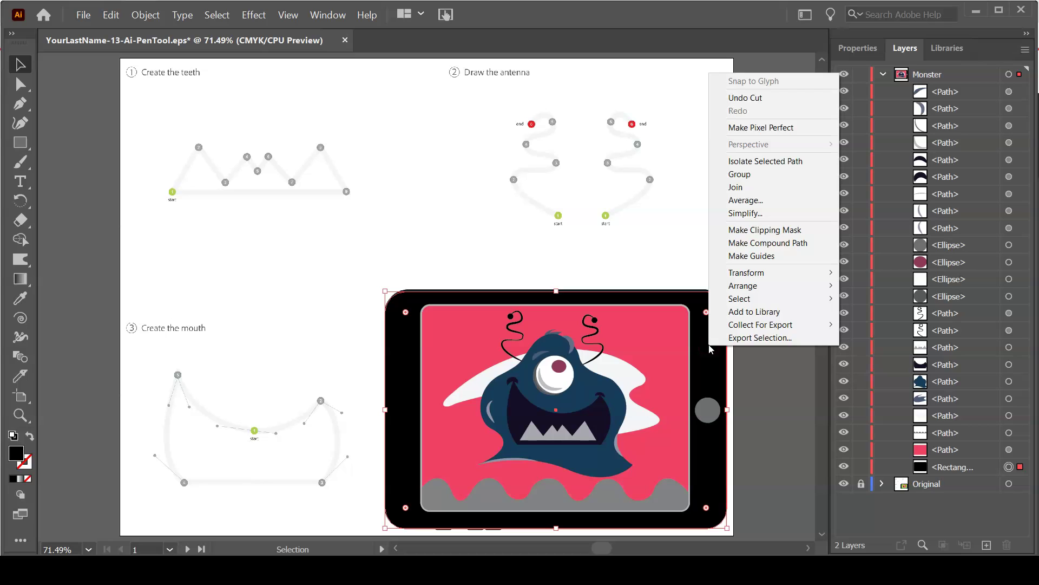
click(720, 287)
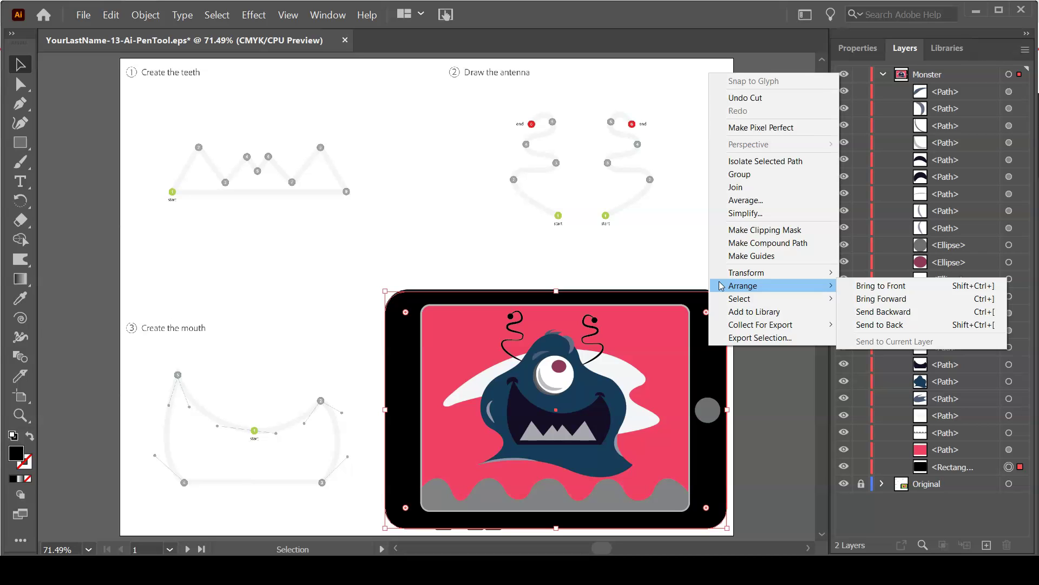
click(655, 244)
click(655, 243)
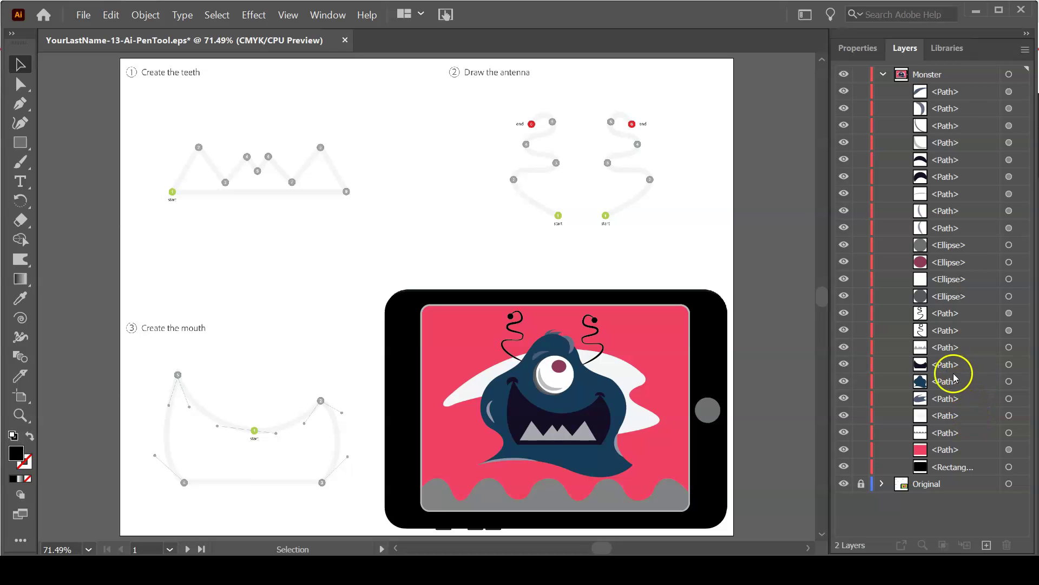
- Move the black tablet rectangle to the top of the Monster layer's stacking order
click(712, 365)
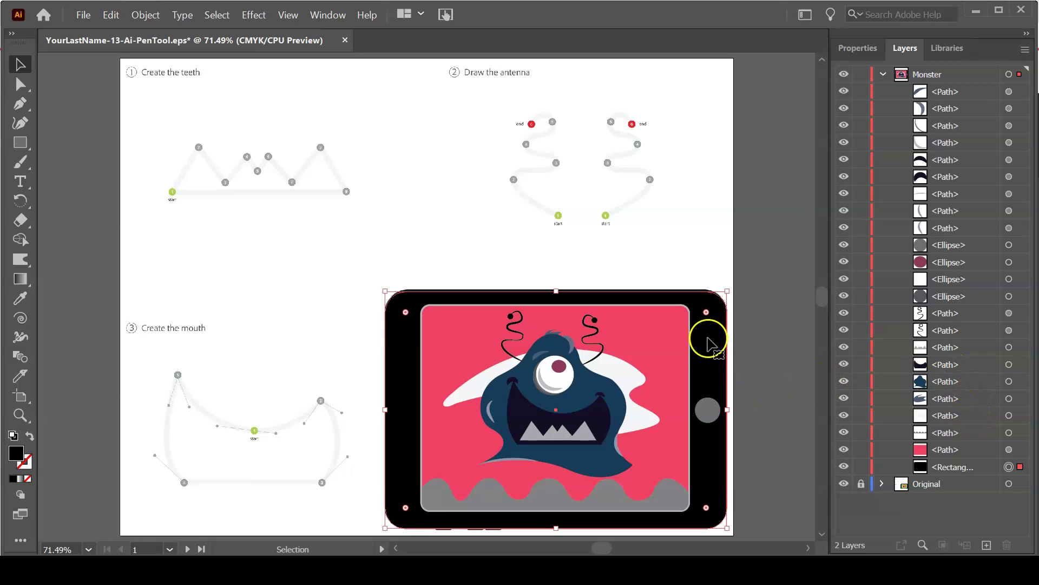
click(965, 467)
drag(966, 469, 969, 90)
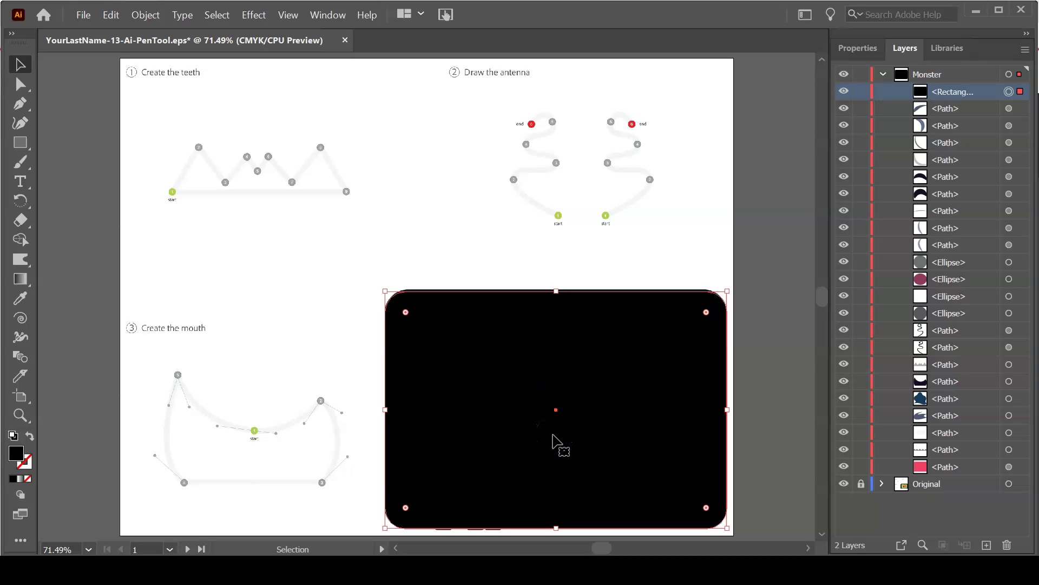
- Undo the reordering of the black tablet rectangle and clear the selection
click(86, 93)
click(112, 14)
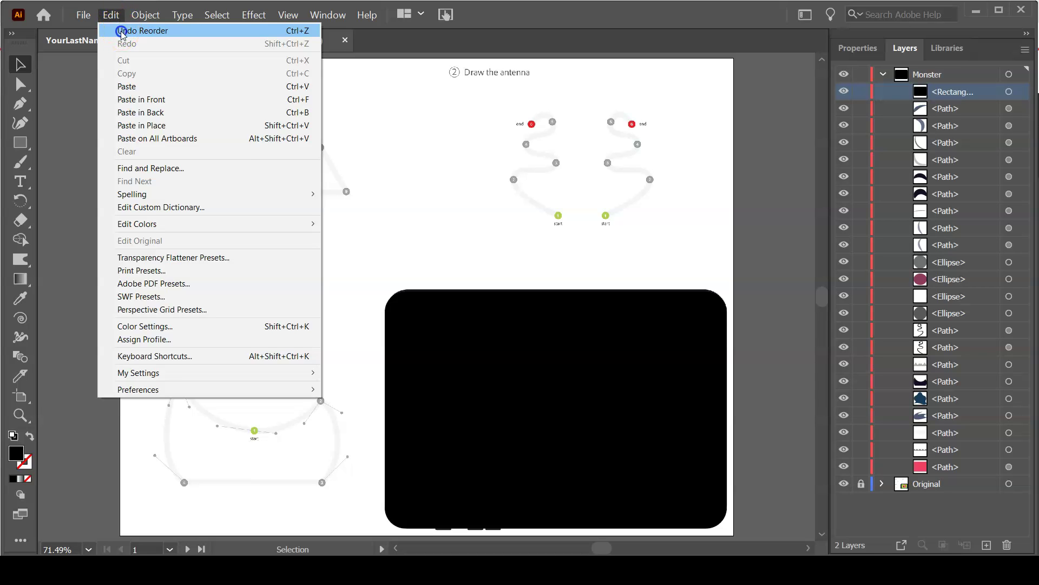
click(122, 32)
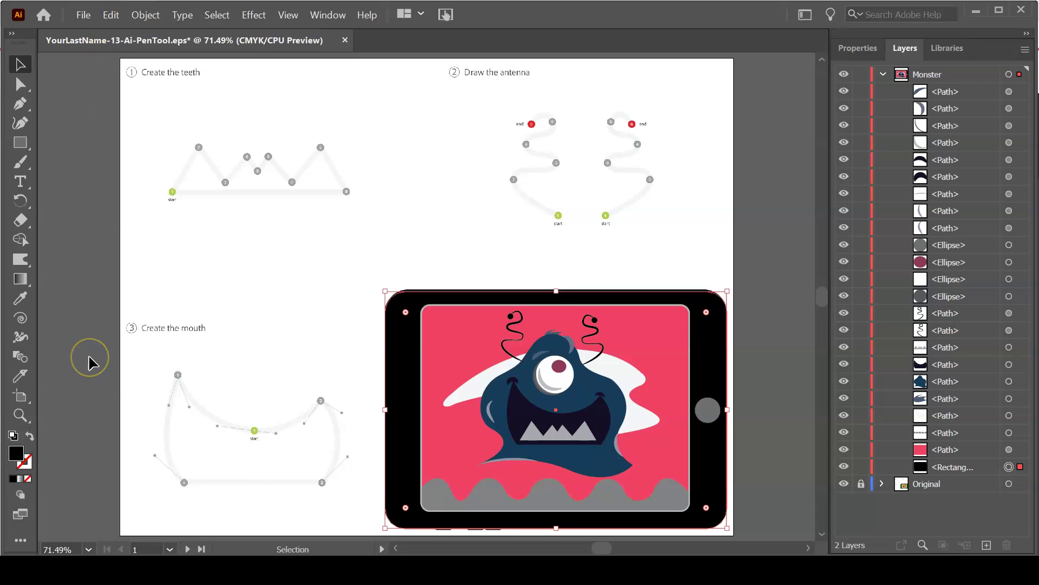
click(101, 236)
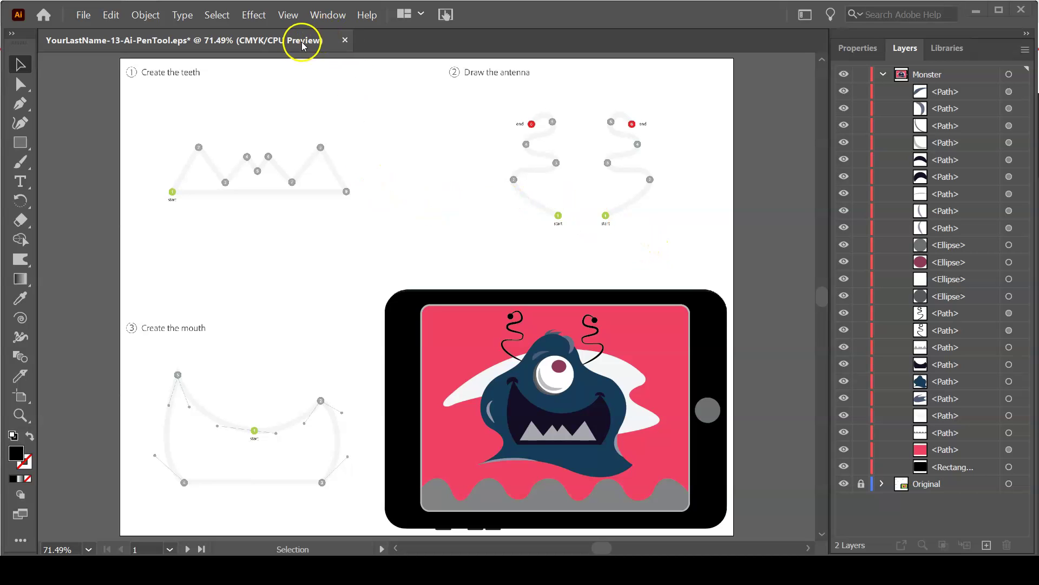
- Examine the monster artwork in Outline mode and return to Preview on CPU
click(286, 15)
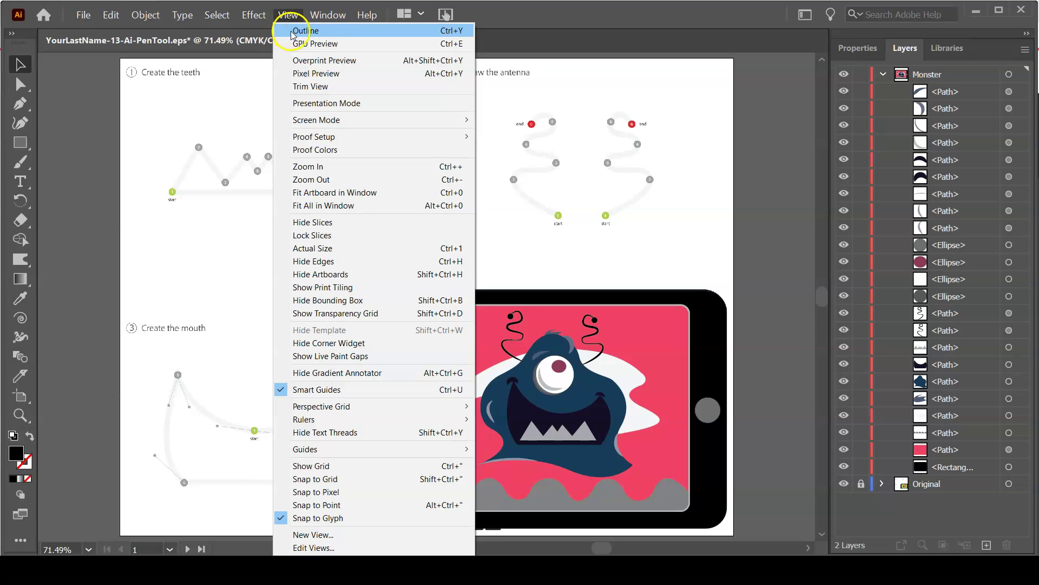
click(293, 32)
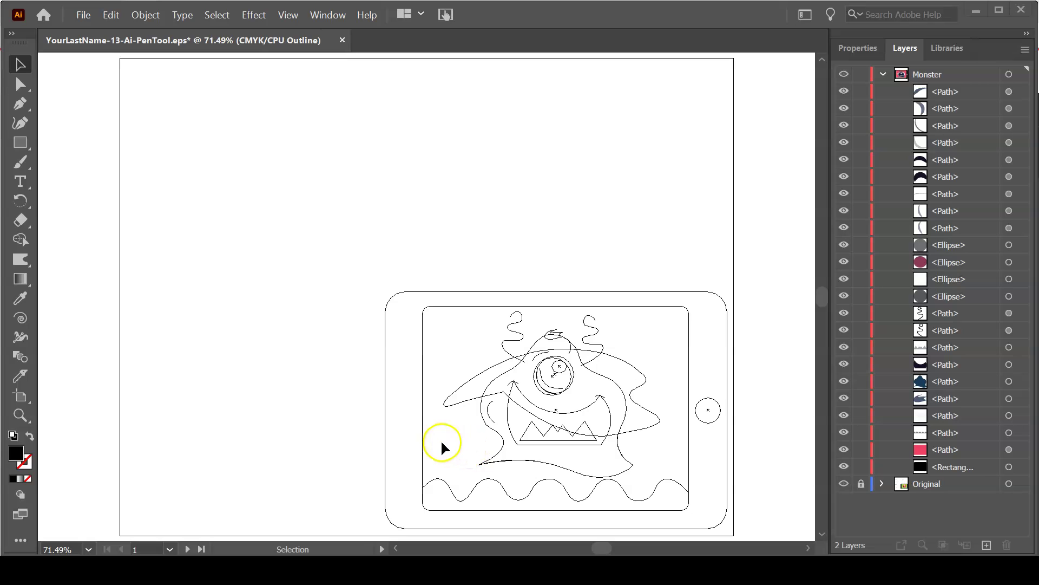
click(288, 16)
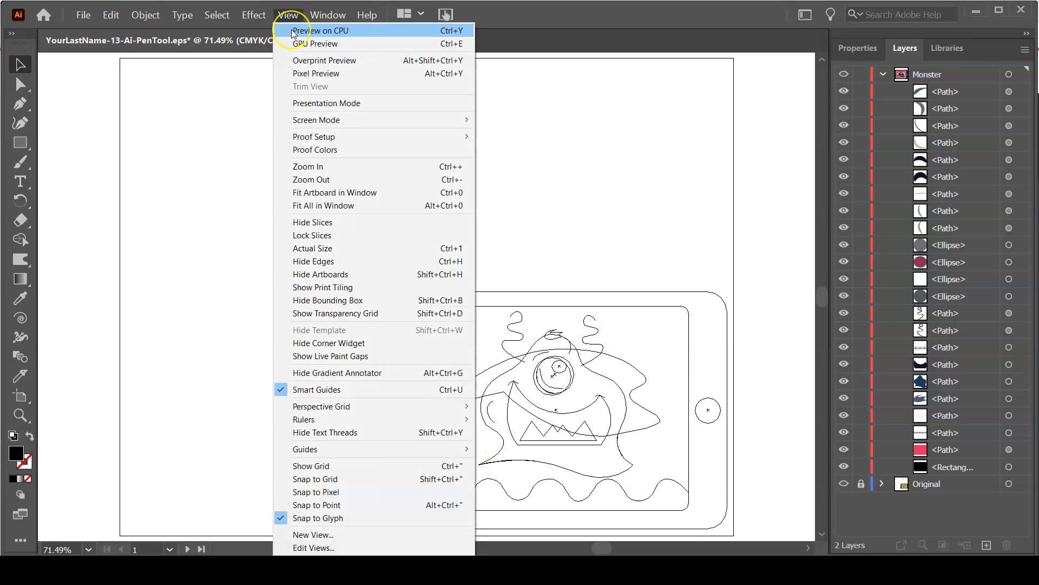
click(293, 31)
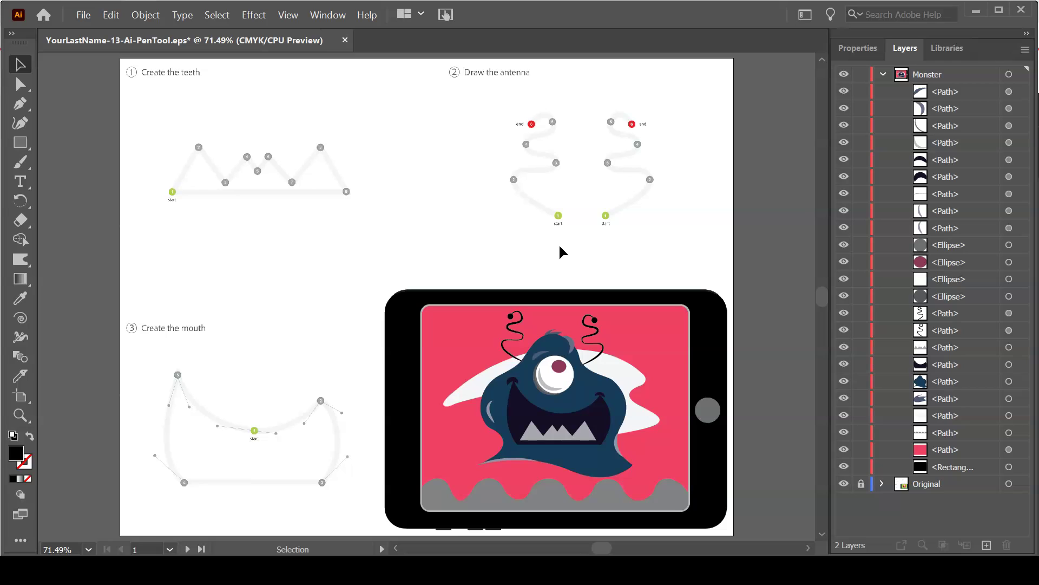
- Go to the blank second artboard and draw a short straight horizontal path with the Pen tool
key(shift+Page_Down)
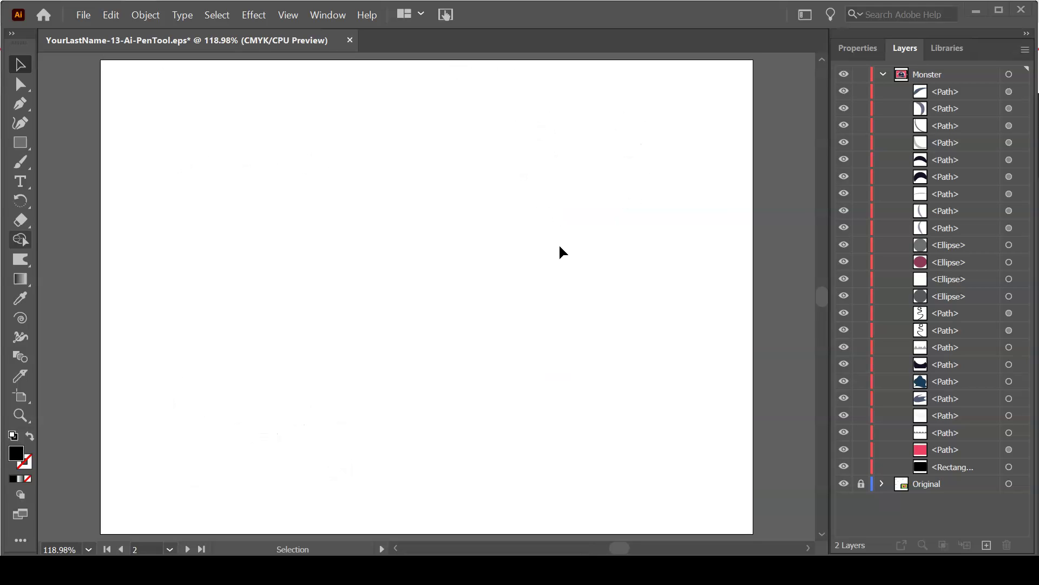
click(95, 204)
key(p)
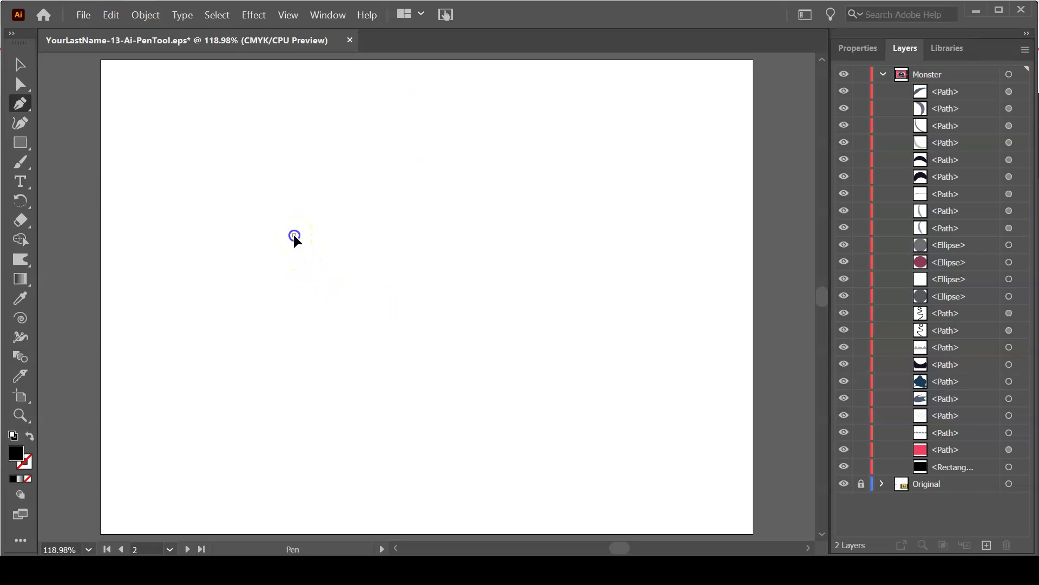
click(293, 235)
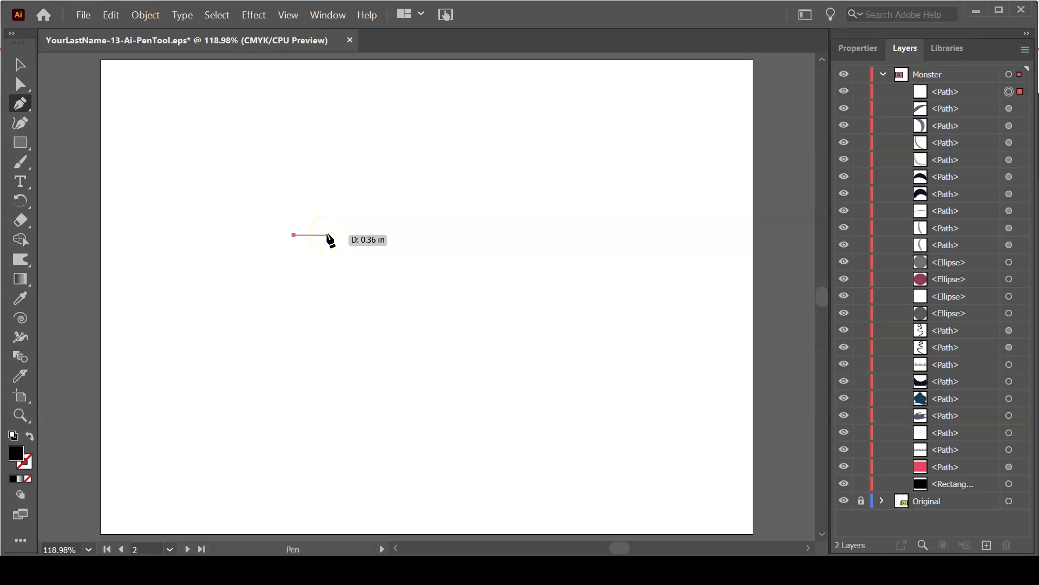
click(390, 234)
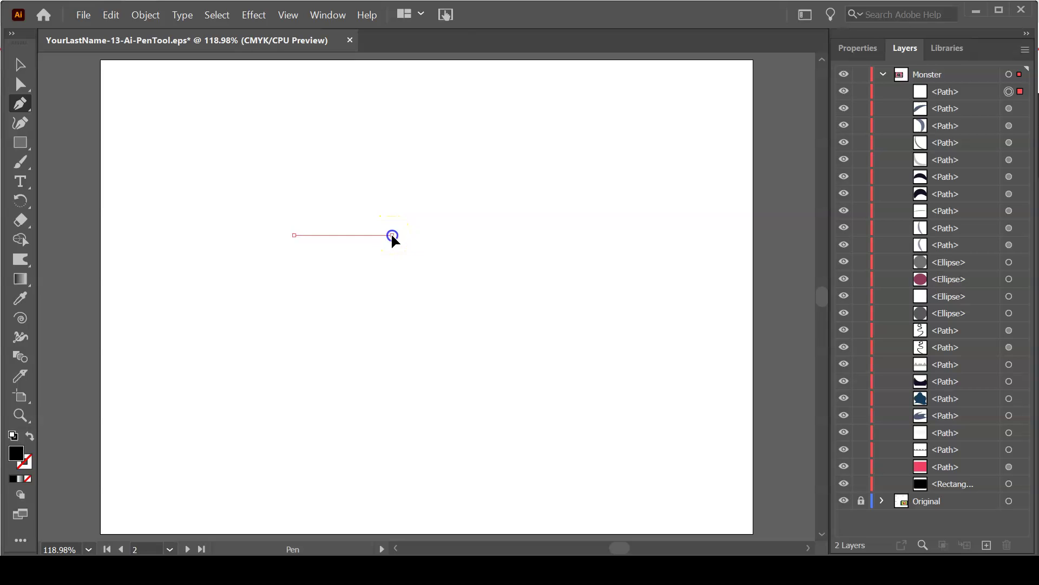
click(406, 263)
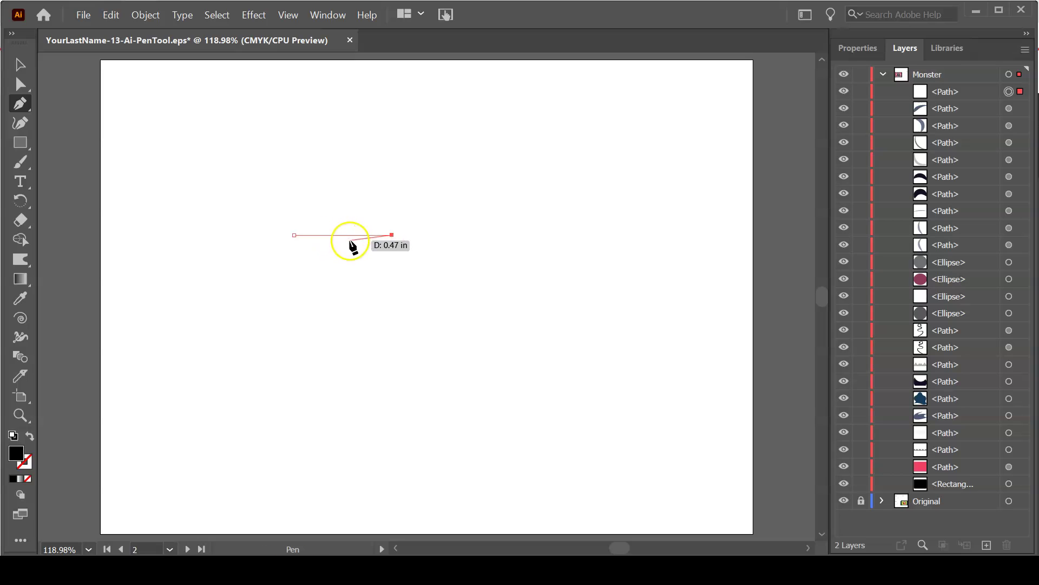
drag(391, 235, 448, 252)
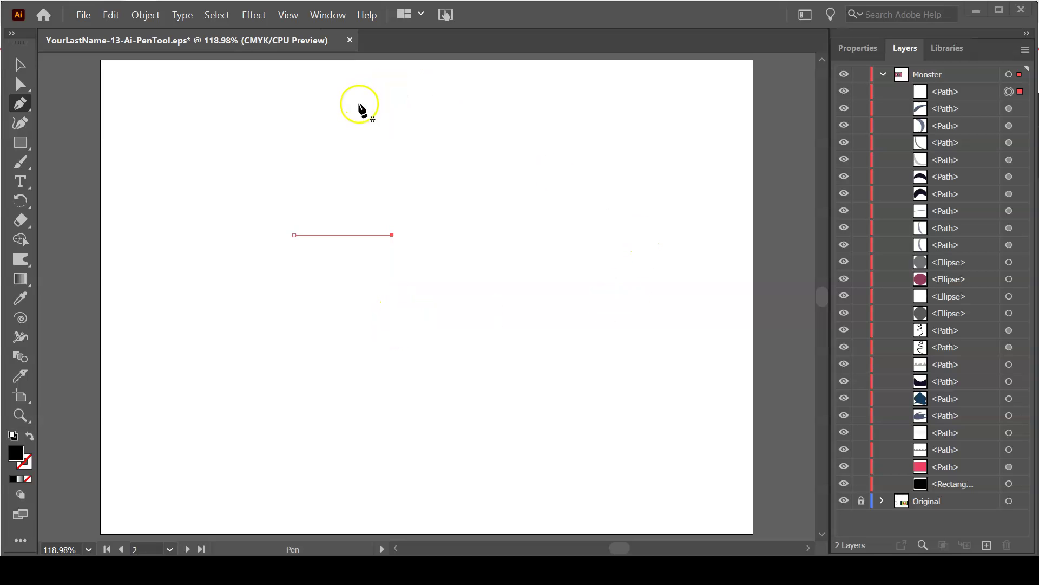
- Draw an arched path about 2.14 in wide with the Pen tool below the straight line, pulling out direction handles at its end anchor
click(300, 364)
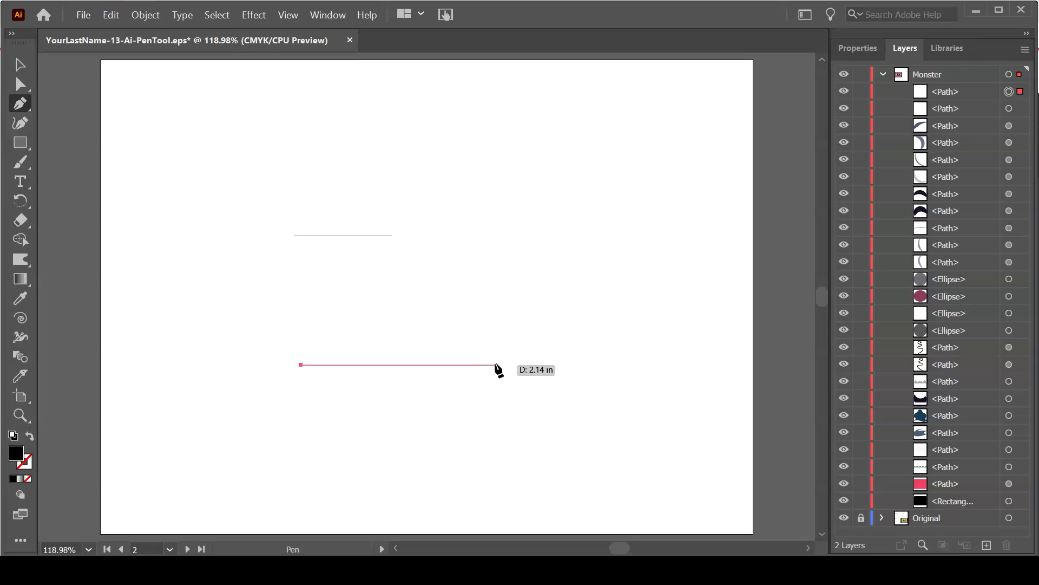
click(496, 364)
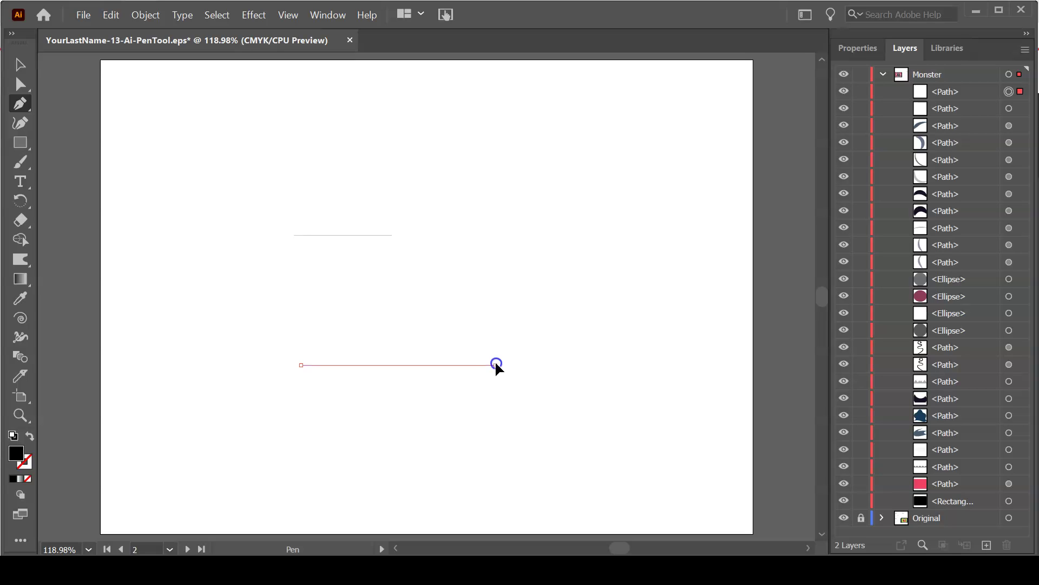
drag(496, 365, 614, 438)
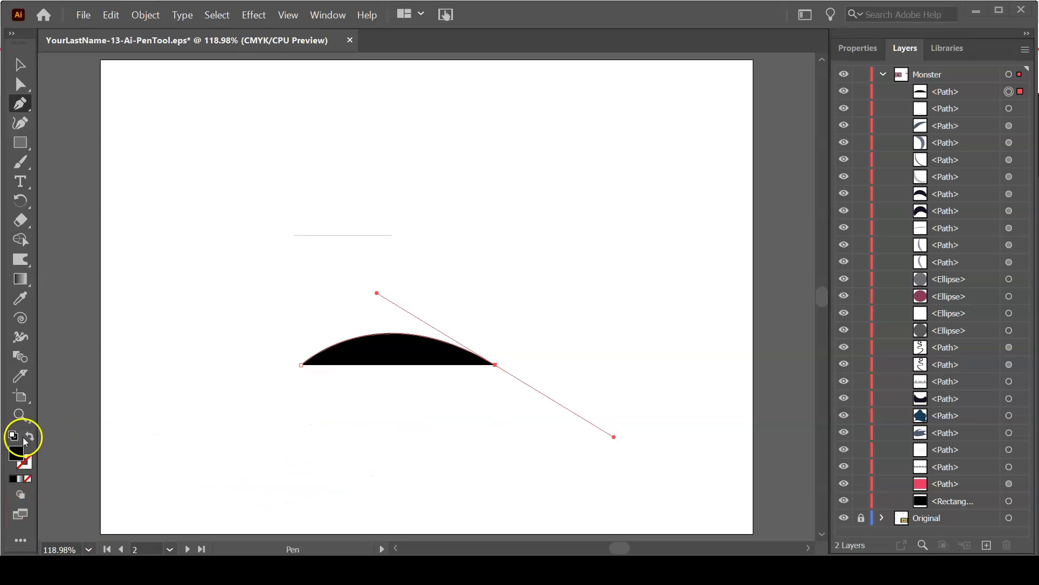
- Swap the arched path's fill and stroke so it has no fill and a black stroke
click(18, 452)
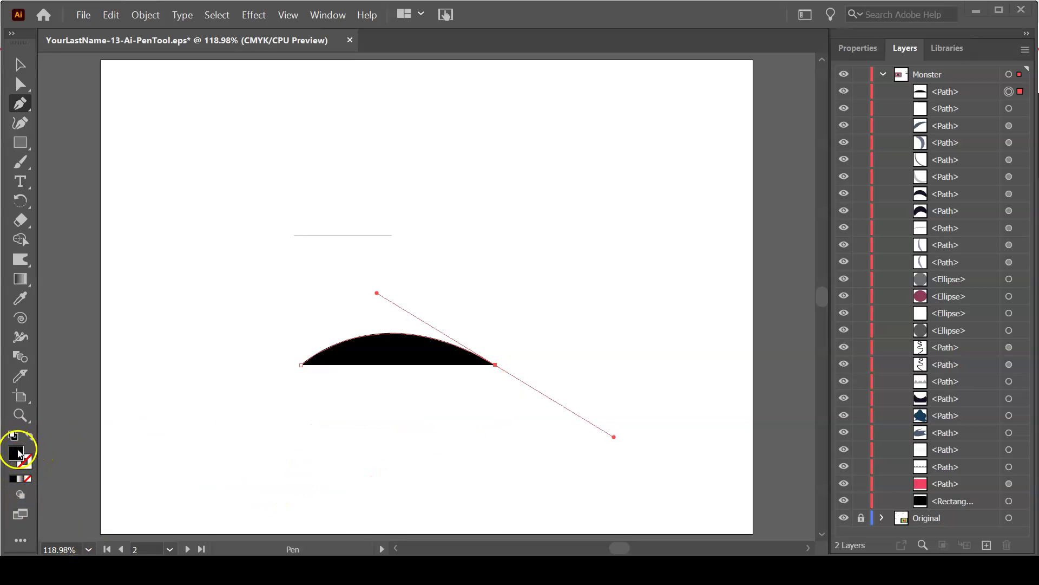
click(25, 465)
click(22, 455)
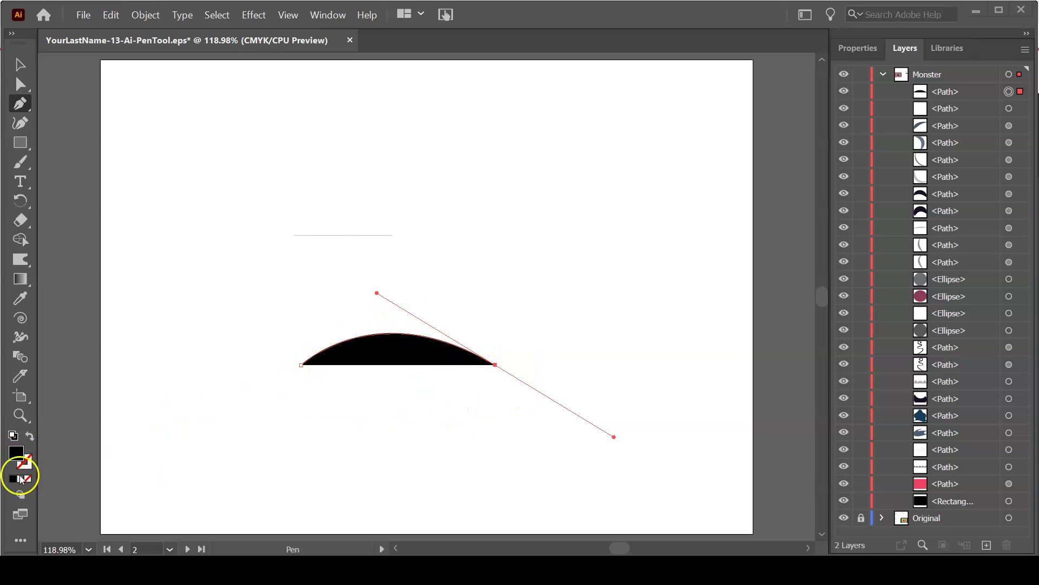
click(27, 437)
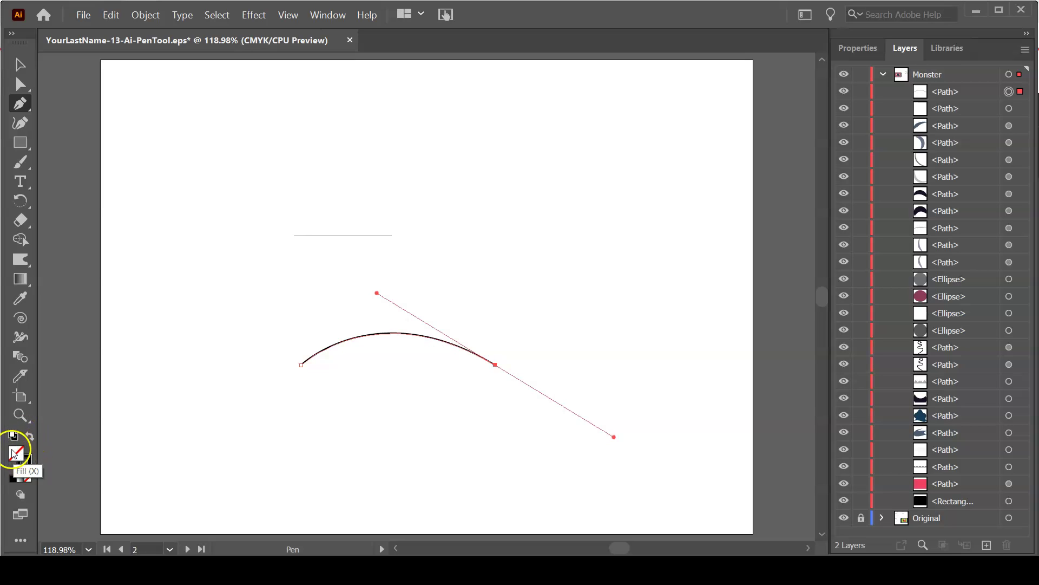
click(27, 461)
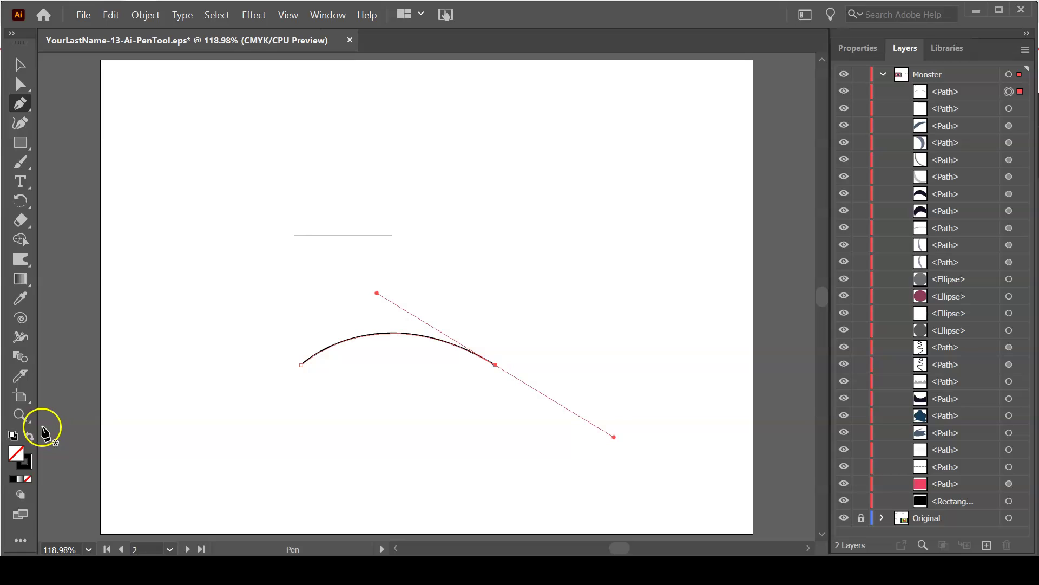
- Give the arched path a red stroke with a weight of 3 pt
click(856, 47)
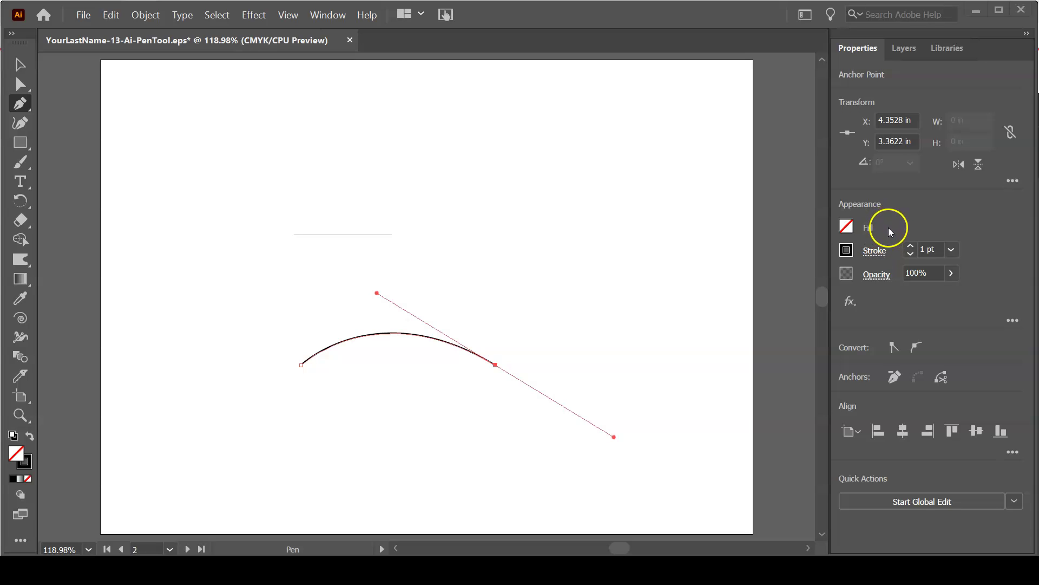
click(848, 249)
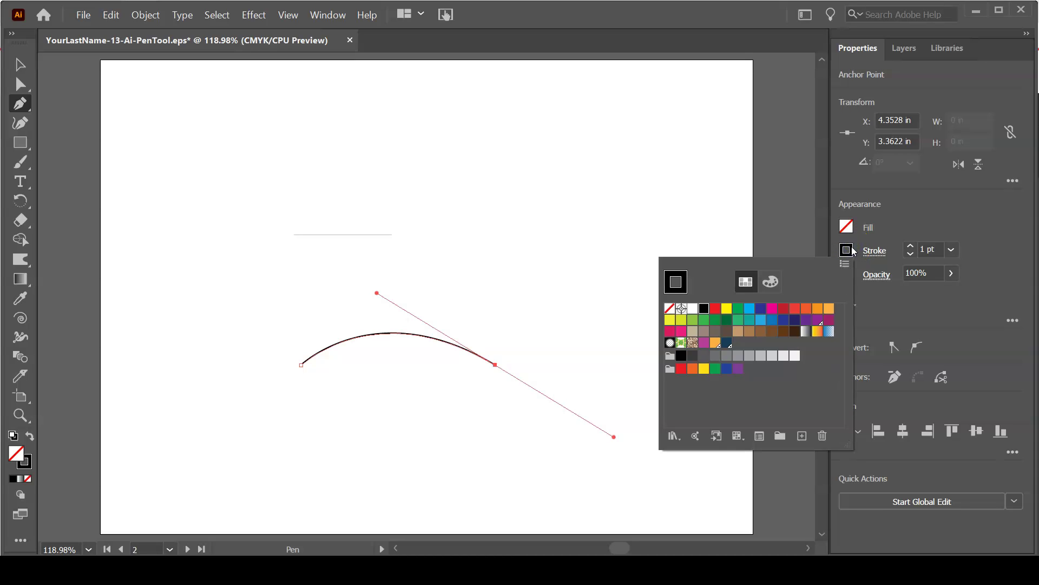
click(793, 310)
click(897, 223)
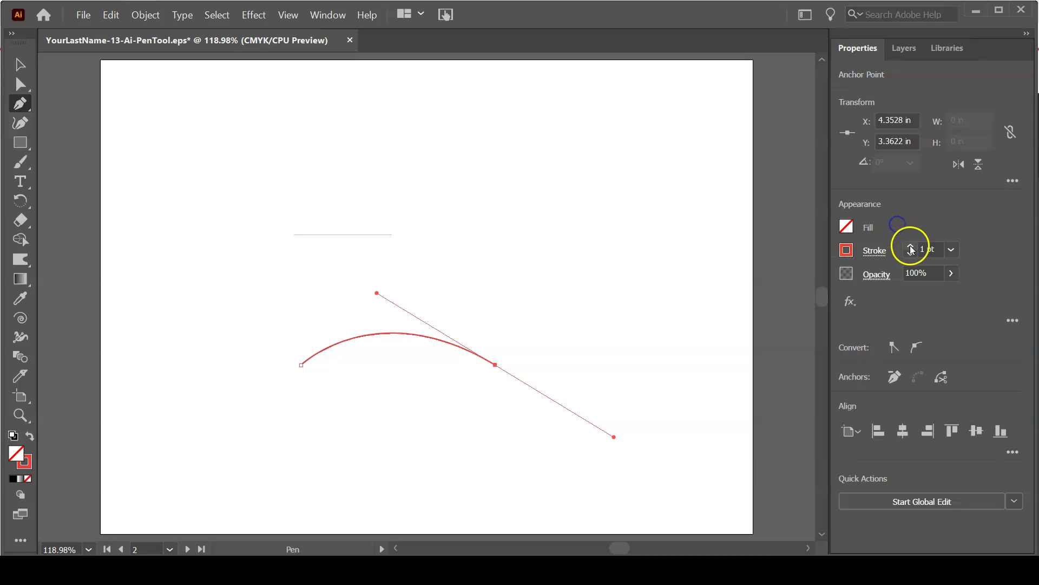
click(911, 246)
click(911, 246)
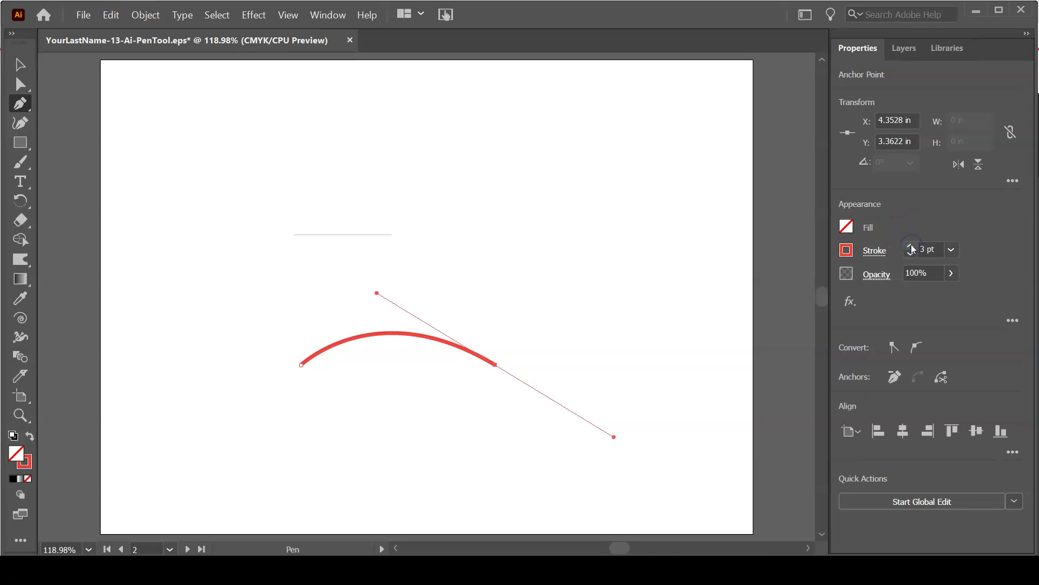
- View the detailed stroke options and width profiles for the red arch and dismiss them without applying any
click(875, 251)
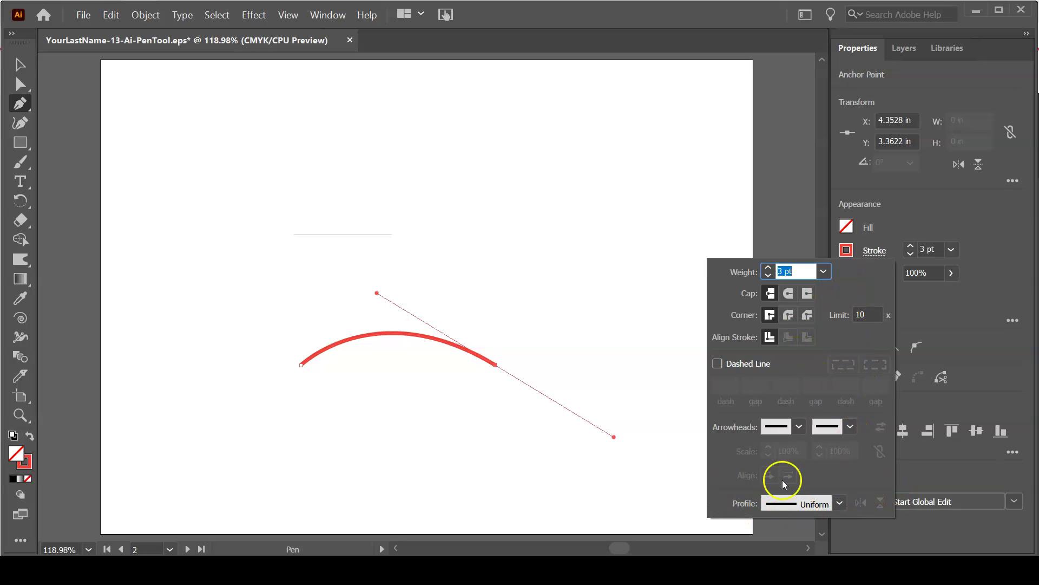
click(839, 503)
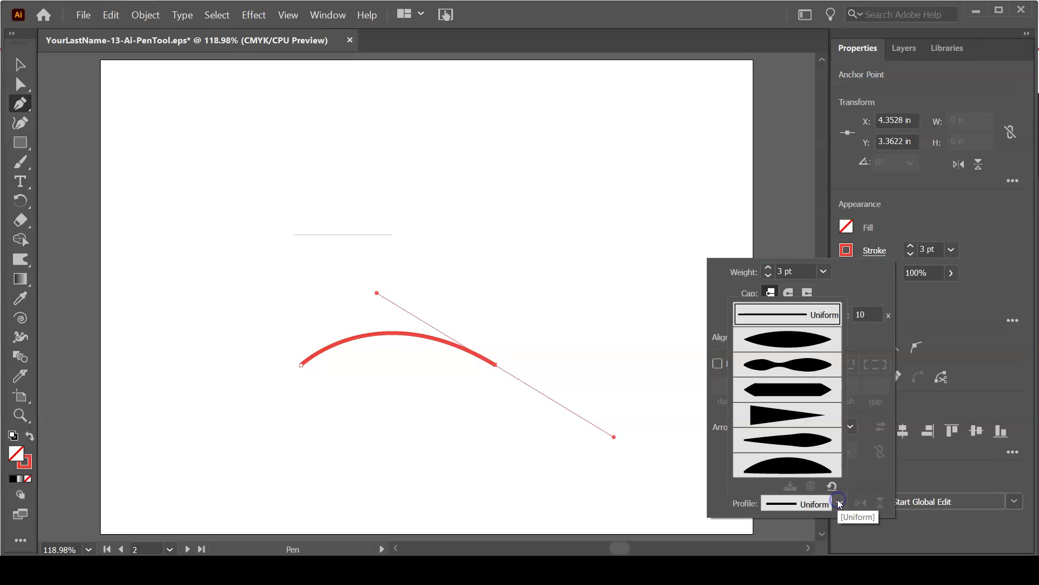
click(866, 475)
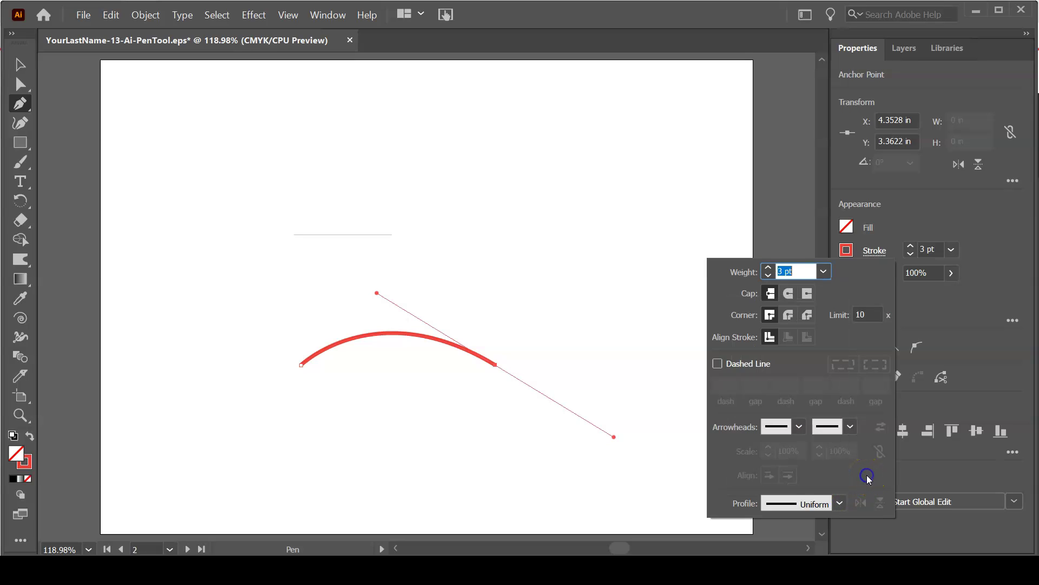
click(945, 310)
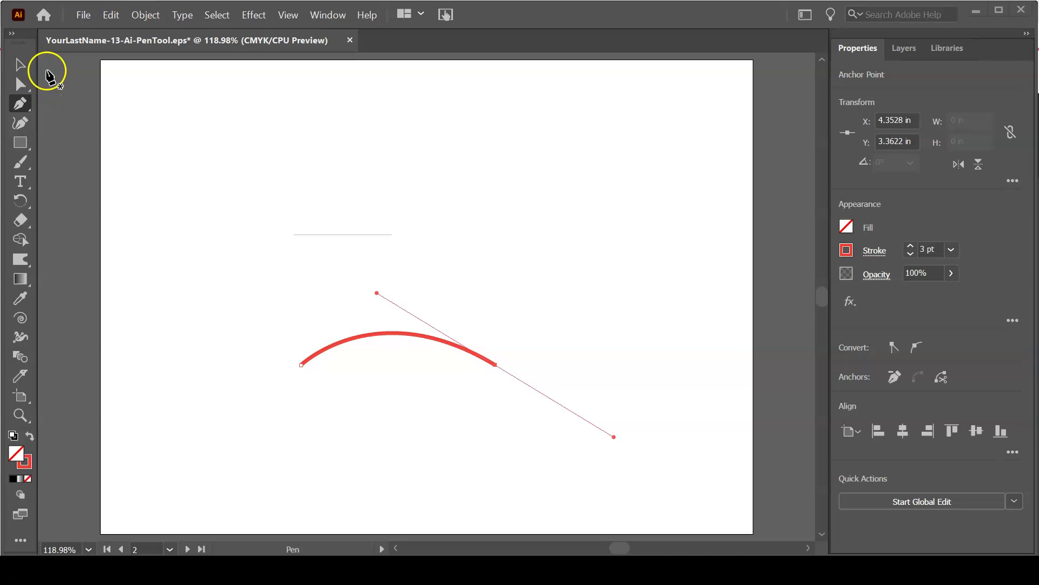
- Enlarge the red arch with the Selection tool by scaling its bounding box outward from the lower corner at its right end
click(20, 65)
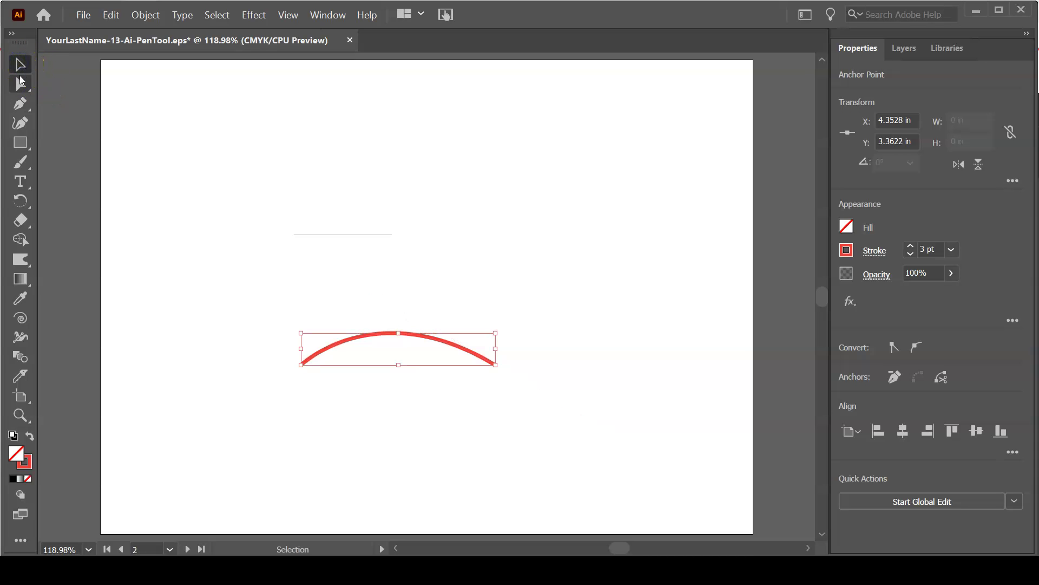
click(23, 67)
key(ctrl+plus)
key(ctrl+plus)
key(ctrl+plus)
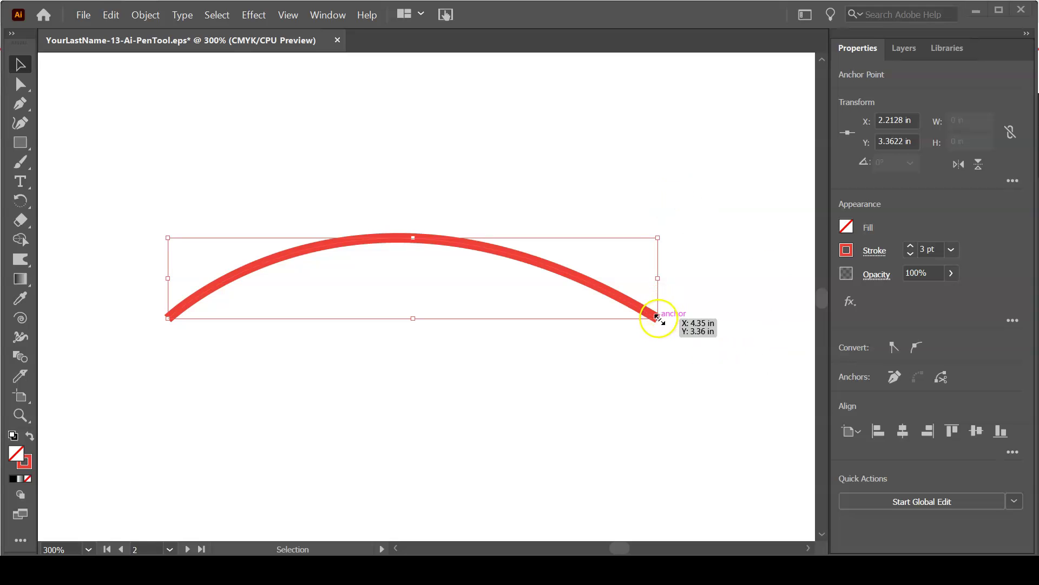
drag(658, 317, 735, 405)
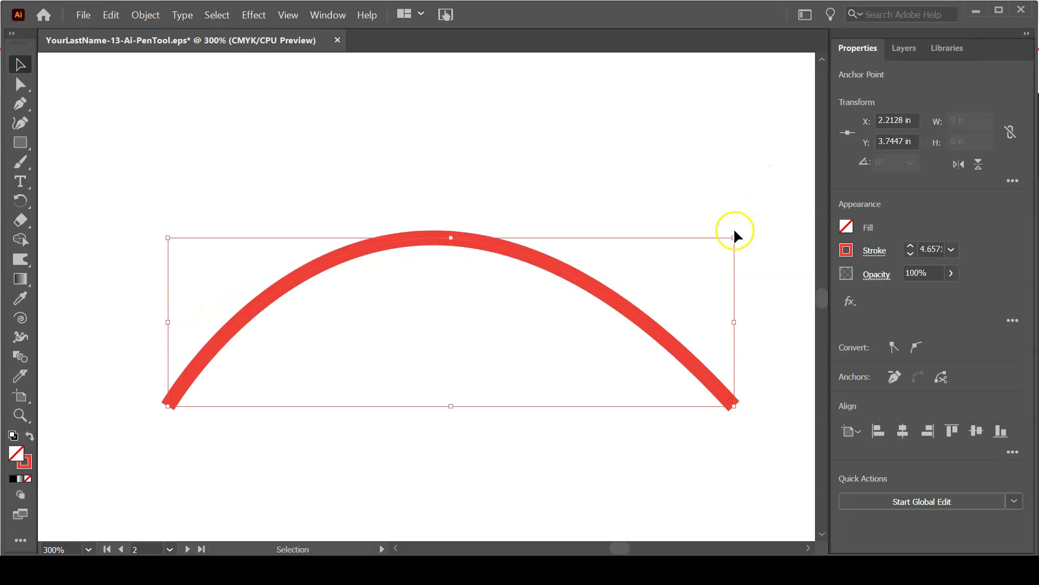
- Rotate the red arch counterclockwise by about 16.3° and move it up and slightly left on the artboard
drag(738, 231, 715, 149)
drag(529, 232, 579, 162)
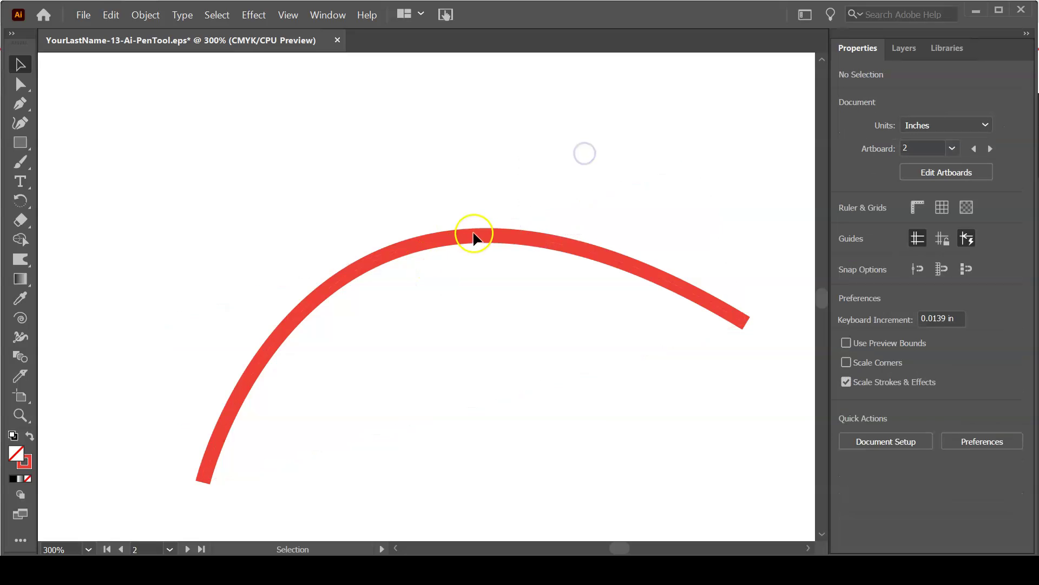
drag(478, 234, 437, 165)
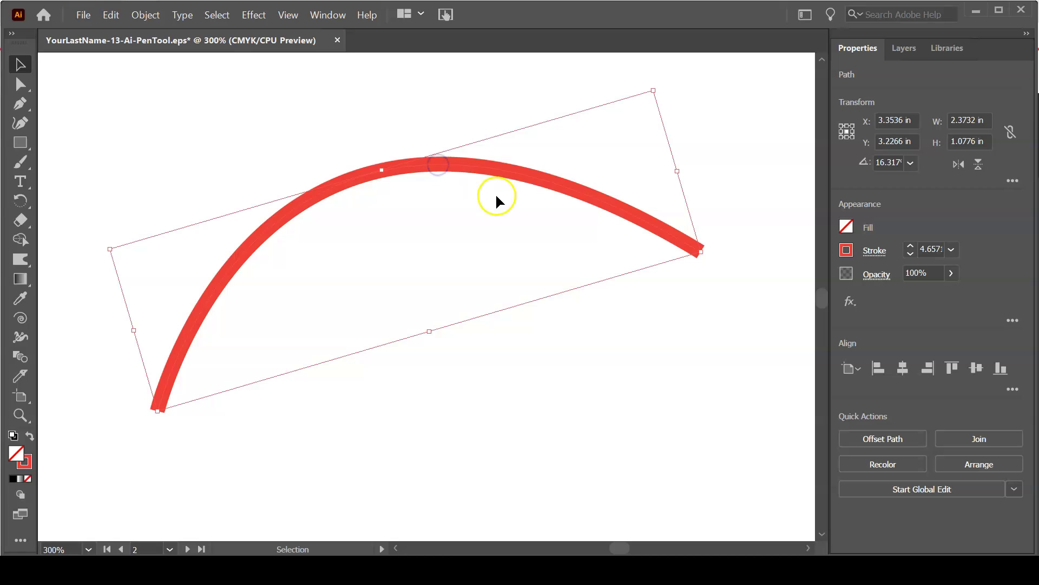
click(699, 420)
- Reposition the arch's left end anchor with the Direct Selection tool to about X 2.18 in, Y 3.66 in
click(20, 84)
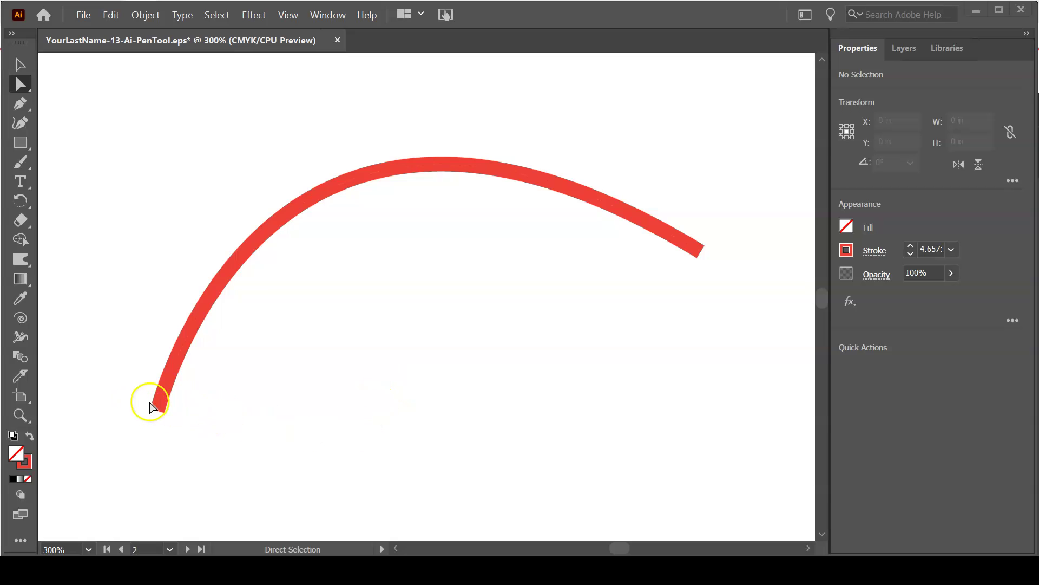
drag(161, 413, 267, 415)
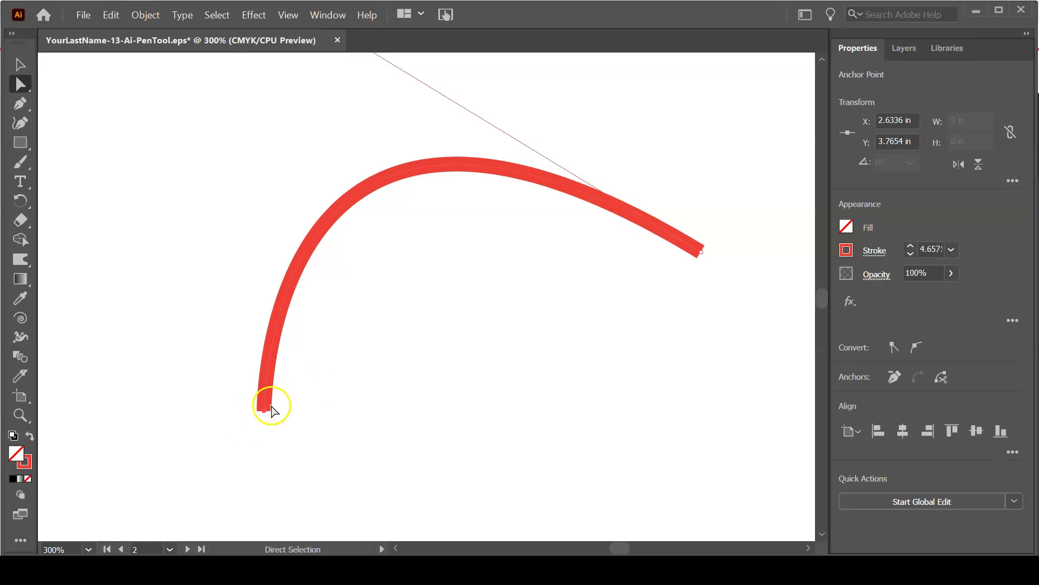
drag(265, 414, 161, 386)
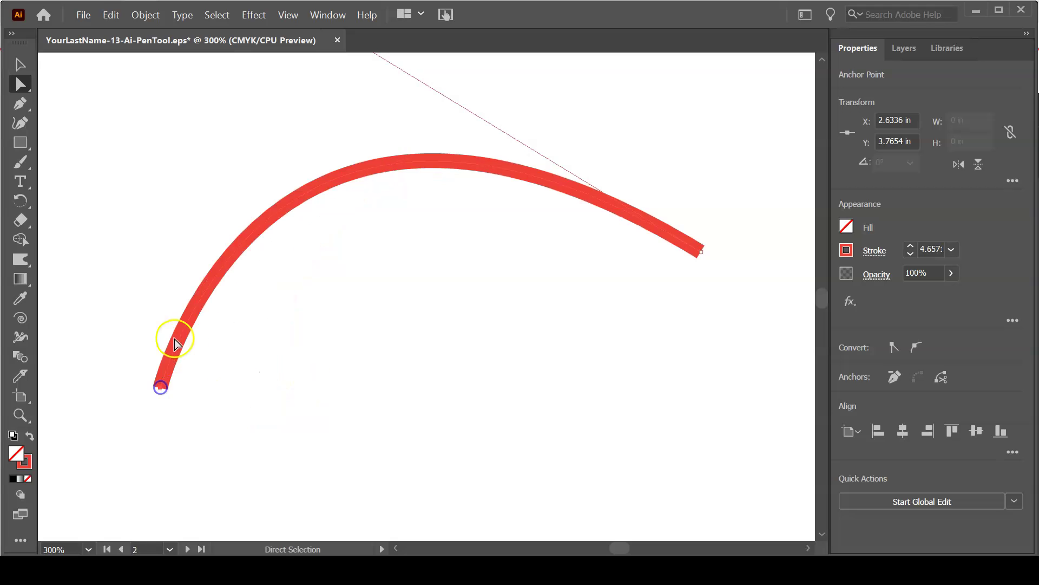
- Reshape the red arch by pulling its curved segment and then adjusting the long direction handle of its right end anchor
mouse_move(374, 169)
mouse_down()
mouse_move(437, 319)
mouse_move(460, 236)
mouse_move(431, 146)
mouse_move(340, 132)
mouse_move(463, 166)
mouse_move(483, 197)
mouse_move(441, 144)
mouse_move(497, 206)
mouse_move(493, 332)
mouse_move(520, 365)
mouse_up()
key(space)
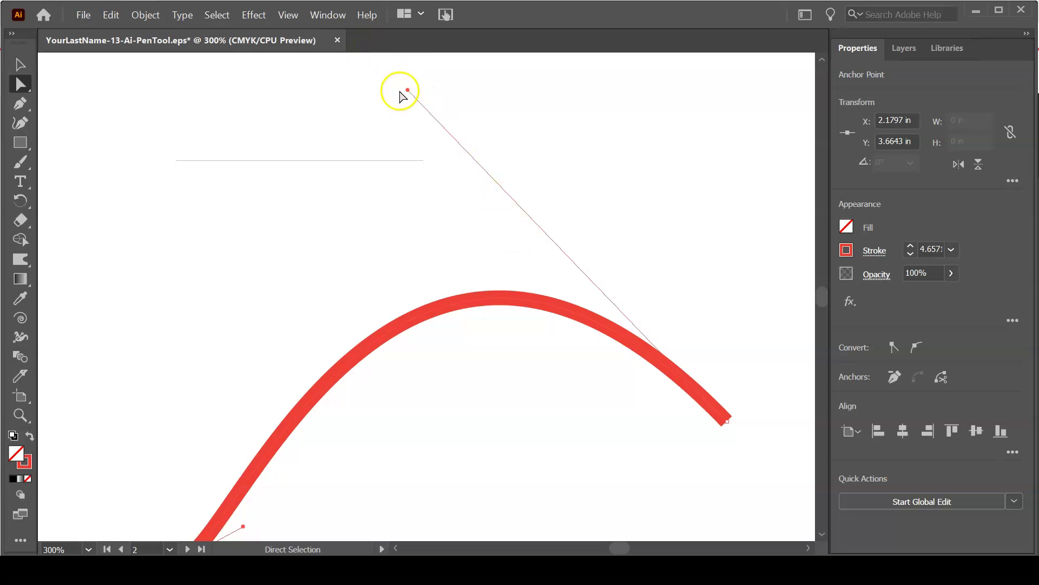
drag(408, 90, 387, 185)
key(space)
drag(357, 301, 336, 183)
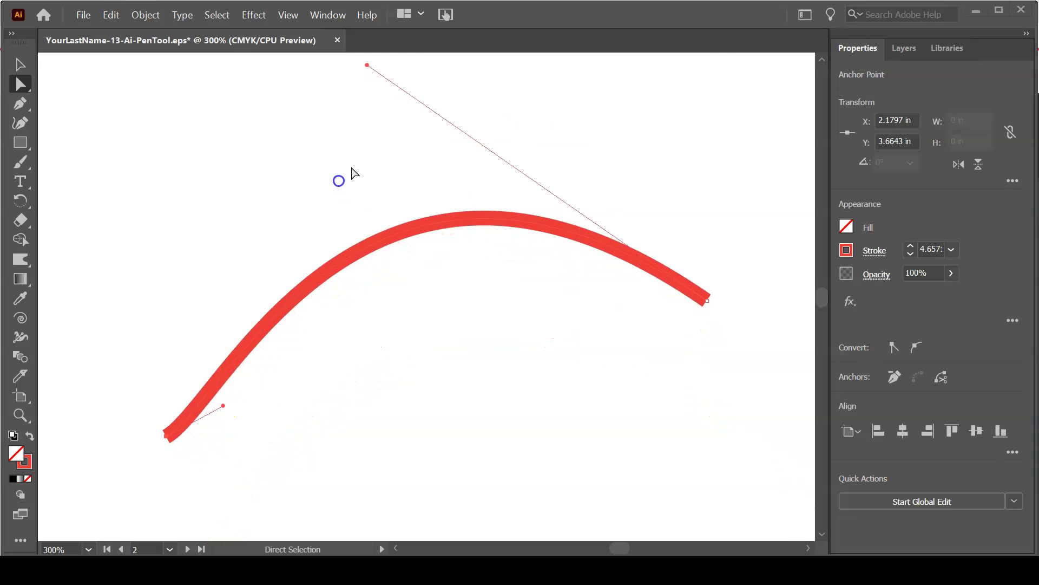
- Switch to Outline mode and select the curve to examine the anchor point and direction handle at its left end up close
click(288, 16)
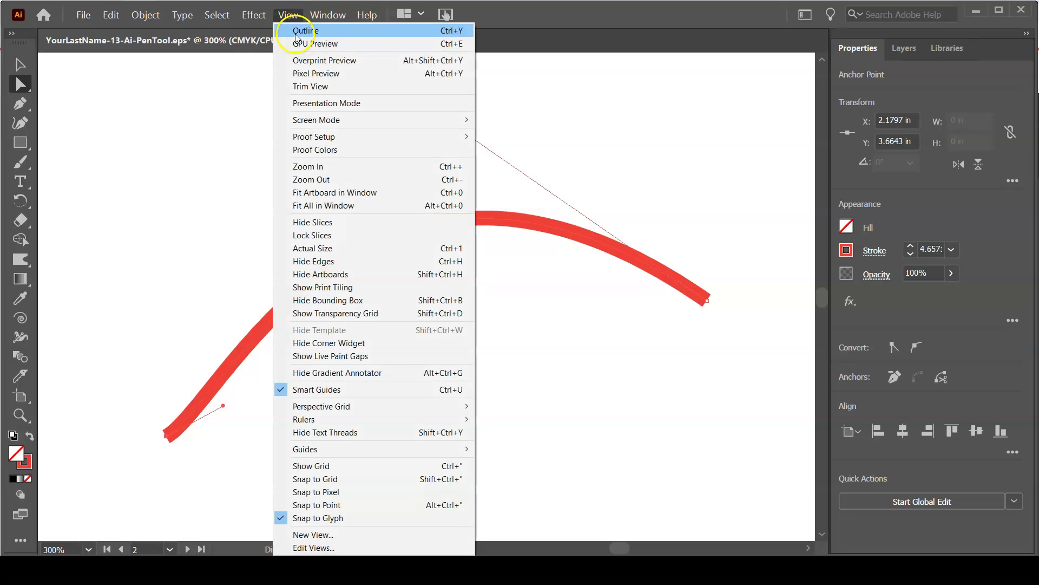
click(295, 32)
click(576, 130)
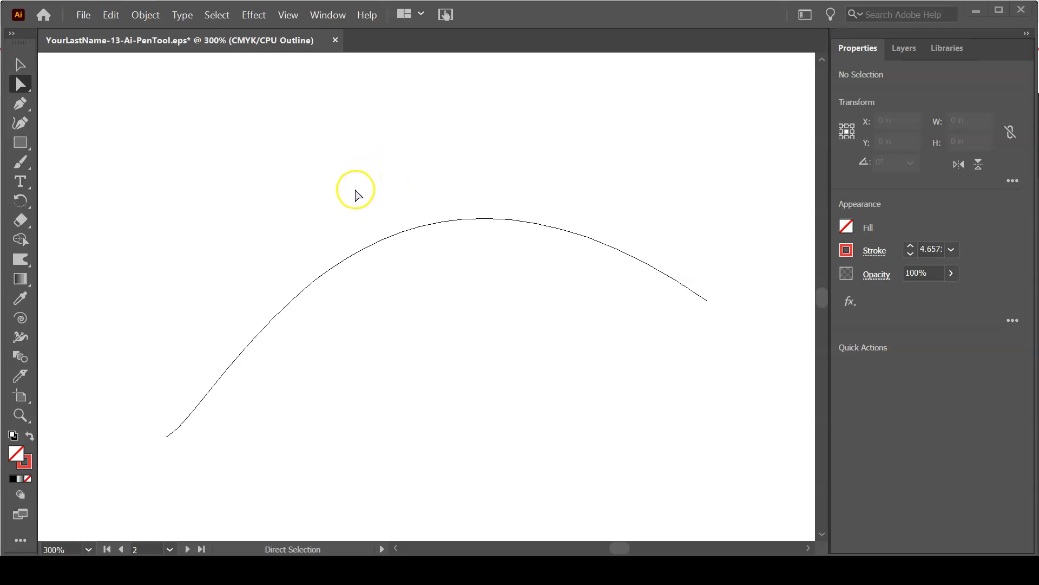
click(344, 263)
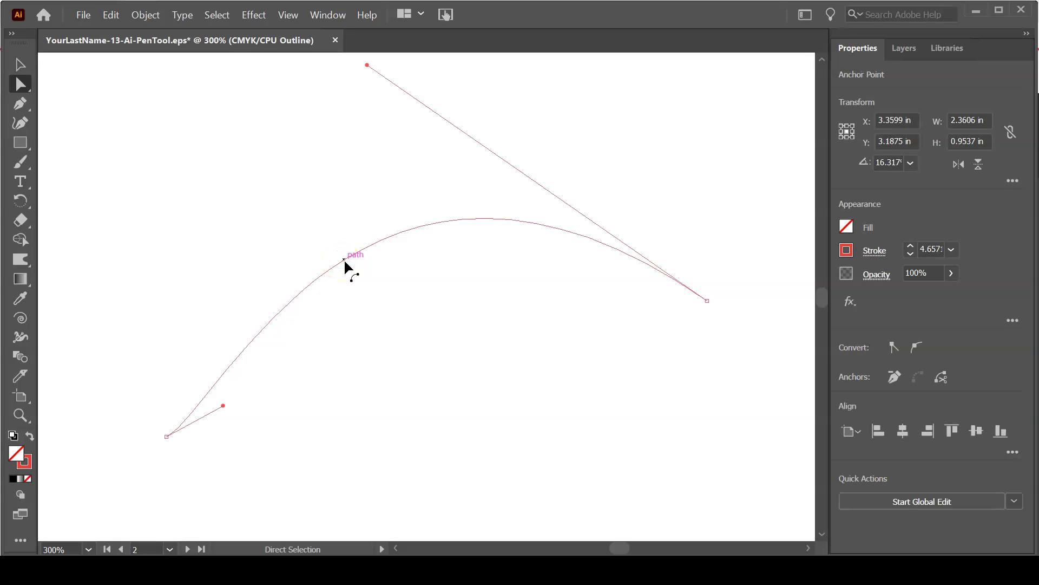
key(ctrl+space)
drag(141, 418, 263, 471)
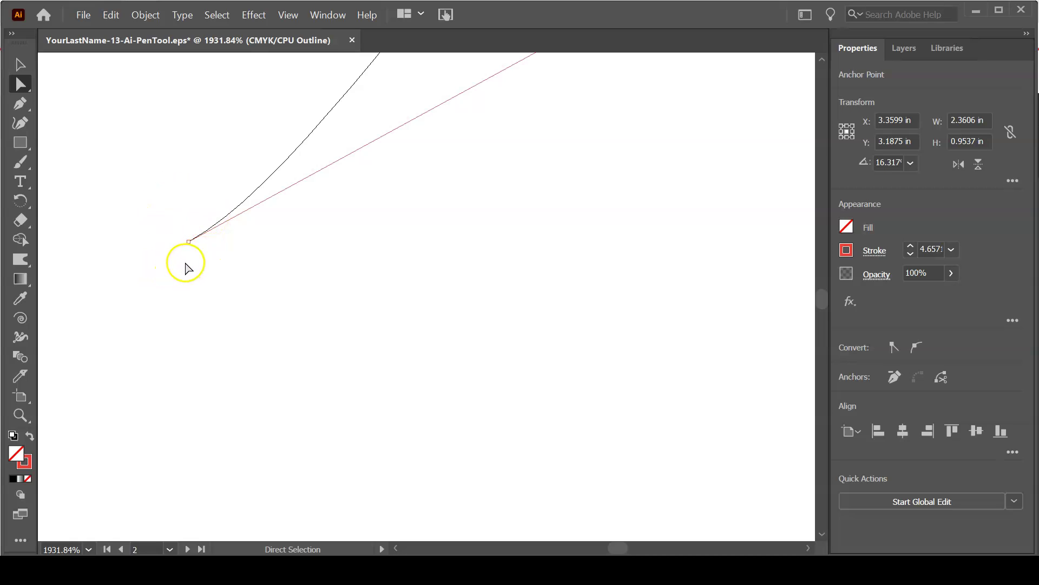
- Move the curve's left end anchor to about X 2.33 in, Y 3.70 in and select the whole path
click(189, 242)
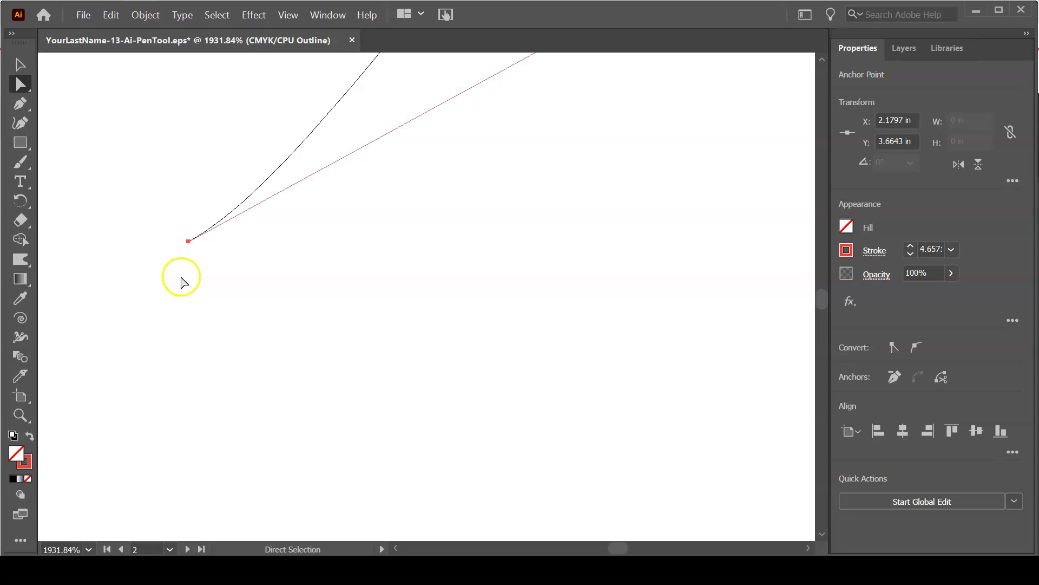
drag(188, 242, 413, 295)
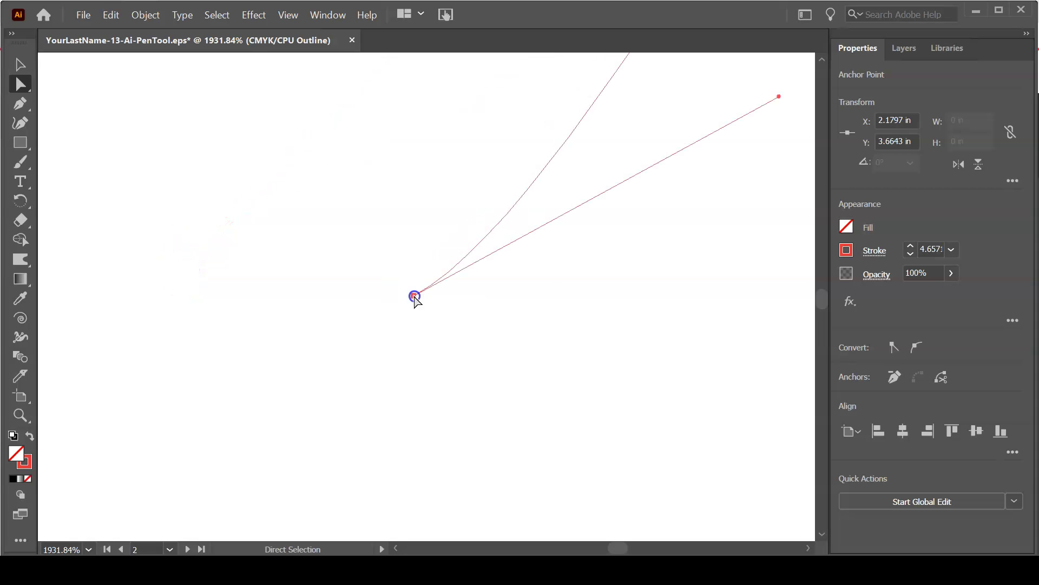
key(ctrl+minus)
key(ctrl+minus)
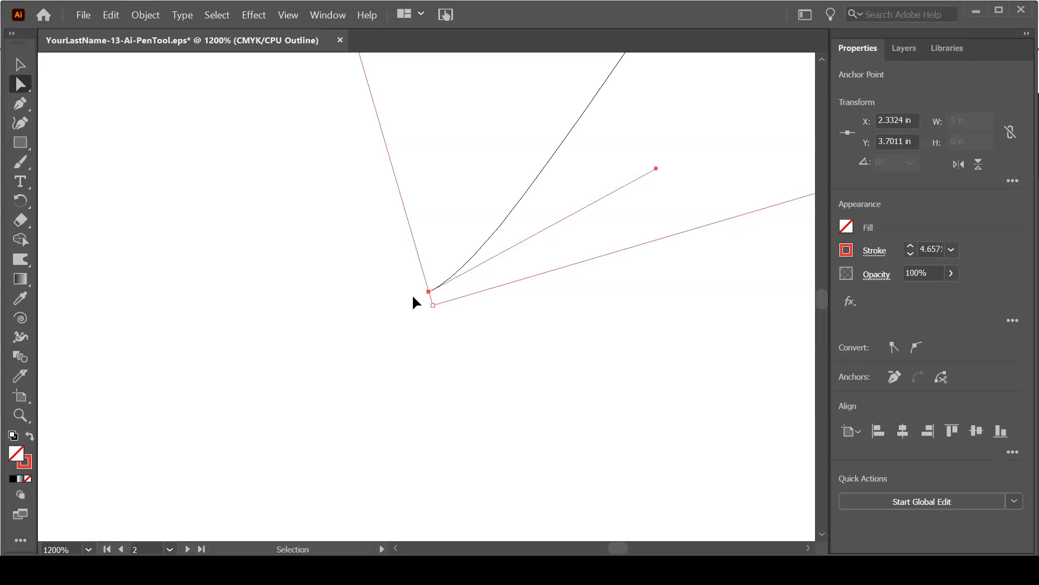
key(ctrl+minus)
click(409, 277)
key(ctrl+minus)
key(ctrl+minus)
key(ctrl+minus)
key(ctrl+minus)
key(space)
drag(550, 260, 444, 293)
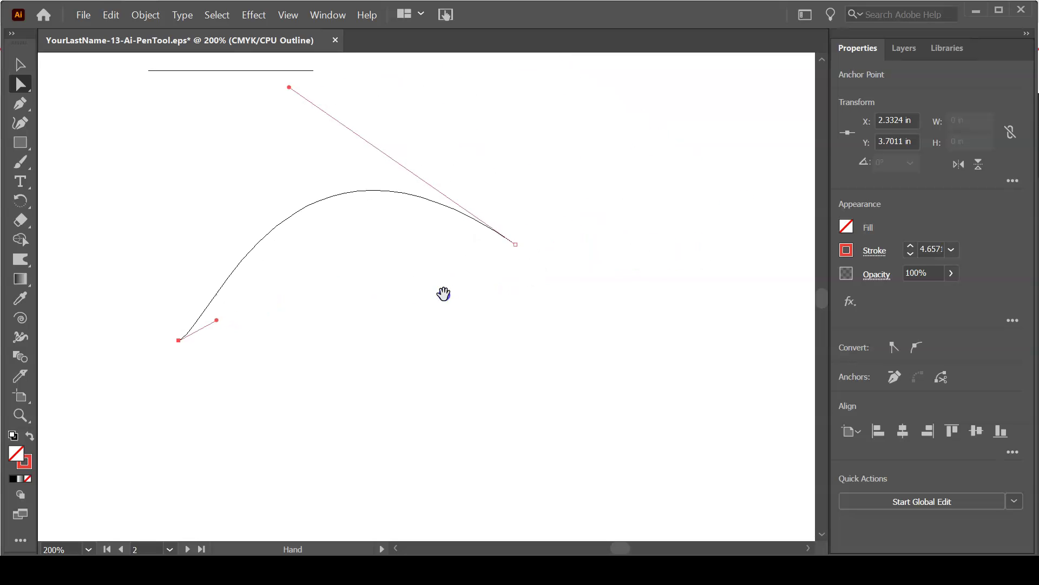
click(517, 248)
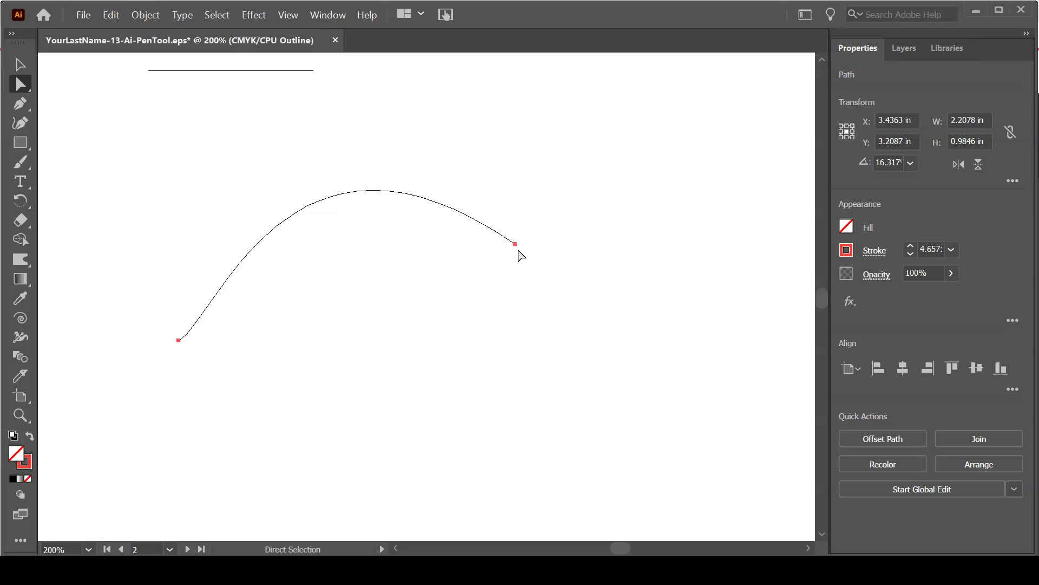
click(201, 307)
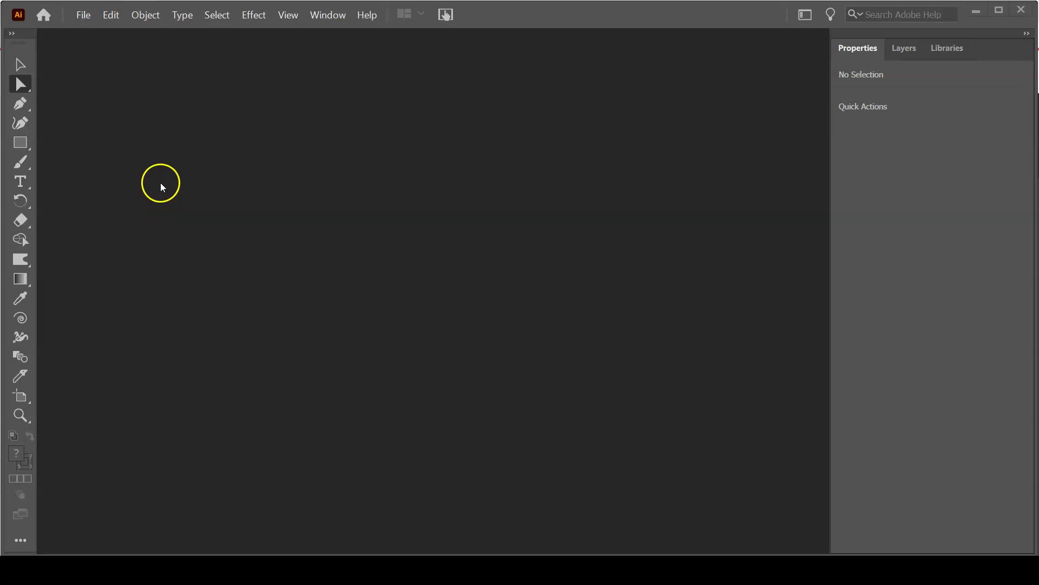
- Open the exercise file Ai-PenTool (1).eps from the Downloads folder
click(83, 14)
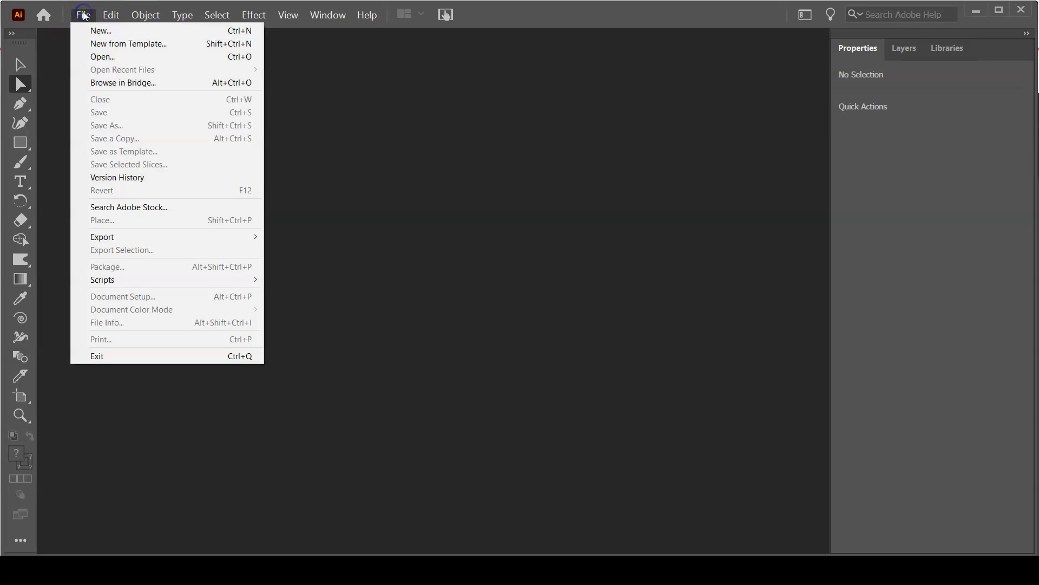
click(105, 56)
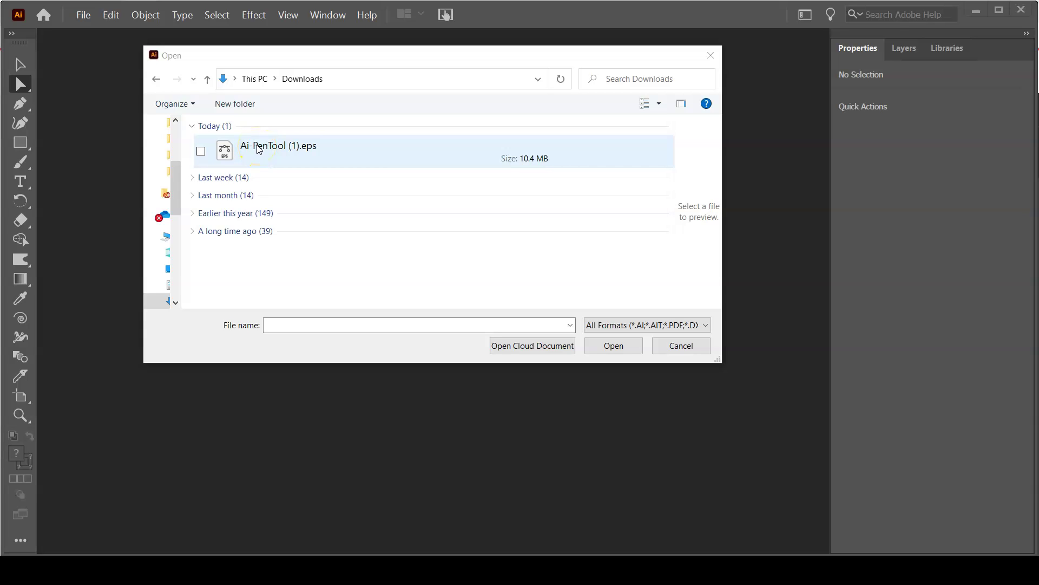
click(290, 145)
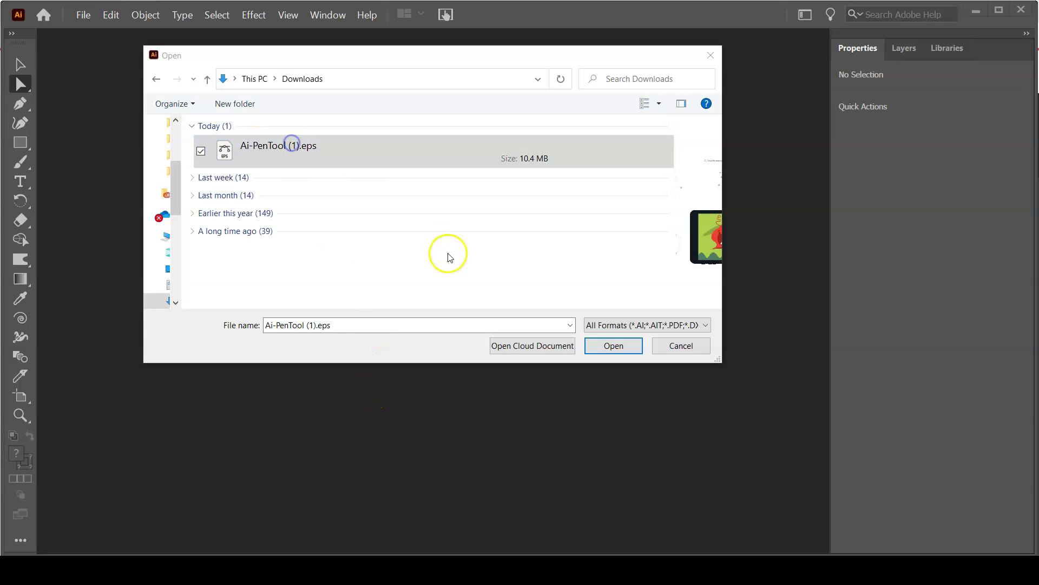
click(608, 342)
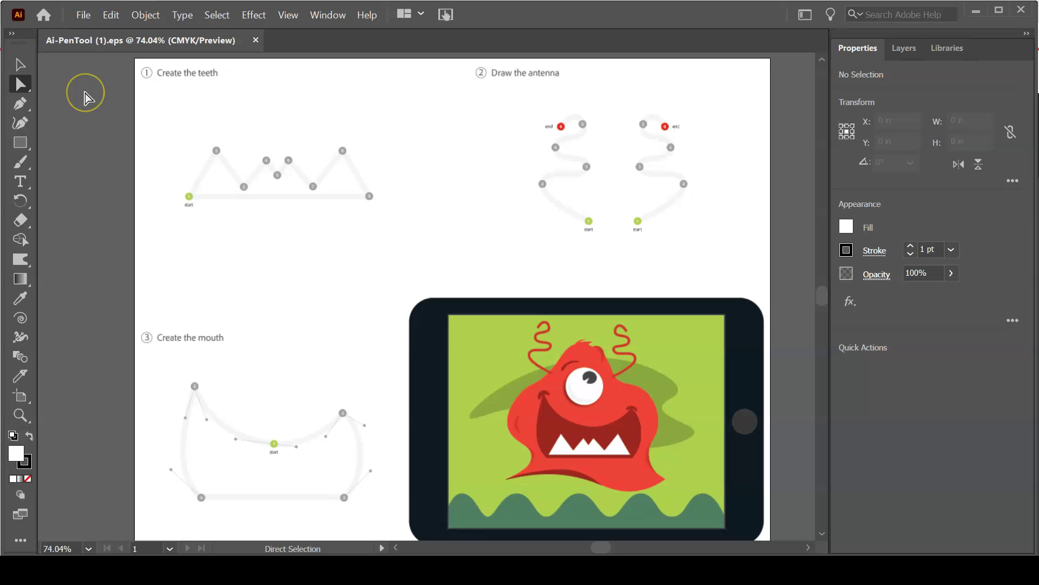
- Begin saving a copy and create and open a new folder named Lab13-Ai-PenTool inside AdobeDesignSuite
click(81, 15)
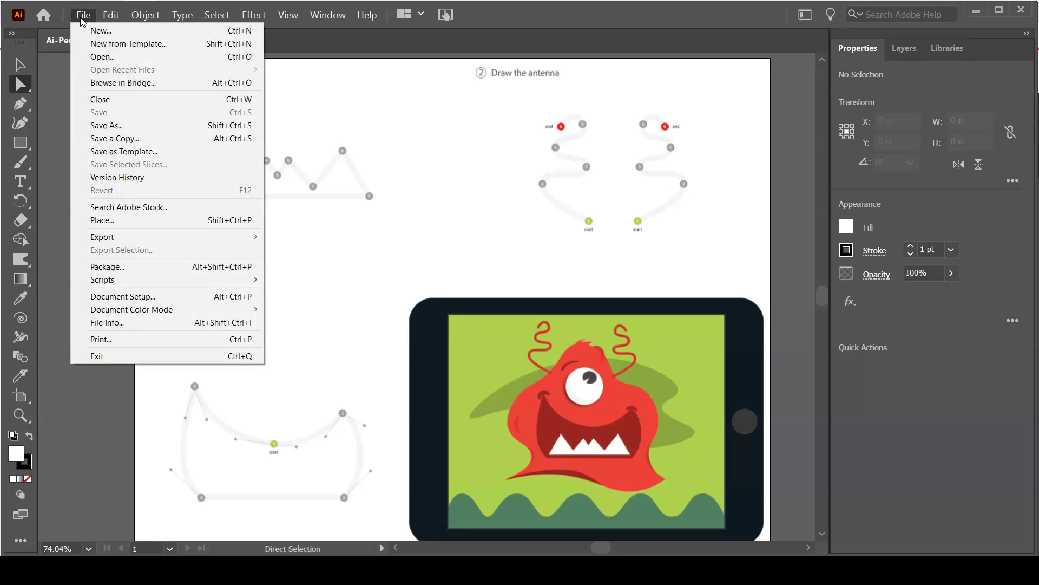
click(114, 127)
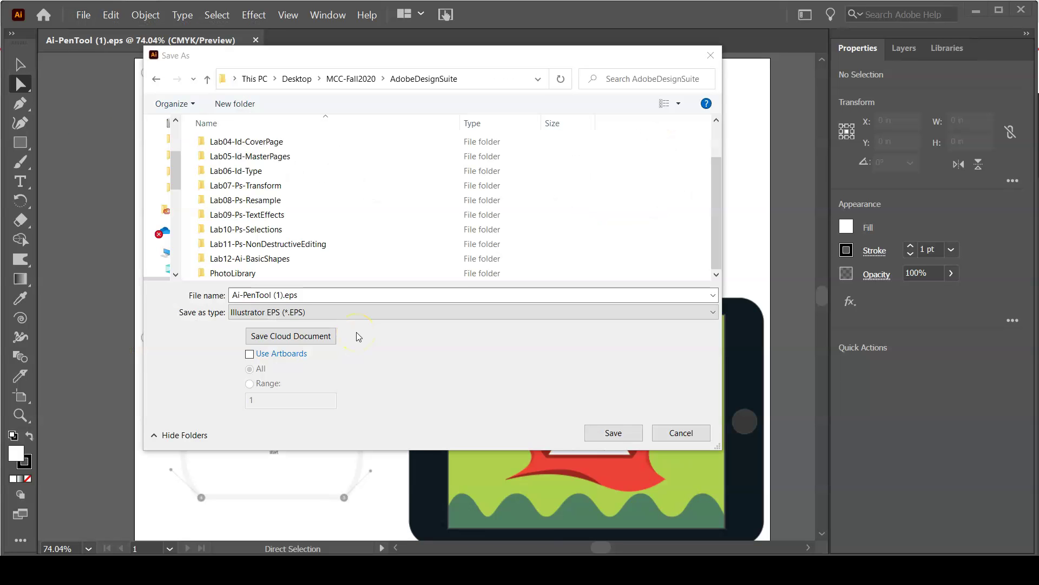
click(437, 346)
click(244, 106)
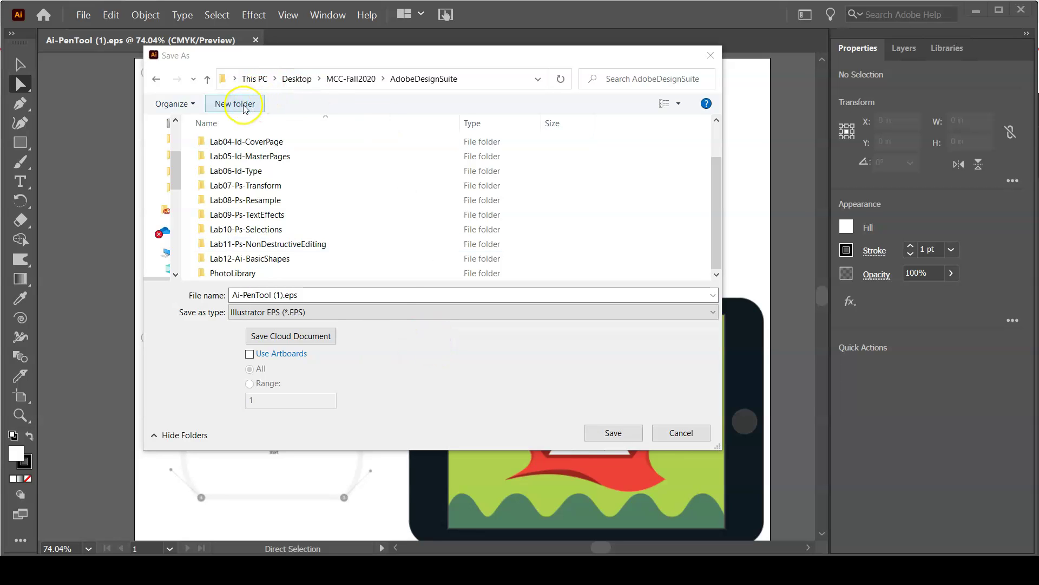
click(244, 104)
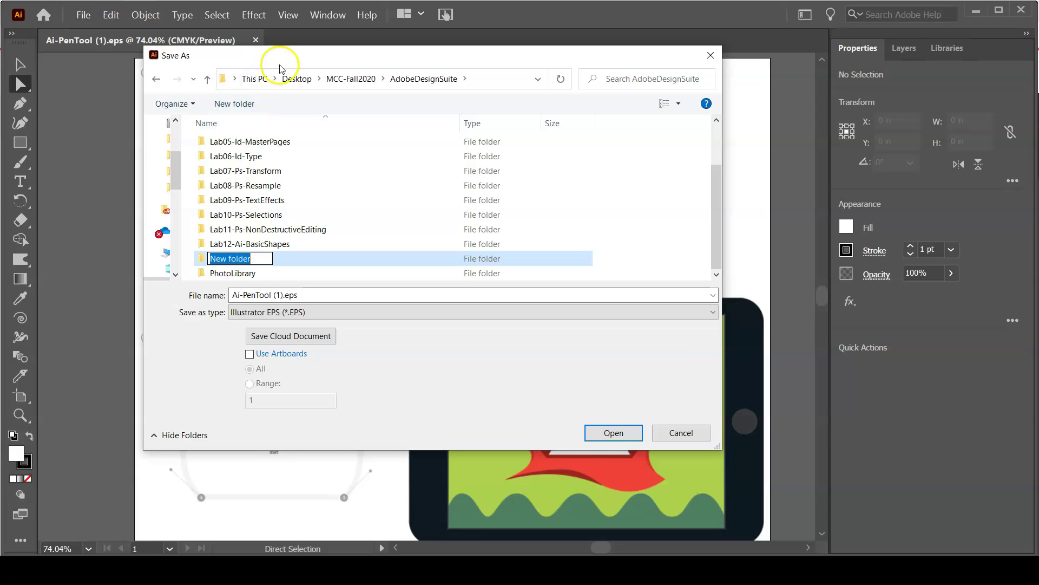
text(Lab13-)
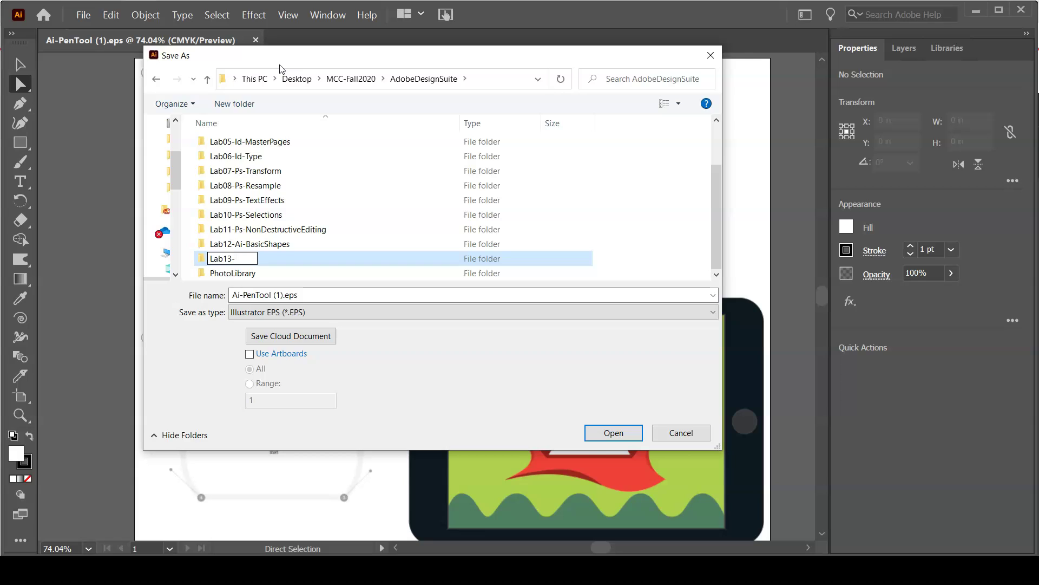
text(Ai-PenTool)
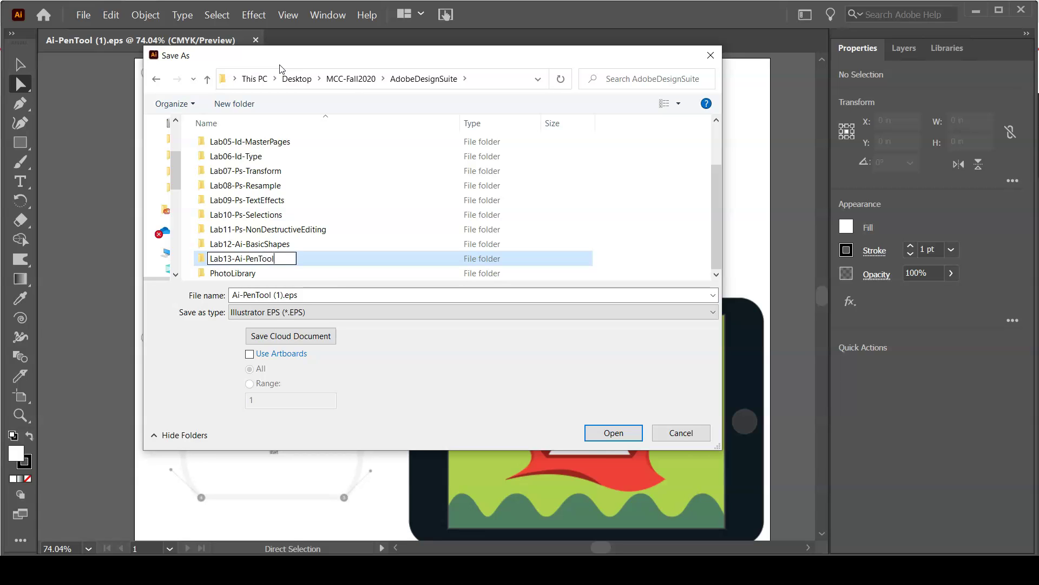
double_click(200, 261)
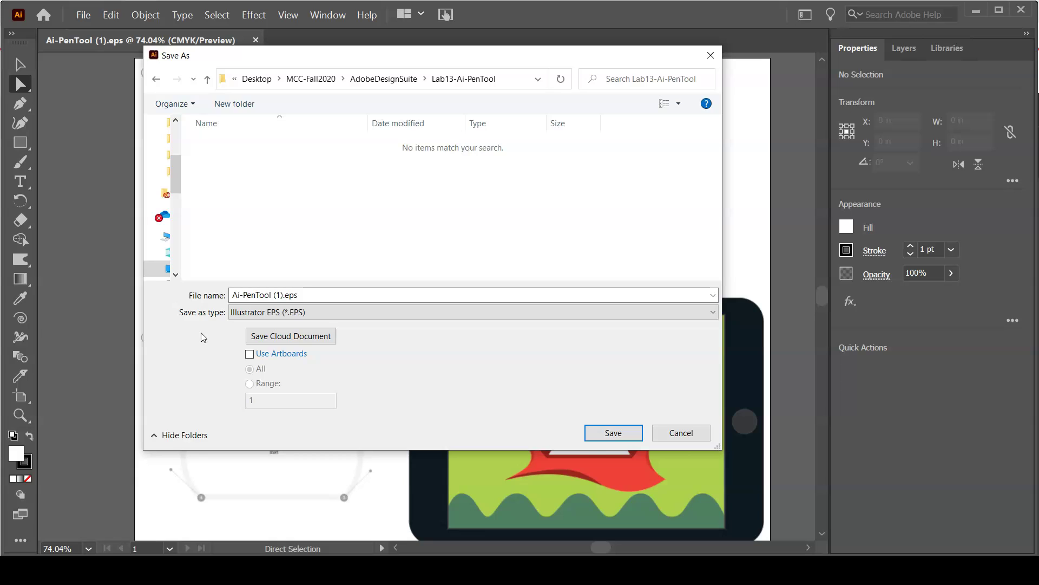
- Name the file YourLastName-13-Ai-PenTool.eps and save it in Illustrator EPS format
click(196, 347)
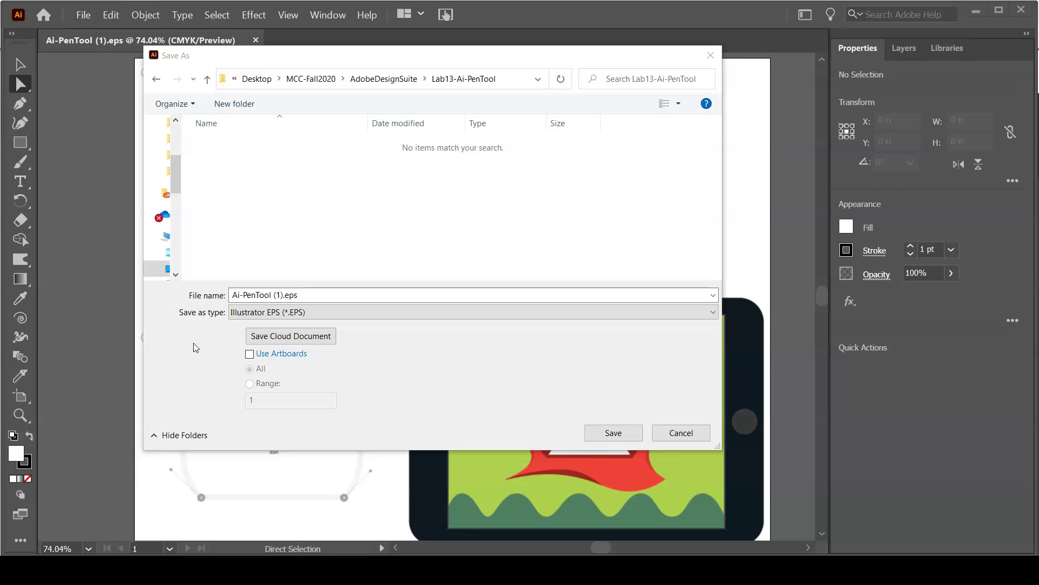
click(275, 294)
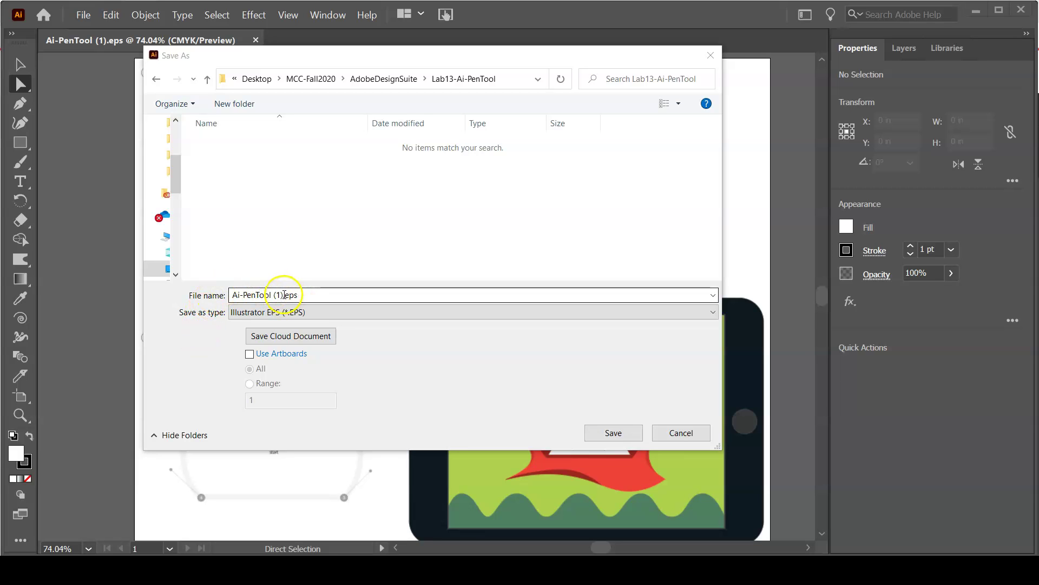
click(283, 295)
drag(283, 295, 170, 287)
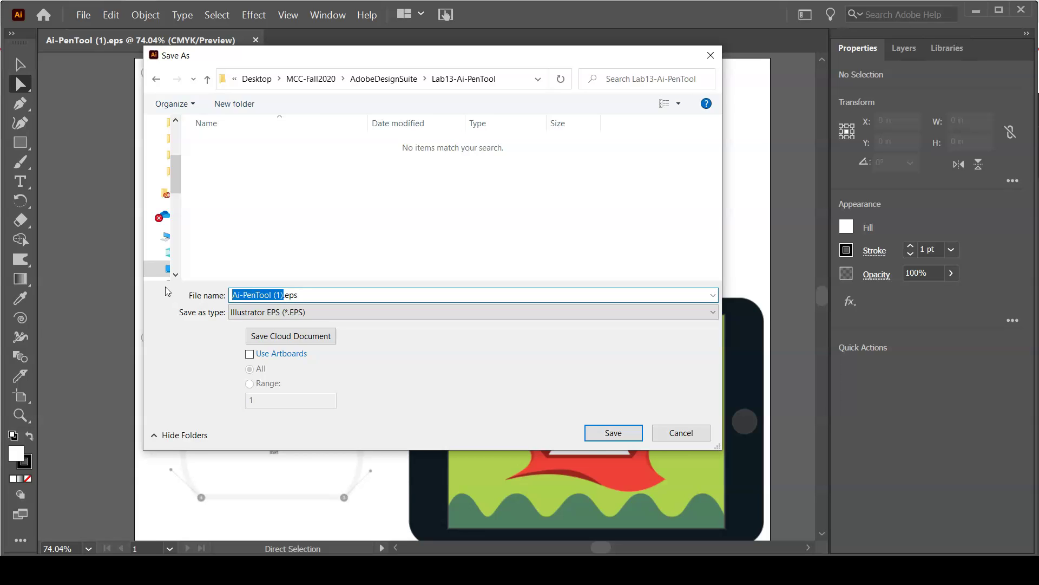
key(BackSpace)
text(Your)
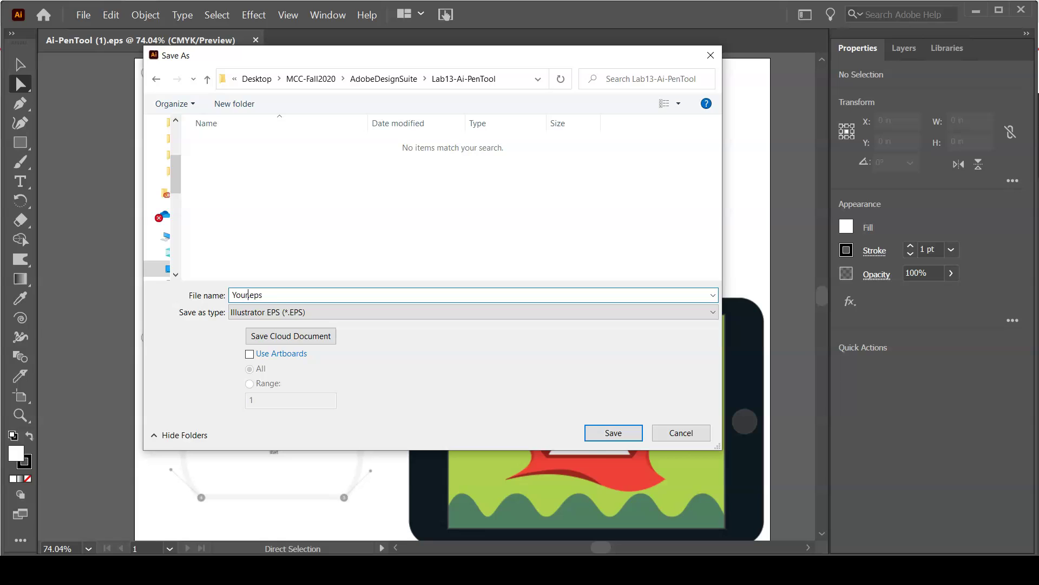
text(LastName-13-Ai-PenTool)
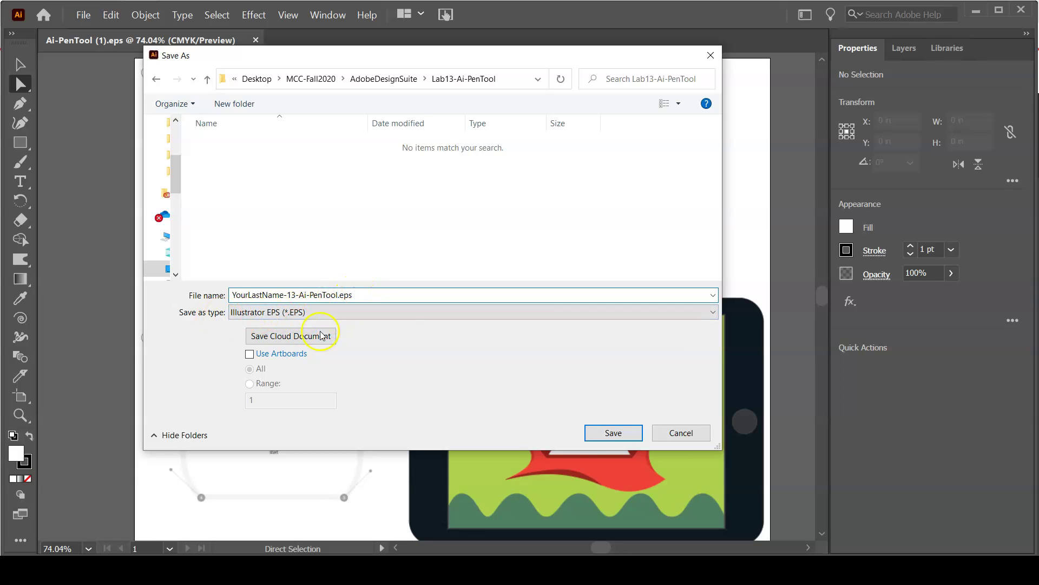
click(611, 432)
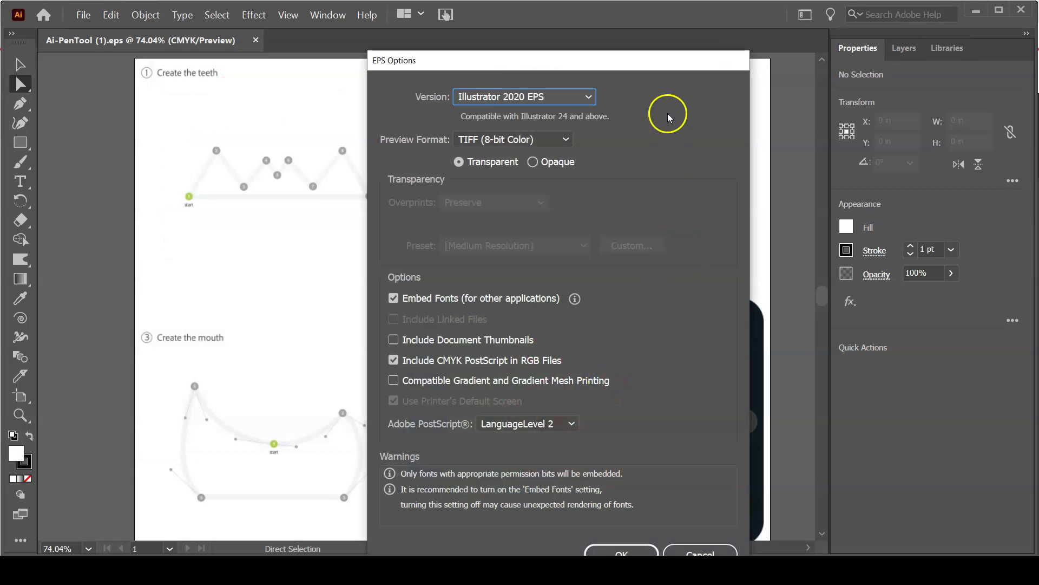
- Accept the EPS options with the version kept at Illustrator 2020 EPS
drag(660, 58, 634, 35)
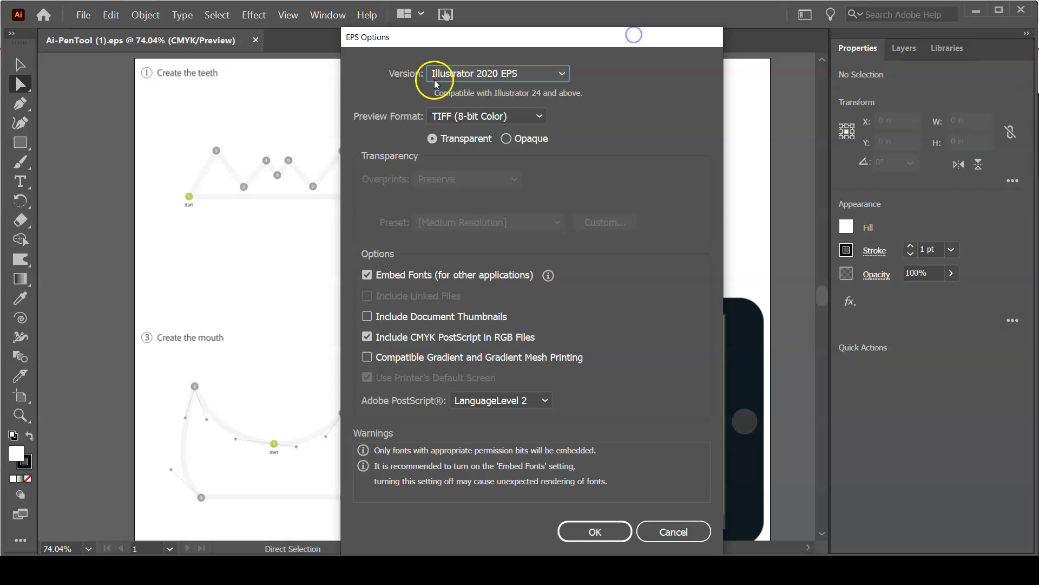
click(562, 74)
click(562, 74)
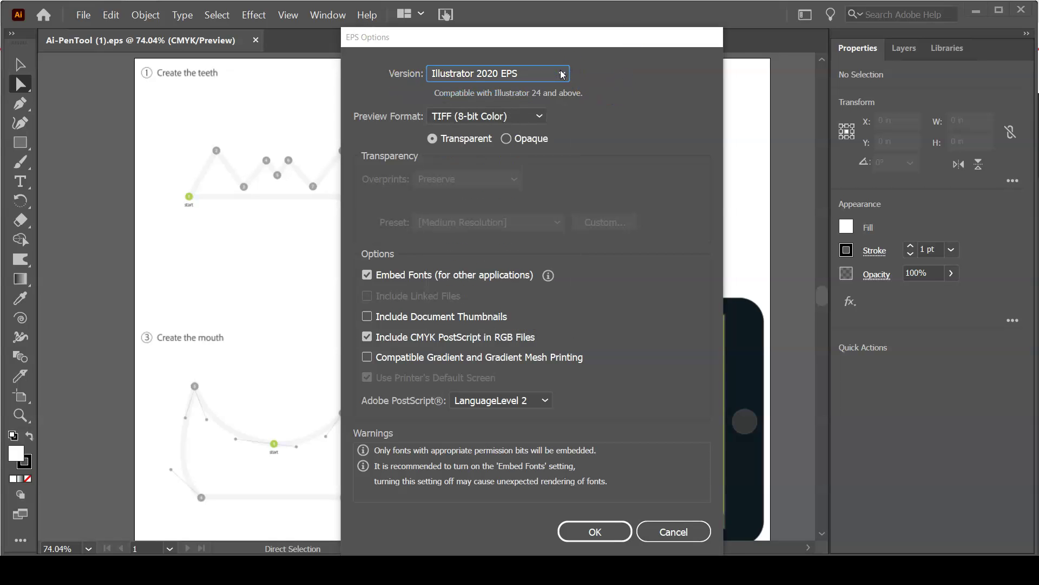
click(587, 530)
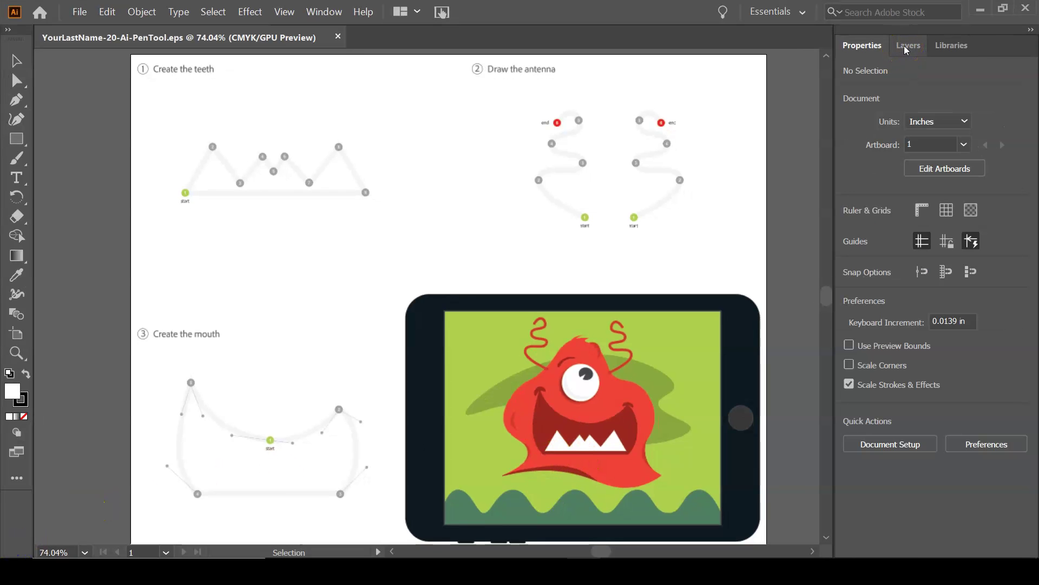
- Show the document's layers, then hide the Original layer and make it visible again
click(906, 48)
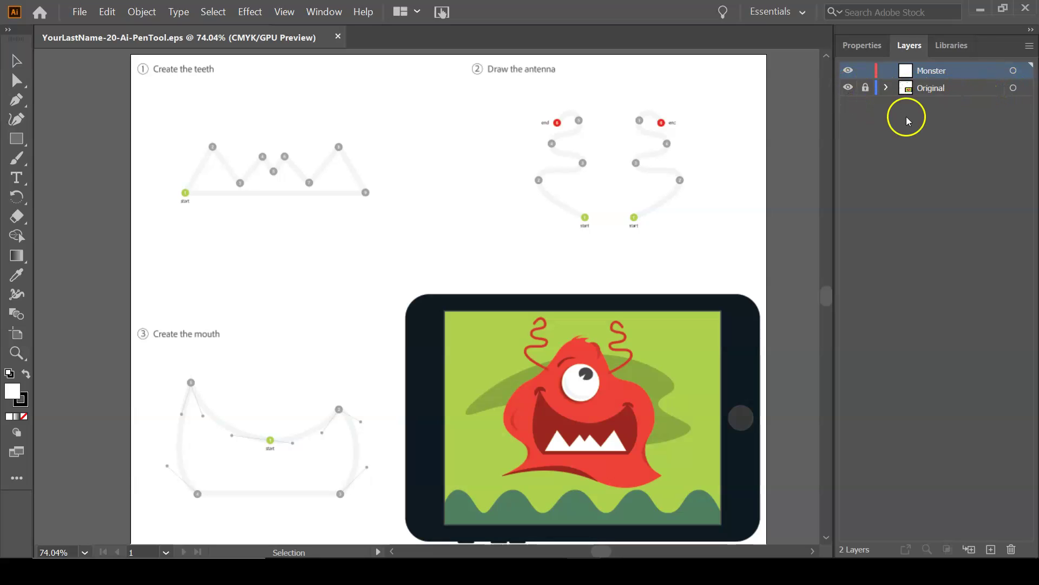
click(865, 88)
click(848, 88)
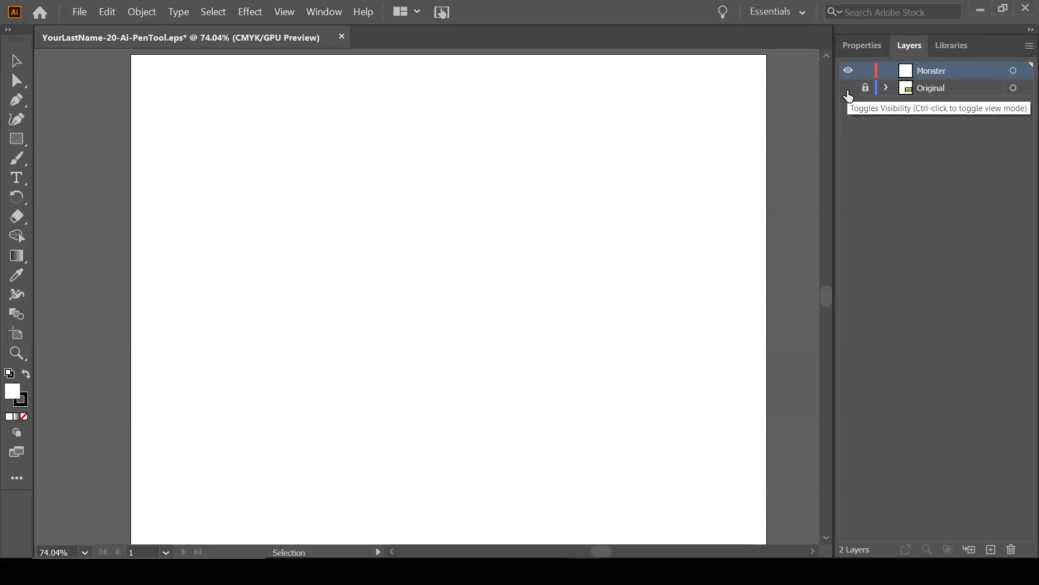
click(848, 88)
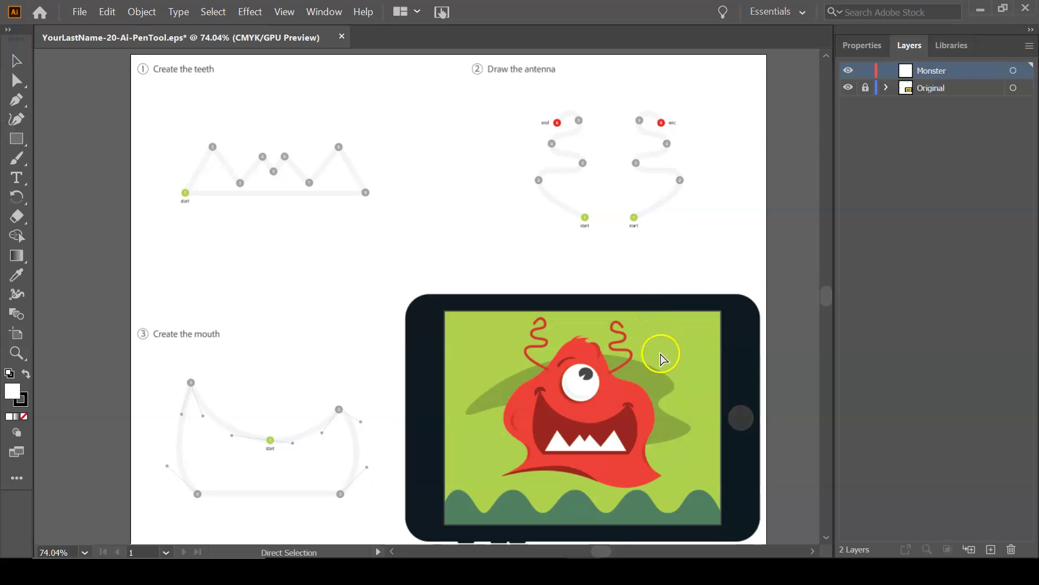
- Switch to Outline mode to examine the artwork and return to the normal preview
key(ctrl+y)
key(v)
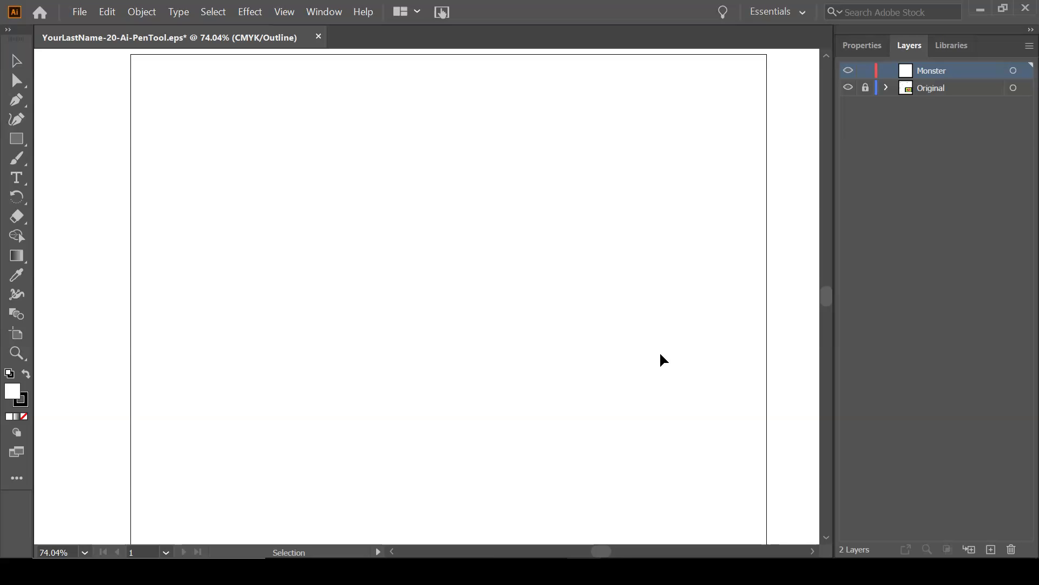
key(ctrl+y)
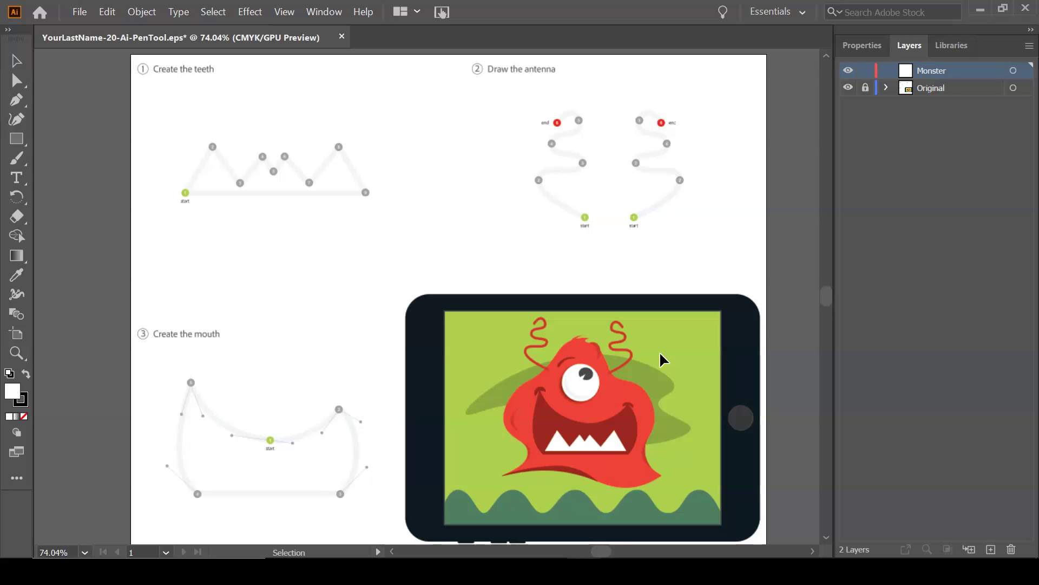
key(a)
key(v)
- Trace the numbered teeth template with straight Pen tool segments through points 1 to 9 and close the path at point 1
click(18, 100)
key(ctrl)
key(ctrl+space)
drag(171, 88, 259, 141)
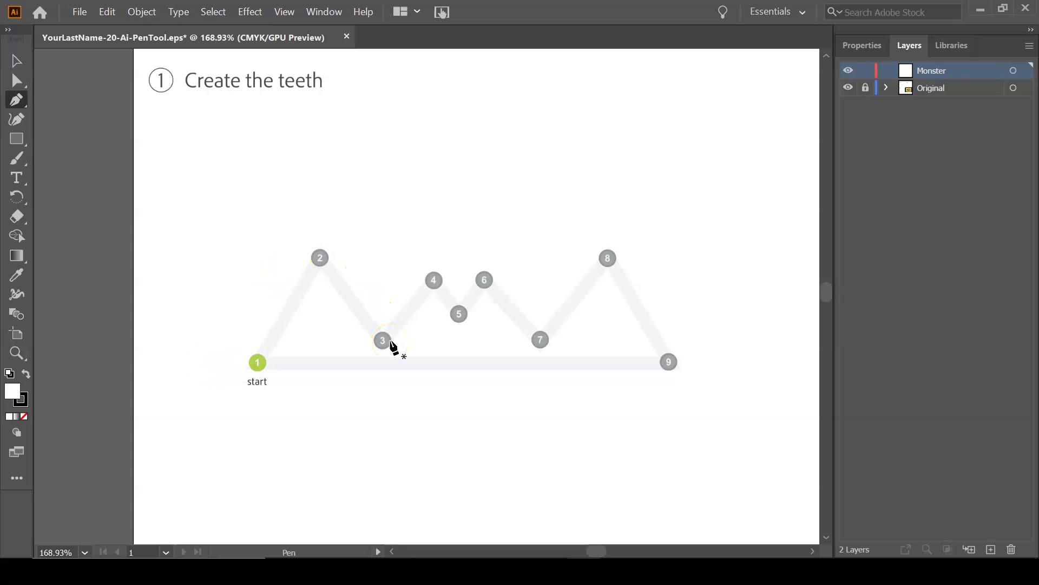
click(257, 362)
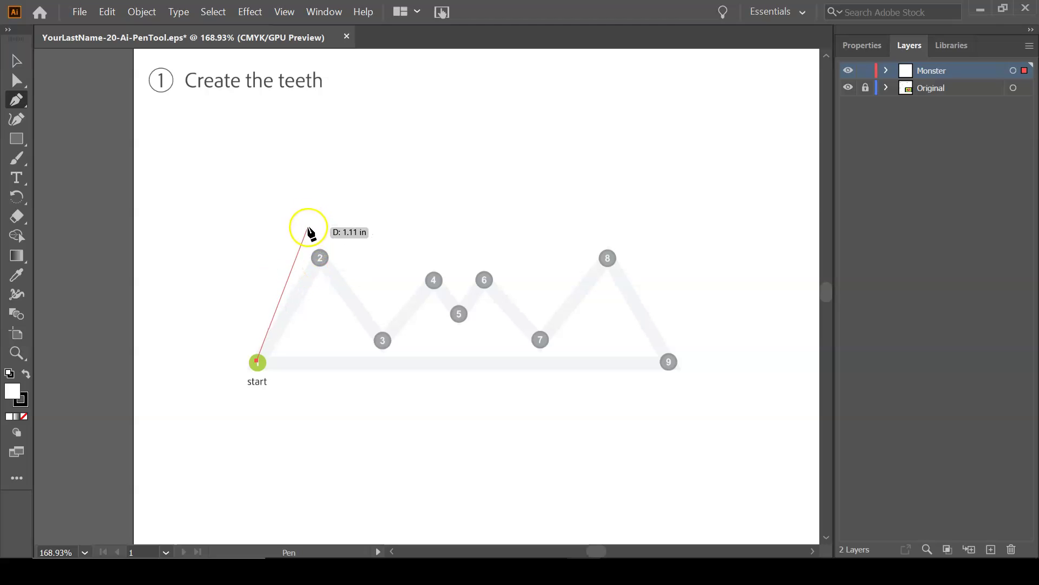
click(320, 257)
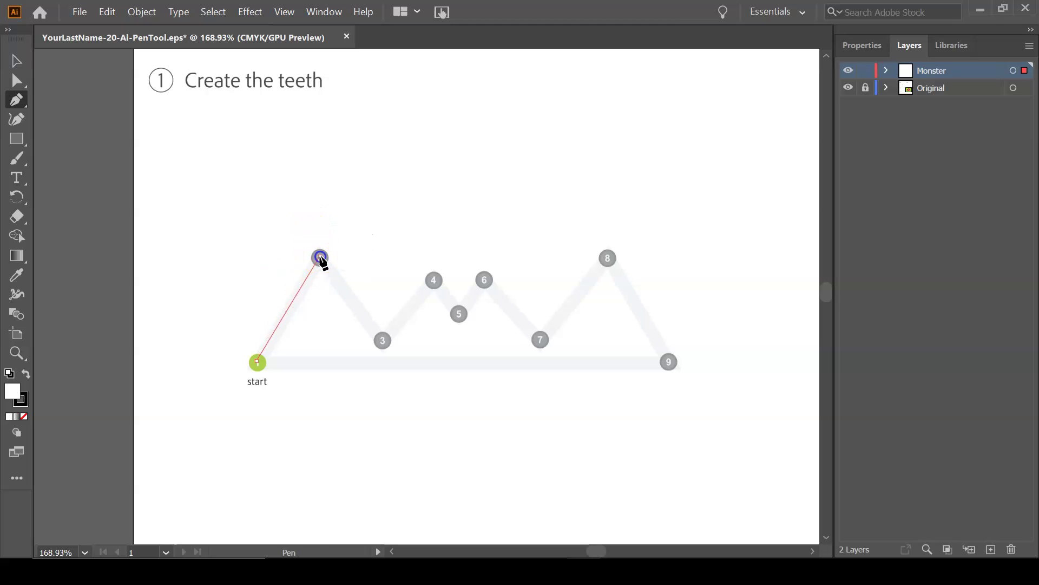
click(383, 340)
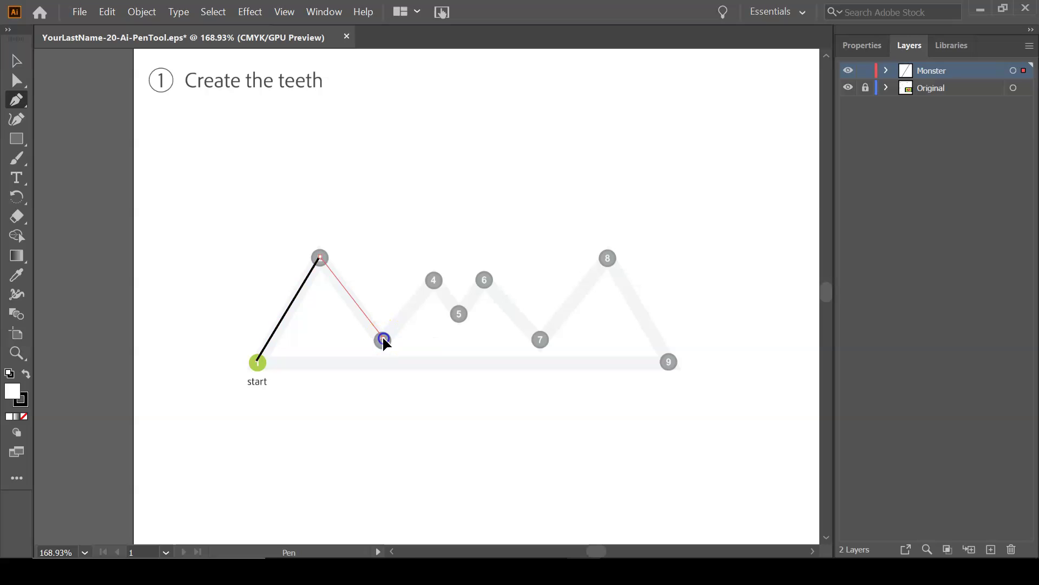
click(433, 280)
click(459, 314)
click(485, 278)
click(540, 338)
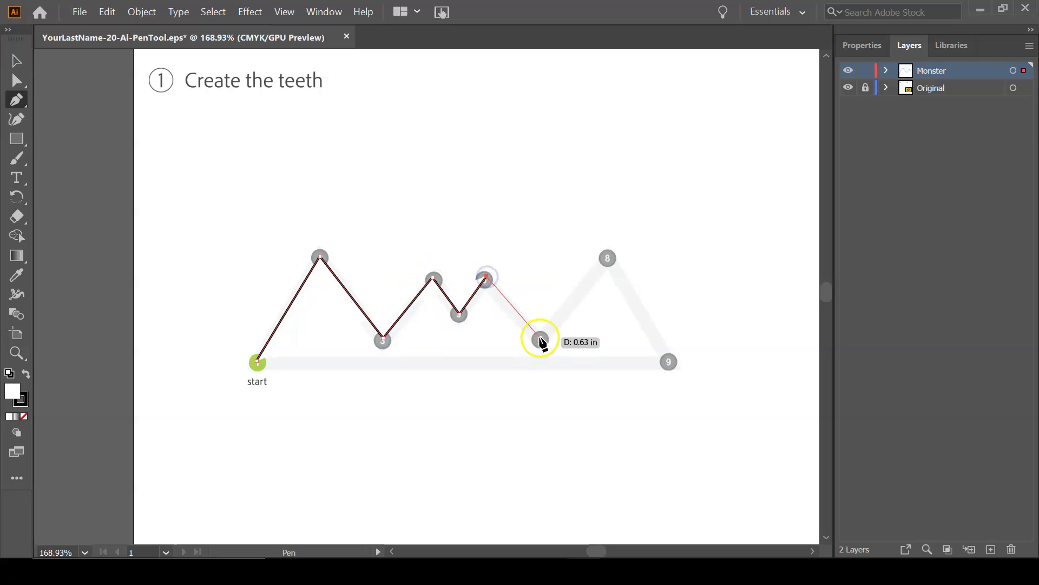
click(608, 256)
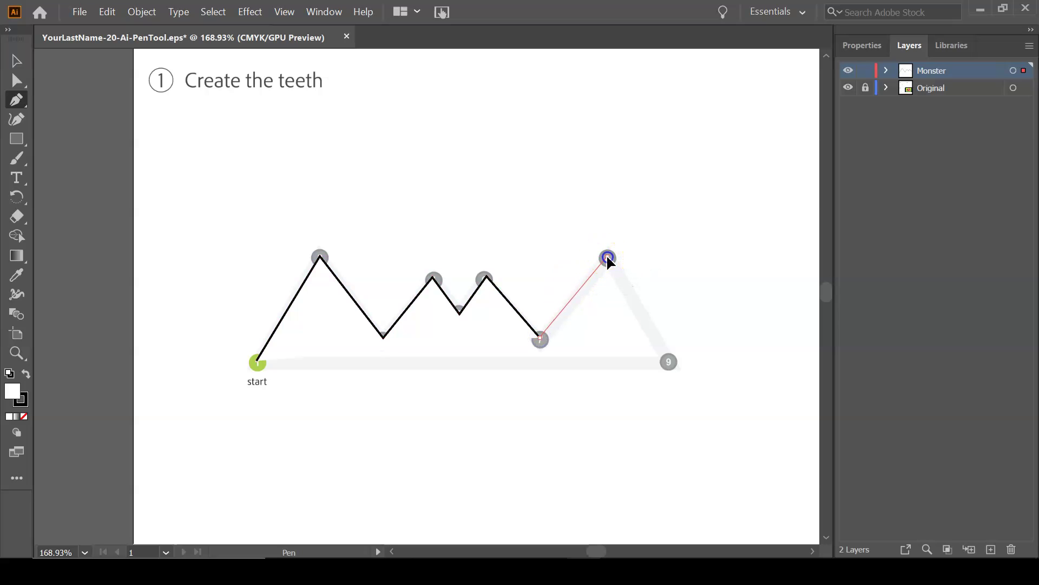
click(669, 361)
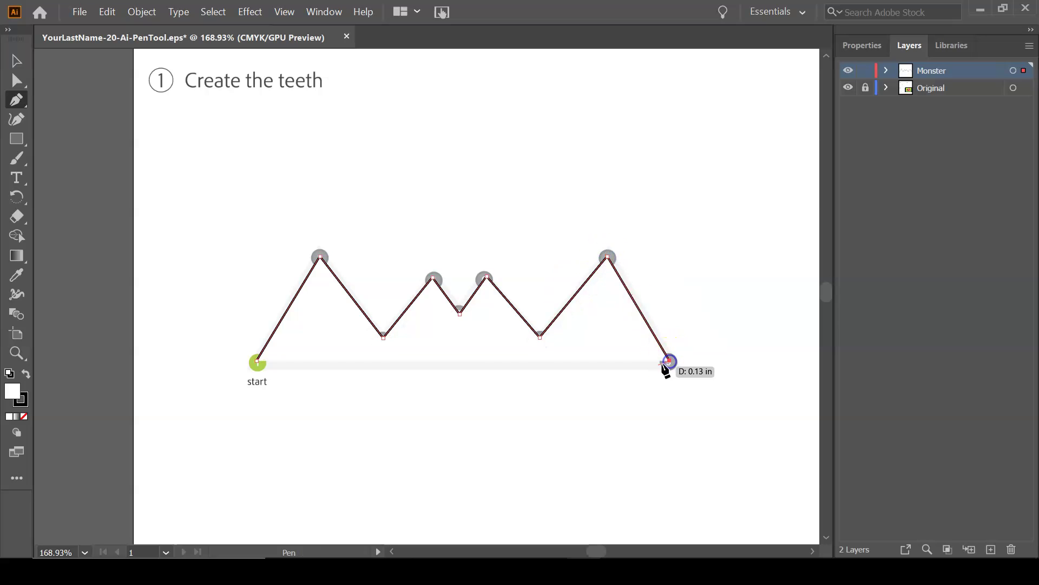
click(258, 363)
click(258, 362)
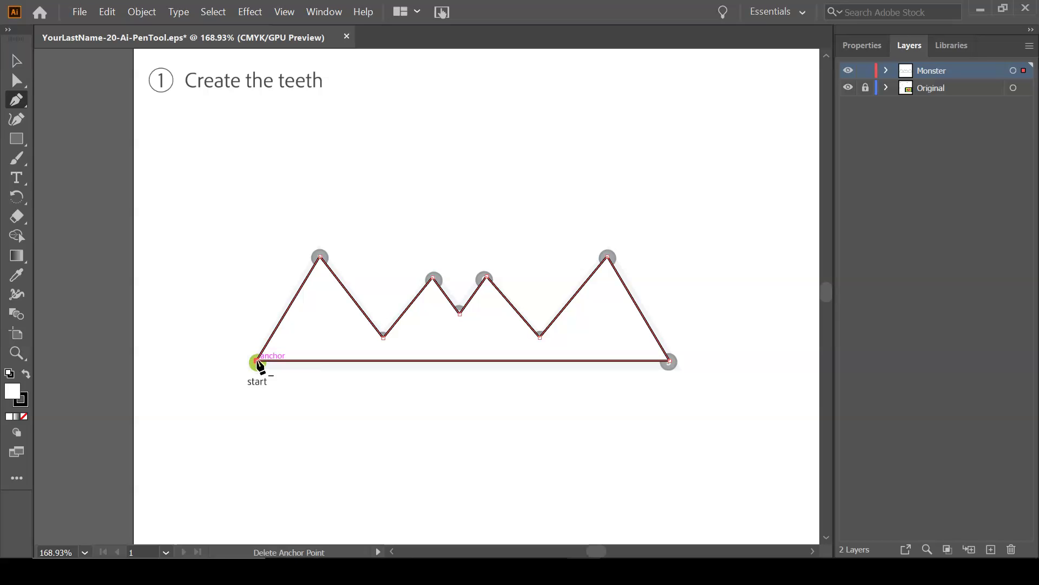
- Expand the Monster layer and examine the teeth path in Outline mode, returning to the normal preview
click(887, 70)
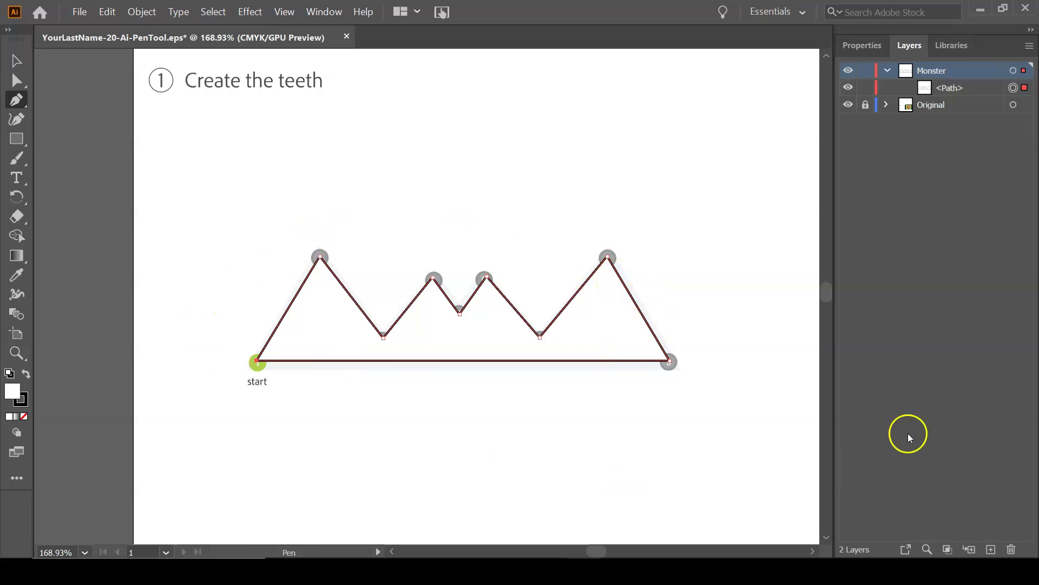
key(ctrl)
key(ctrl+y)
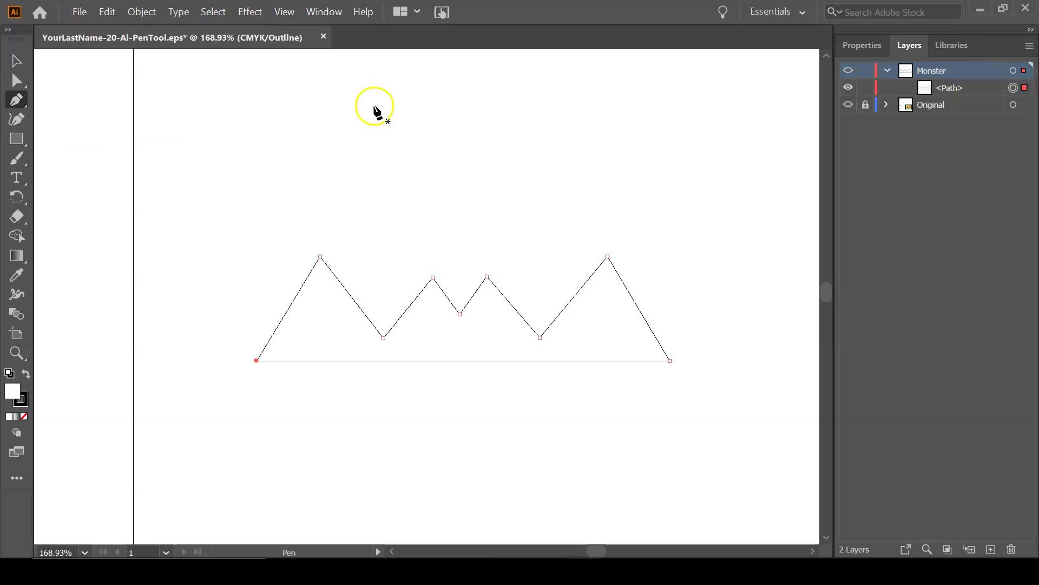
key(ctrl+y)
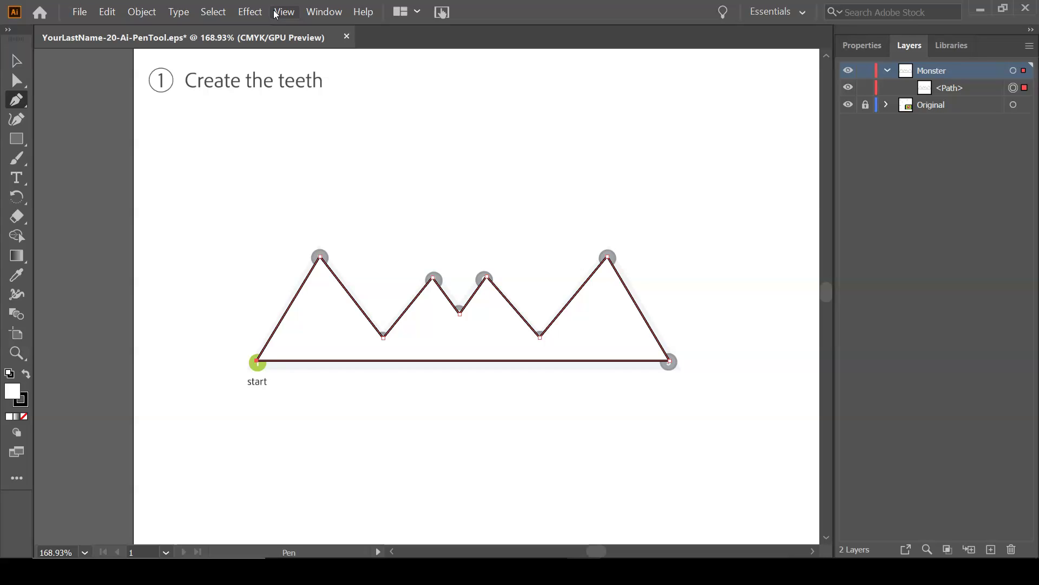
key(ctrl+y)
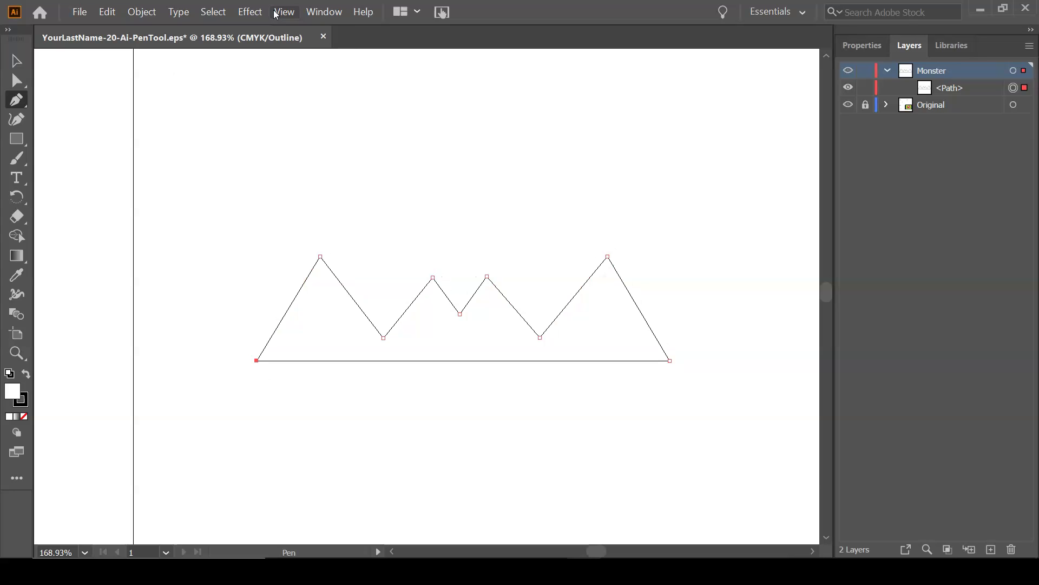
key(ctrl+y)
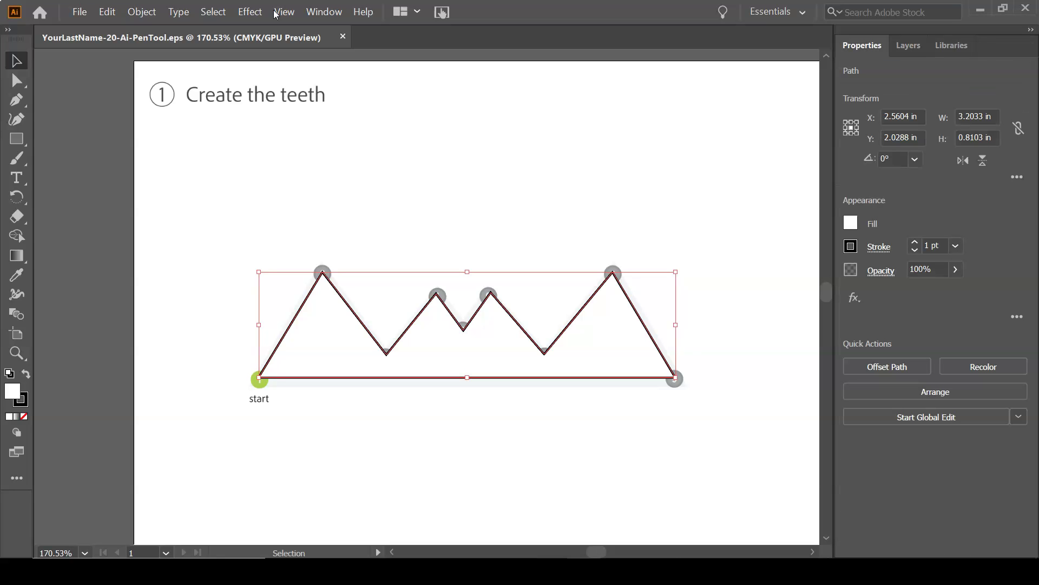
- Fill the teeth shape with a gray swatch, set its stroke weight to 3 pt, and deselect it
click(851, 223)
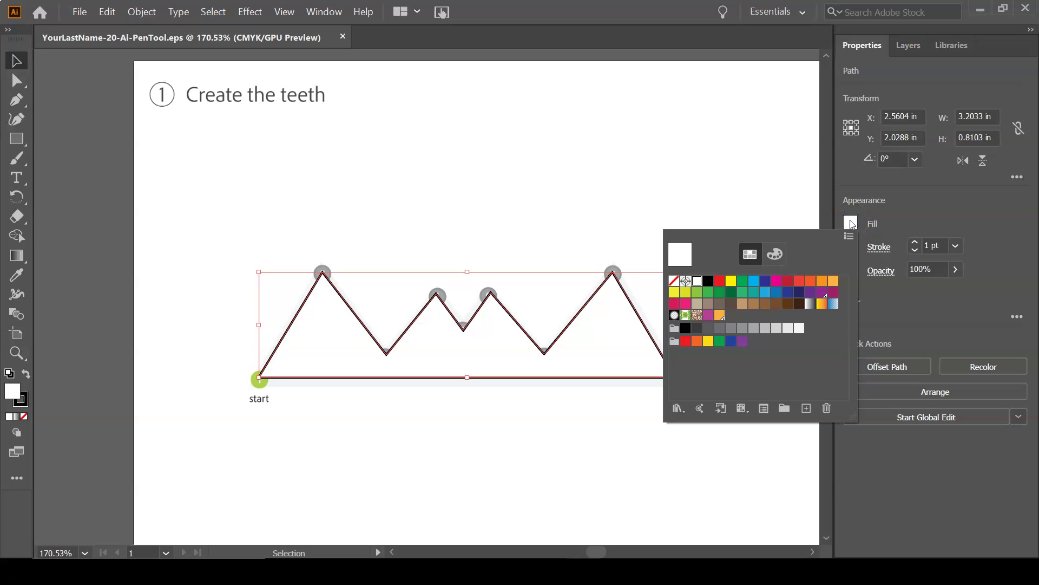
click(753, 328)
click(893, 209)
click(852, 248)
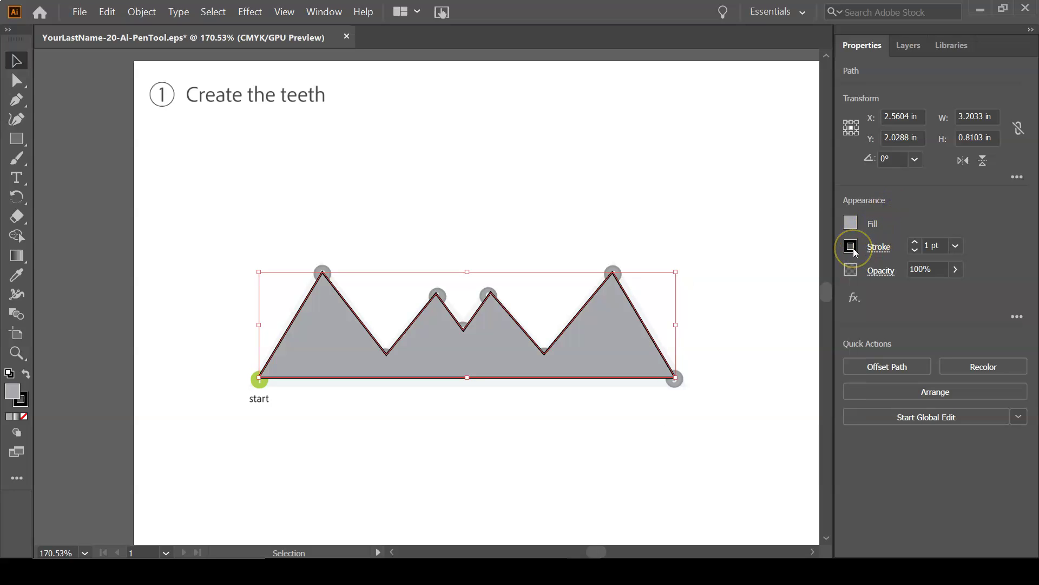
click(915, 242)
click(915, 242)
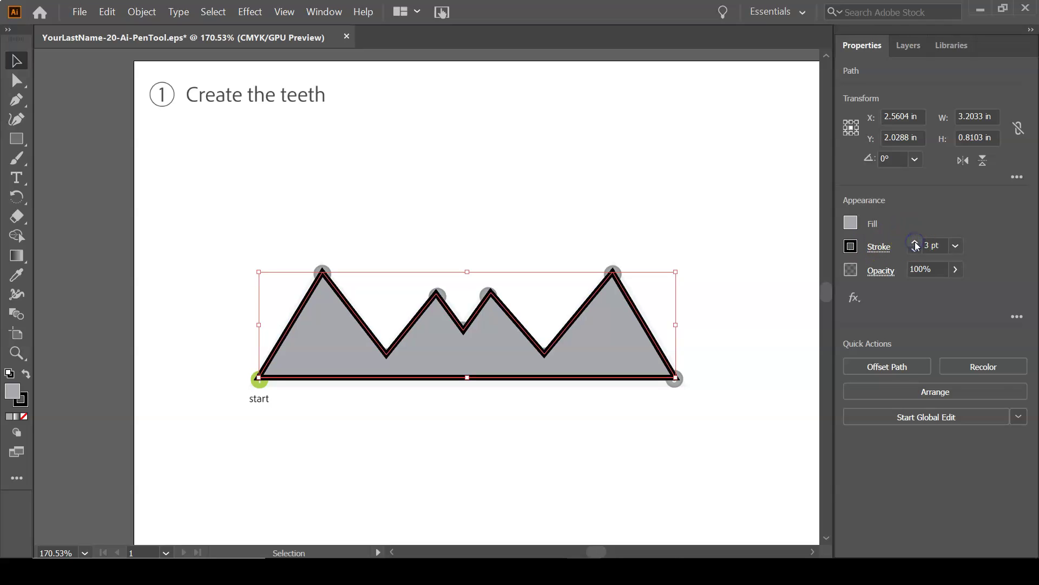
key(a)
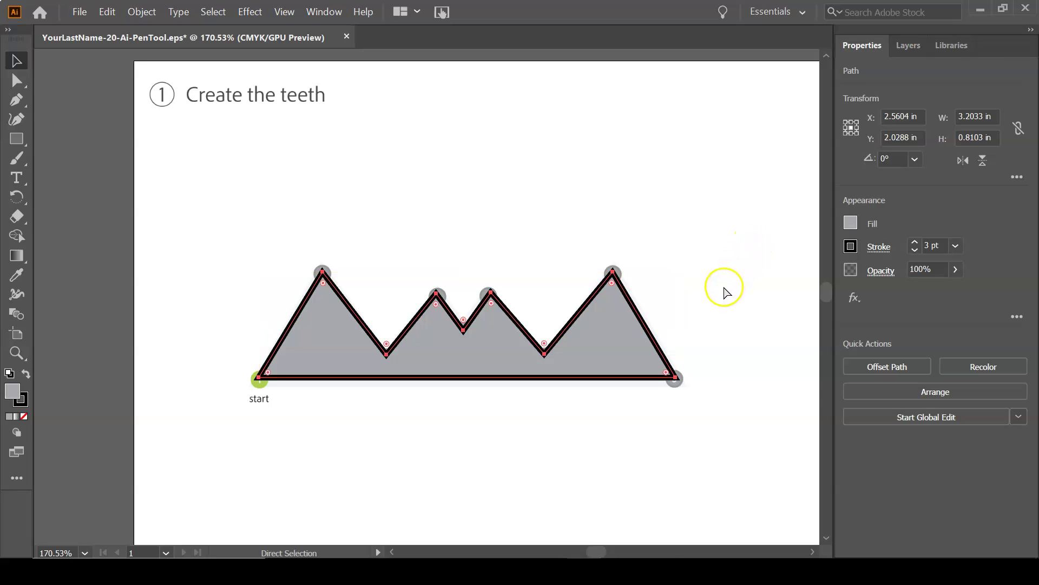
key(ctrl+y)
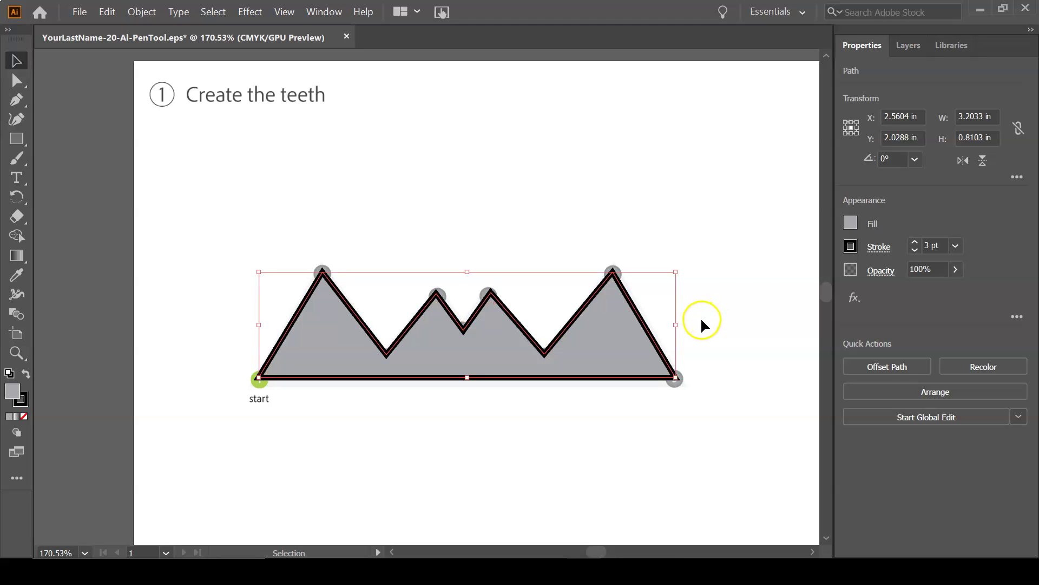
click(756, 294)
- Draw the left antenna's curved path with the Pen tool from point 1 through points 2 and 3, pulling the direction handles vertically upward
key(space)
mouse_move(752, 287)
mouse_down()
mouse_move(650, 269)
mouse_move(76, 271)
mouse_up()
drag(320, 278, 216, 287)
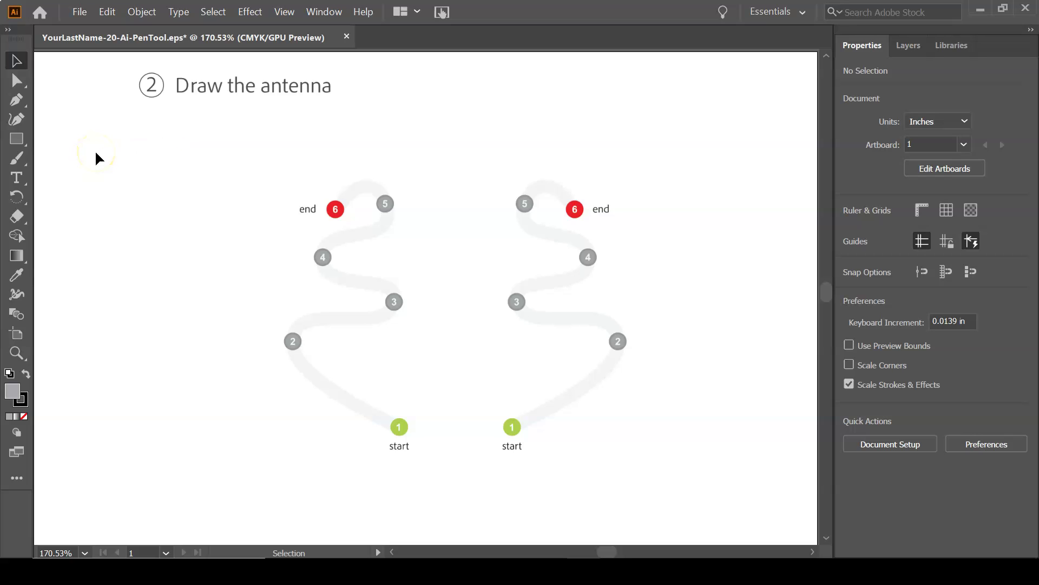
key(p)
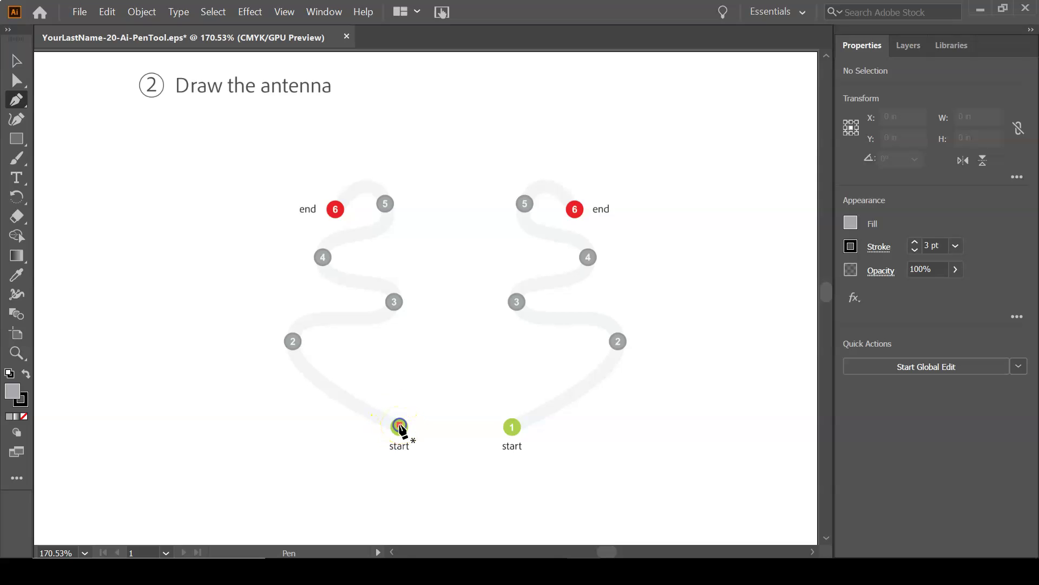
click(400, 427)
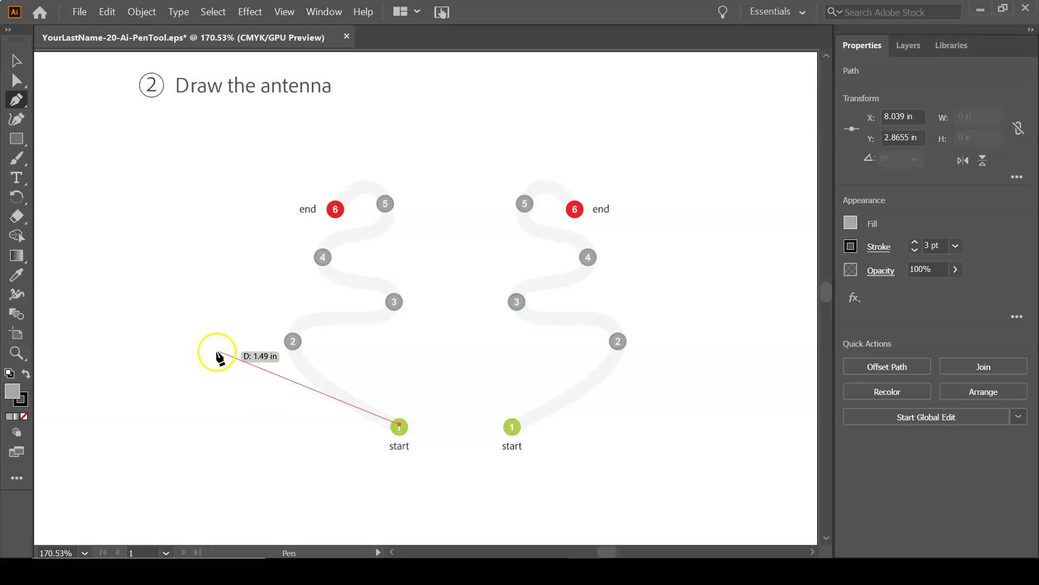
click(293, 342)
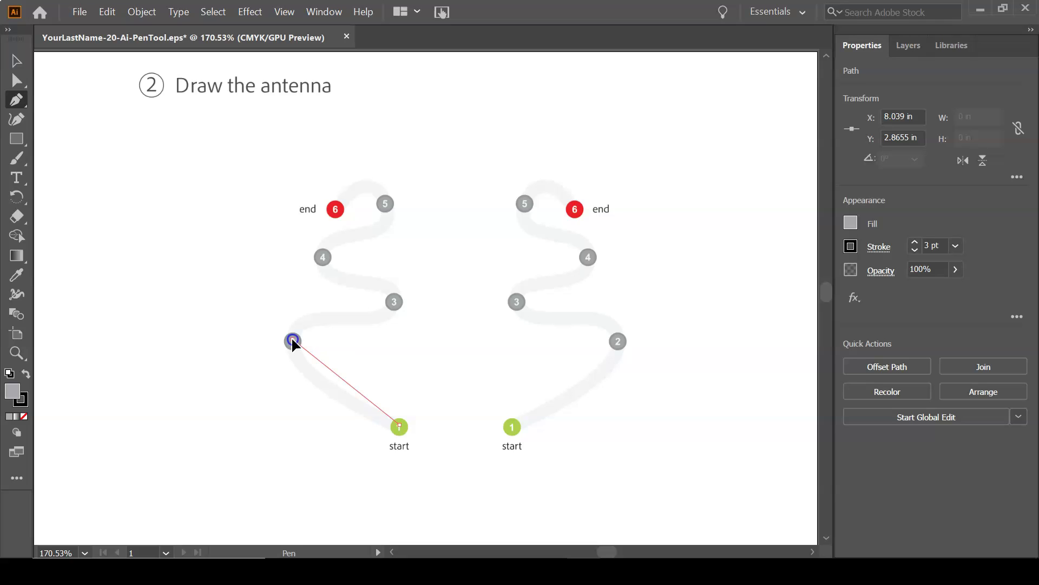
drag(293, 341, 300, 285)
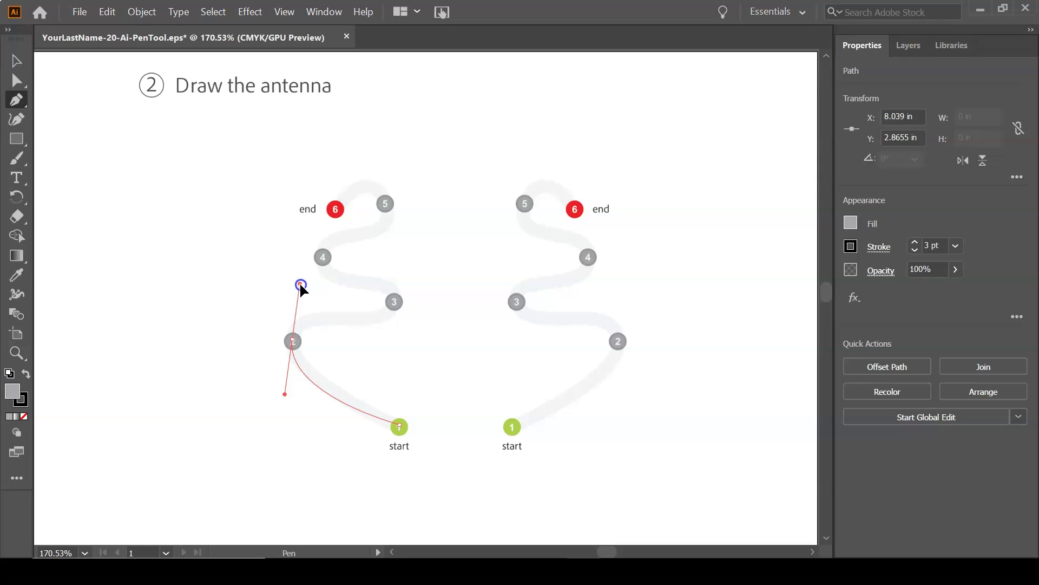
mouse_move(300, 285)
mouse_down()
mouse_move(293, 319)
mouse_move(311, 190)
mouse_move(285, 272)
mouse_move(328, 202)
mouse_move(302, 261)
mouse_move(252, 242)
mouse_move(267, 234)
mouse_move(408, 319)
mouse_move(375, 394)
mouse_move(353, 408)
mouse_move(399, 277)
mouse_move(327, 406)
mouse_move(272, 391)
mouse_move(429, 267)
mouse_move(234, 186)
mouse_move(280, 200)
mouse_move(281, 275)
mouse_move(293, 276)
mouse_move(292, 295)
mouse_up()
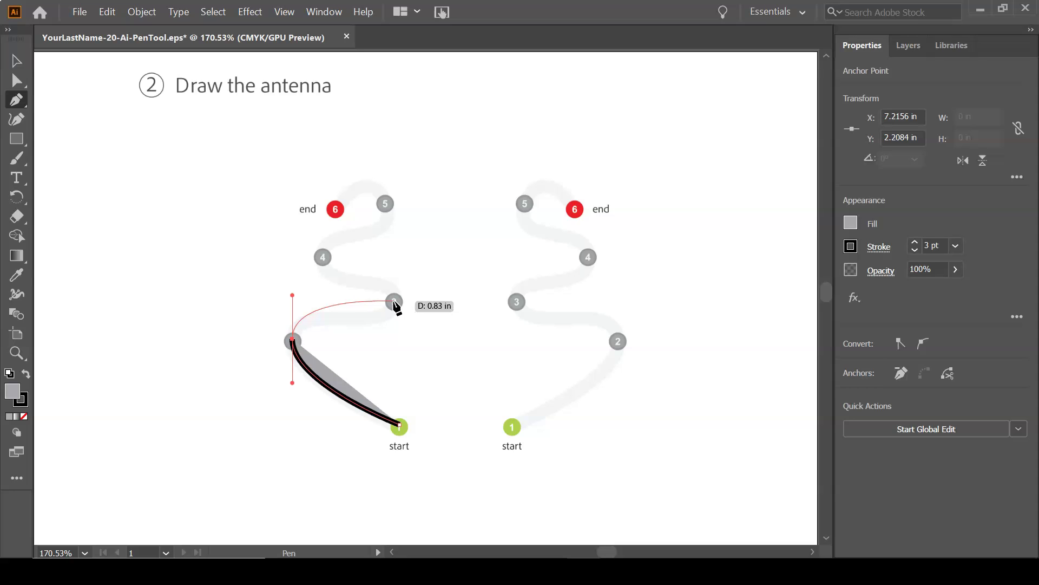
click(393, 301)
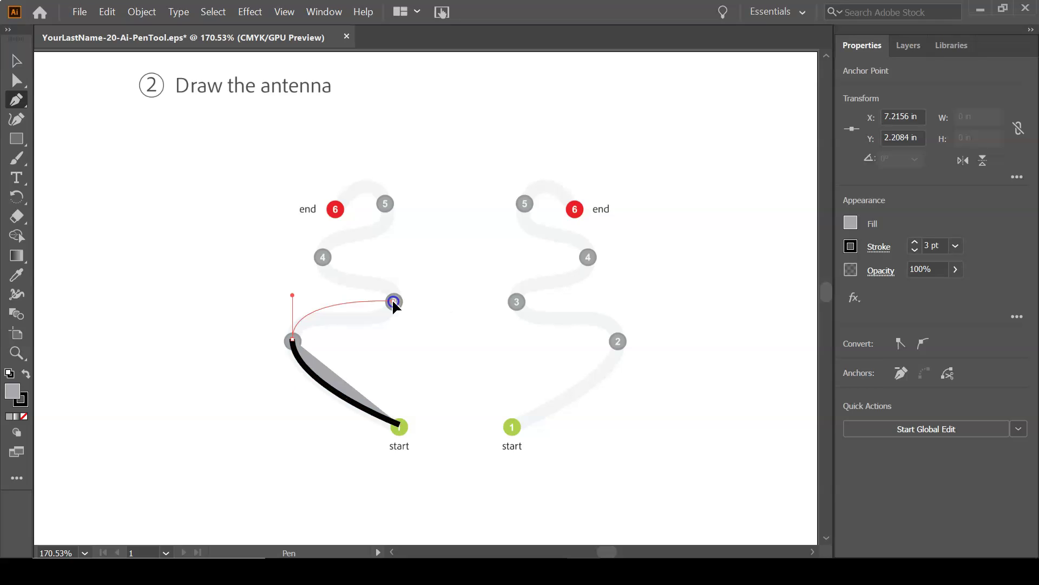
drag(394, 302, 393, 258)
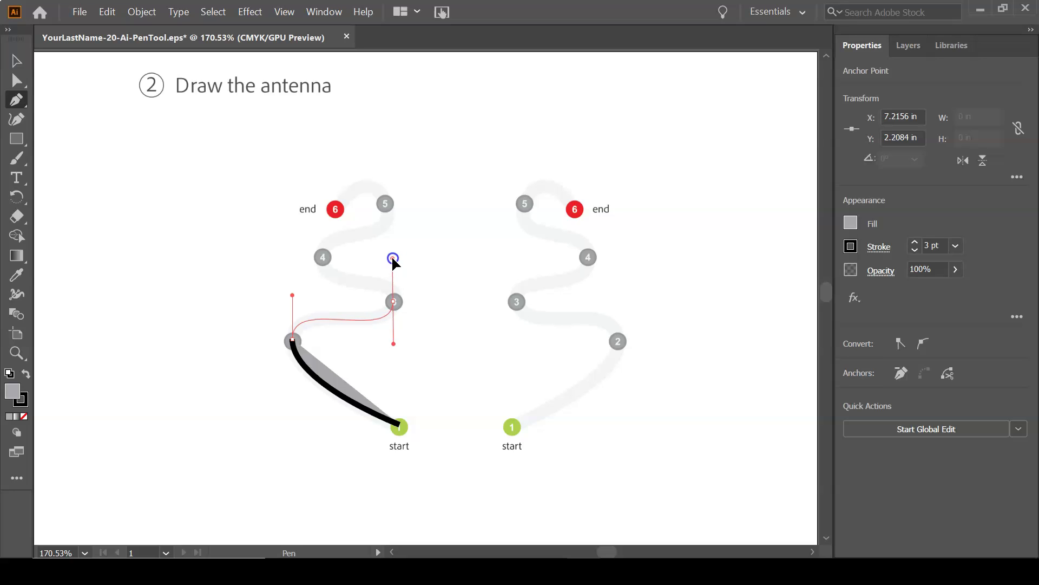
drag(393, 260, 392, 260)
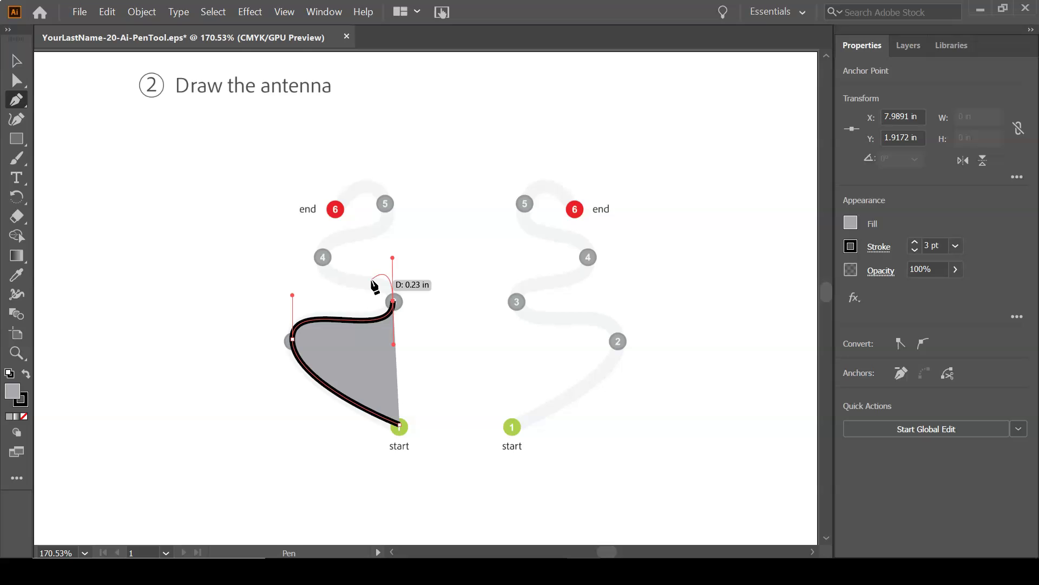
- Set the unfinished antenna path's fill to None
click(852, 223)
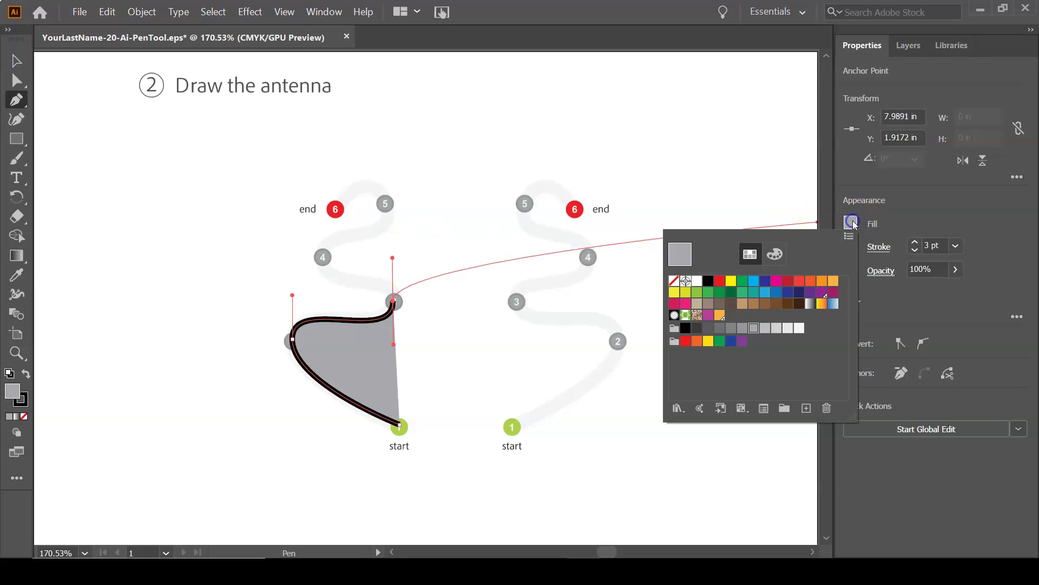
click(674, 281)
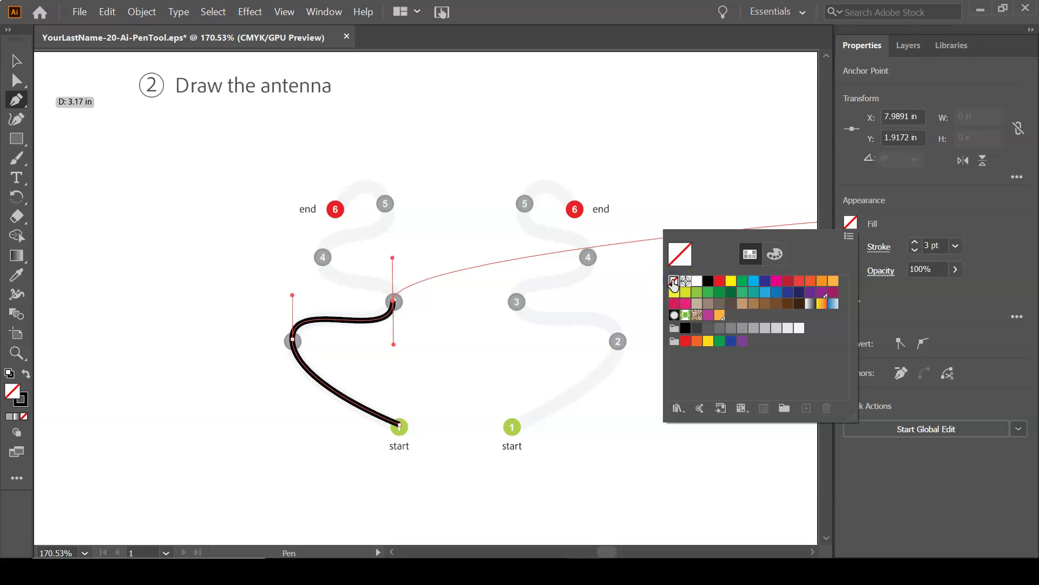
click(889, 208)
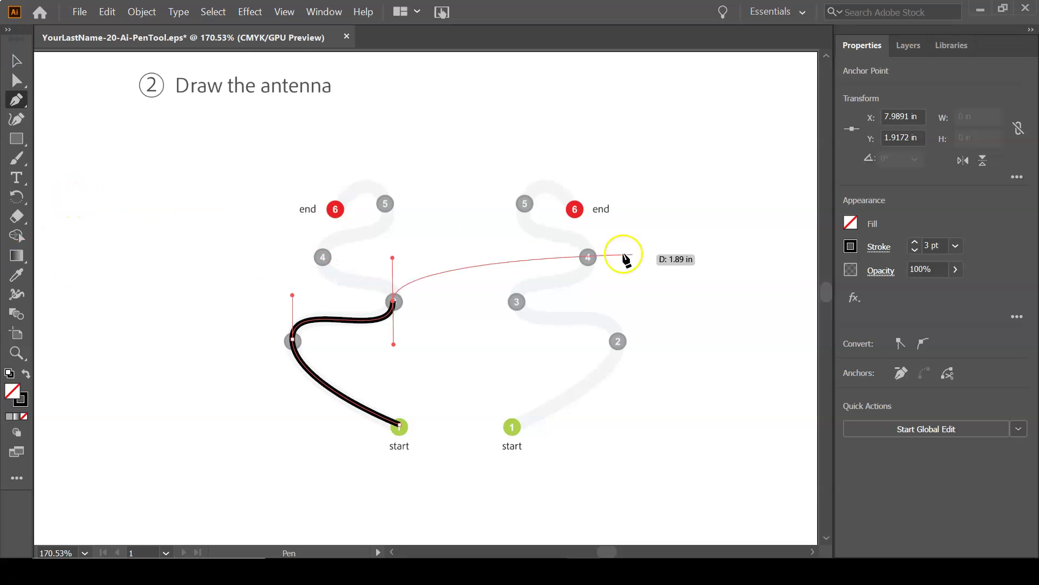
- Stop drawing the left antenna's open path at point 3 and pick it up again from that end anchor
drag(183, 345, 186, 340)
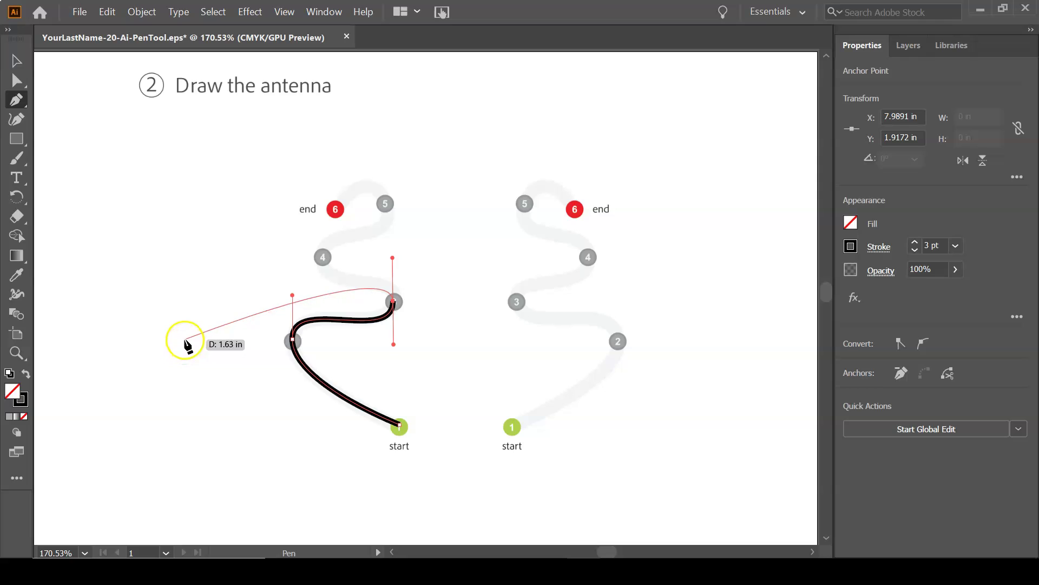
key(Escape)
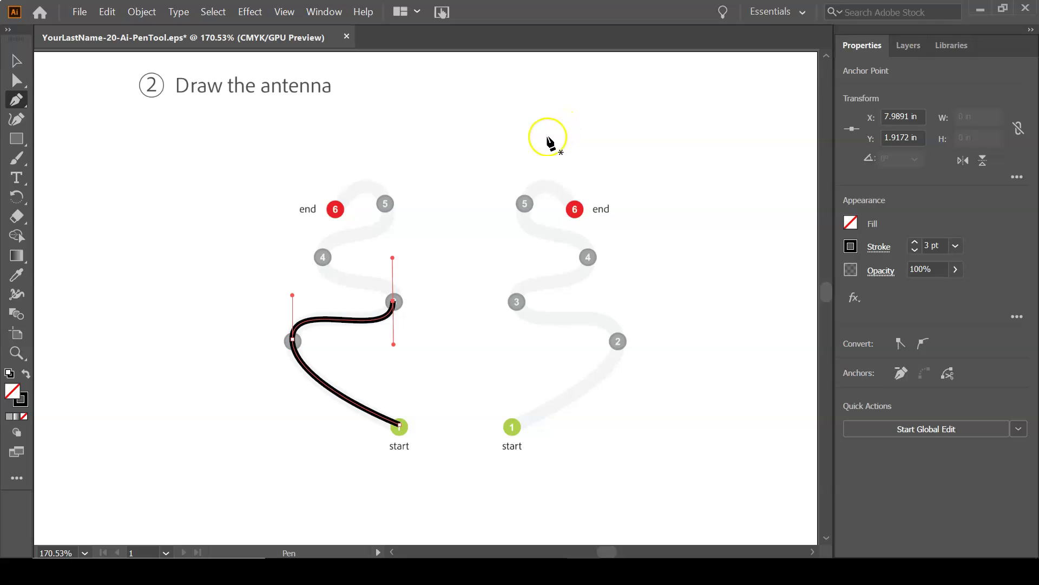
click(393, 301)
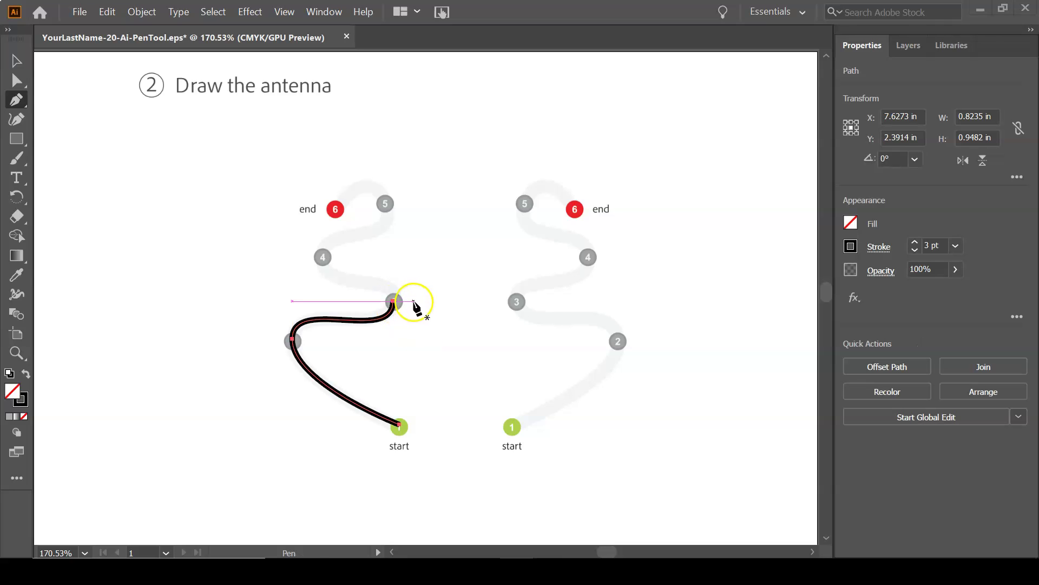
click(394, 302)
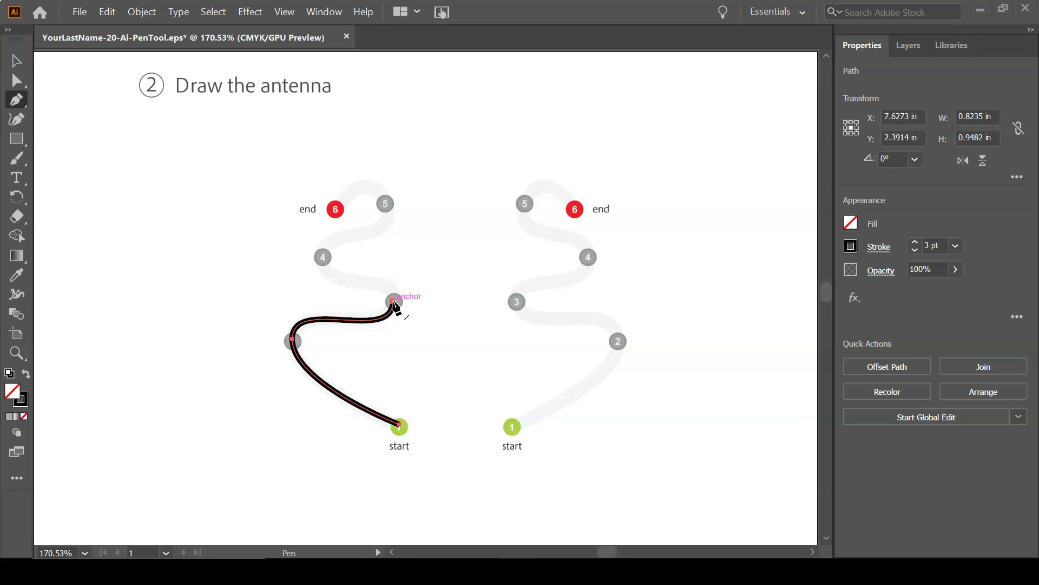
- Continue the left antenna with curves through points 4 and 5 to point 6, pulling the handles at points 4 and 5 upward, and end the path
drag(396, 301, 324, 258)
drag(323, 257, 321, 222)
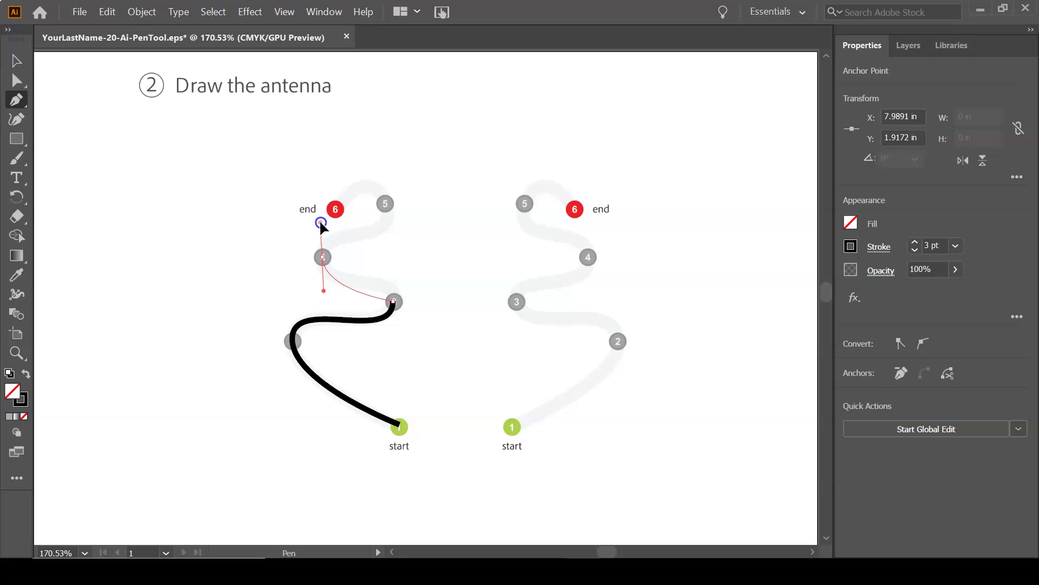
drag(321, 222, 323, 222)
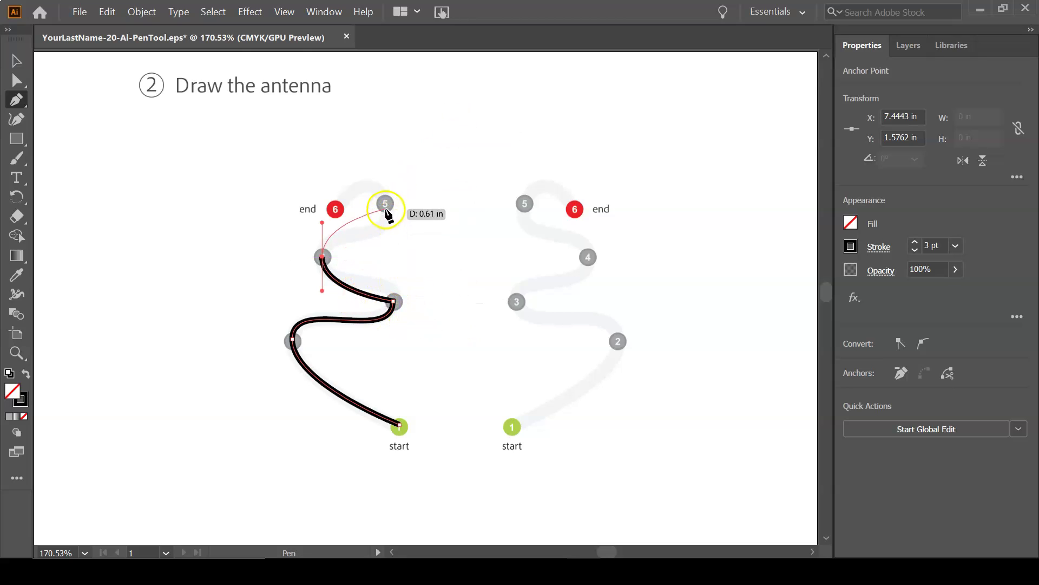
drag(385, 203, 388, 153)
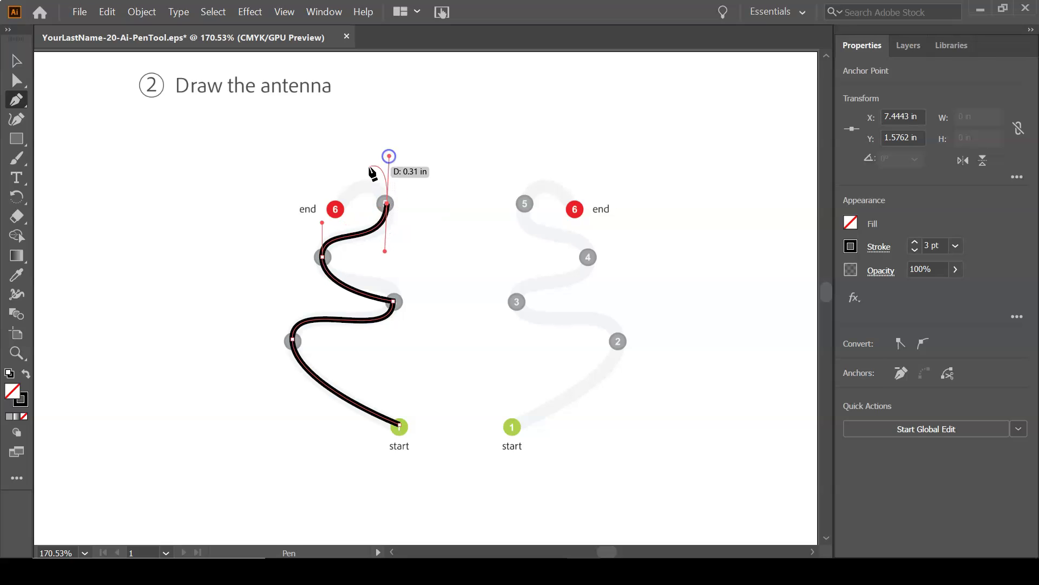
drag(336, 209, 336, 209)
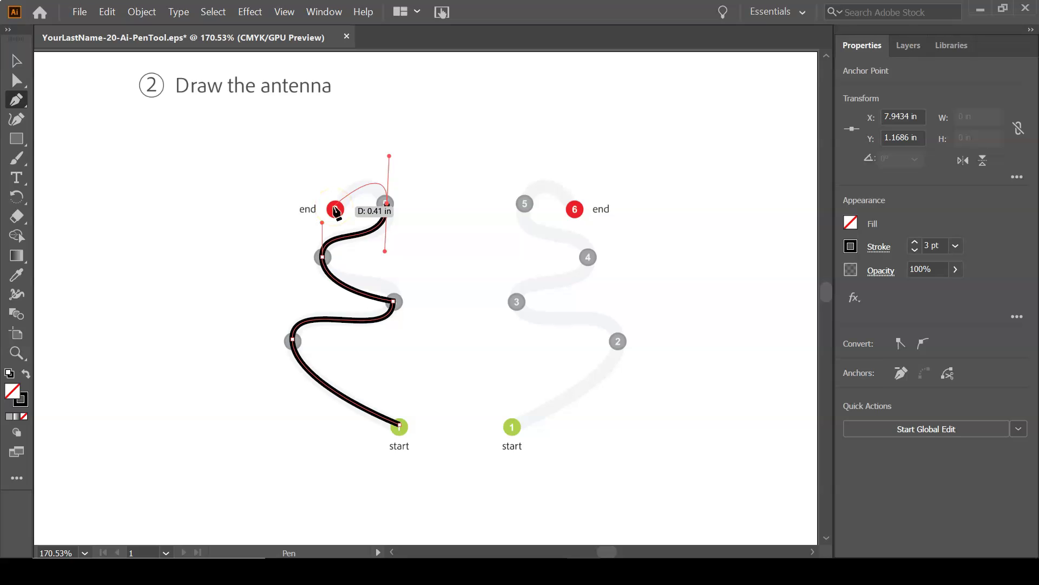
drag(336, 209, 254, 193)
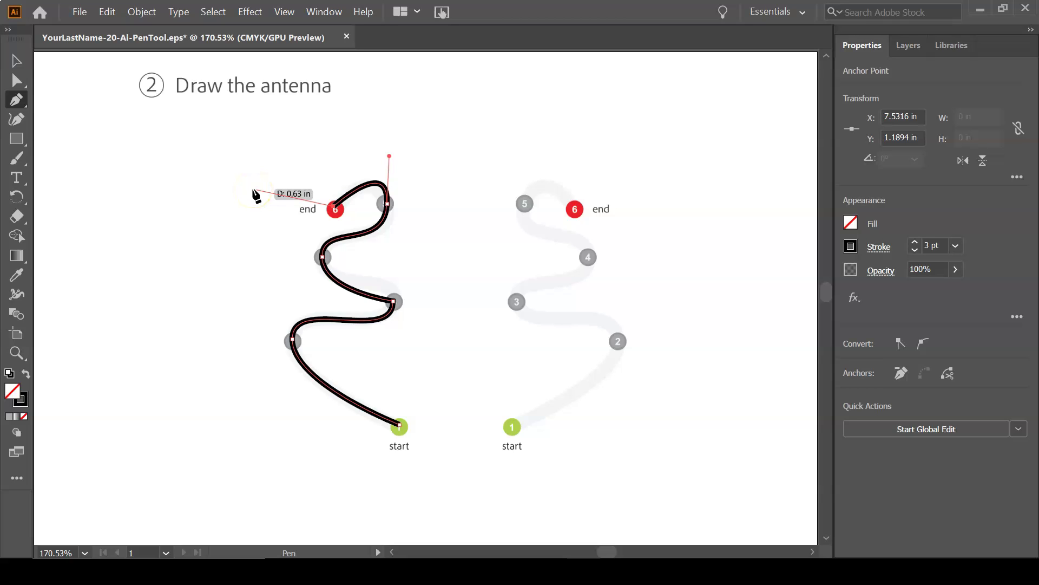
drag(255, 193, 254, 193)
click(373, 249)
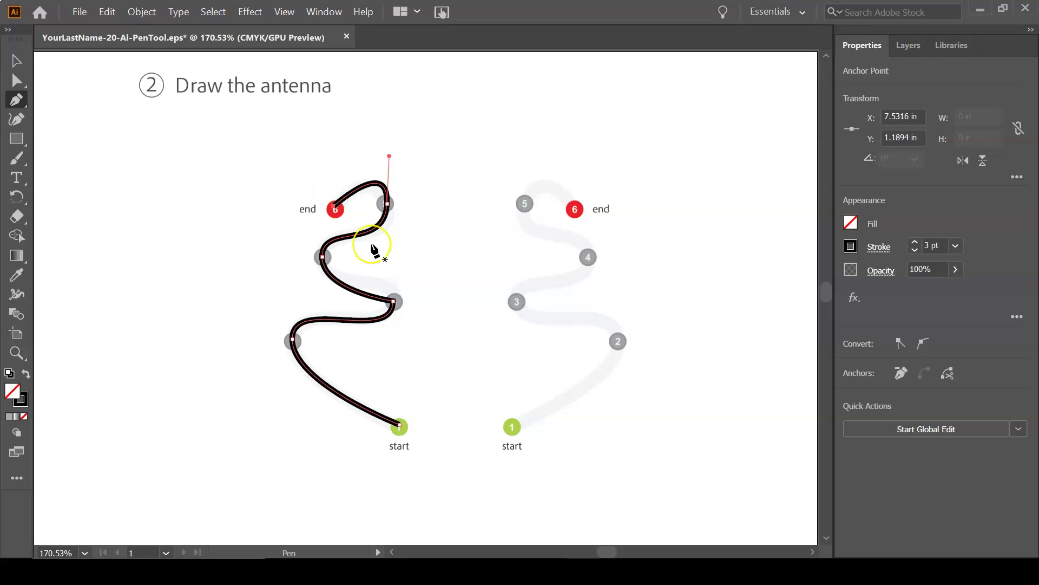
click(375, 284)
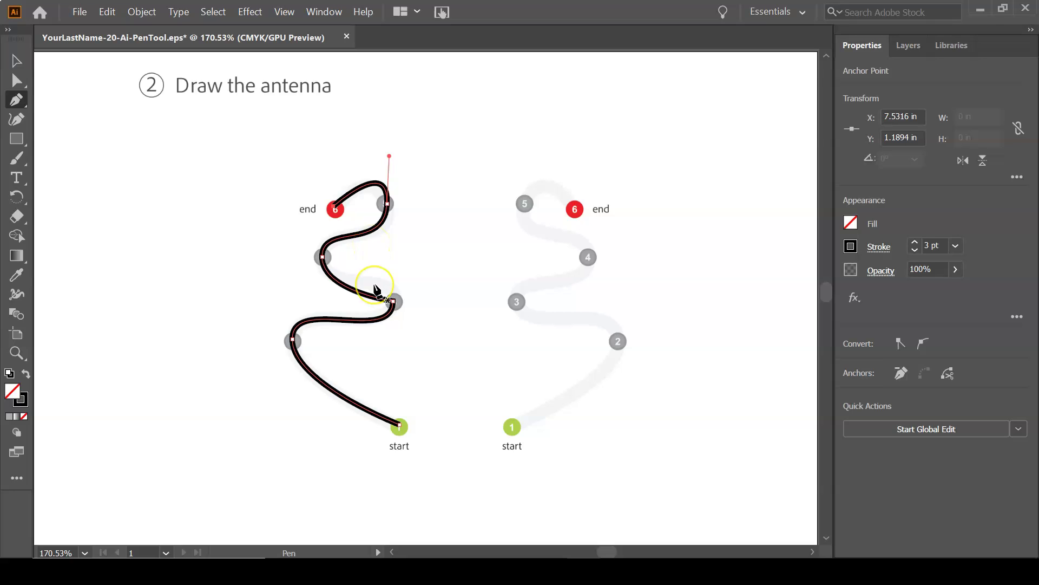
- Examine the antenna path's outline and anchor points in Outline mode, and return to the artwork using Preview on CPU
click(17, 81)
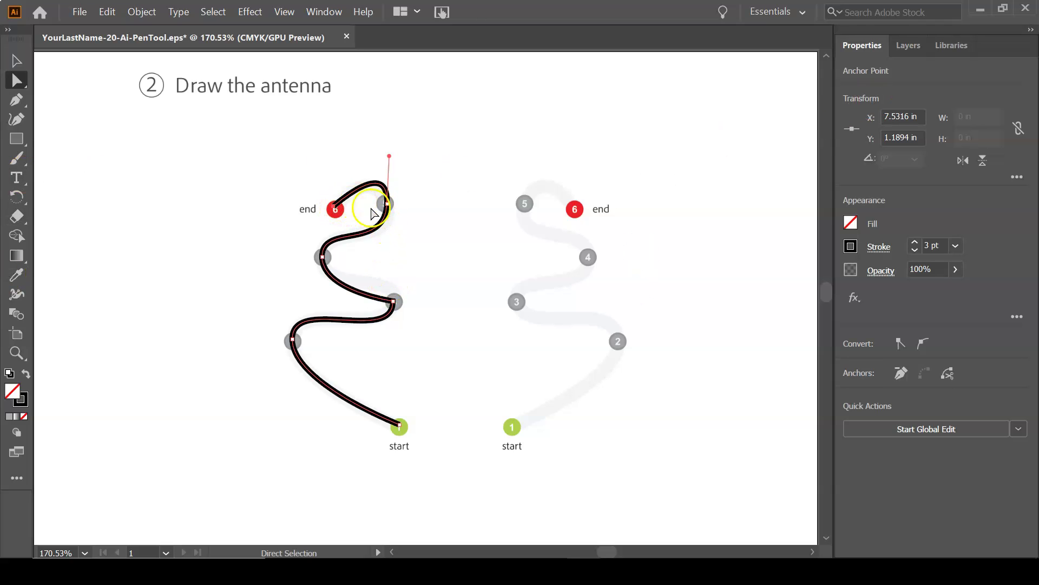
key(ctrl+y)
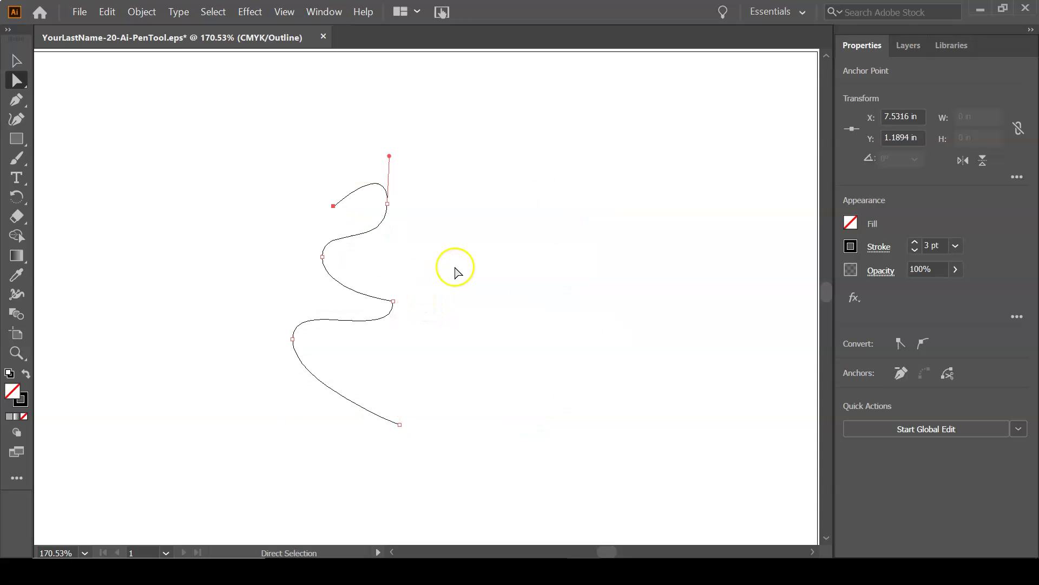
click(457, 273)
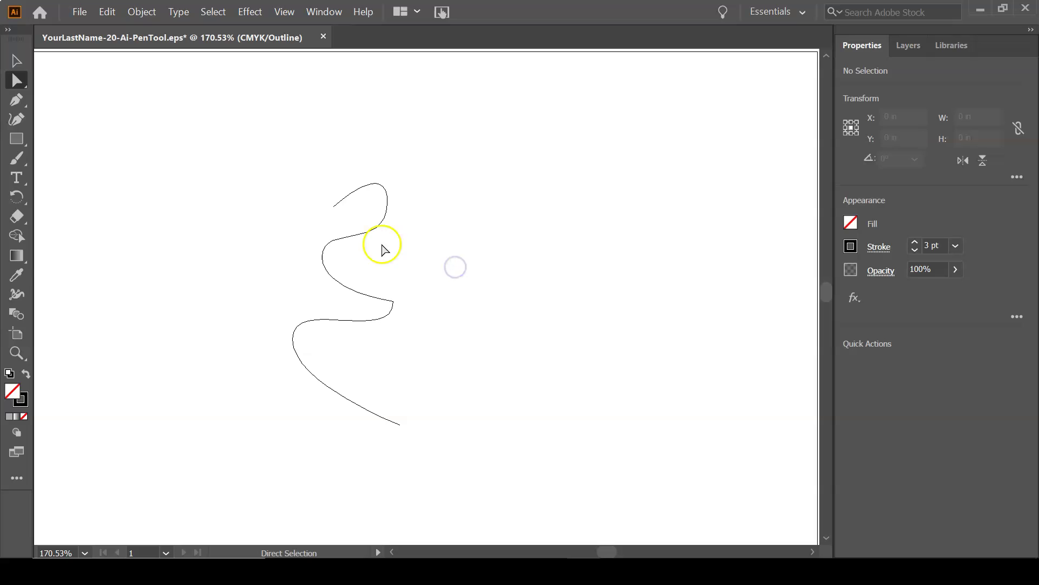
click(376, 233)
key(ctrl+y)
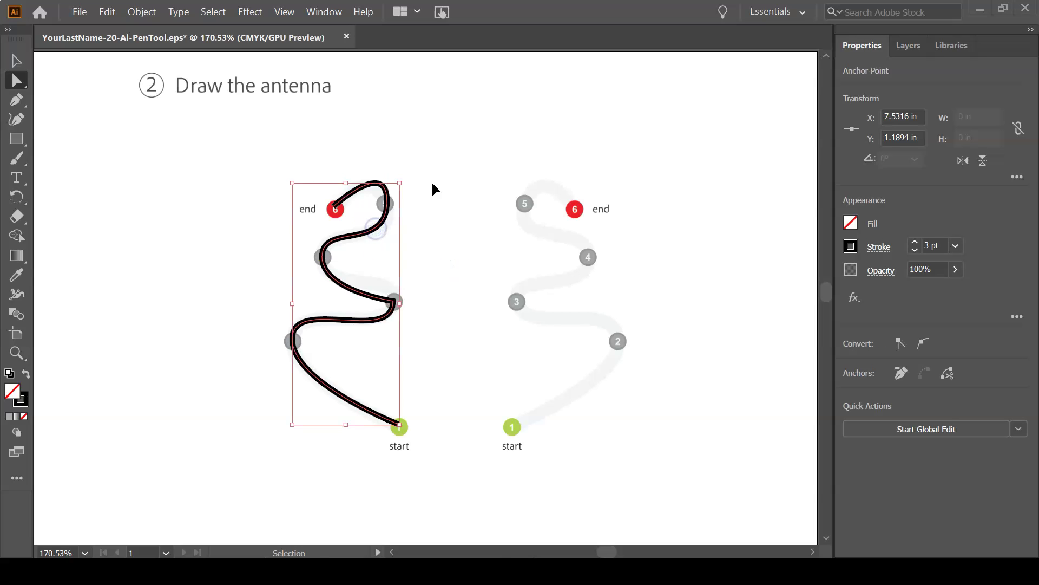
key(a)
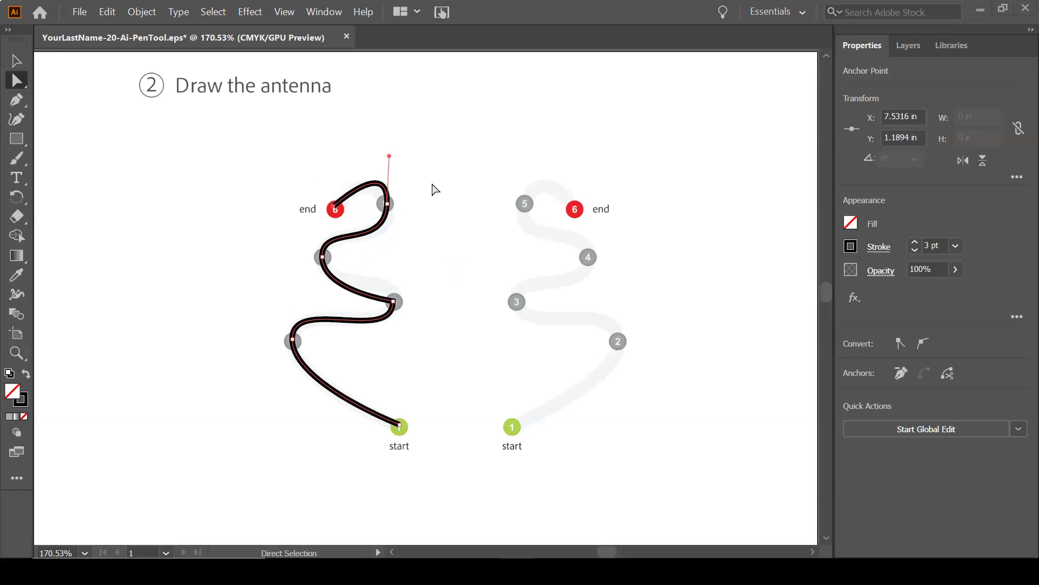
key(v)
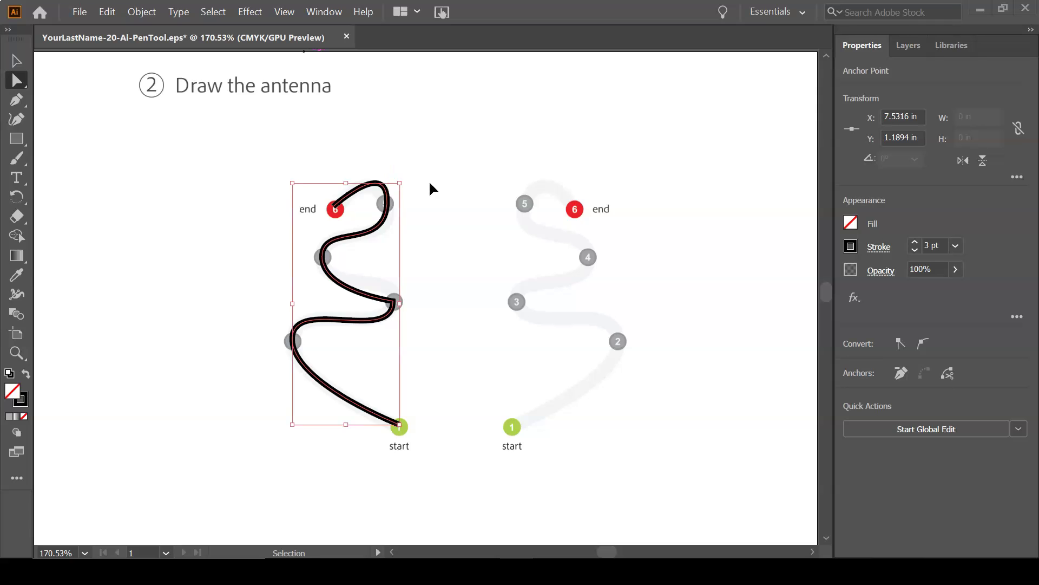
key(ctrl+y)
key(a)
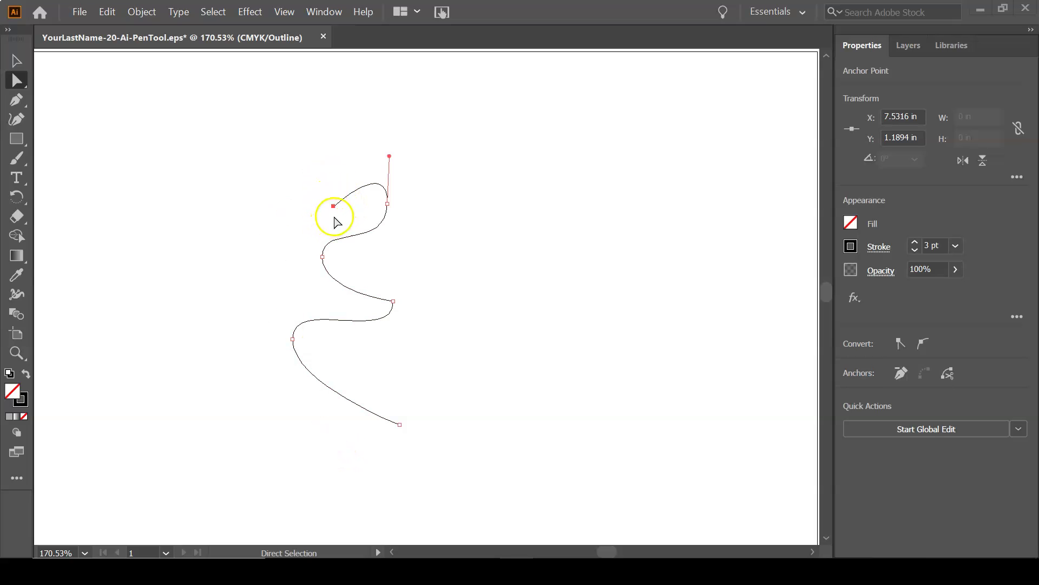
key(ctrl)
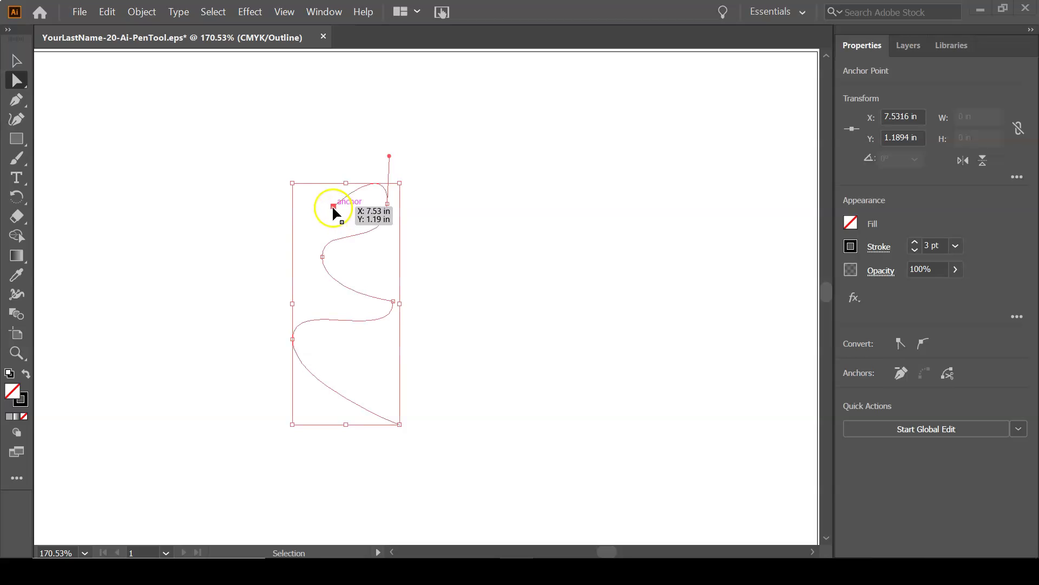
click(284, 12)
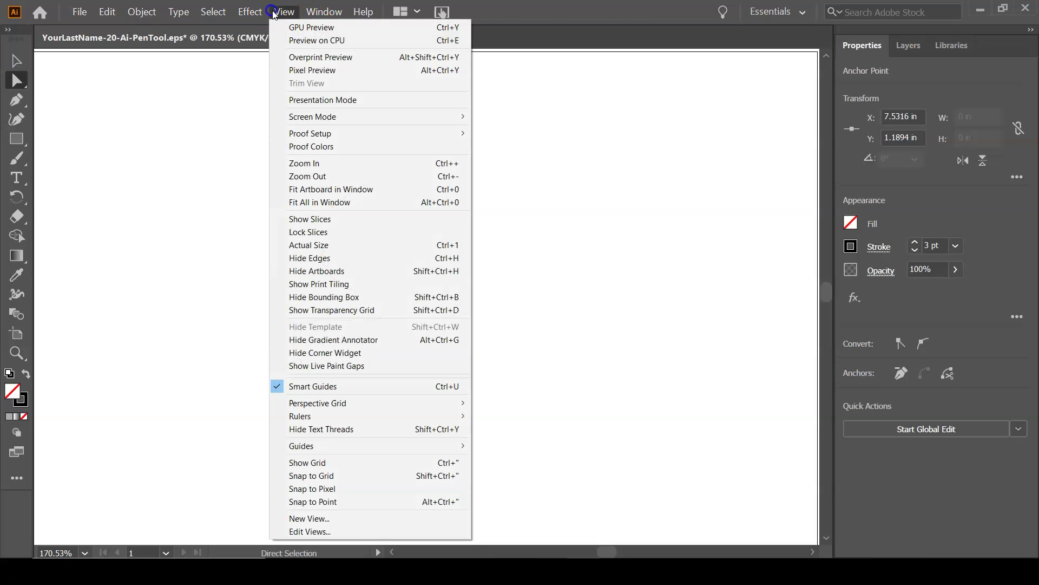
click(286, 40)
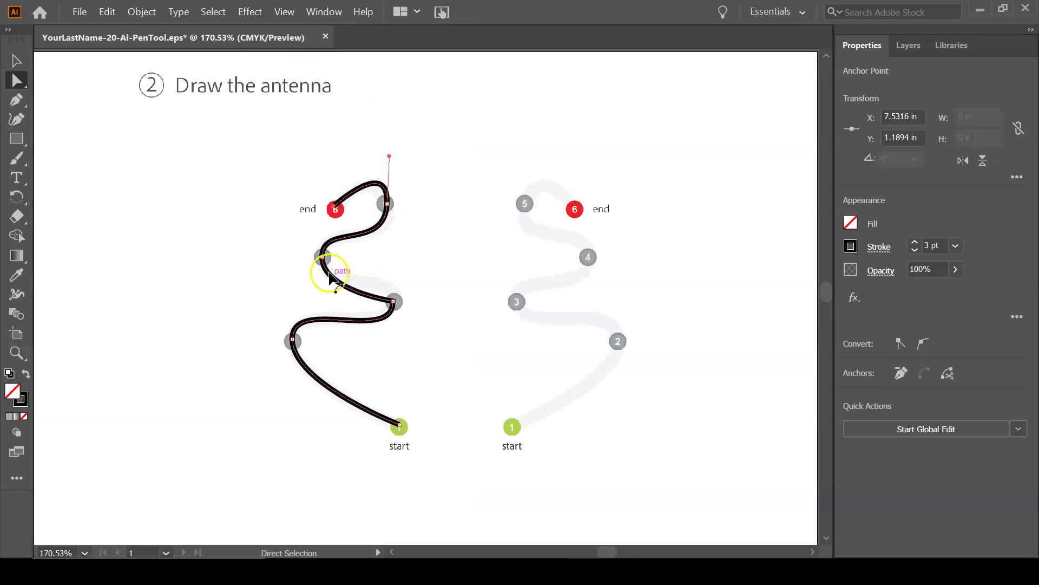
- Reshape the left antenna's segments between points 3 and 6 into smooth curves matching the template, and hide the Original layer
click(362, 297)
drag(362, 297, 400, 277)
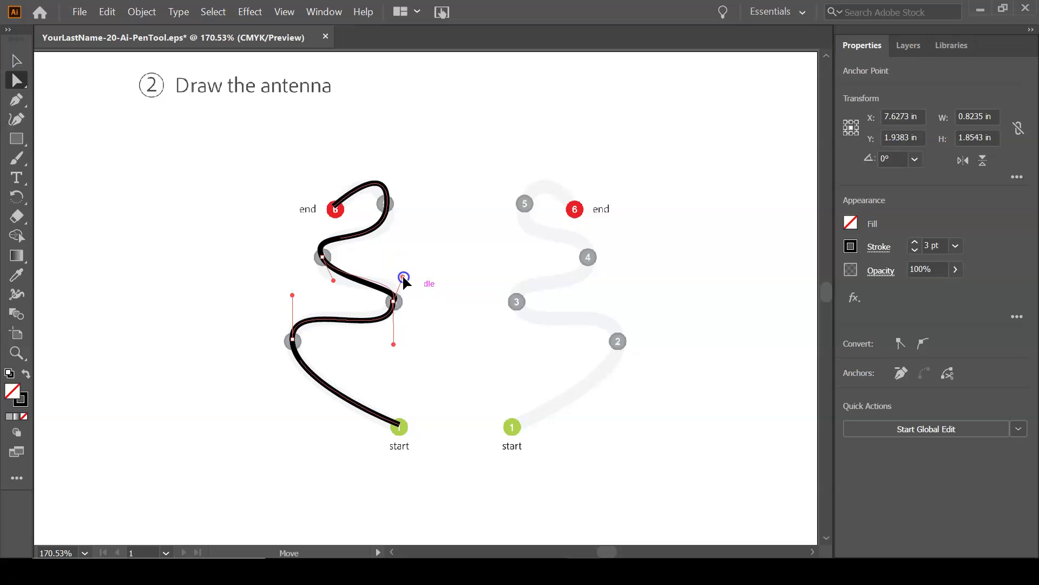
click(334, 281)
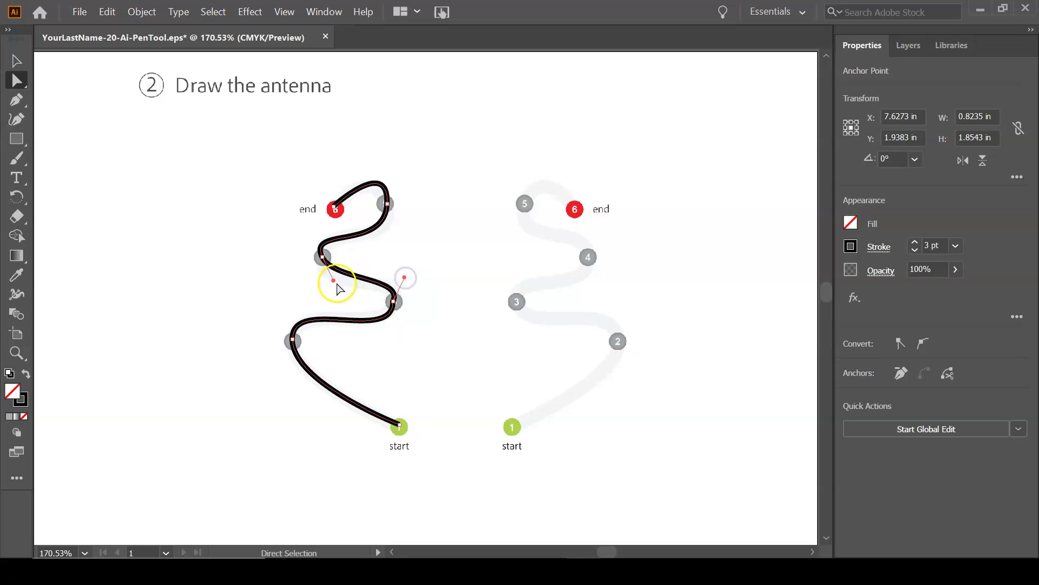
drag(335, 282, 319, 260)
mouse_move(353, 199)
mouse_down()
mouse_move(381, 169)
mouse_move(364, 184)
mouse_up()
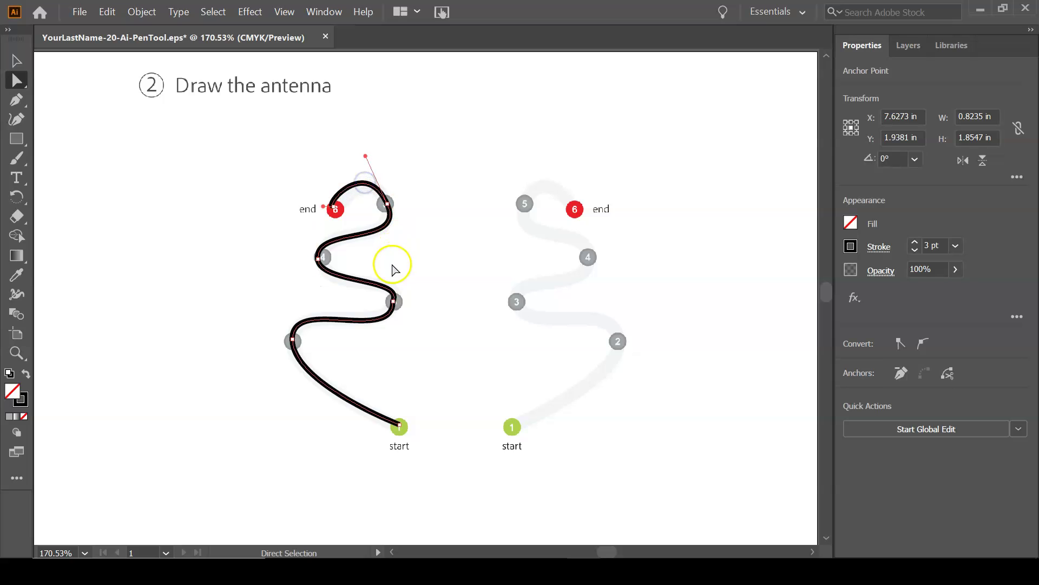
click(385, 227)
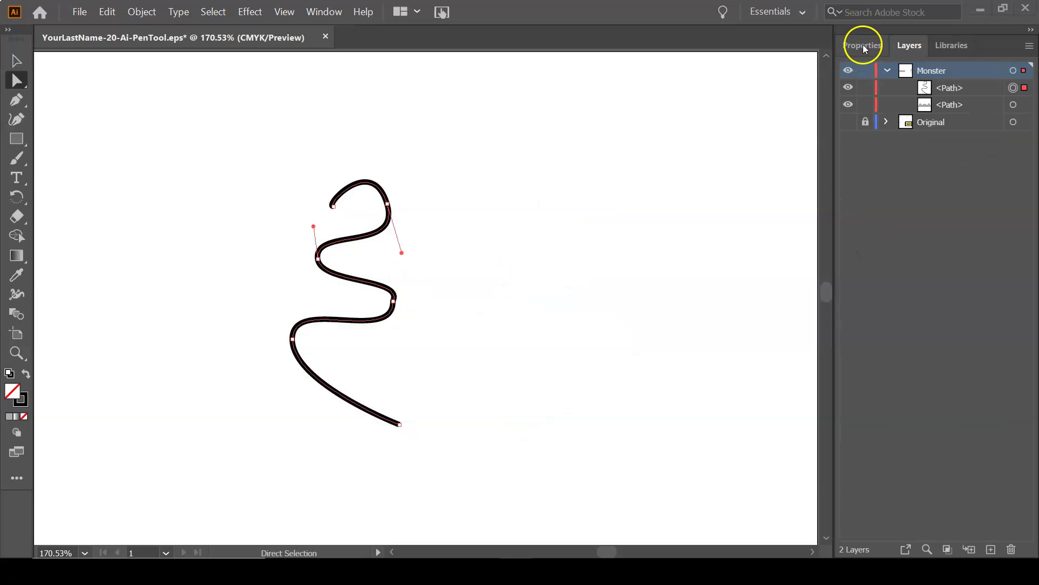
click(863, 45)
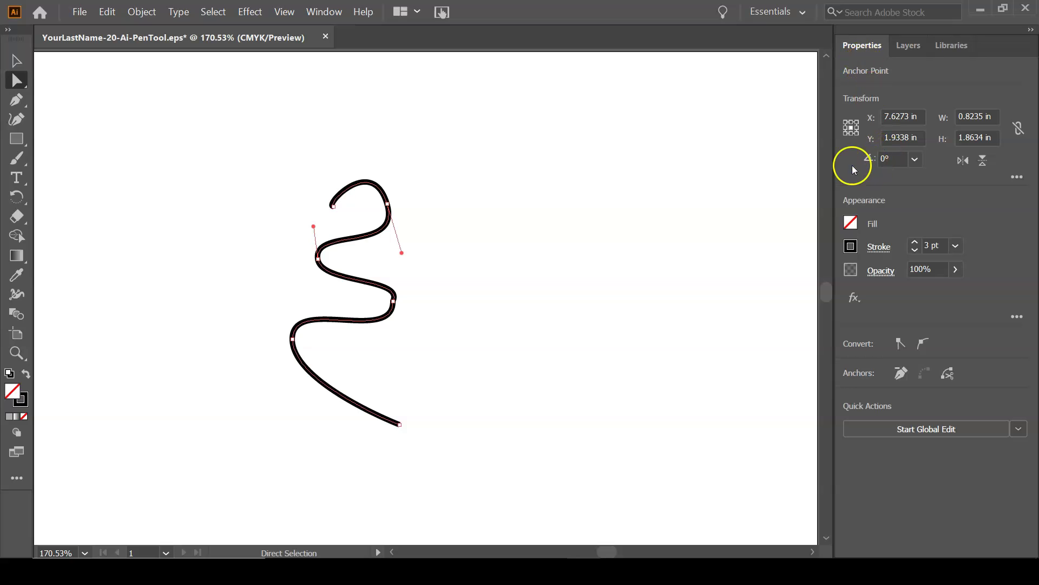
- Apply the elliptical width profile tapered at both ends to the antenna's stroke and set its weight to 5 pt
click(882, 248)
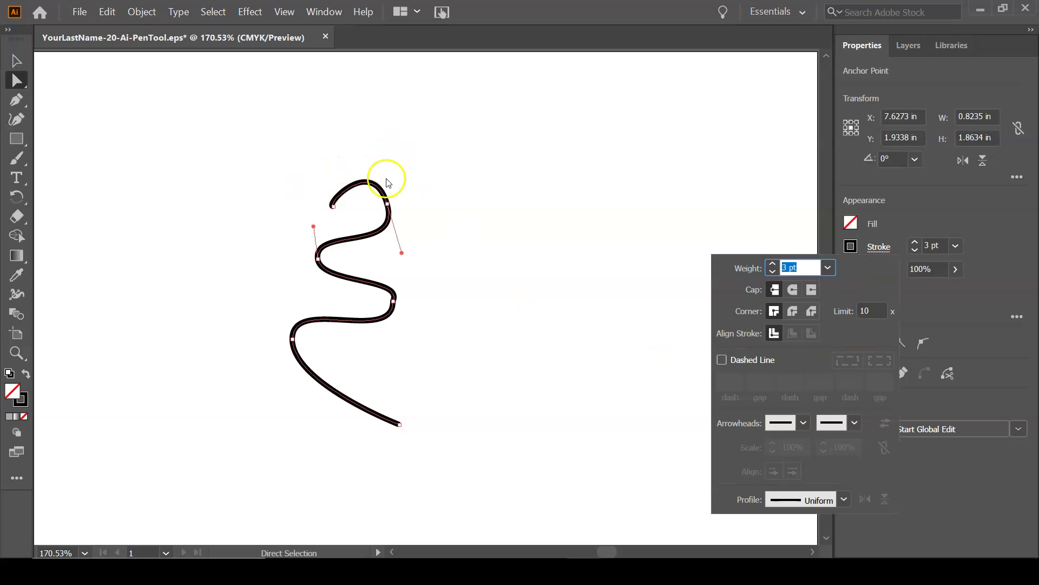
click(879, 248)
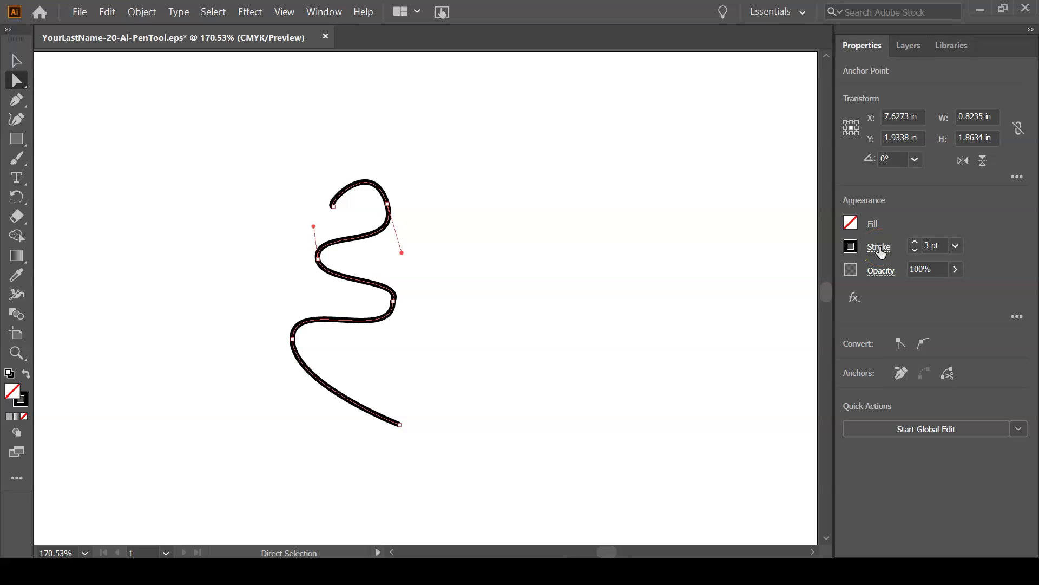
click(877, 252)
click(879, 253)
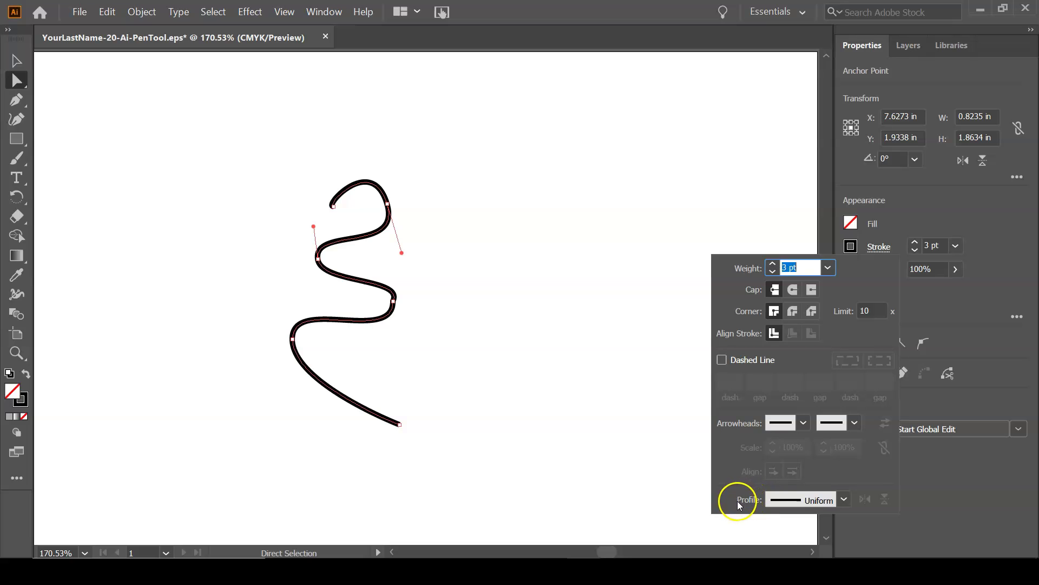
click(843, 498)
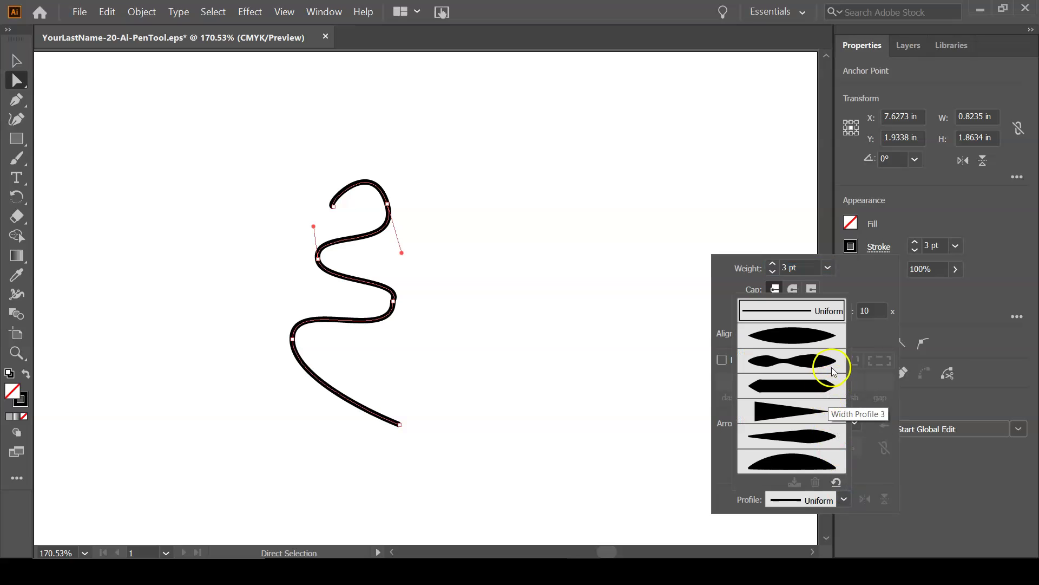
click(822, 337)
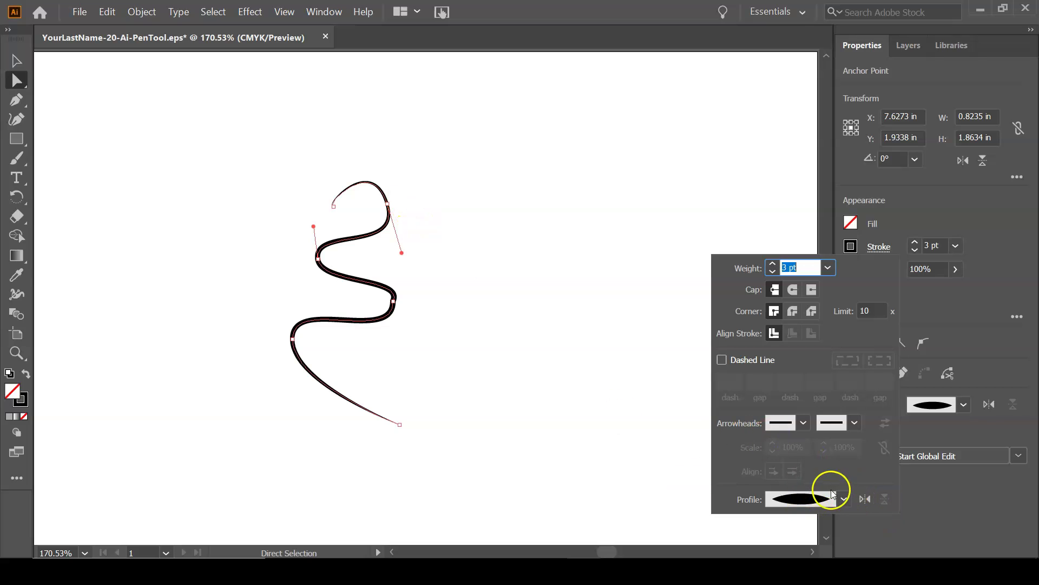
click(772, 264)
click(773, 264)
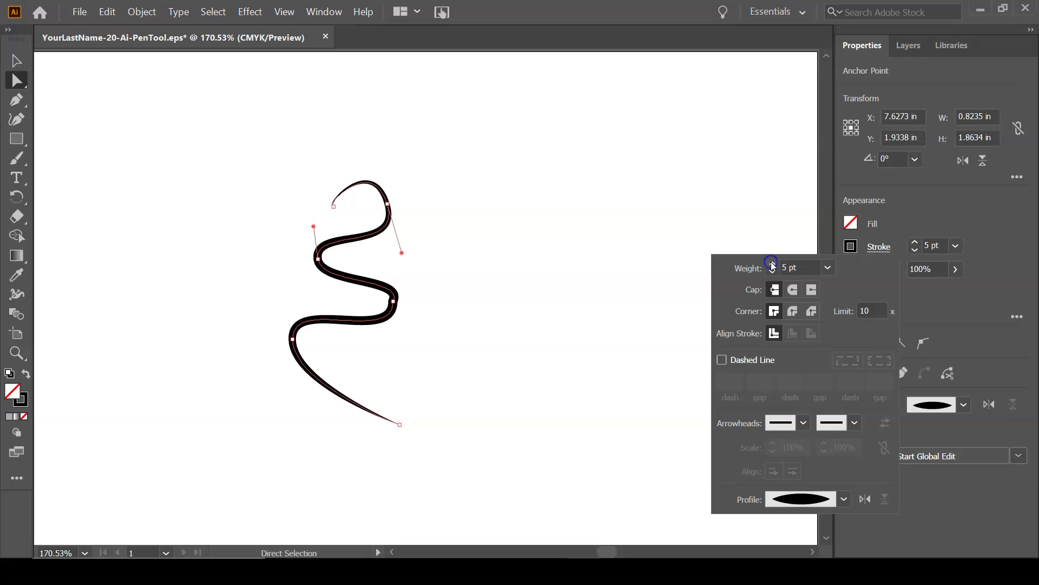
- Try the double-bulge width profile on the antenna's stroke, and replace it with the tapered profile that is thickest near one end
click(844, 499)
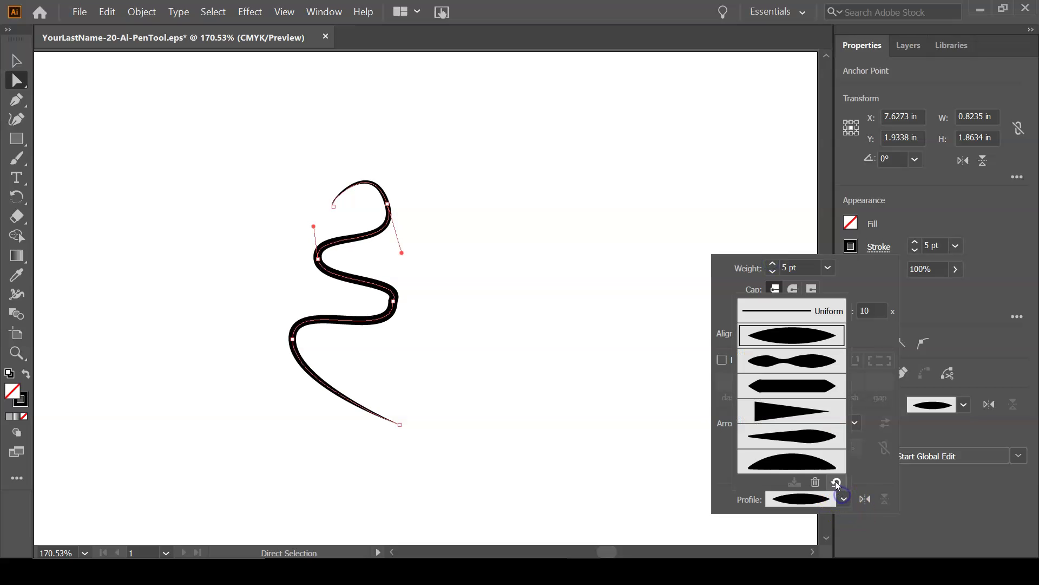
click(822, 358)
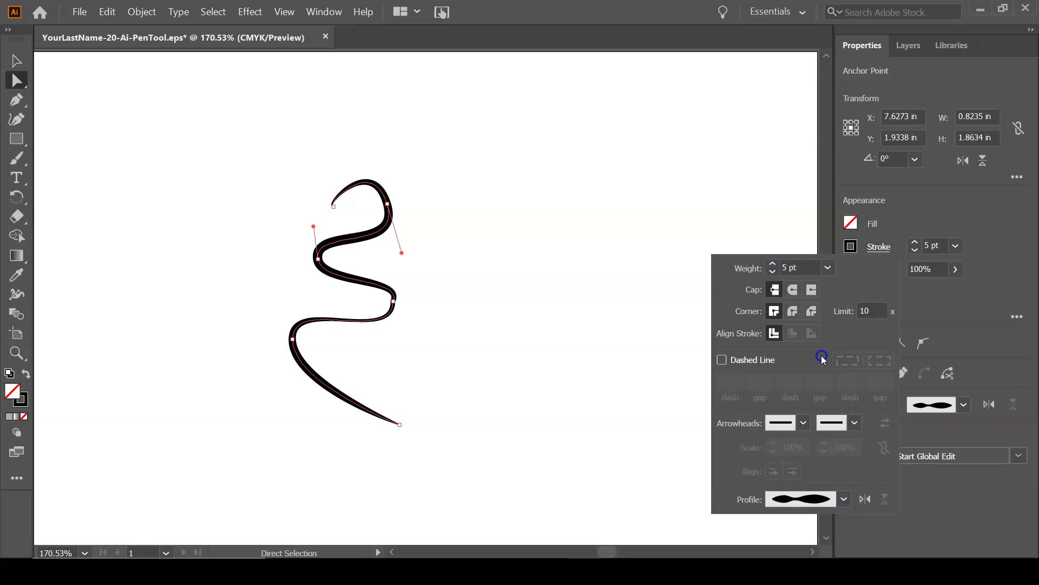
click(845, 499)
click(824, 431)
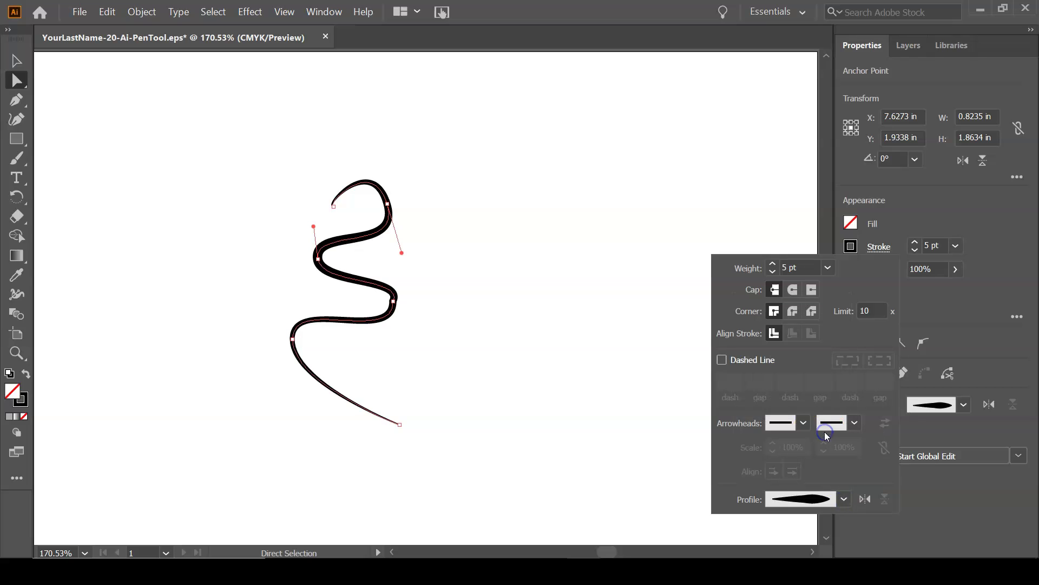
- Apply the double-bulge width profile to the left antenna's stroke
click(844, 498)
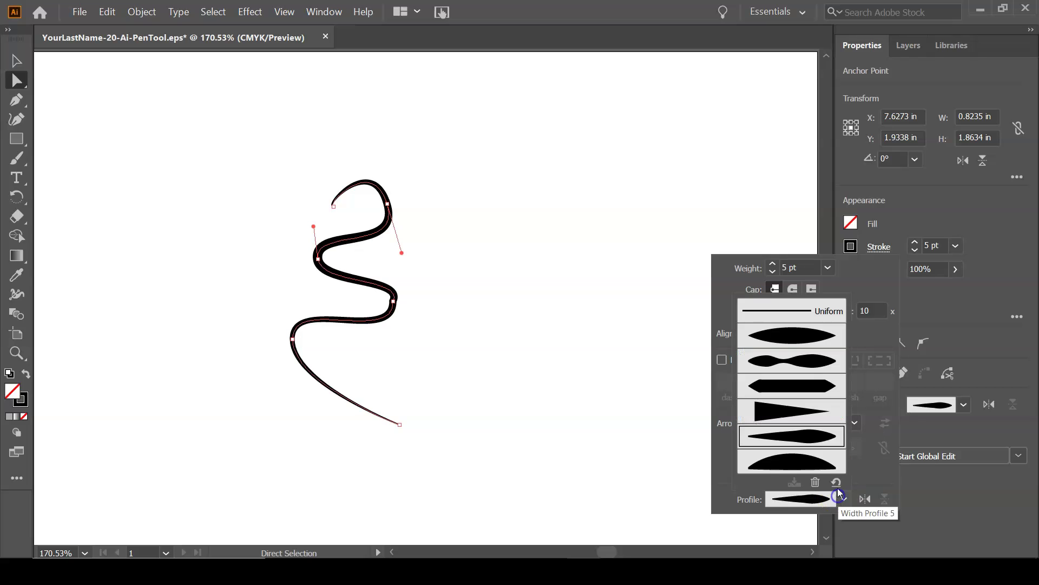
click(813, 361)
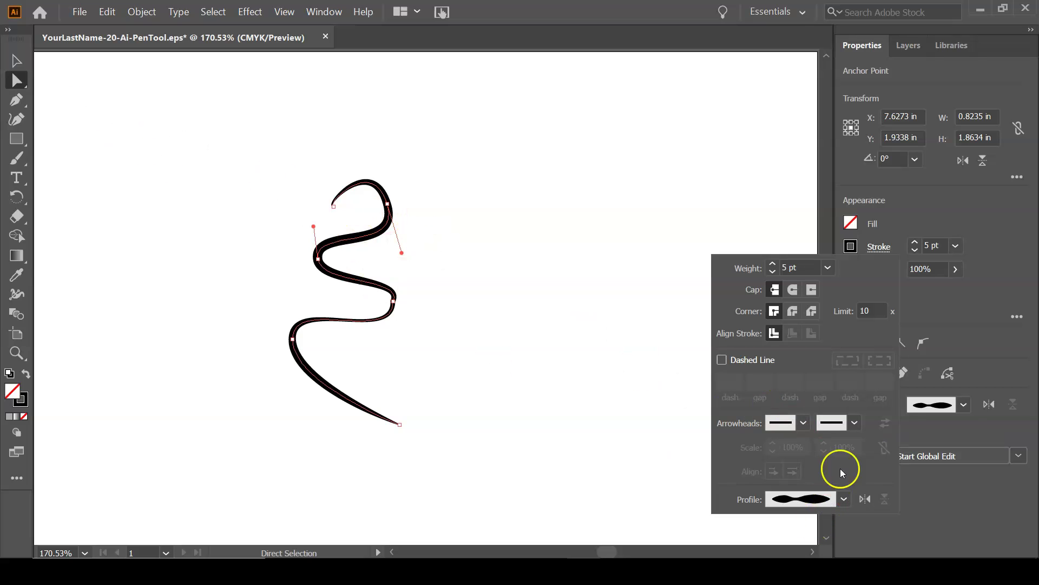
- Try the round Arrow 21 arrowhead on the start of the antenna path, and reset that end to None
click(803, 425)
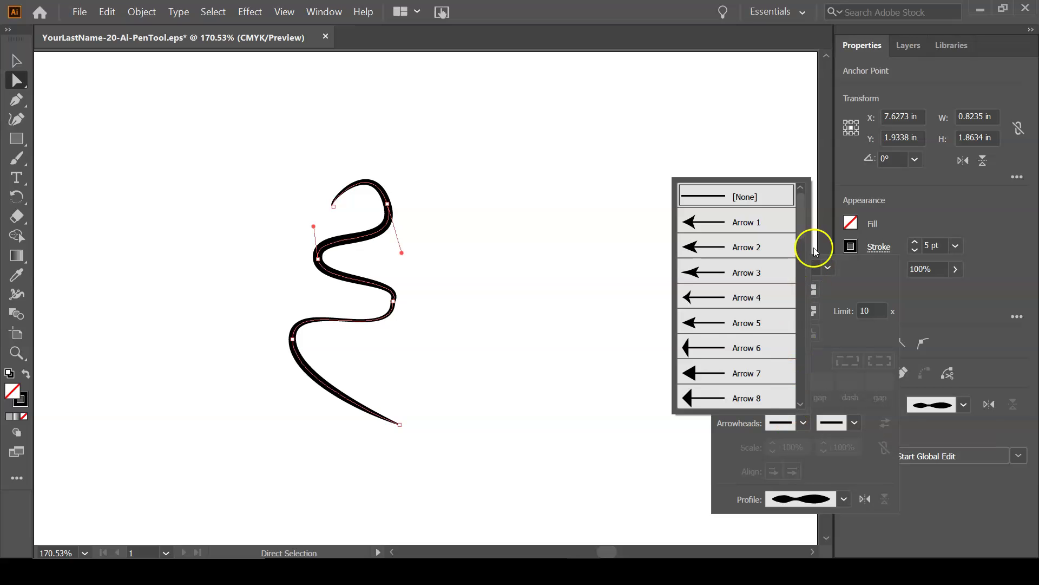
drag(803, 232, 793, 321)
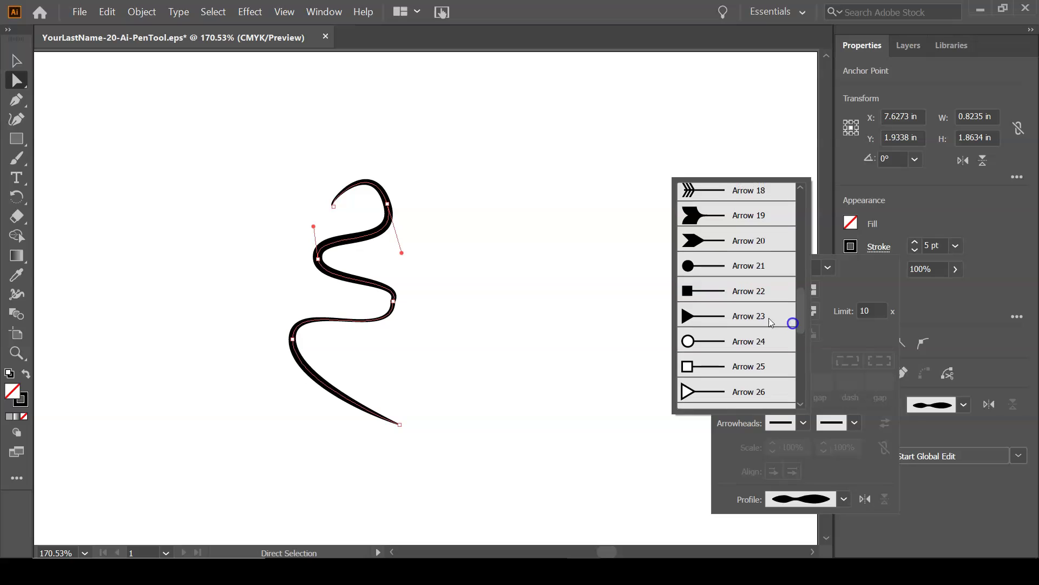
click(708, 266)
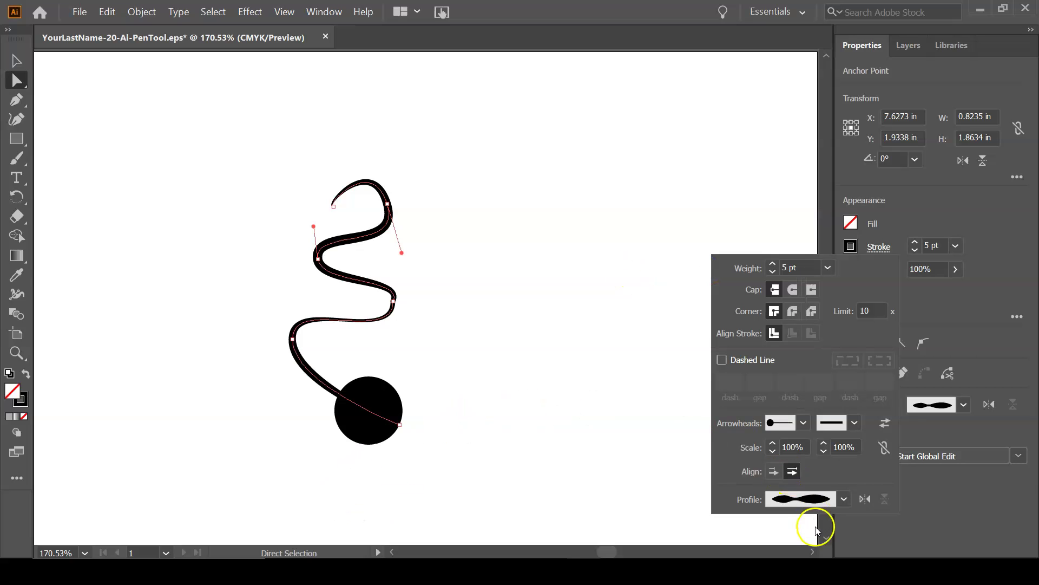
click(802, 423)
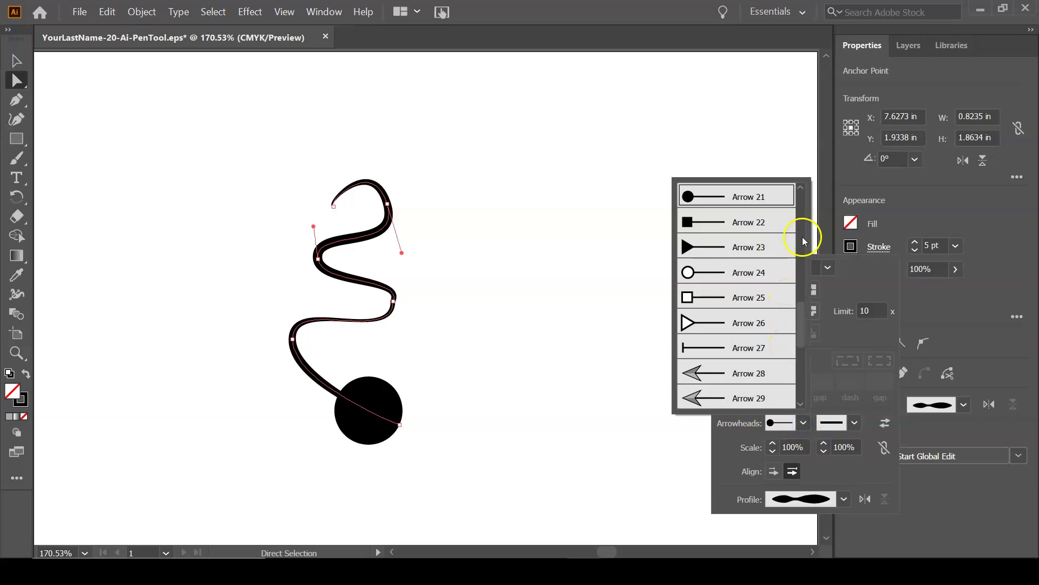
drag(802, 314, 798, 193)
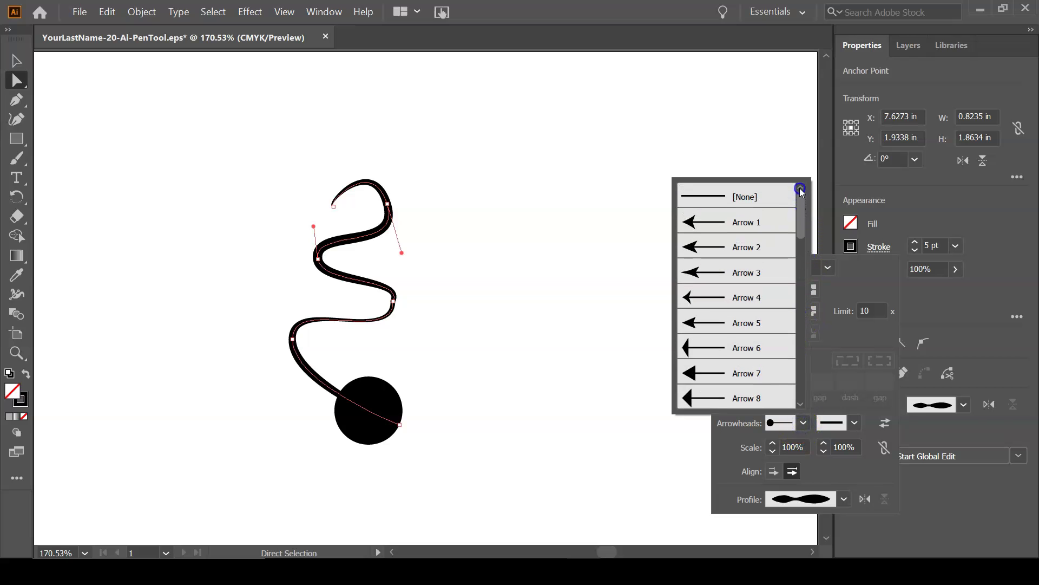
click(774, 205)
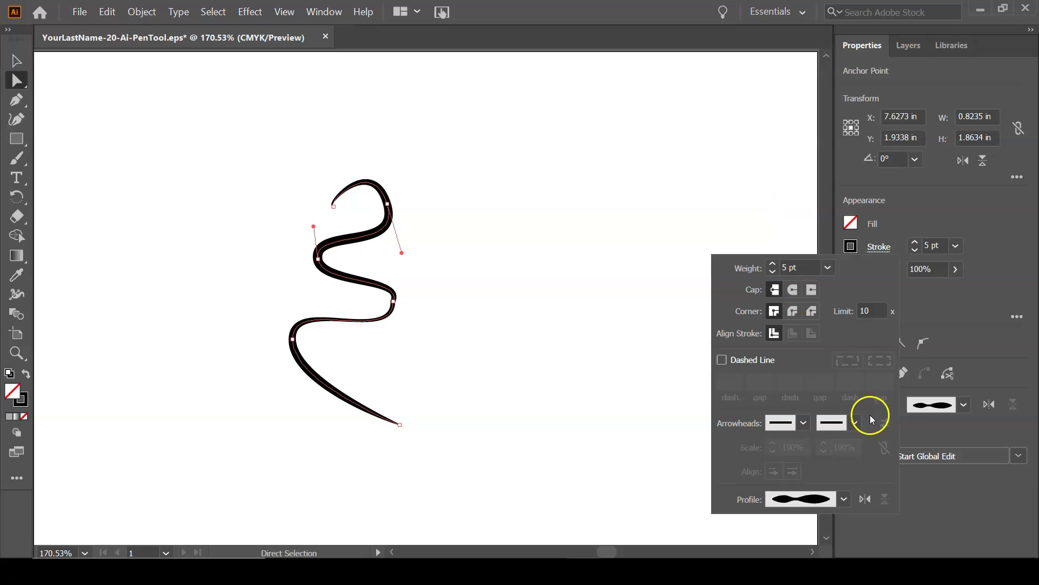
- Add the round Arrow 21 arrowhead to the end of the antenna path at point 6
click(855, 423)
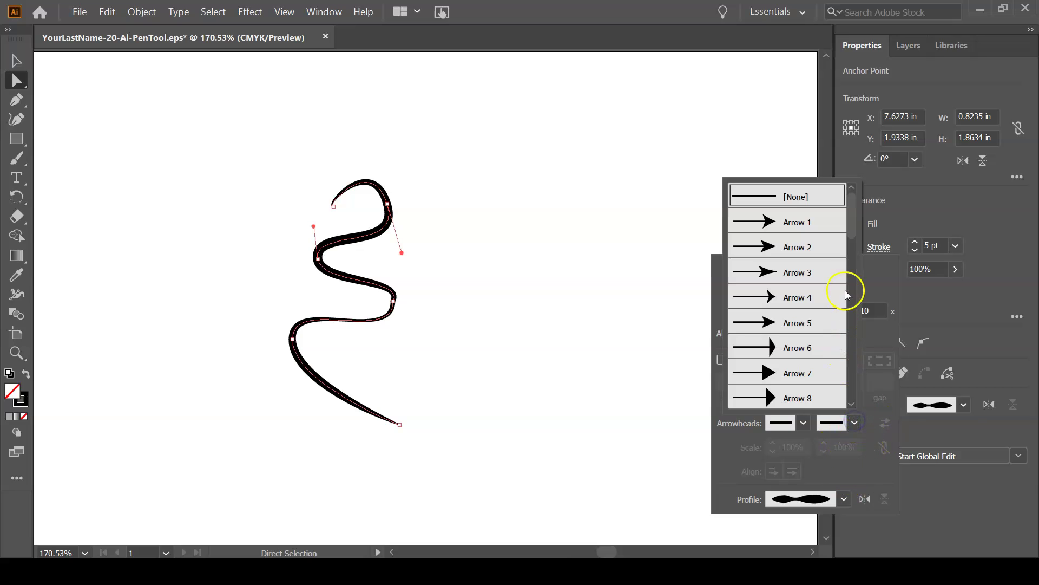
drag(853, 222, 857, 296)
click(820, 247)
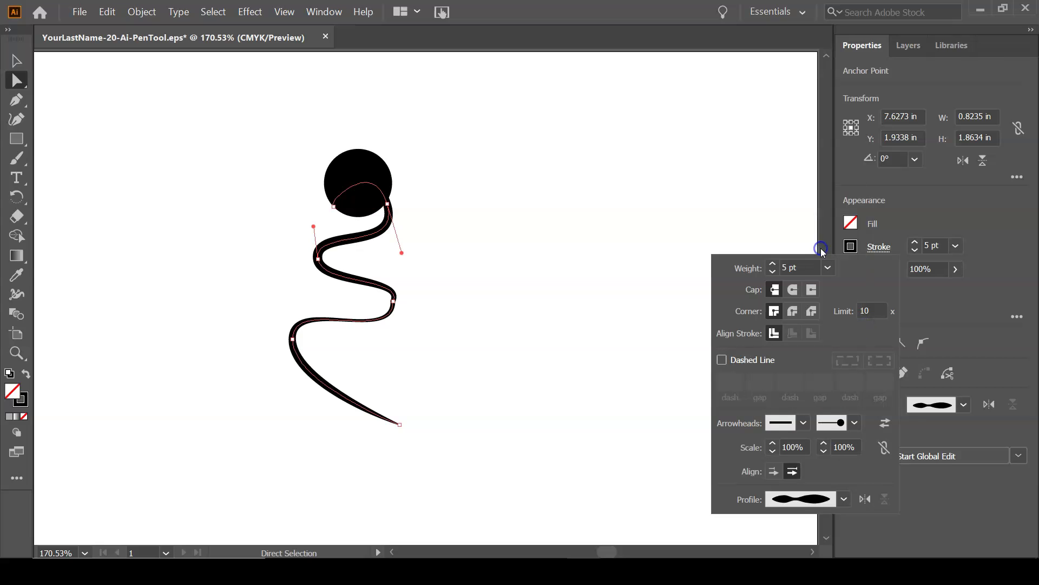
- Reduce the scale of the antenna's end arrowhead to 41%
click(824, 451)
click(824, 450)
click(824, 451)
click(824, 450)
click(824, 451)
click(824, 450)
click(824, 451)
click(824, 450)
click(824, 450)
click(824, 451)
click(824, 451)
click(824, 451)
click(824, 451)
click(824, 450)
click(825, 450)
click(824, 450)
click(824, 452)
click(824, 452)
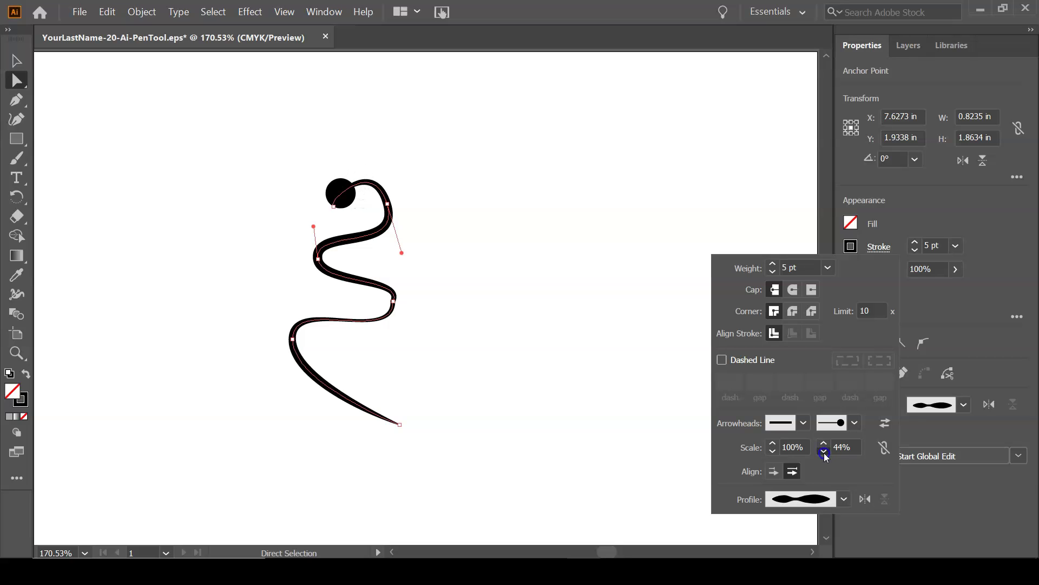
click(824, 452)
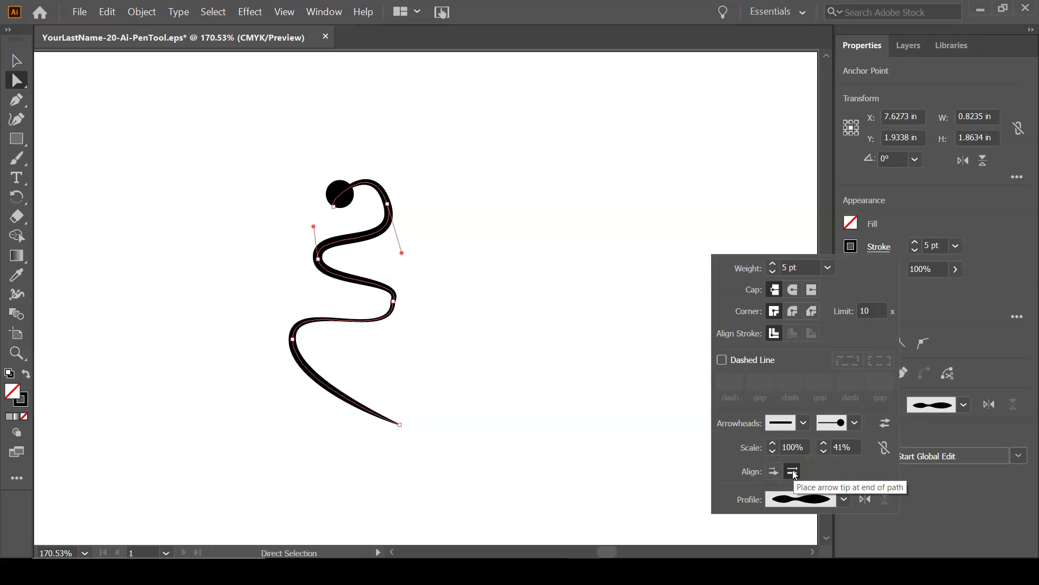
- Compare both arrowhead alignments on the antenna, keep the one extending the tip beyond the path's end, and close the stroke options
click(775, 472)
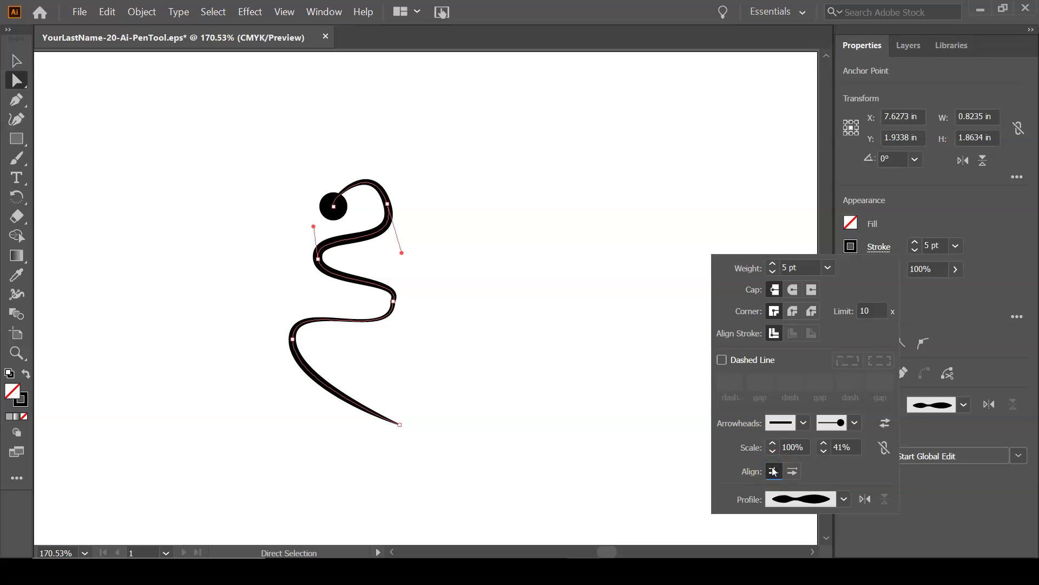
click(792, 471)
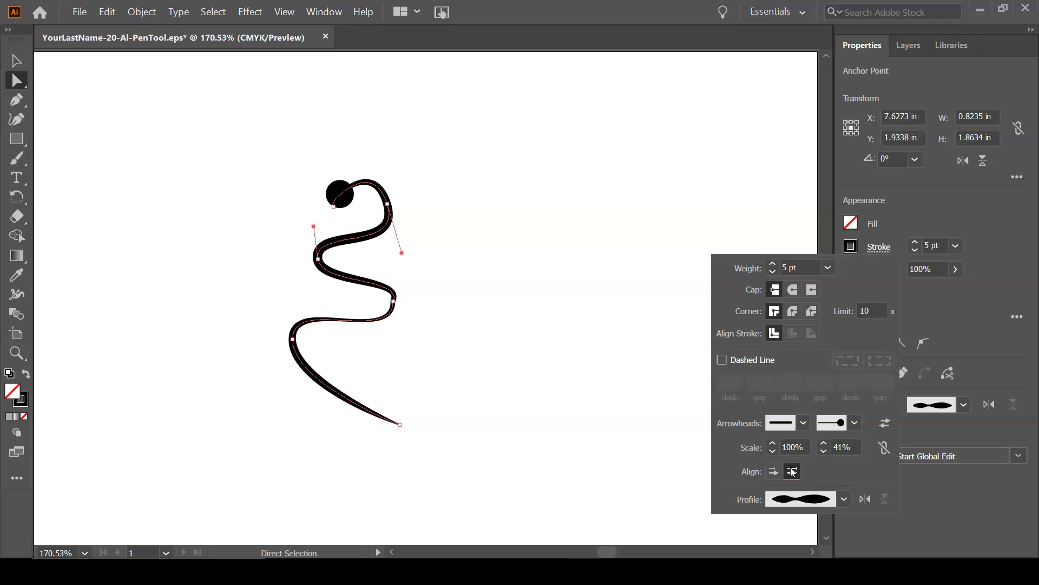
click(775, 472)
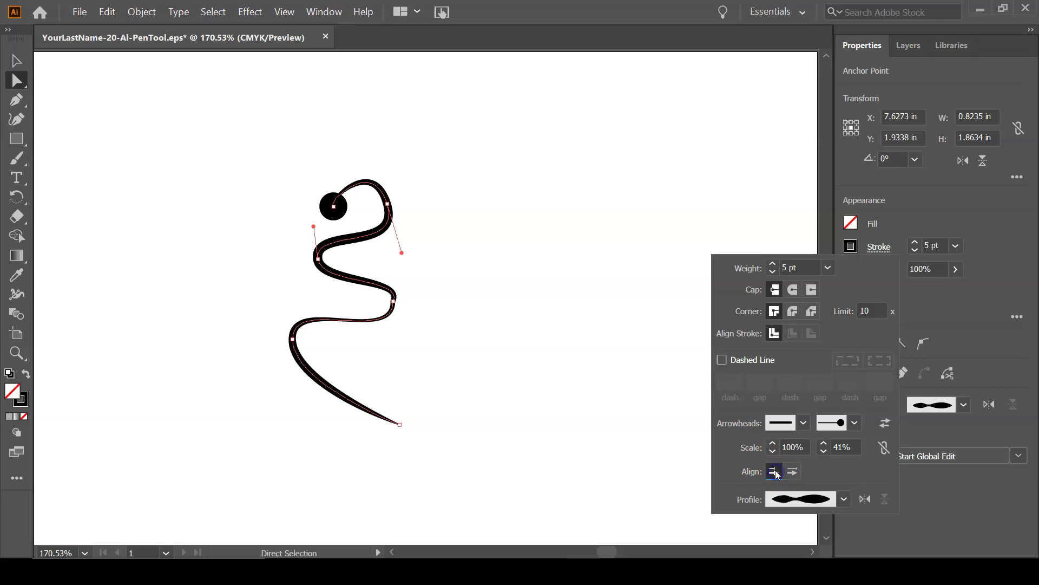
click(925, 281)
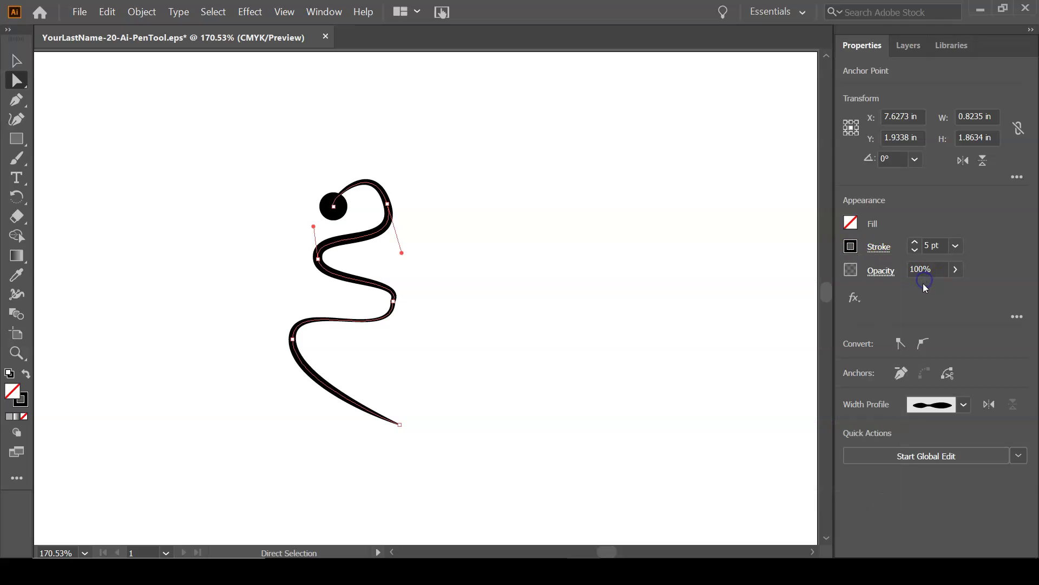
- Show the Original layer again and activate the Selection tool, briefly checking the antenna in Outline mode
click(903, 48)
click(848, 125)
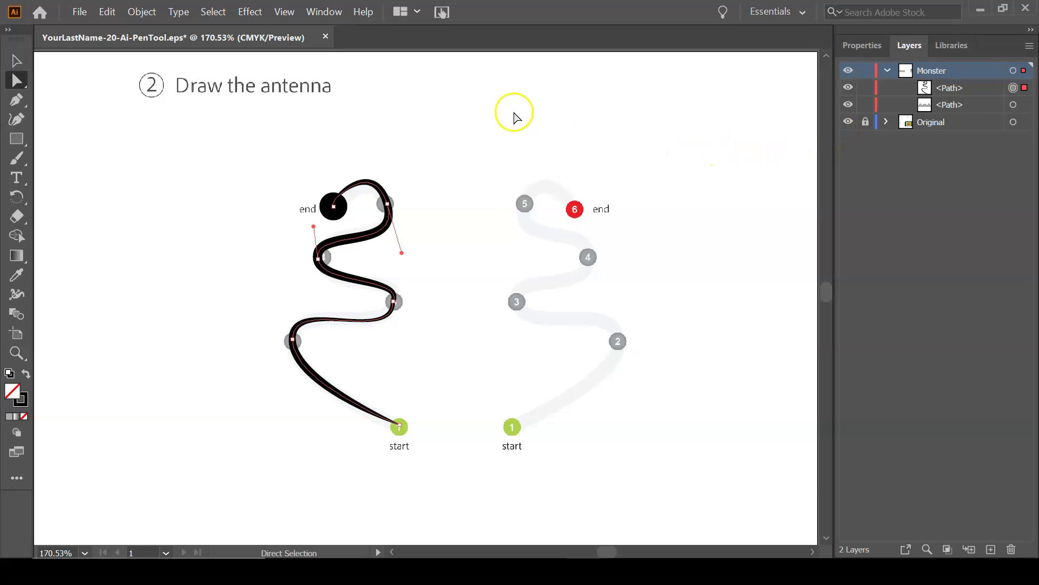
click(17, 60)
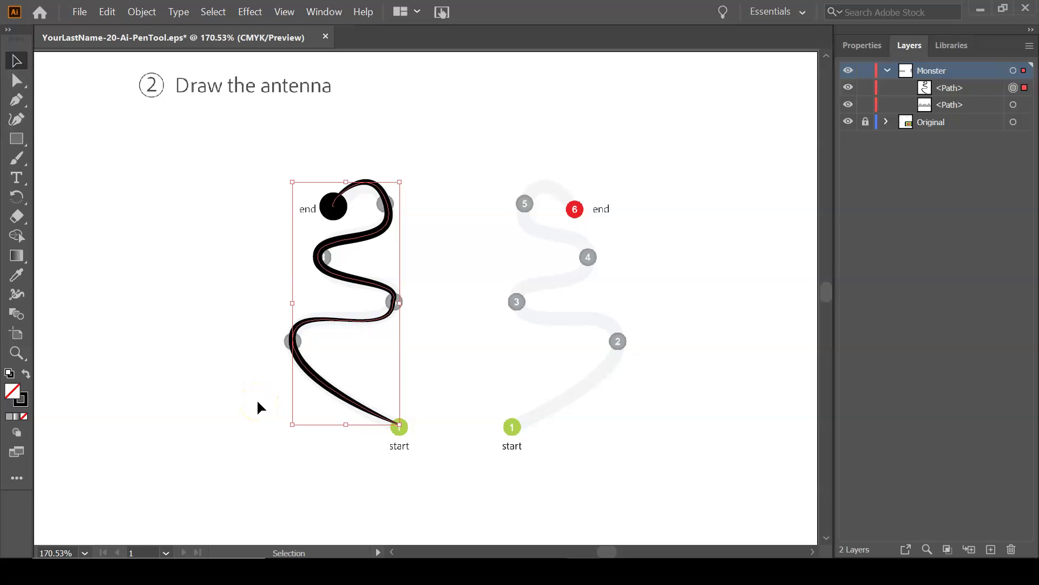
key(ctrl+y)
key(ctrl+y)
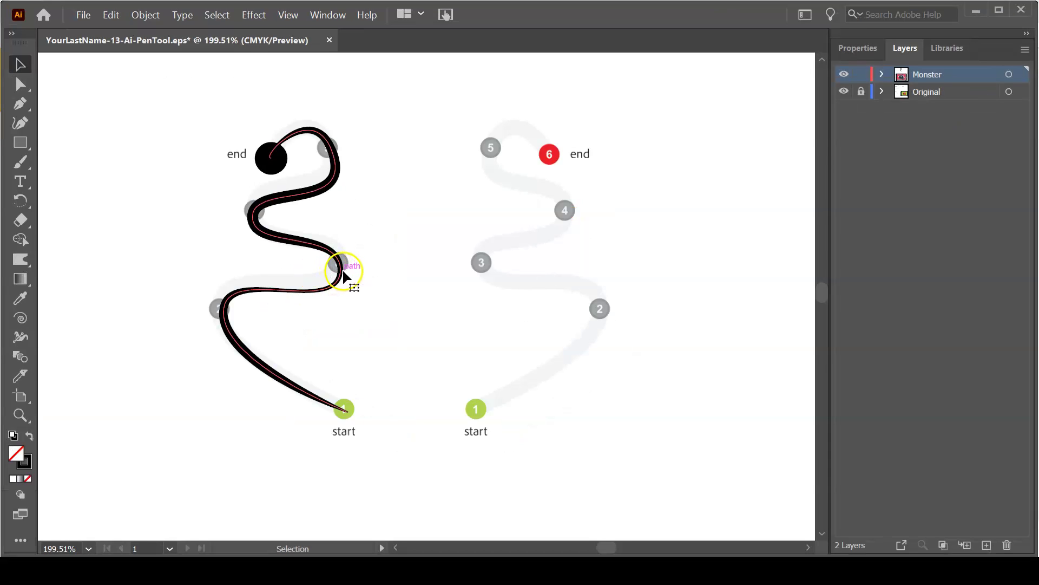
- Set up a Transform Each operation on the left antenna with a horizontal move of 1.3889 in
click(341, 283)
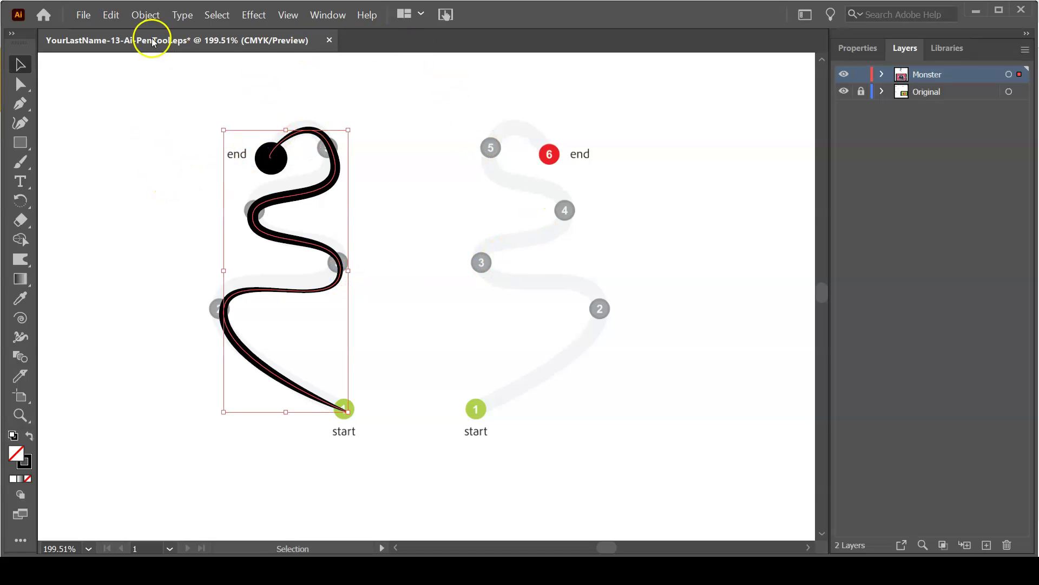
click(150, 18)
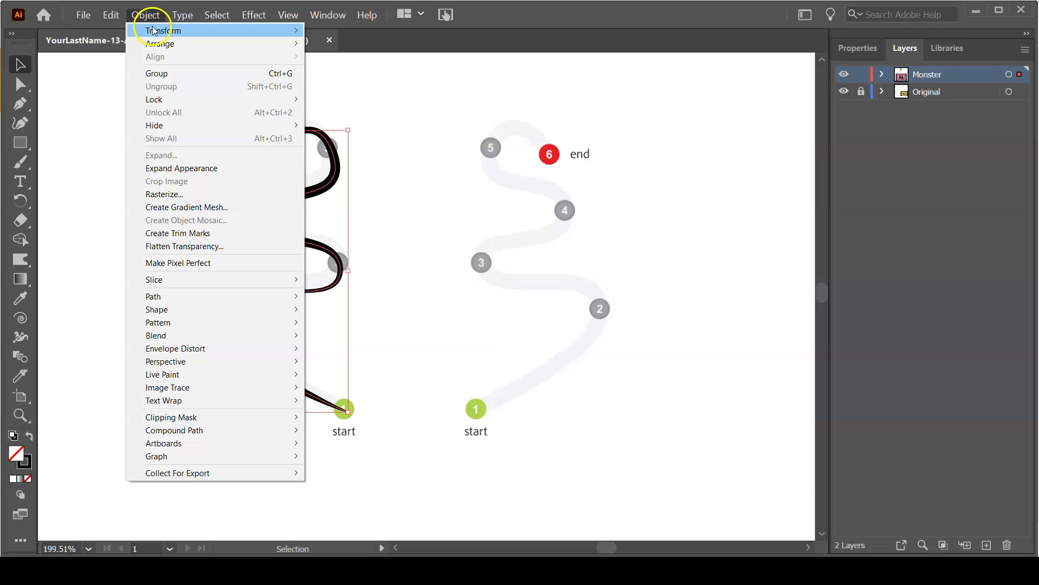
mouse_move(154, 33)
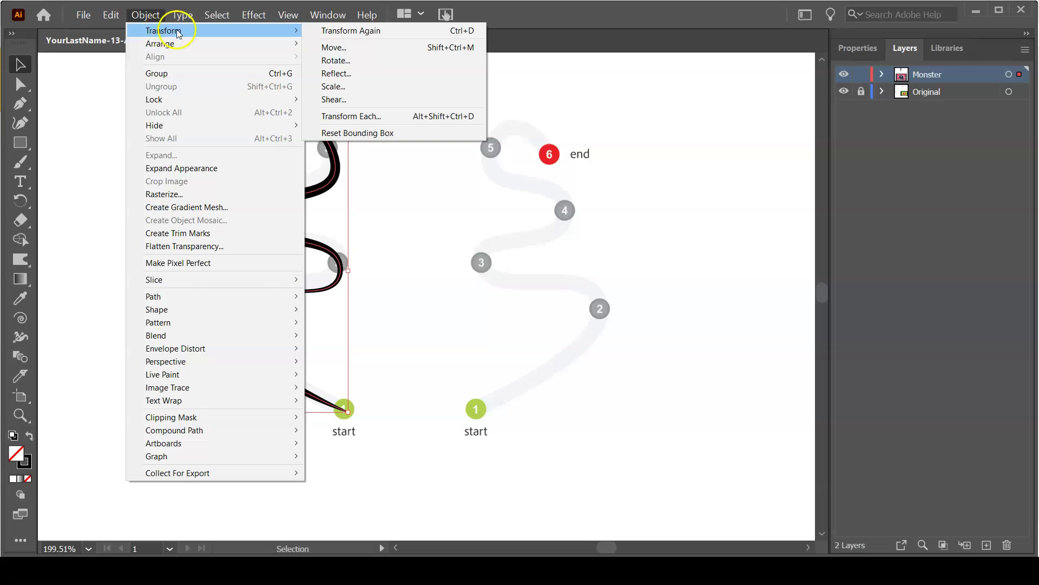
click(372, 122)
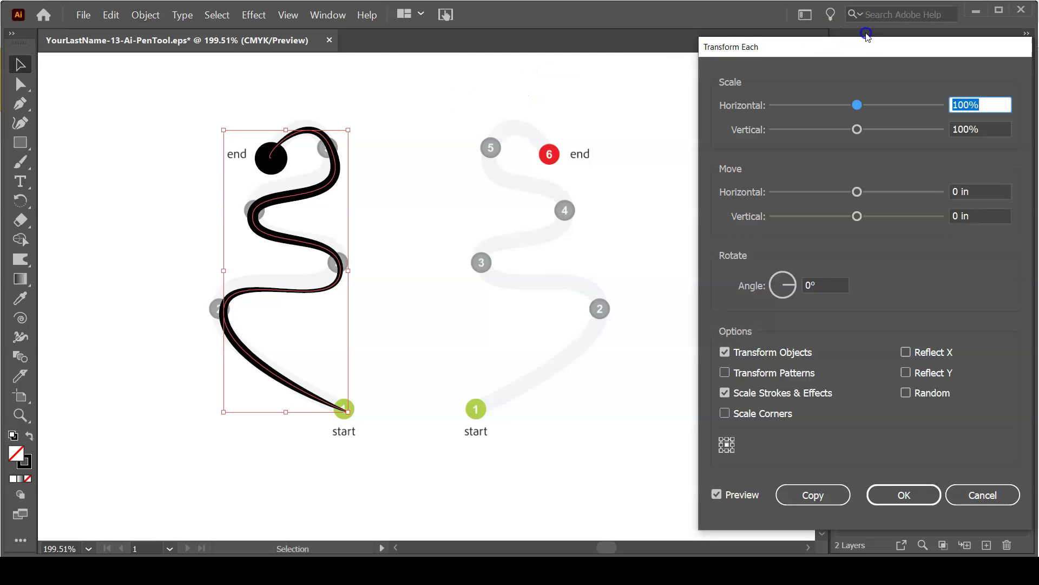
drag(868, 46, 817, 50)
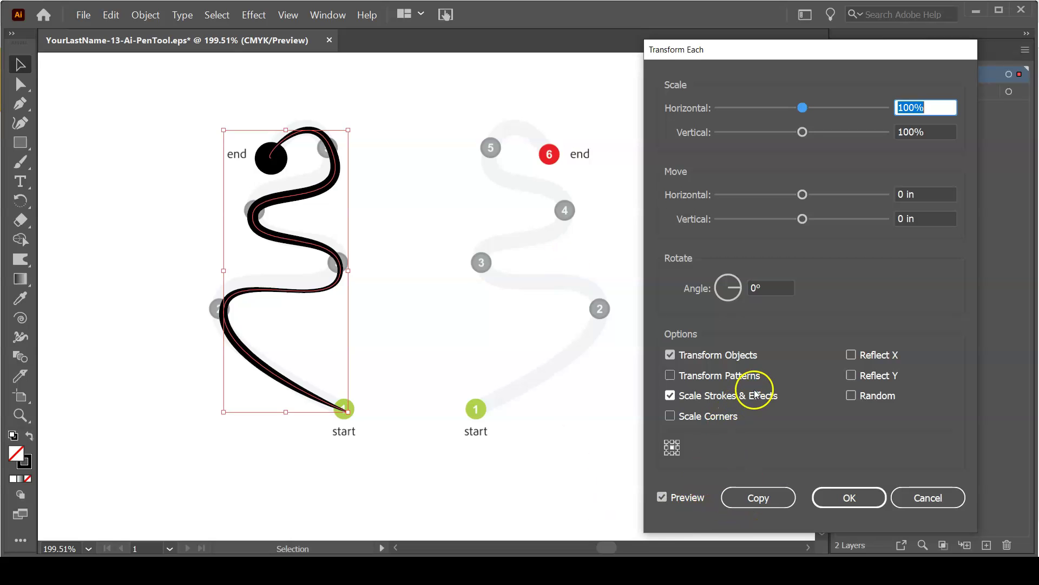
click(802, 194)
drag(802, 195, 889, 196)
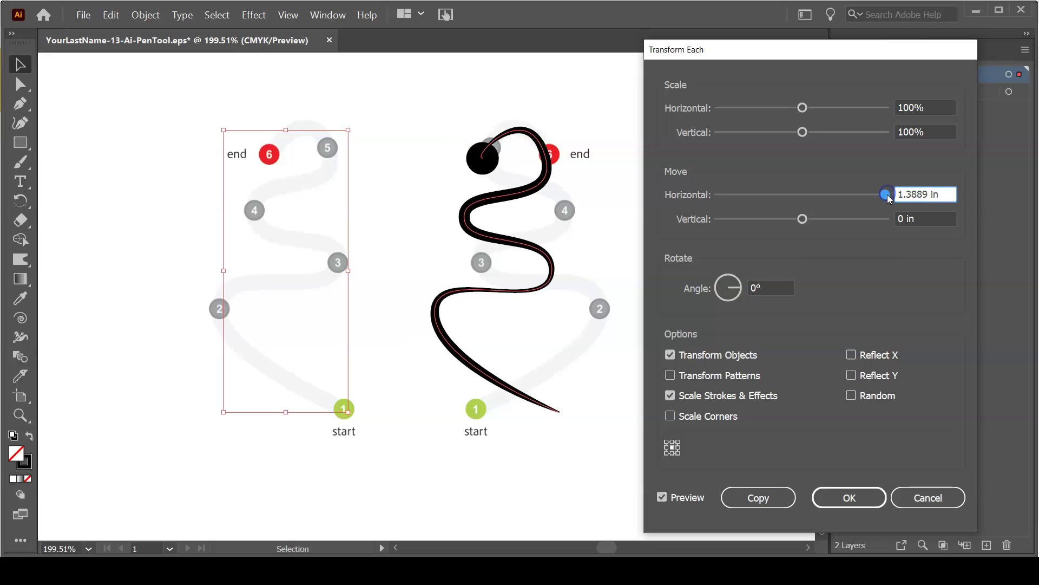
click(885, 273)
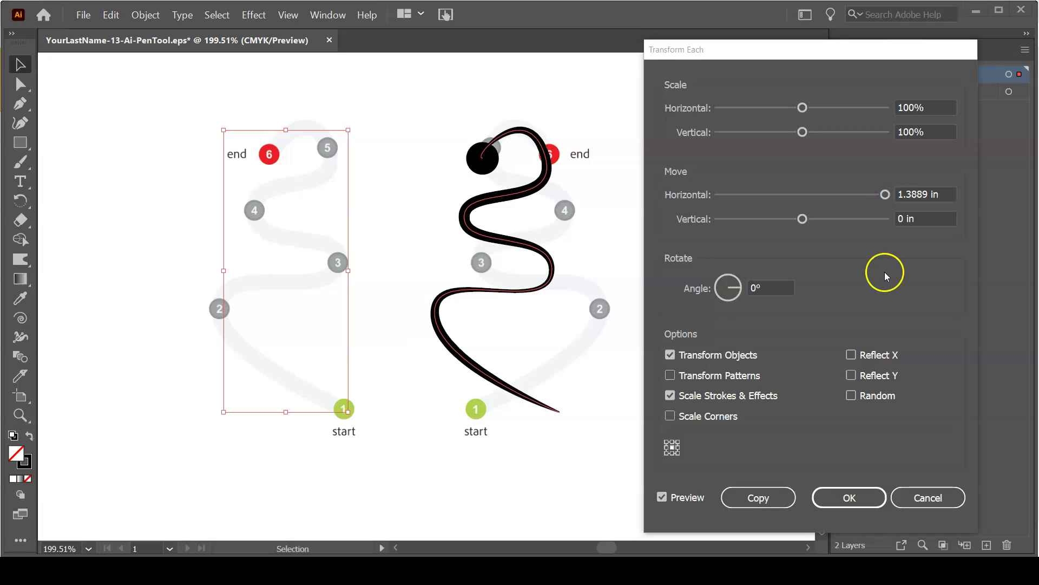
- Turn on Reflect X in the Transform Each settings and create the mirrored right antenna as a copy
click(851, 355)
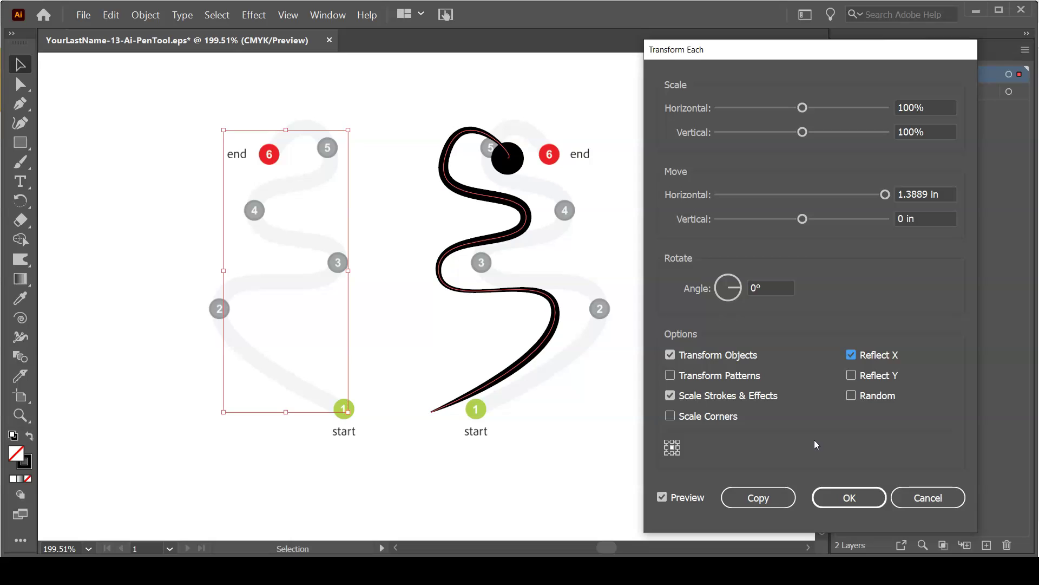
click(763, 497)
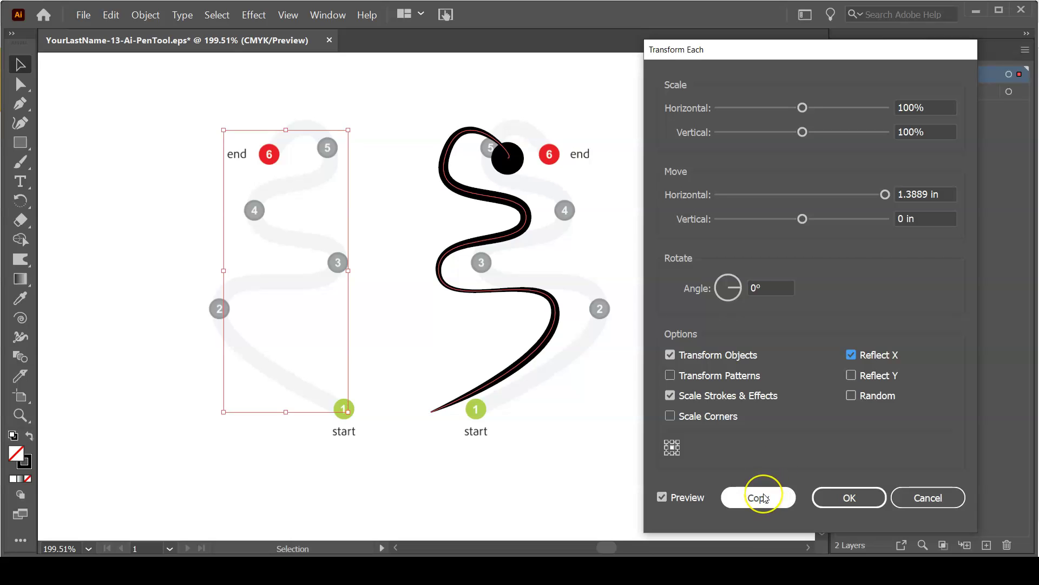
click(763, 497)
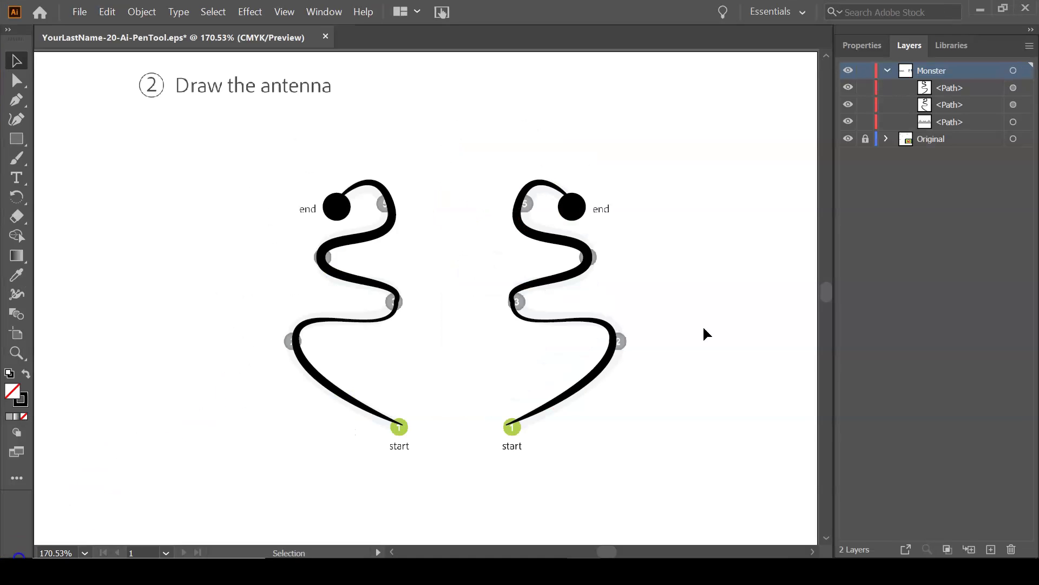
- Deselect the antennas and save the document
key(ctrl)
key(ctrl+s)
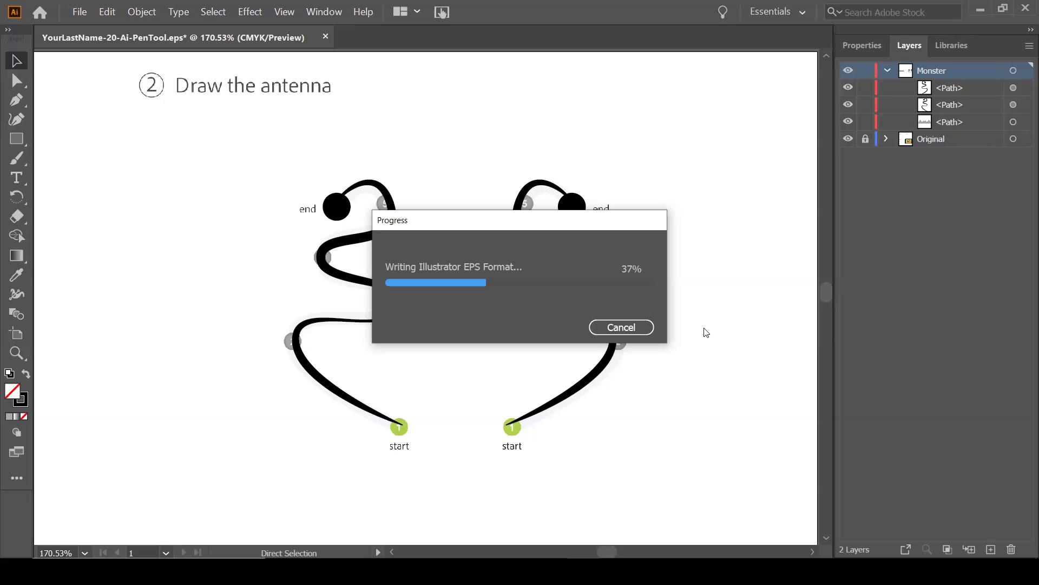
- Get the Pen tool ready for the Create the mouth template with a dark red stroke at 3 pt
key(ctrl+0)
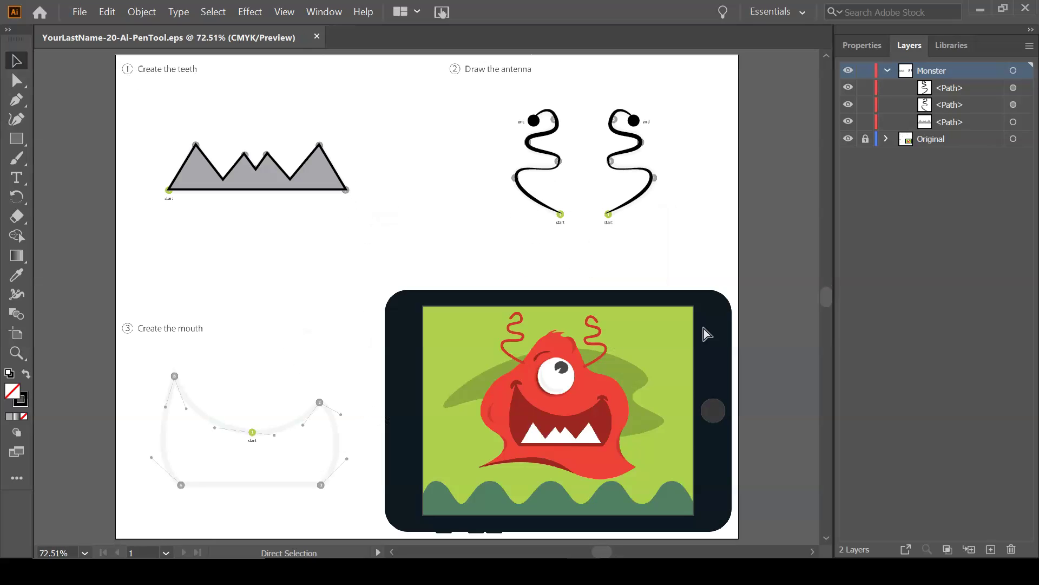
key(ctrl+space)
drag(109, 309, 371, 509)
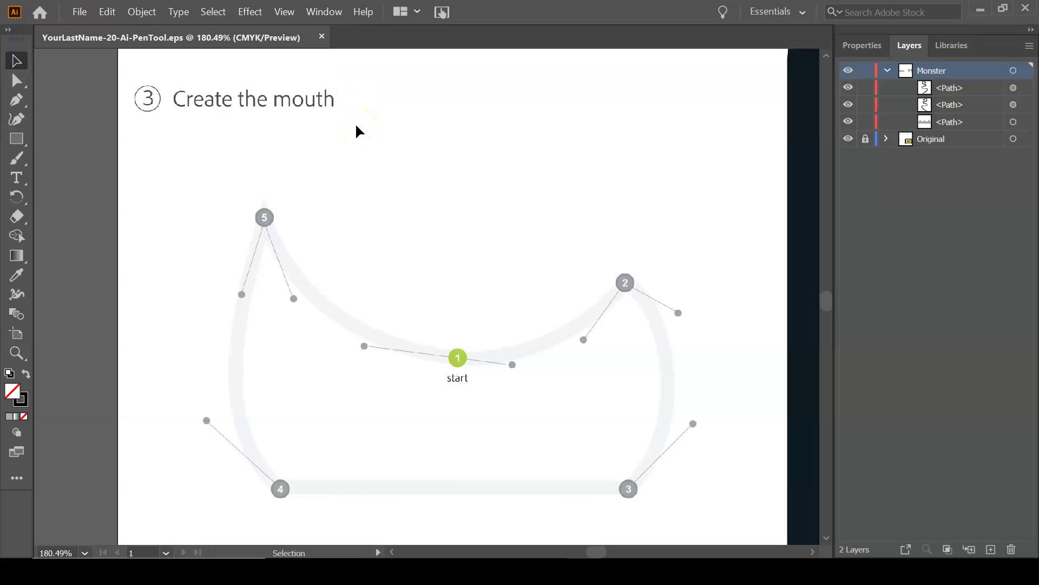
key(p)
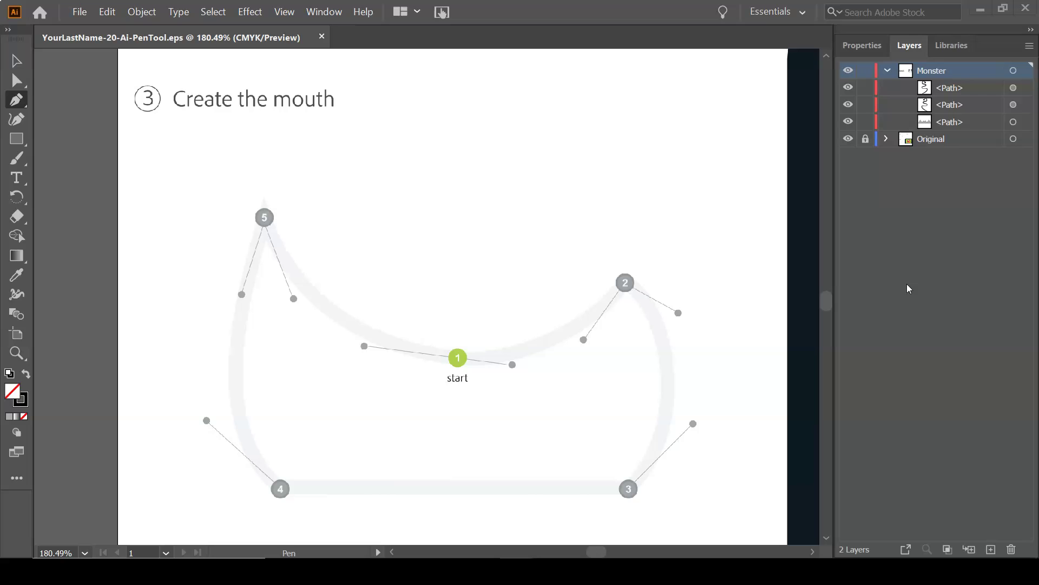
click(888, 70)
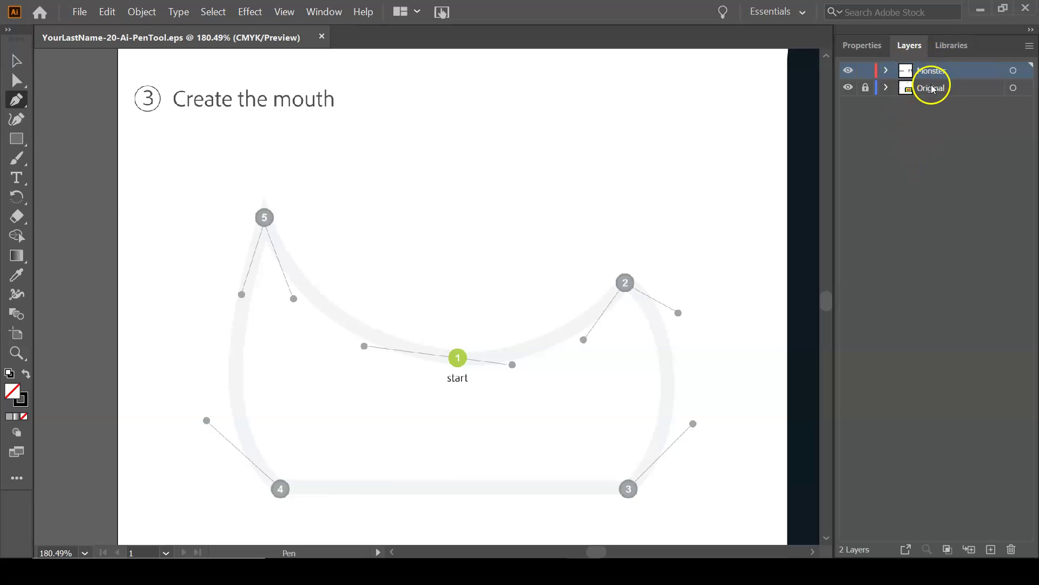
click(887, 71)
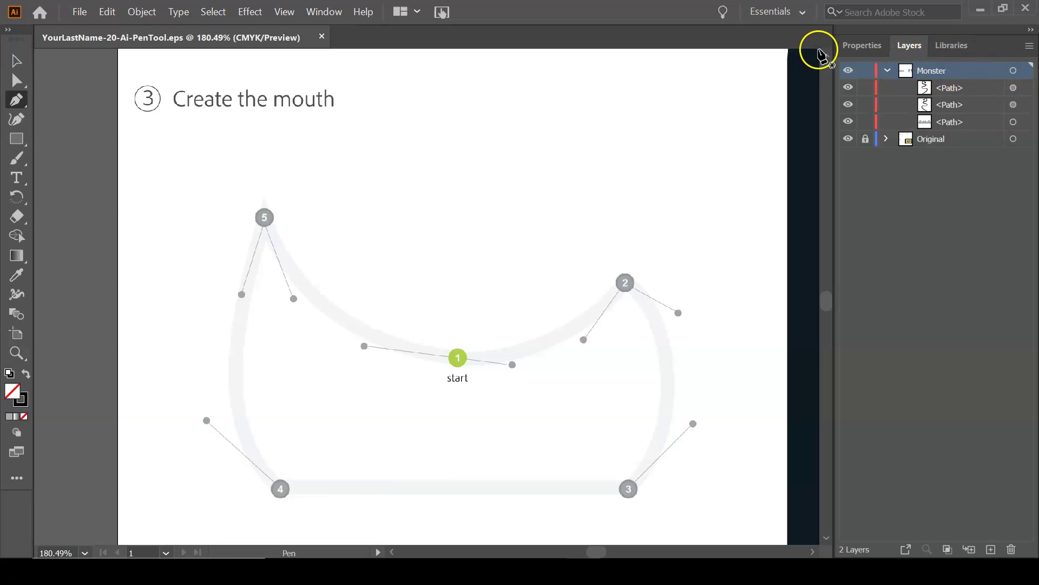
click(861, 49)
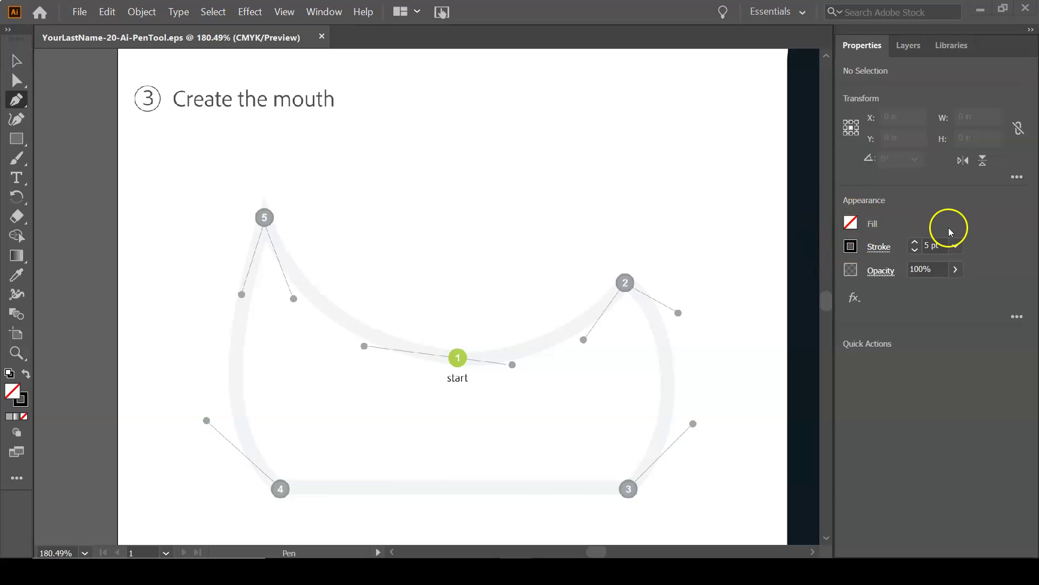
click(848, 248)
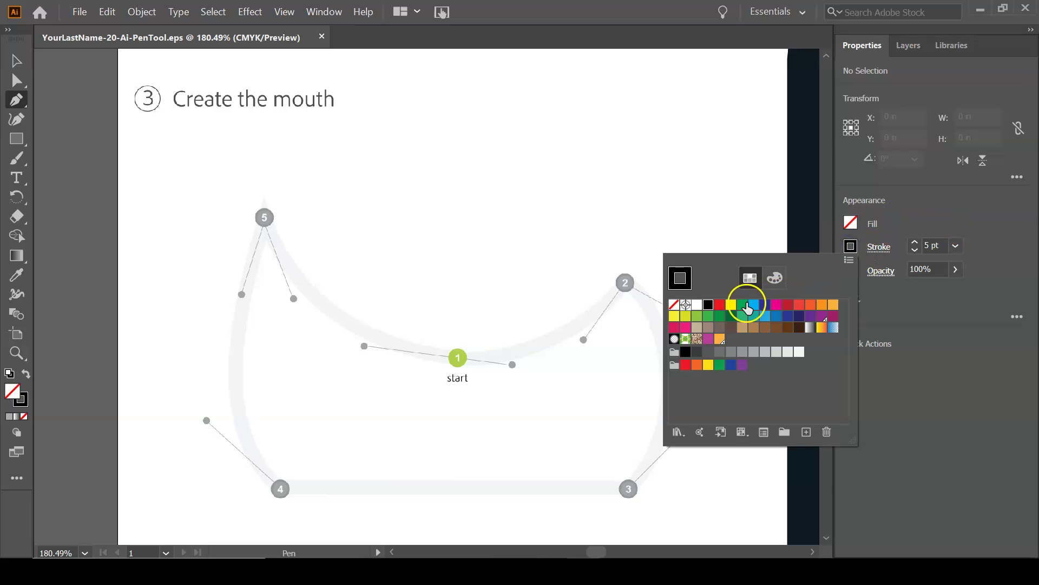
click(790, 307)
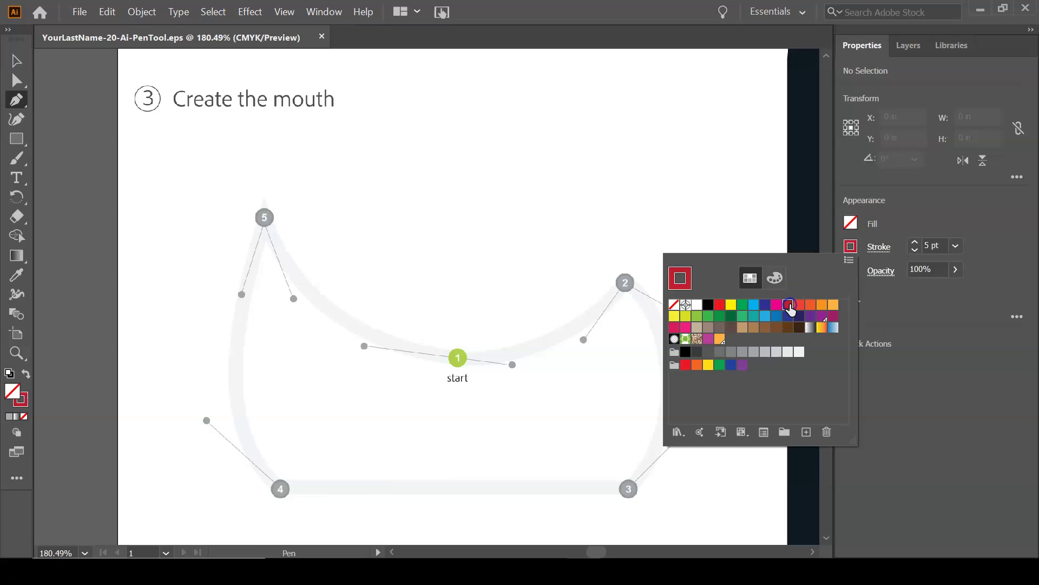
click(915, 251)
click(915, 251)
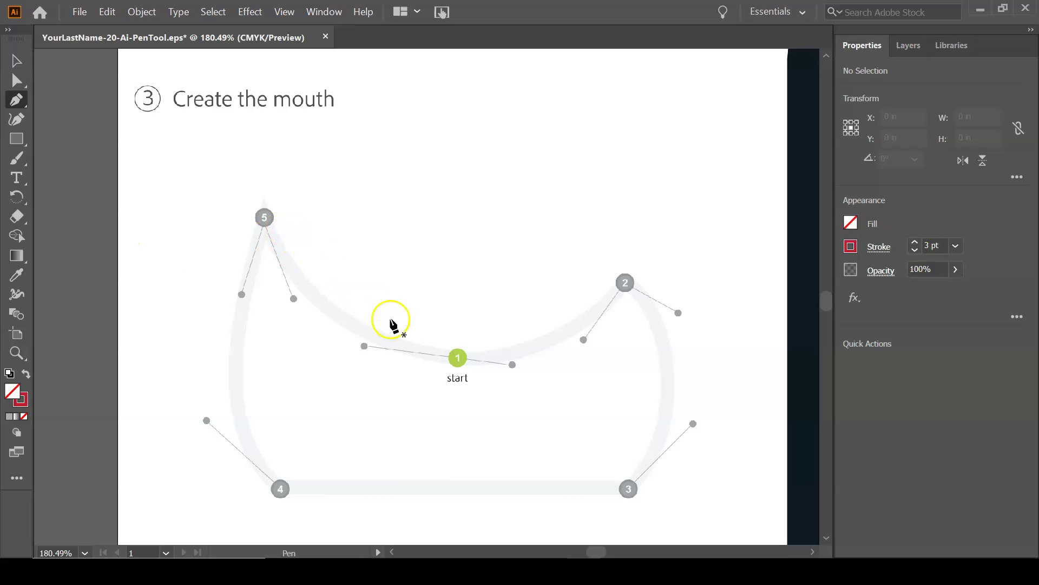
- Draw the mouth's first curve from point 1 to point 2 and retract the outgoing handle at point 2
drag(458, 359, 513, 365)
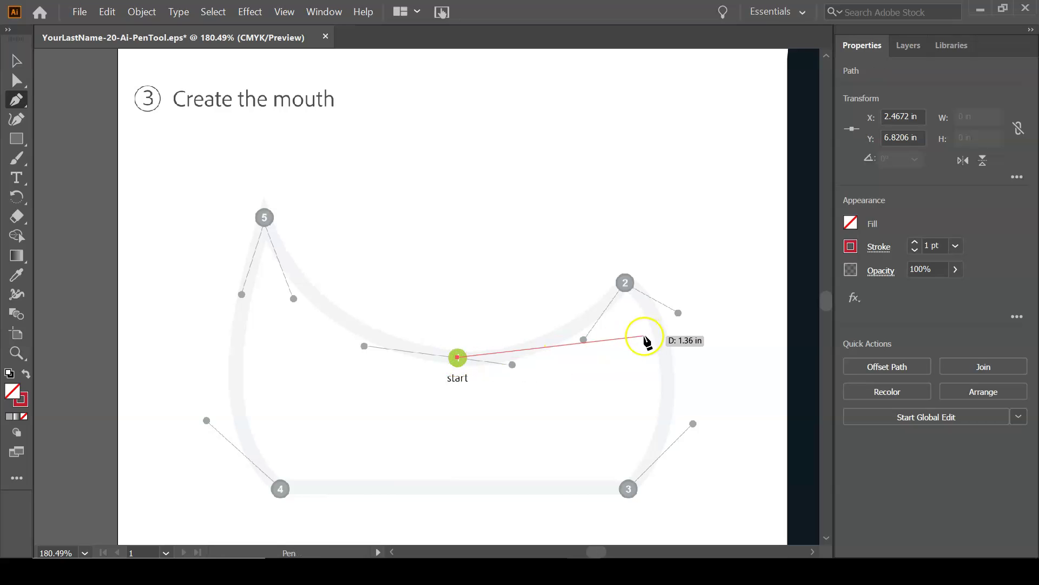
drag(625, 282, 659, 229)
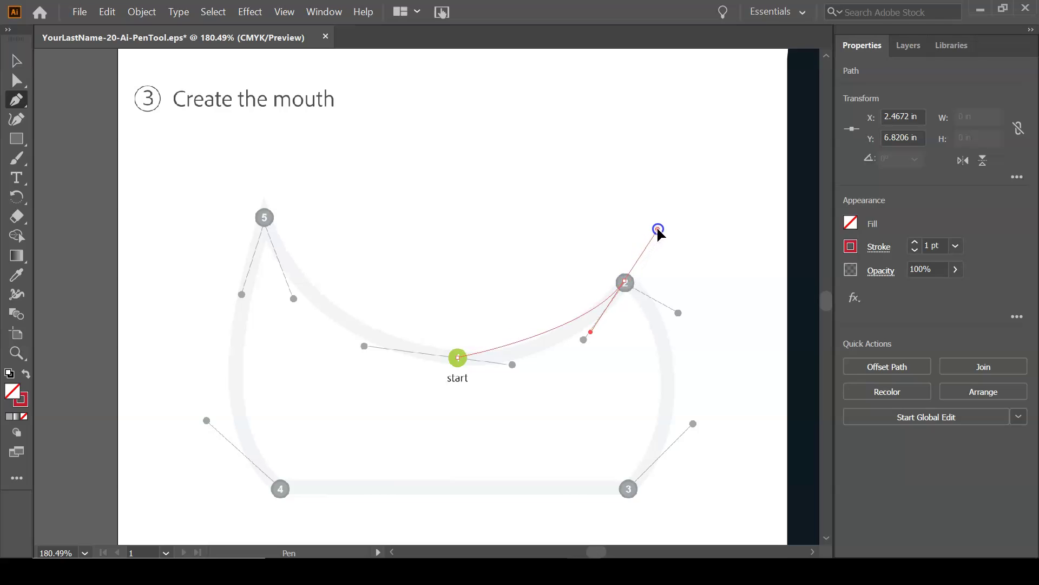
drag(660, 227, 676, 199)
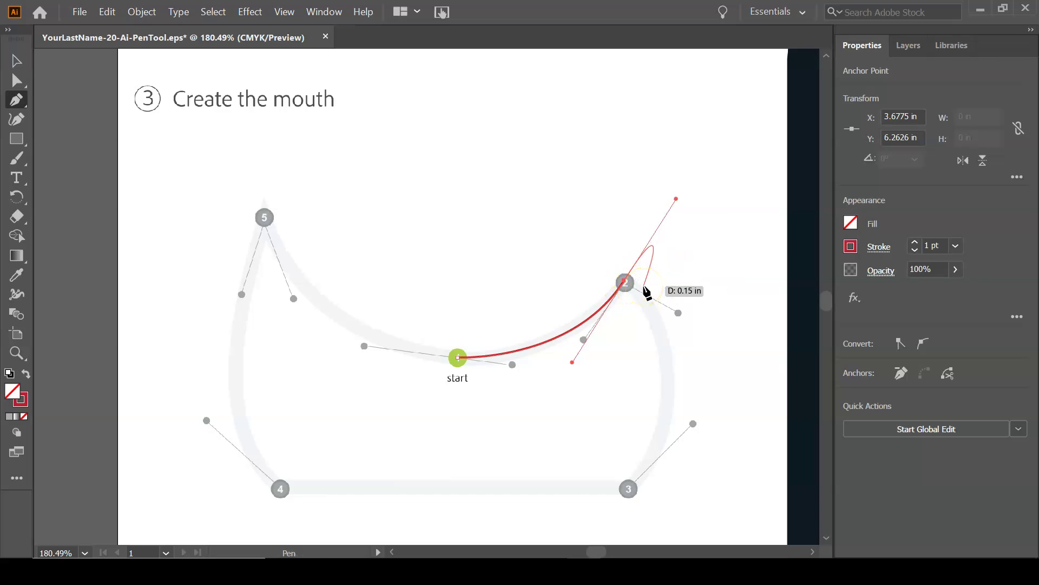
click(669, 295)
drag(669, 296, 624, 285)
click(682, 294)
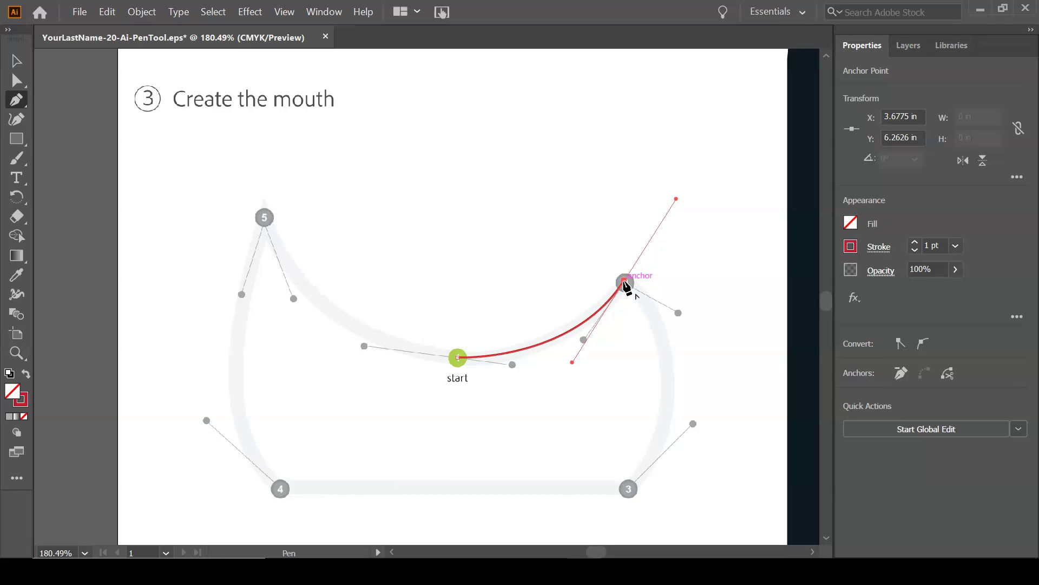
drag(624, 284, 680, 313)
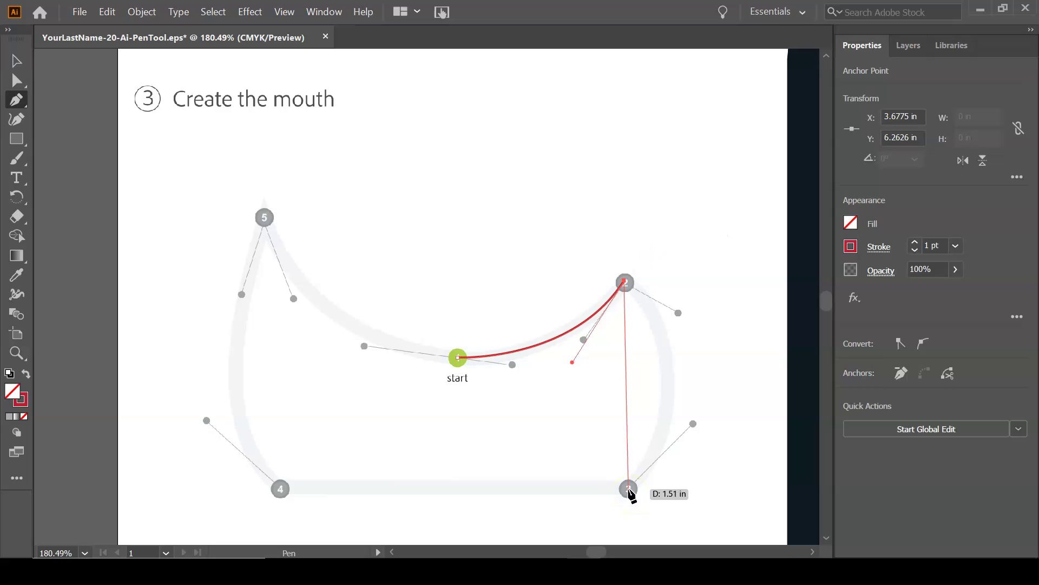
- Curve the mouth path to point 3, retract its outgoing handle, and add the straight bottom edge to point 4
drag(629, 490, 525, 330)
drag(515, 338, 534, 373)
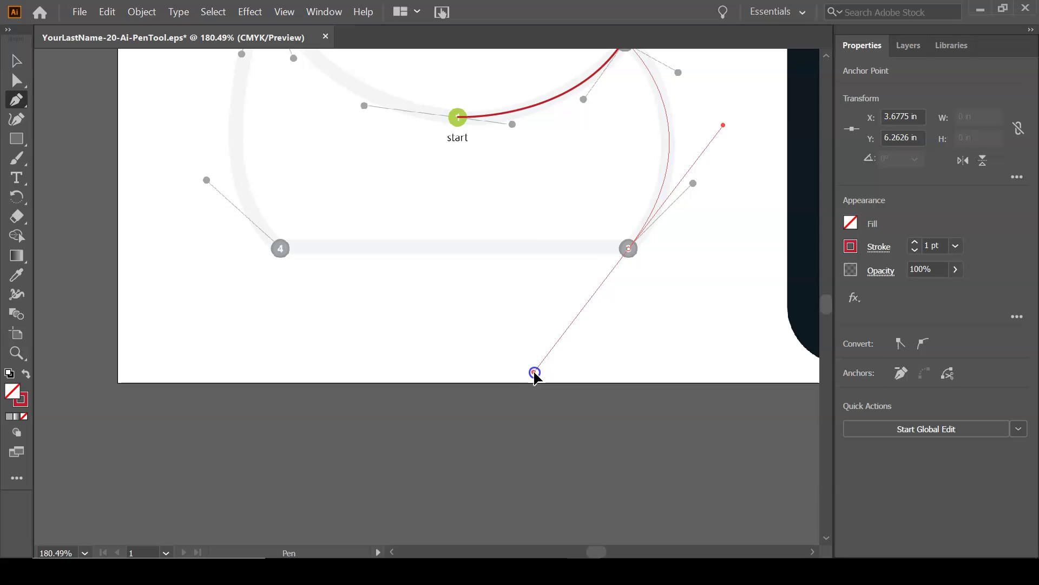
drag(534, 373, 534, 373)
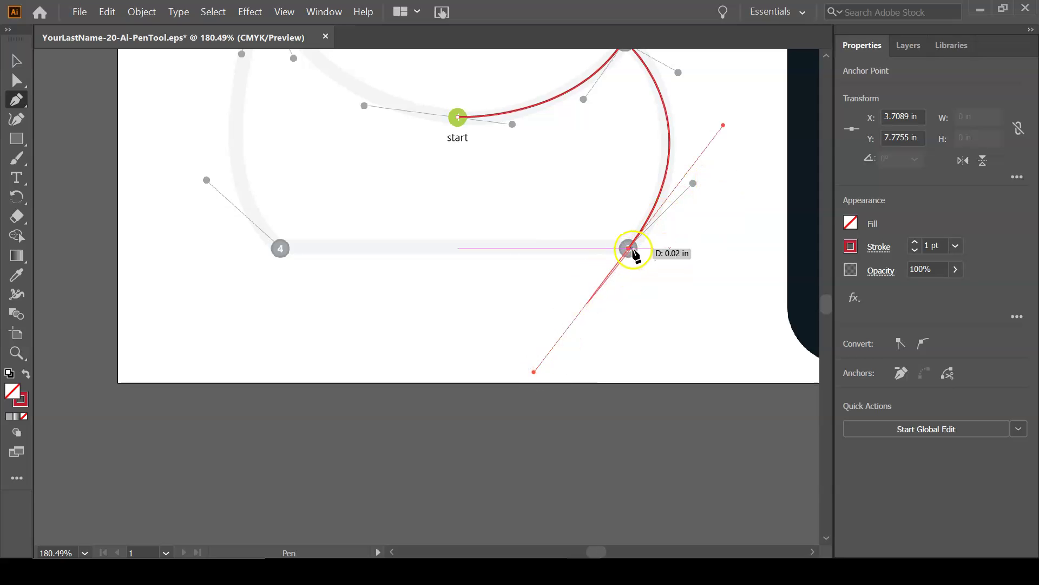
key(space)
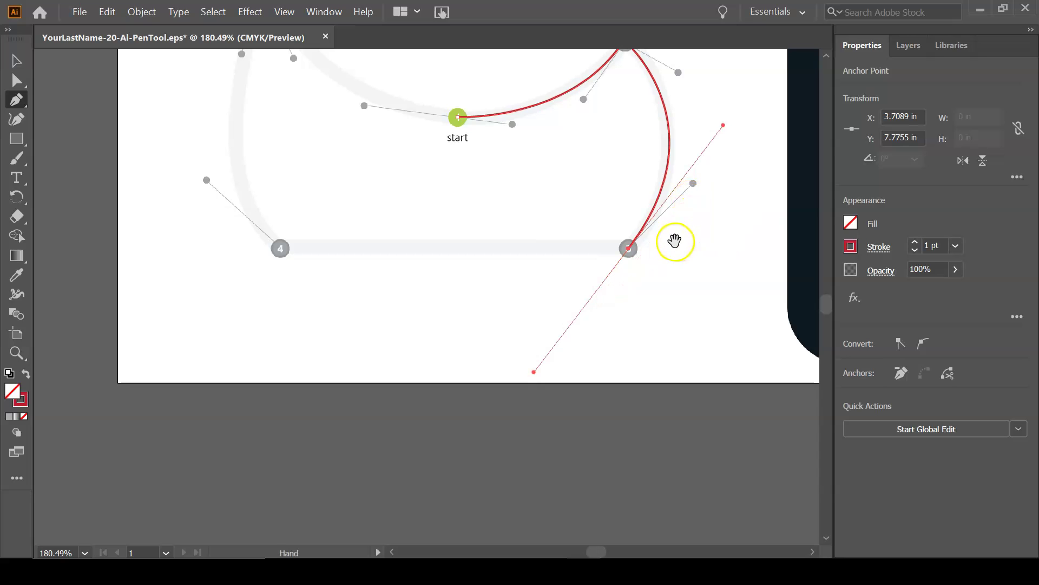
drag(673, 246, 670, 347)
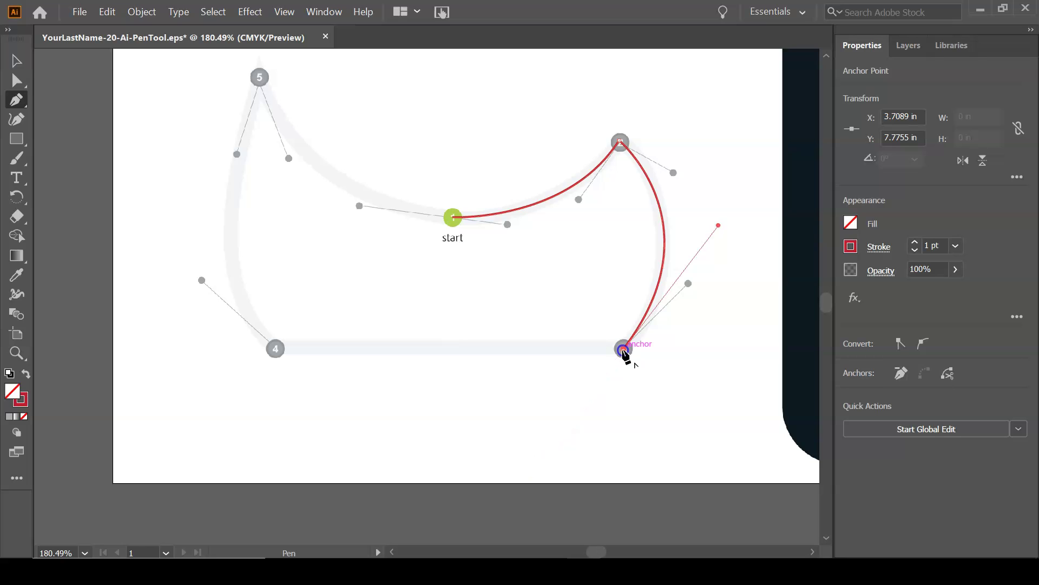
drag(624, 350, 276, 349)
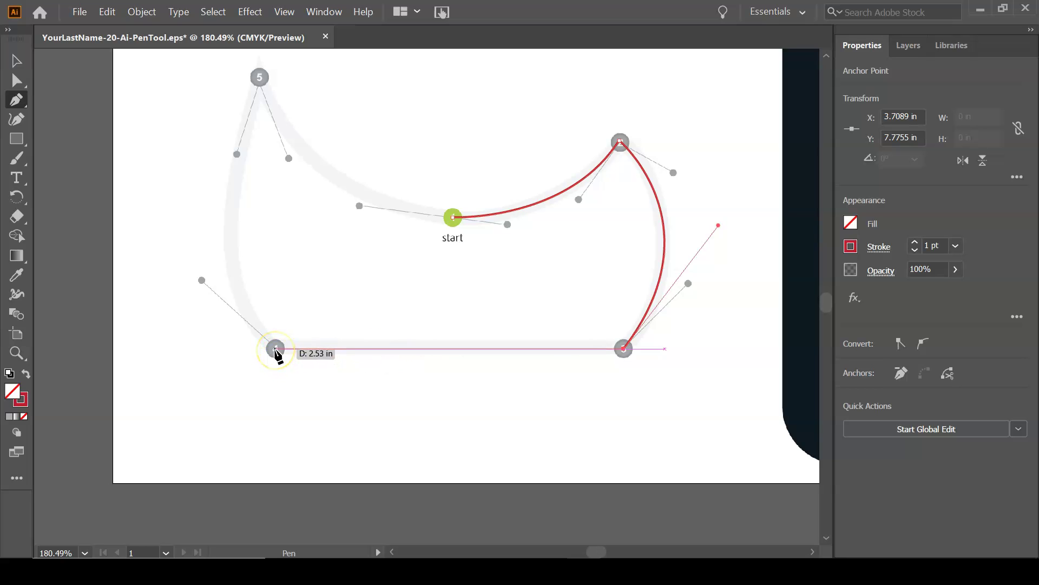
click(276, 349)
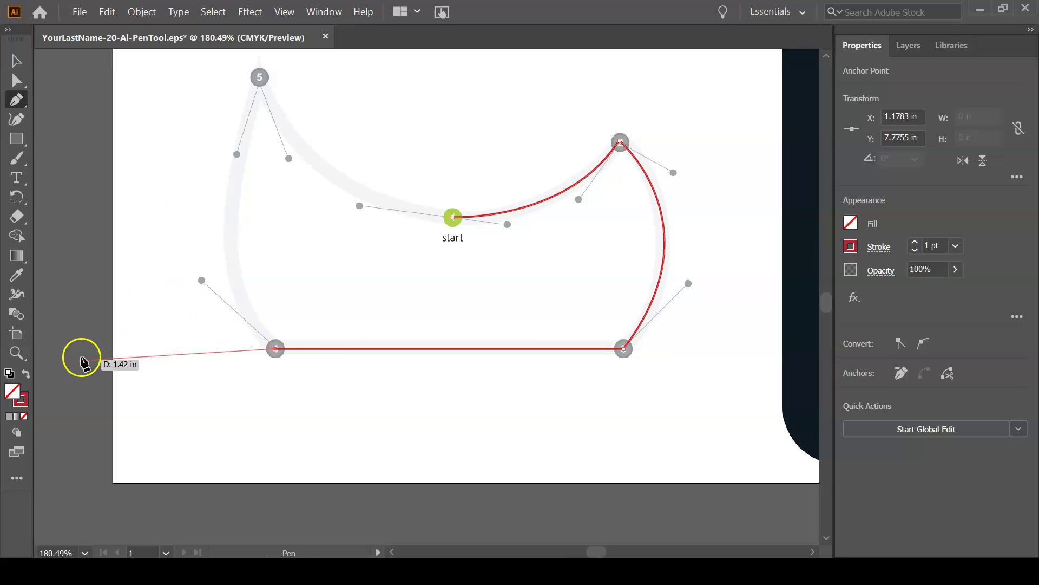
- Curve the path up to point 5, retract its outgoing handle, and close the mouth with a curve at point 1
key(ctrl+minus)
drag(541, 239, 420, 390)
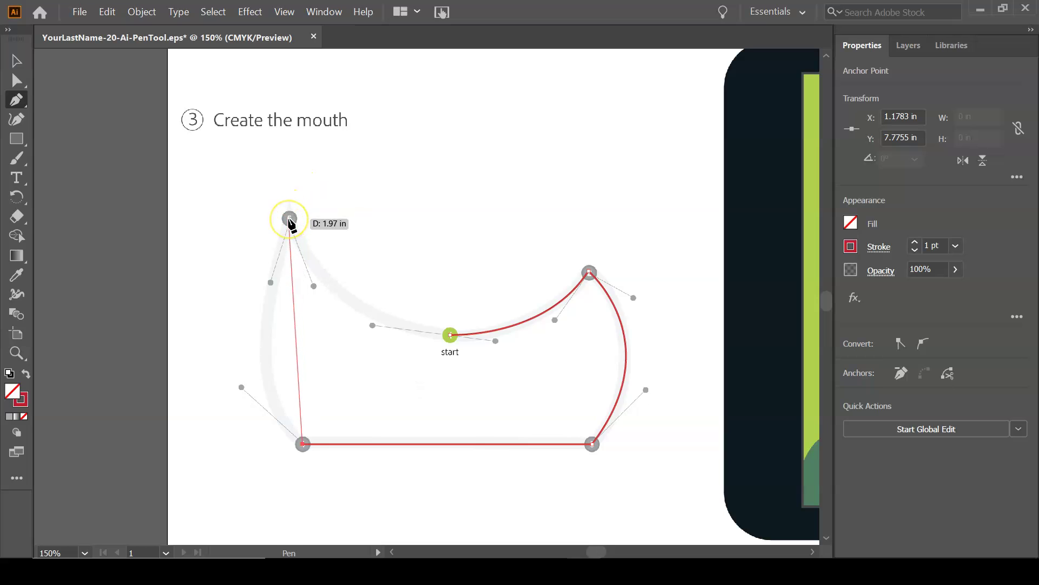
drag(289, 218, 348, 63)
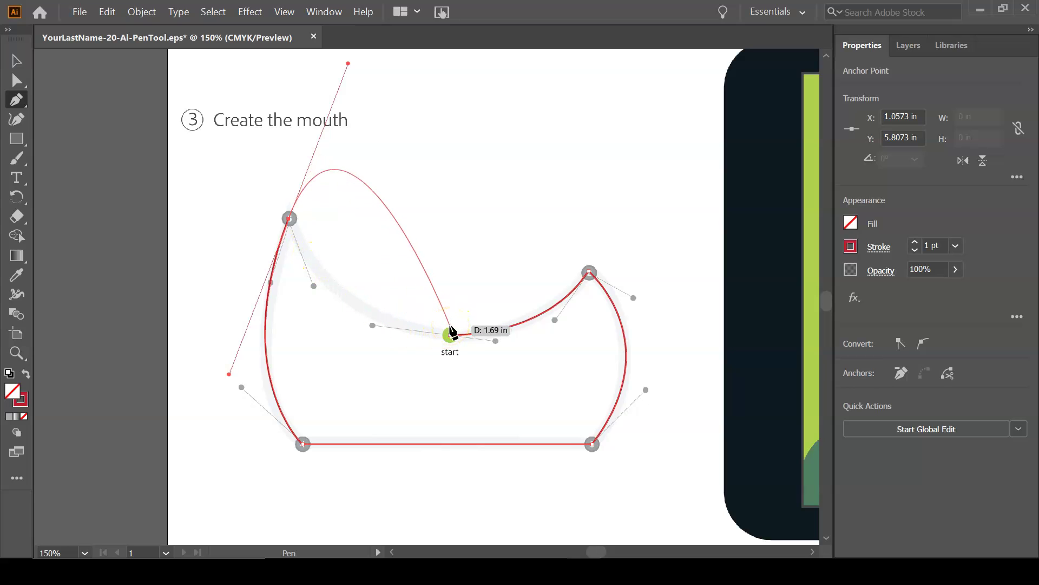
mouse_move(451, 331)
mouse_down()
mouse_move(426, 298)
mouse_move(438, 317)
mouse_up()
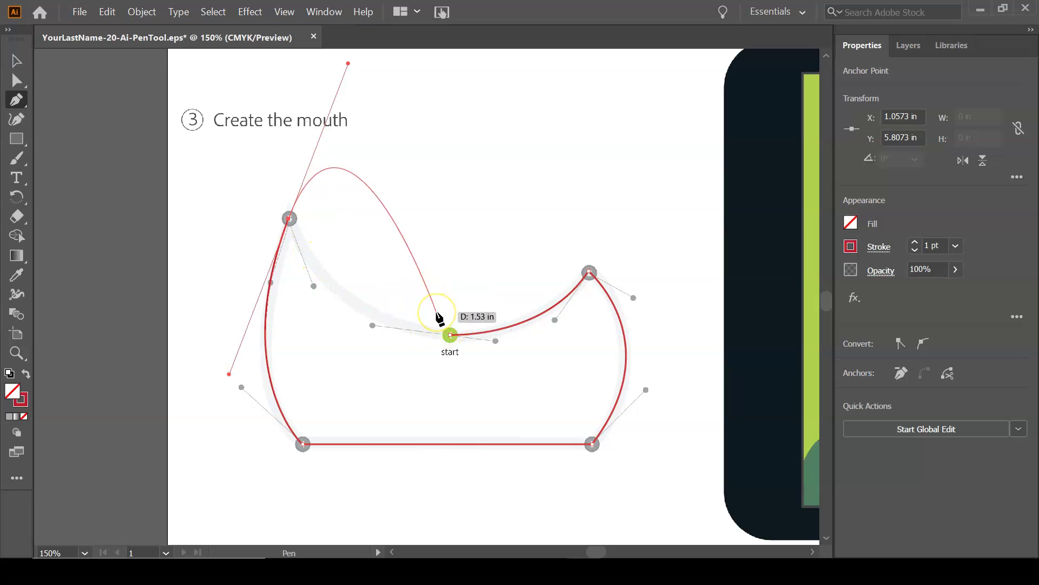
click(289, 218)
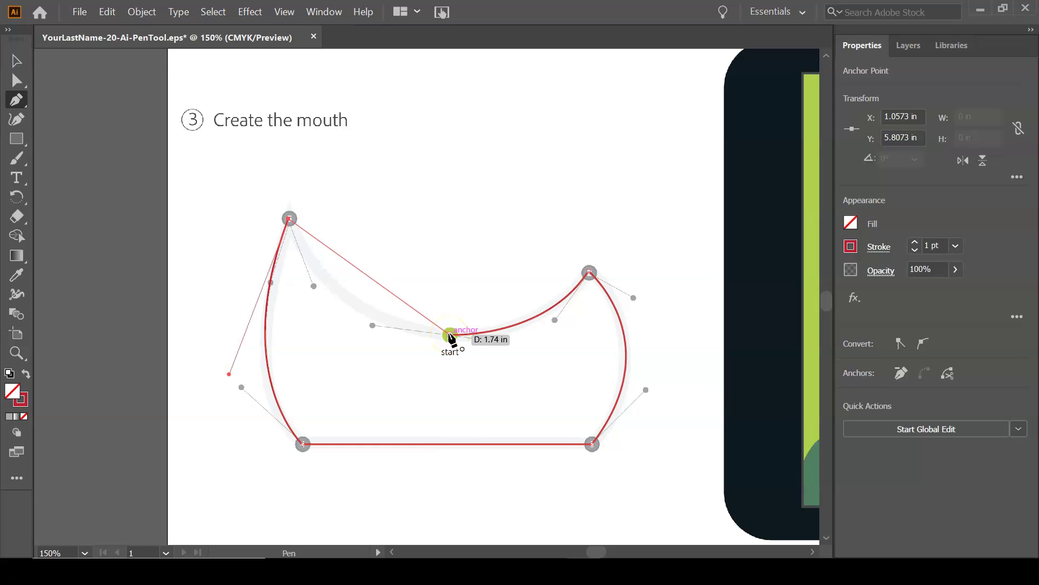
drag(450, 335, 451, 337)
drag(450, 336, 571, 345)
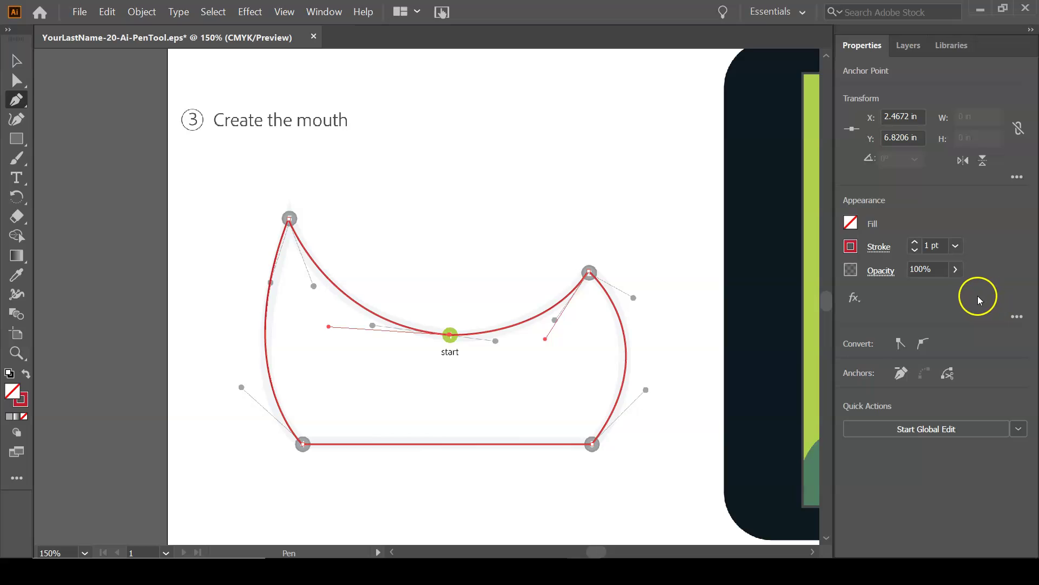
- Fill the mouth shape with magenta and save the document
click(852, 223)
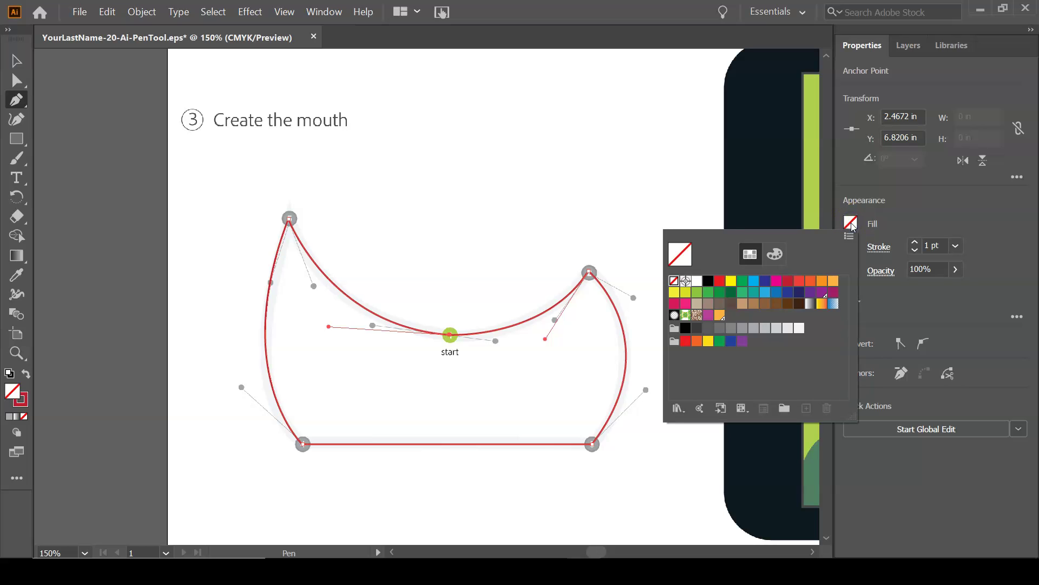
click(777, 281)
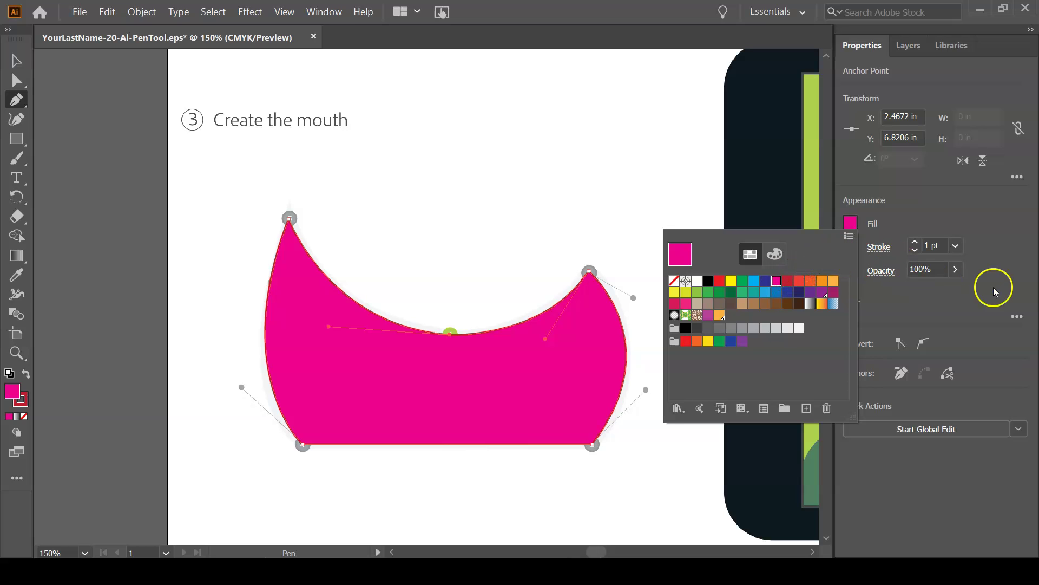
click(1028, 301)
key(v)
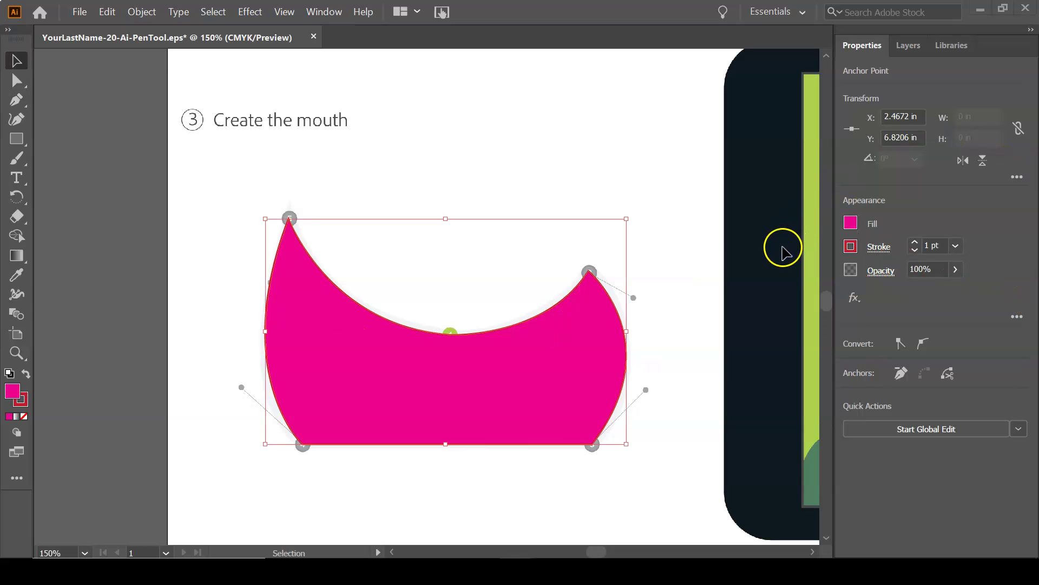
key(a)
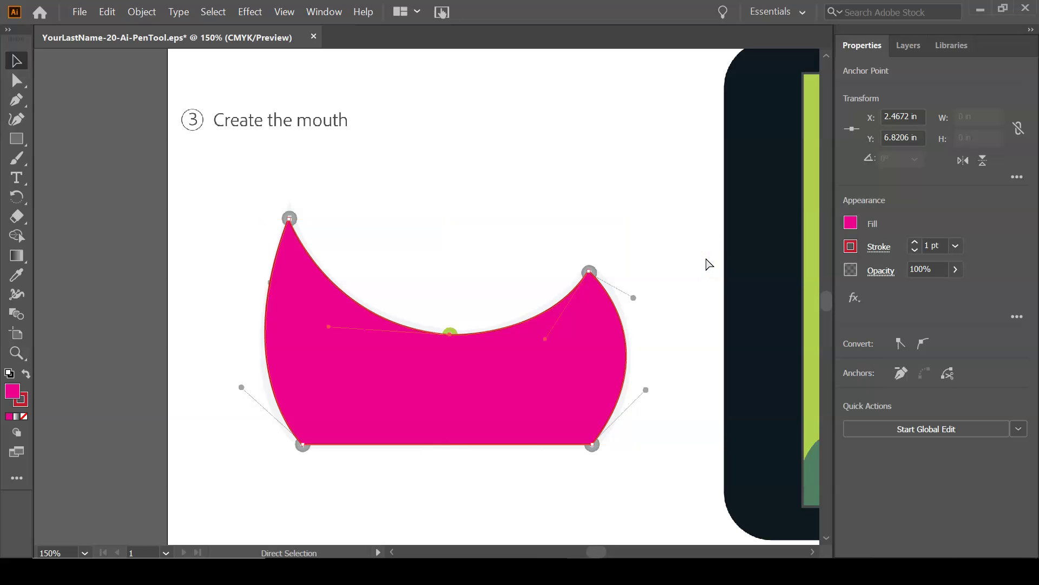
key(ctrl+s)
- Move the magenta mouth shape onto the monster illustration in the tablet
drag(722, 242, 196, 239)
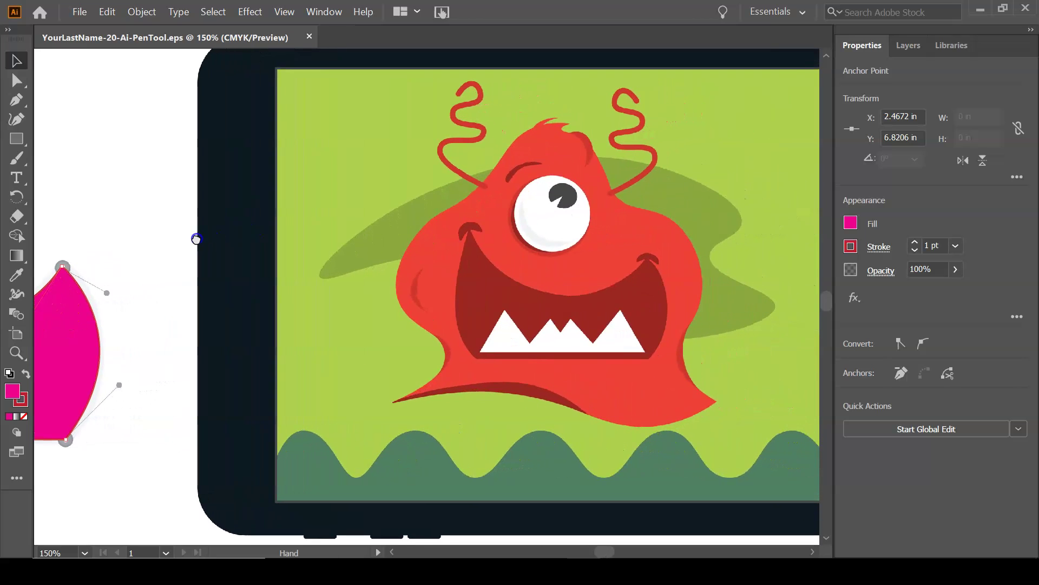
key(v)
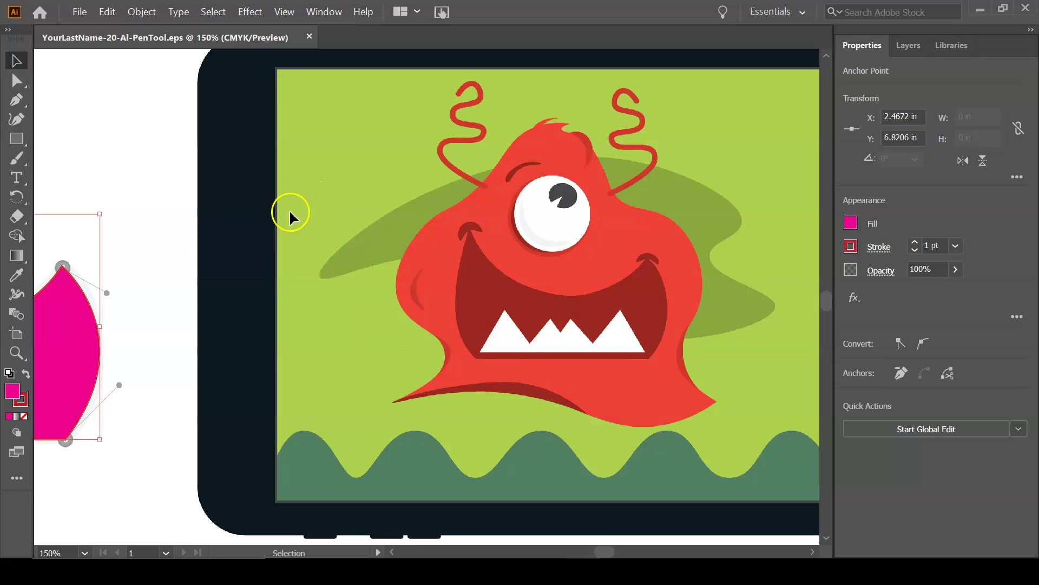
drag(60, 357, 707, 309)
drag(784, 379, 652, 372)
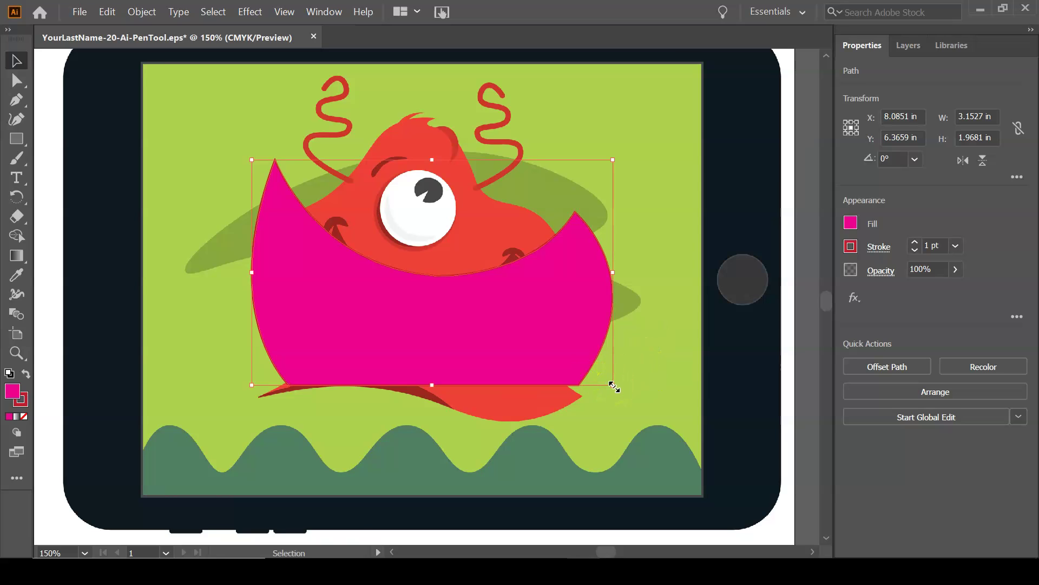
- Scale the mouth proportionally to about 1.90 by 1.18 in, fitting it over the monster's original mouth, and deselect it
drag(614, 386, 454, 308)
click(398, 271)
drag(397, 271, 458, 330)
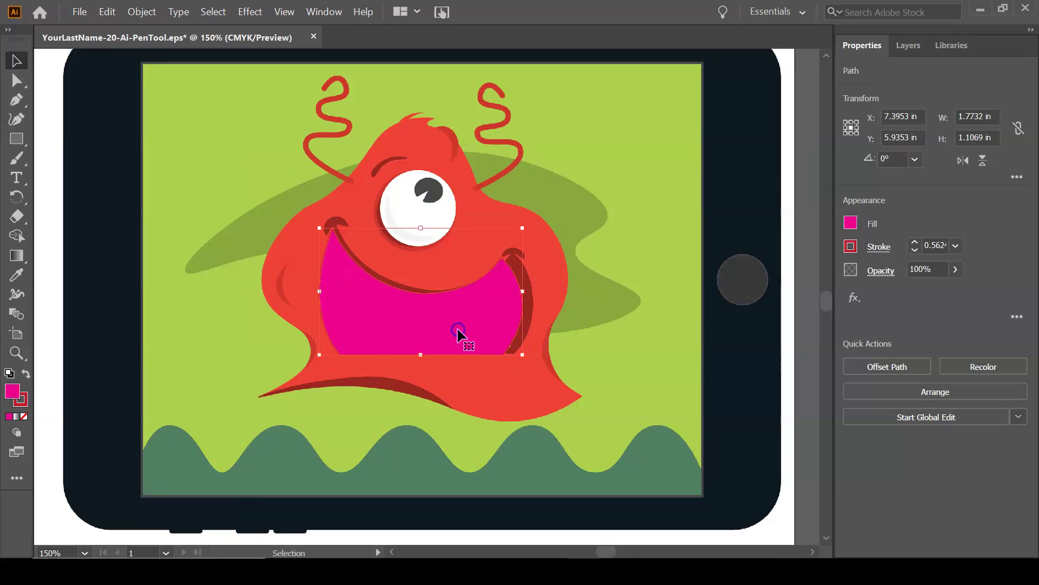
drag(524, 291, 538, 292)
drag(430, 225, 430, 217)
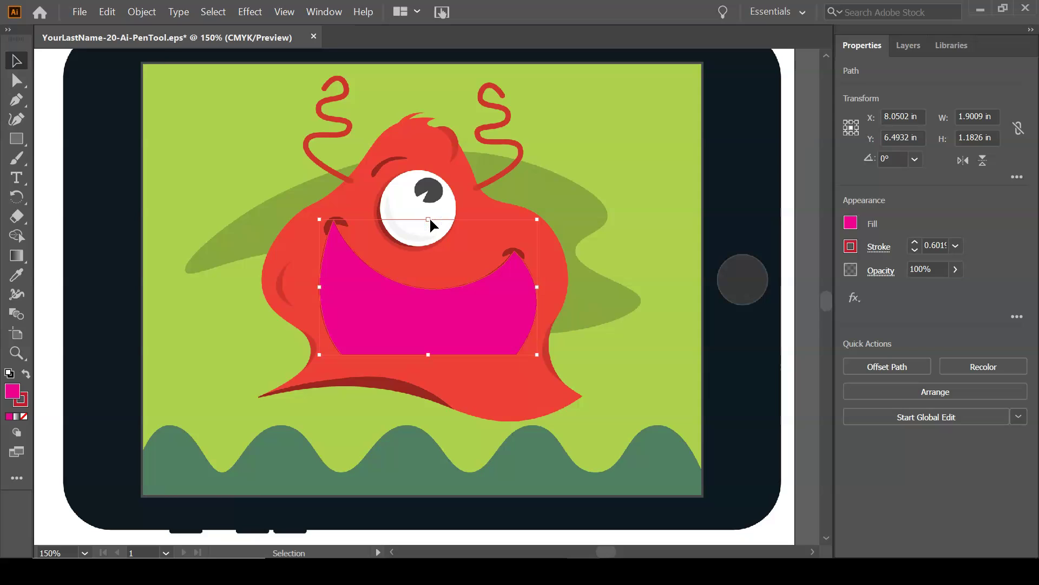
click(605, 332)
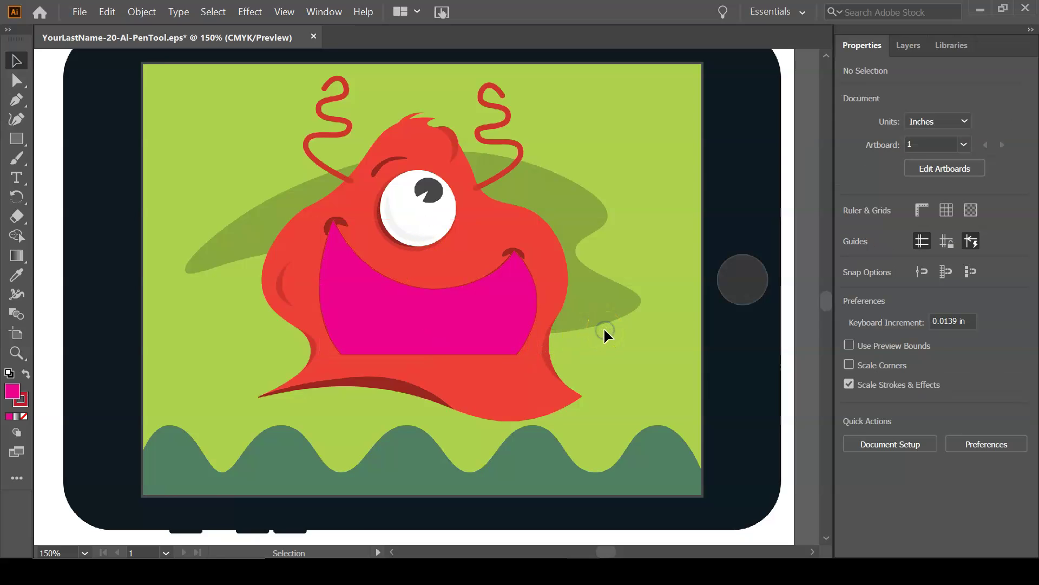
- Hide the magenta mouth path to expose the monster's original mouth and teeth
click(513, 322)
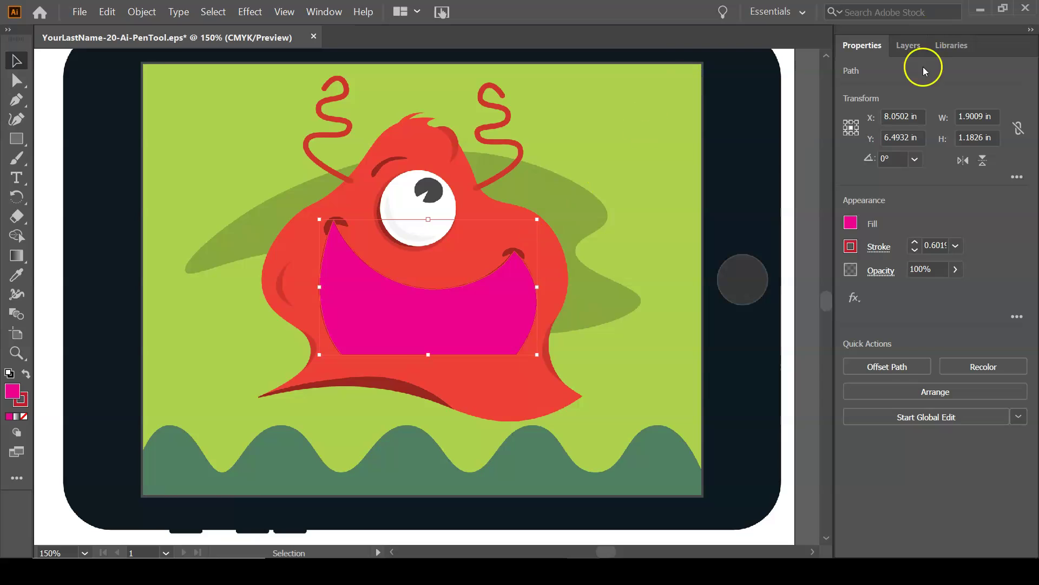
click(905, 45)
click(849, 88)
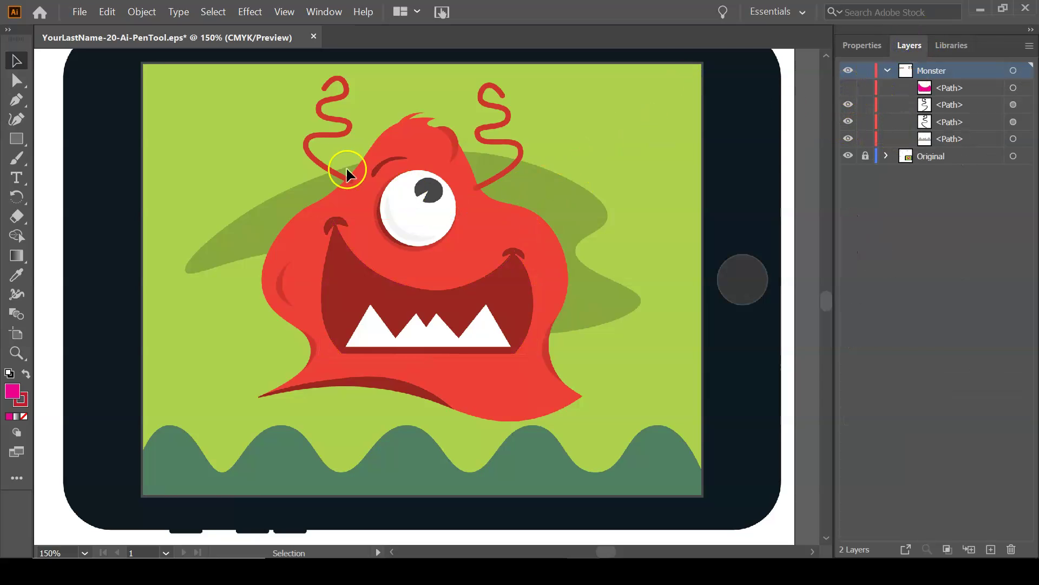
- Move the grey teeth shape from its template onto the monster's mouth in the tablet
key(space)
drag(123, 127, 450, 443)
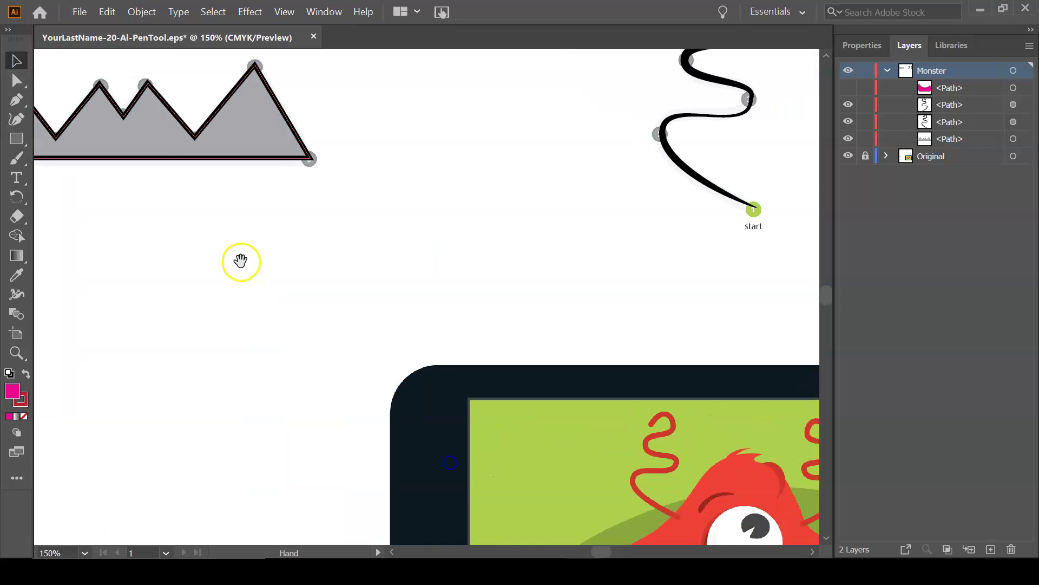
drag(207, 158, 719, 515)
key(space)
drag(673, 406, 368, 158)
drag(314, 262, 463, 430)
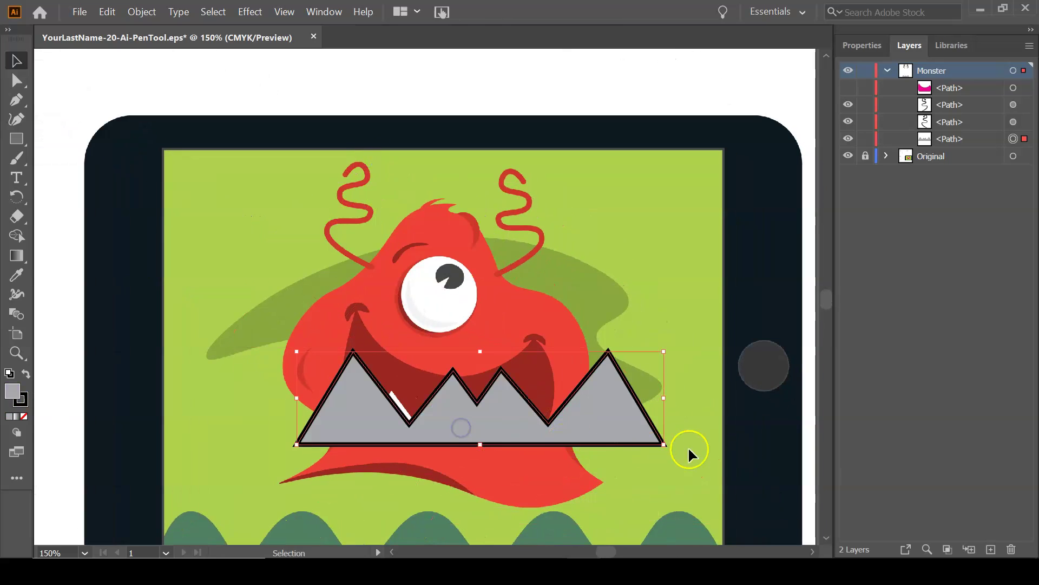
- Scale the grey teeth proportionally and position them to fit over the monster's original white teeth
drag(665, 352, 583, 413)
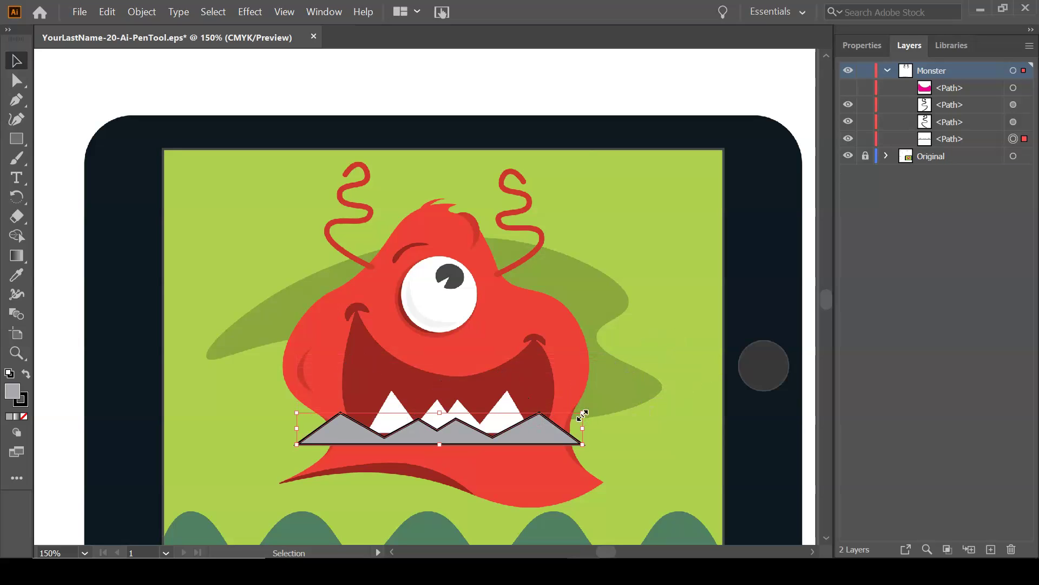
key(ctrl+z)
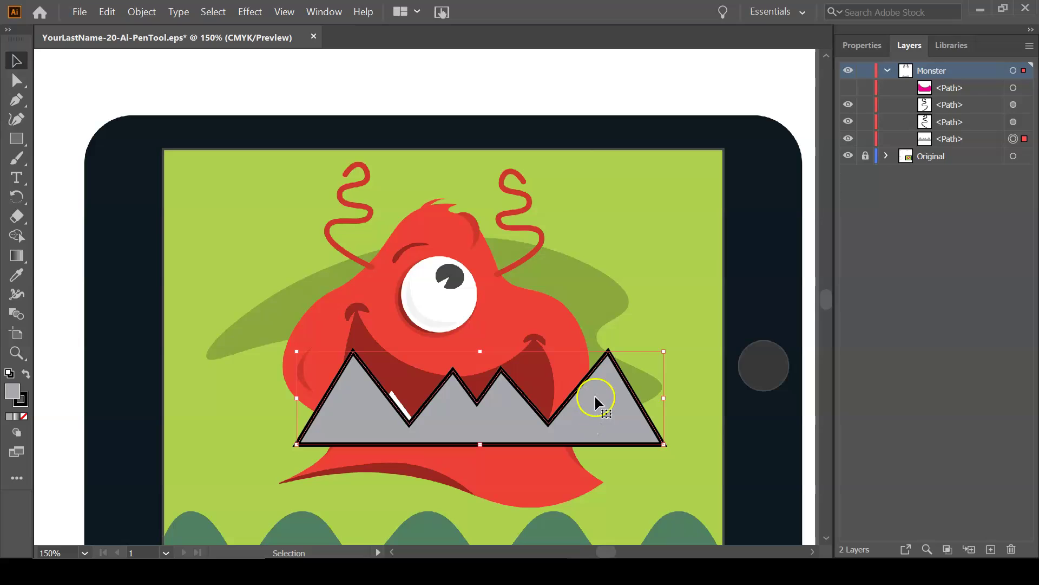
drag(666, 349, 625, 387)
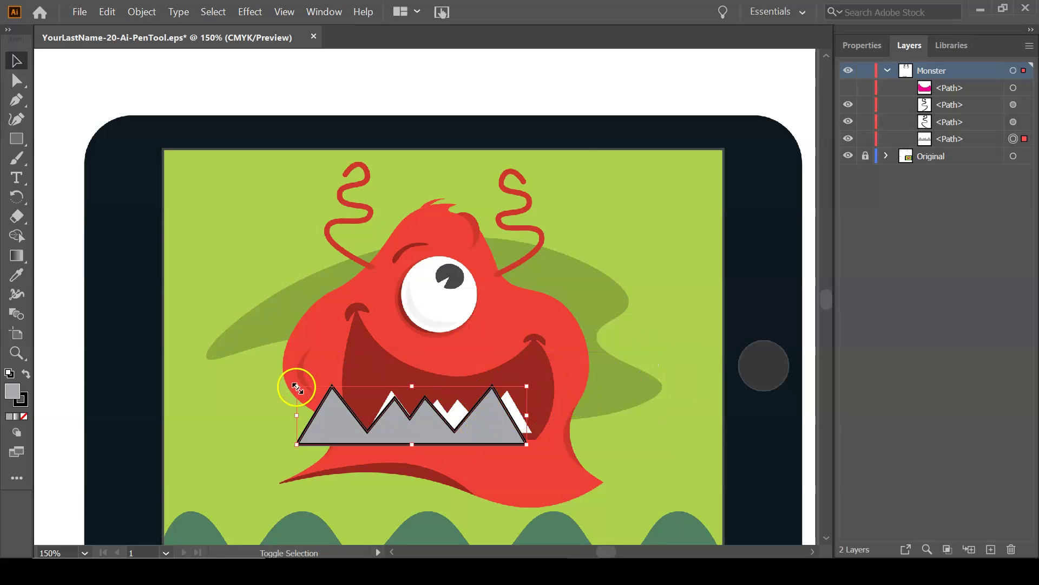
drag(297, 385, 308, 394)
click(360, 421)
drag(360, 422, 378, 412)
drag(544, 435, 529, 430)
drag(341, 383, 391, 405)
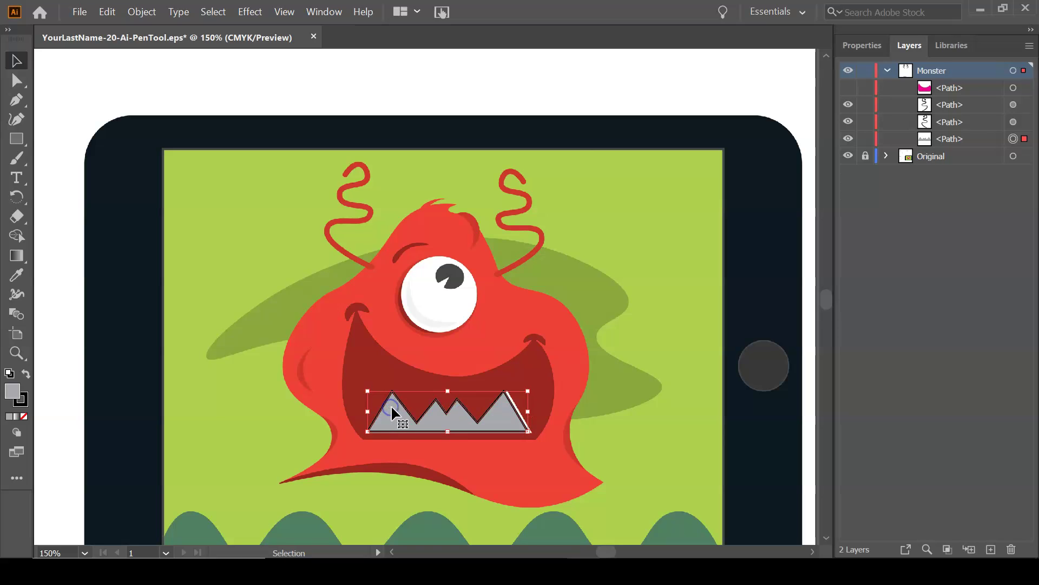
- Show the magenta mouth path again, deselect the teeth, and check the overlapping shapes in Outline view before returning to Preview
click(848, 89)
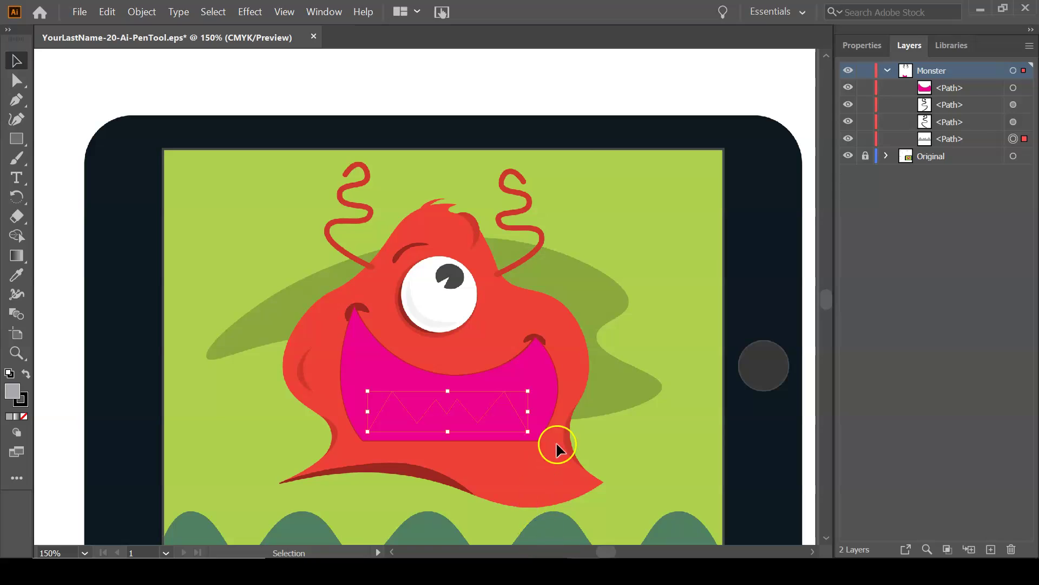
click(665, 432)
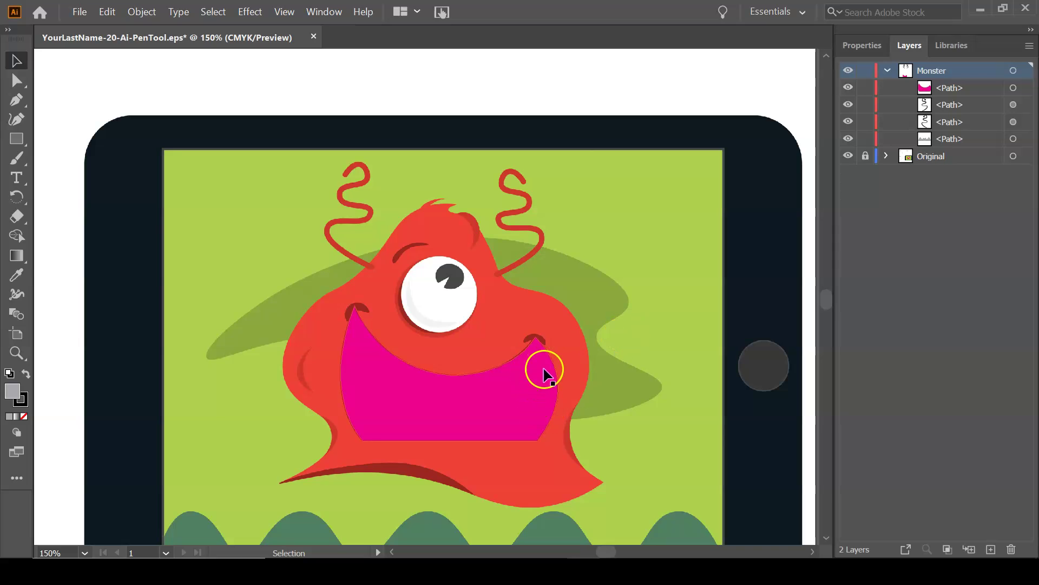
key(ctrl+y)
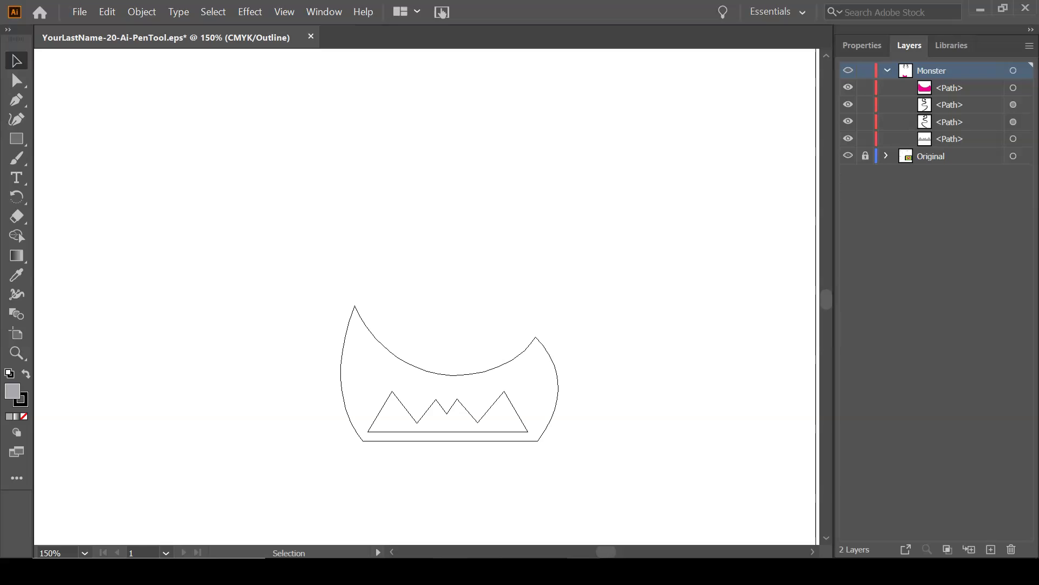
key(ctrl+y)
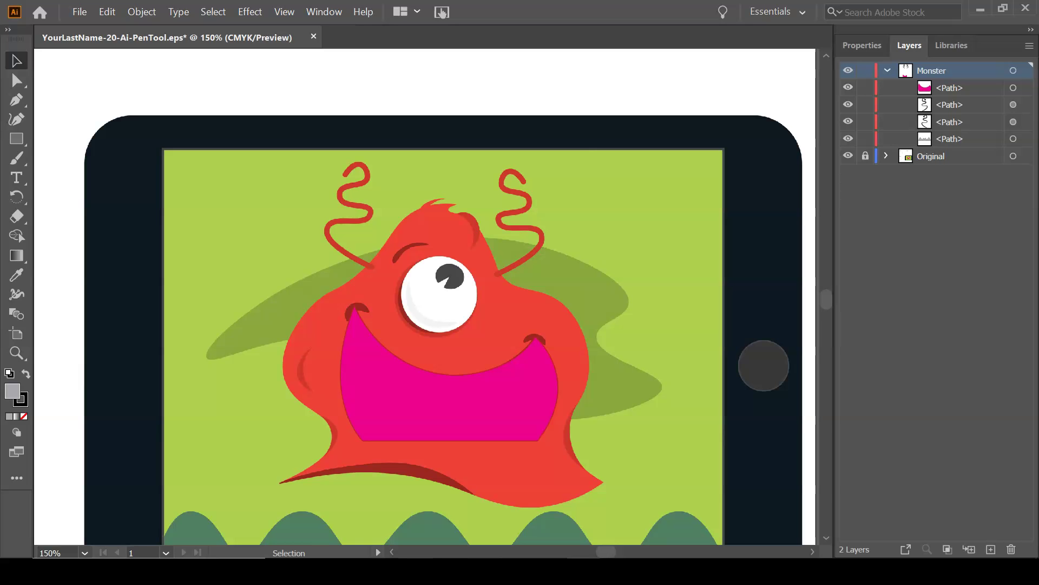
- Send the magenta mouth shape to the back, behind the teeth, and select the teeth
click(539, 371)
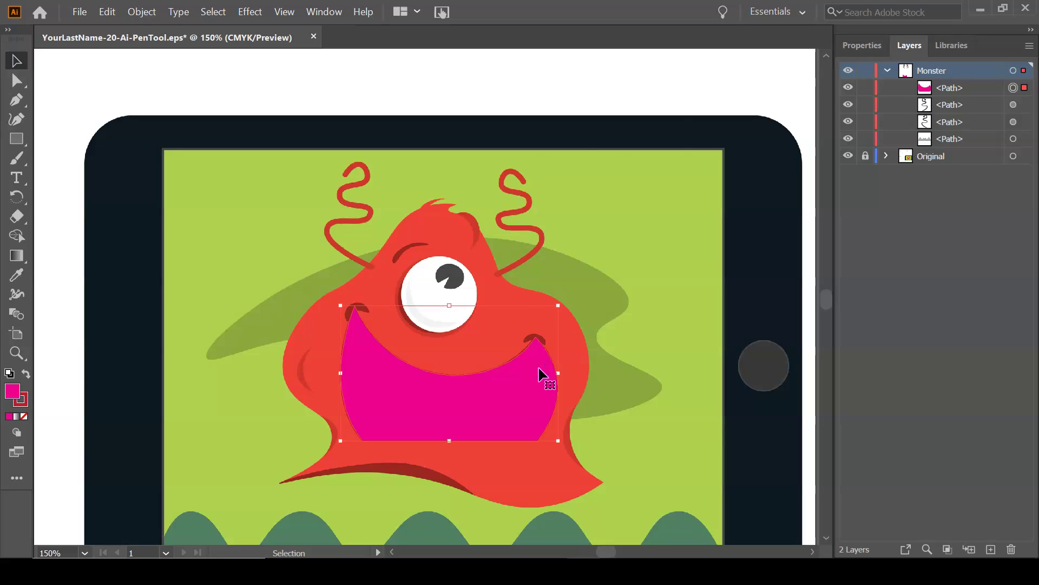
right_click(539, 369)
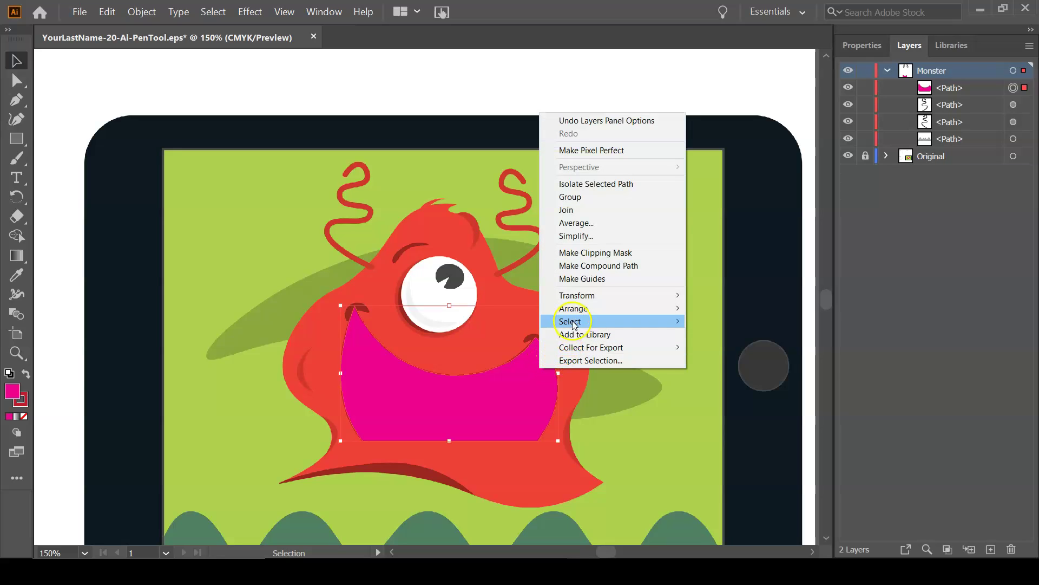
mouse_move(576, 310)
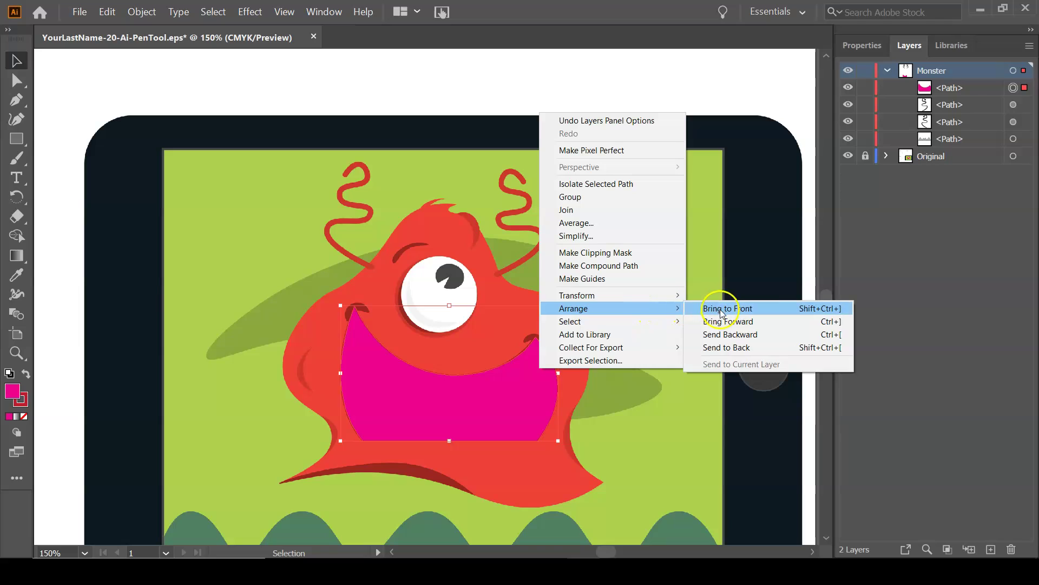
click(726, 348)
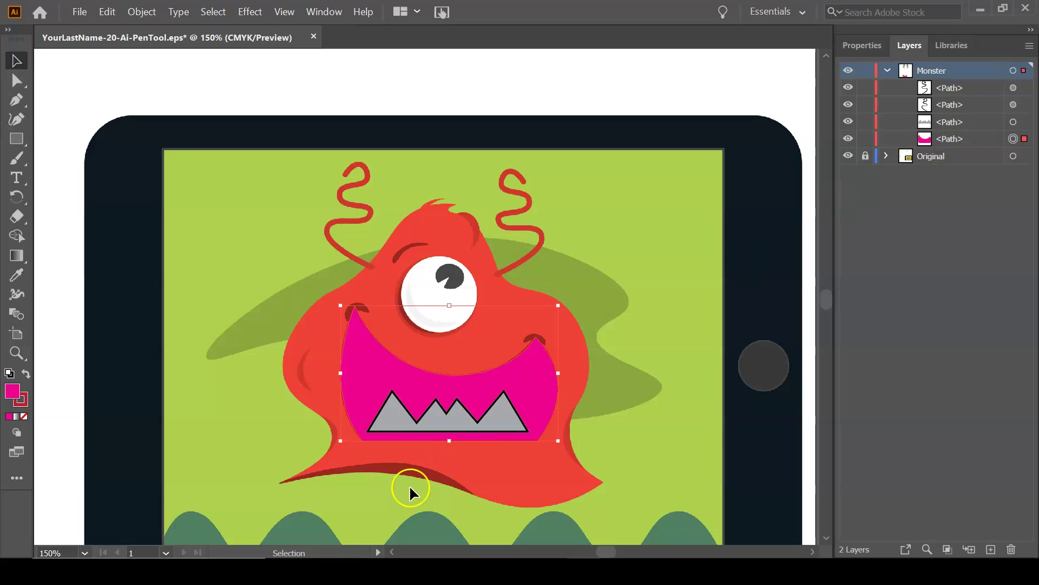
click(469, 427)
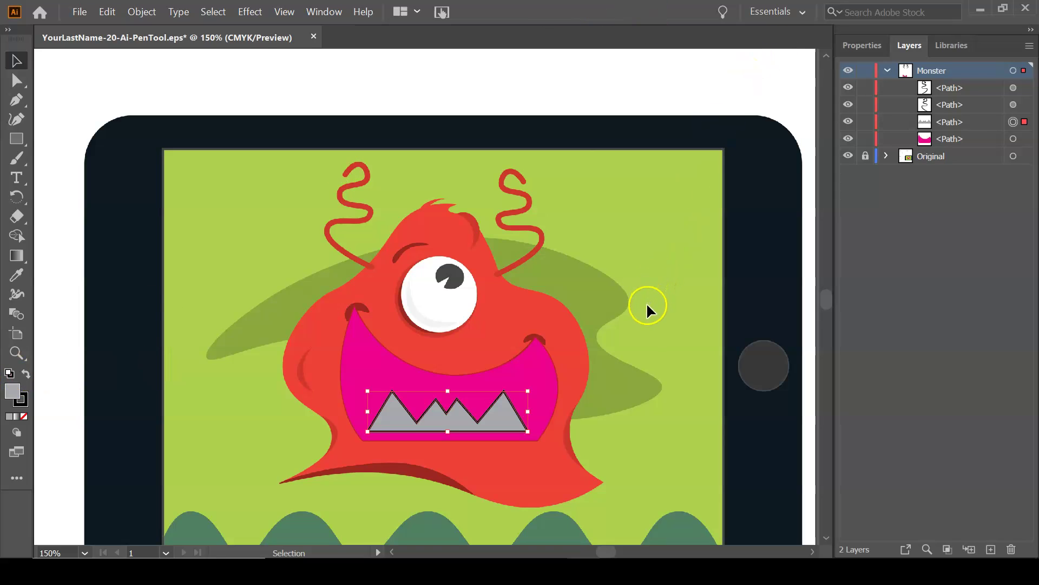
- Place the drawn left antenna on the monster and scale it to fit over the original red one
key(ctrl+1)
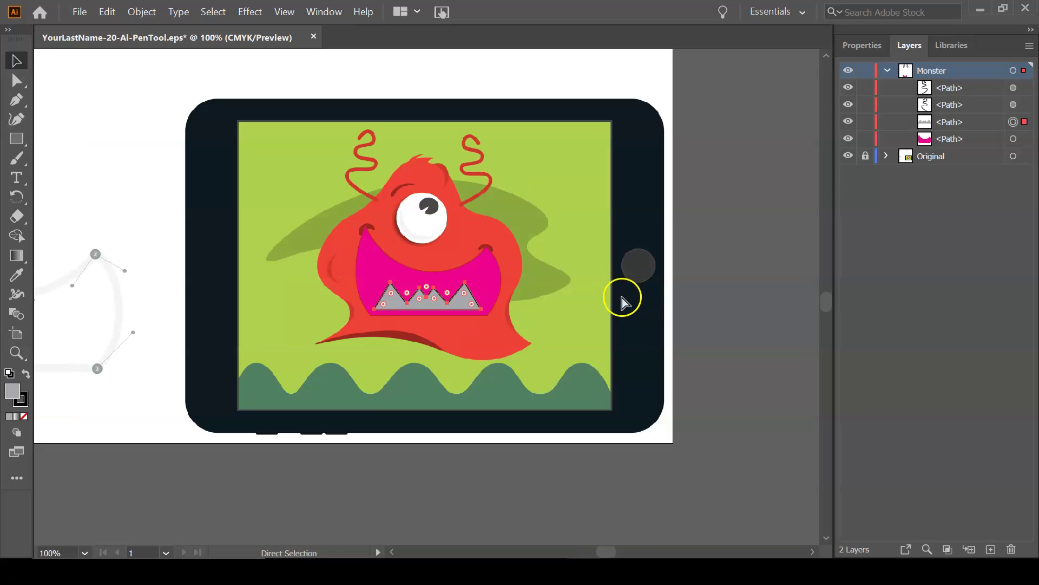
key(space)
drag(556, 124, 545, 329)
drag(394, 154, 361, 390)
drag(389, 297, 332, 335)
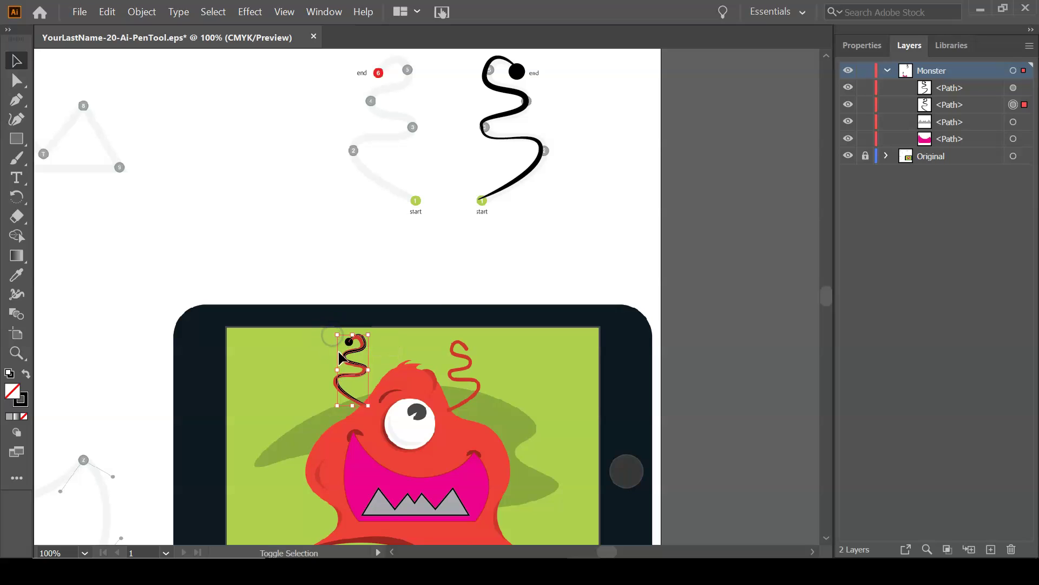
- Place and scale the drawn right antenna over the monster's original one, and check all placed parts in Outline view
drag(538, 144, 476, 379)
drag(482, 291, 520, 200)
click(439, 387)
click(504, 373)
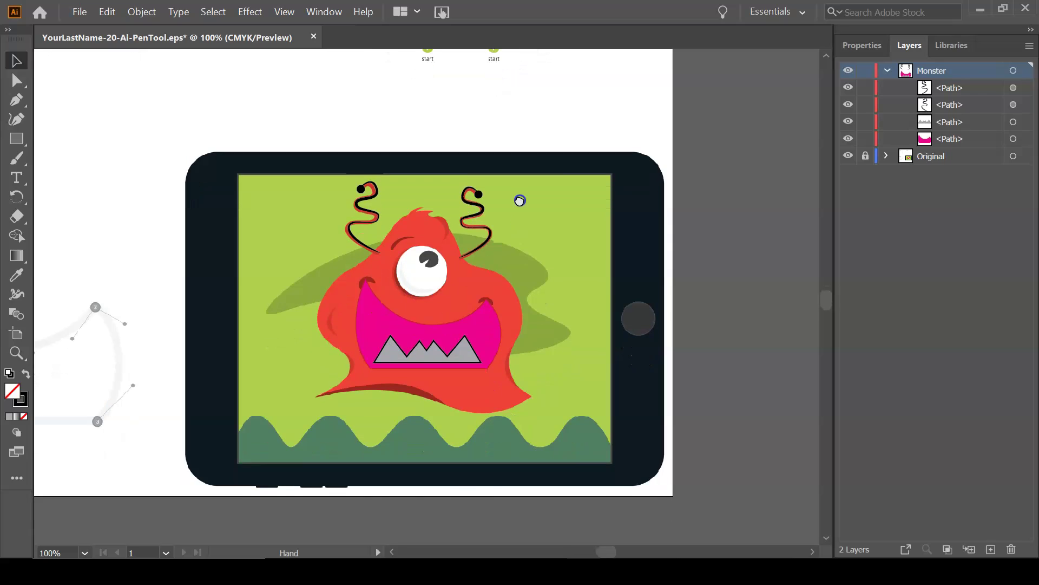
key(ctrl+y)
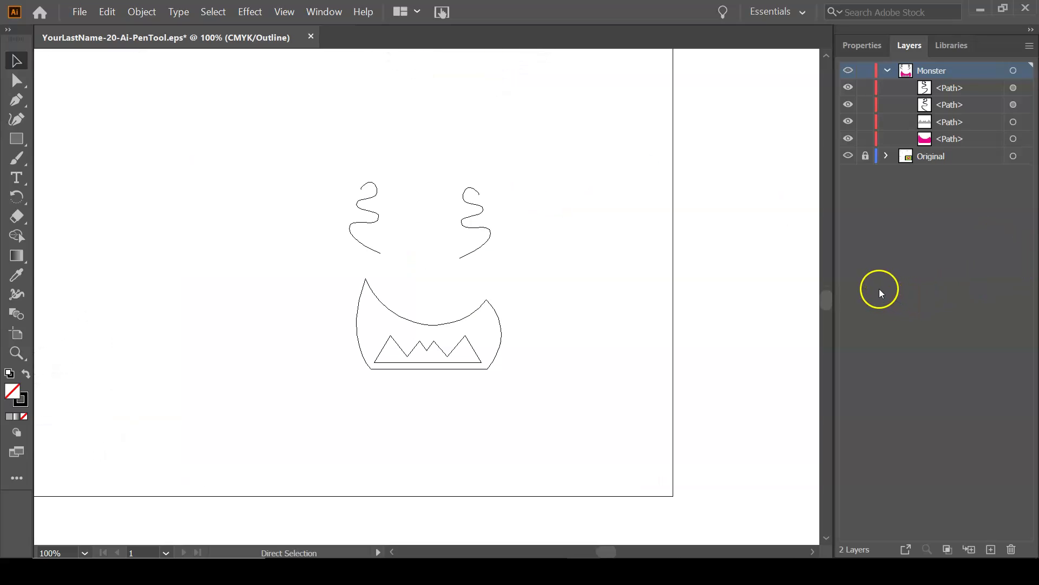
key(ctrl+y)
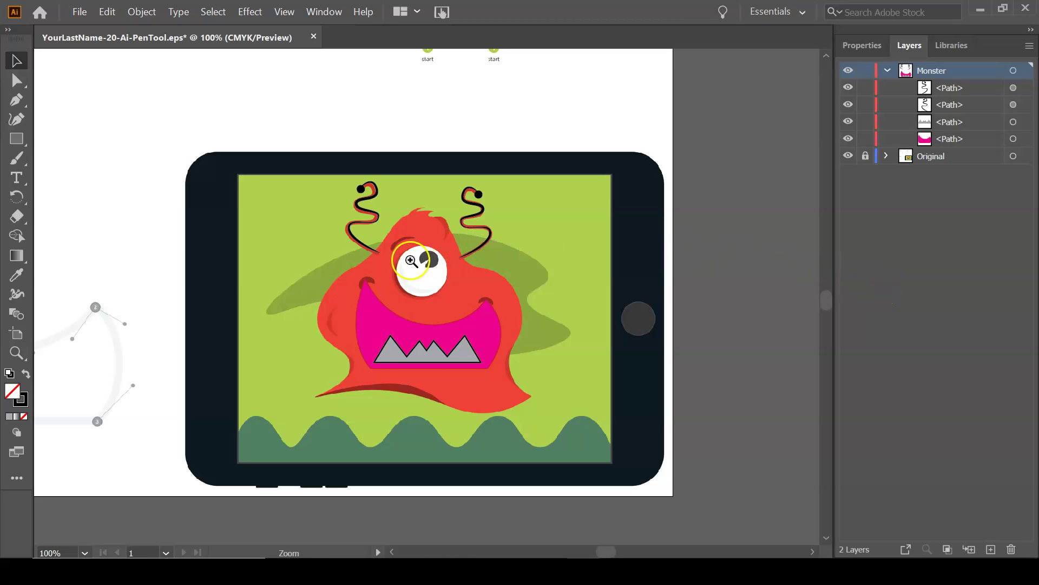
- Start the body outline with the Pen tool, curving along the monster's bottom edge from its left tip to its right tip
click(392, 254)
click(392, 254)
drag(447, 325, 374, 192)
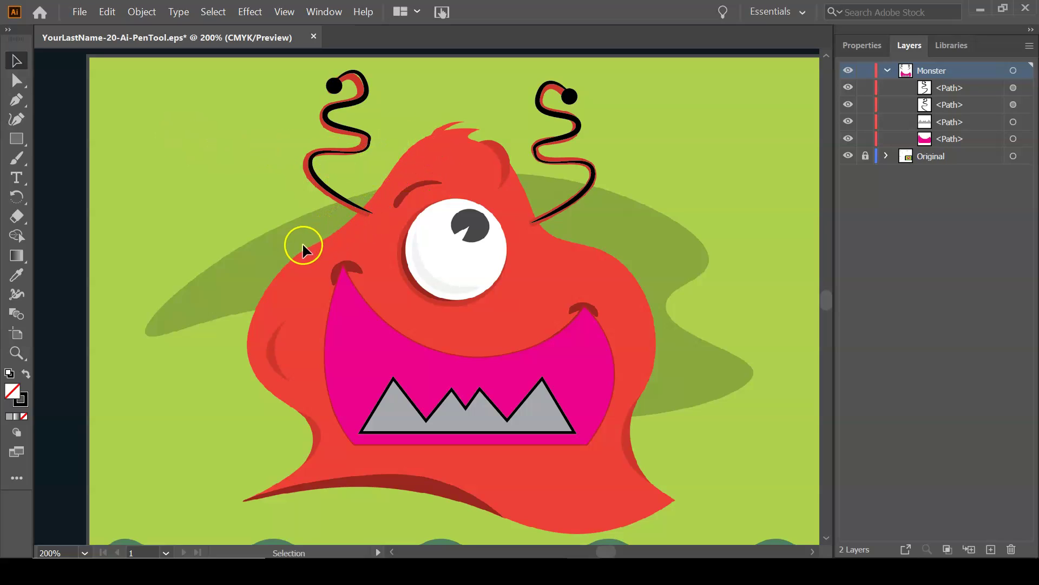
click(16, 99)
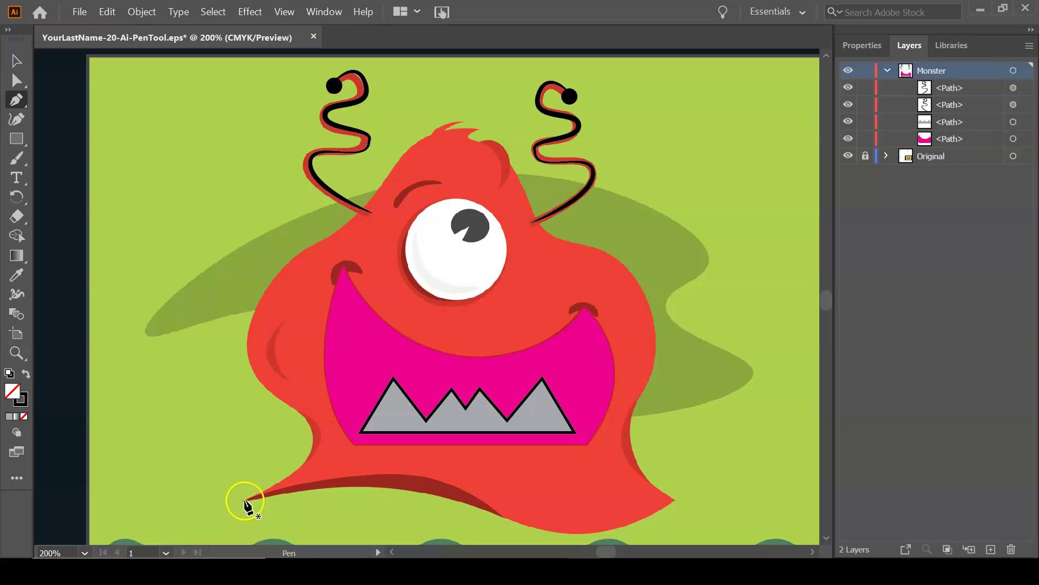
click(245, 500)
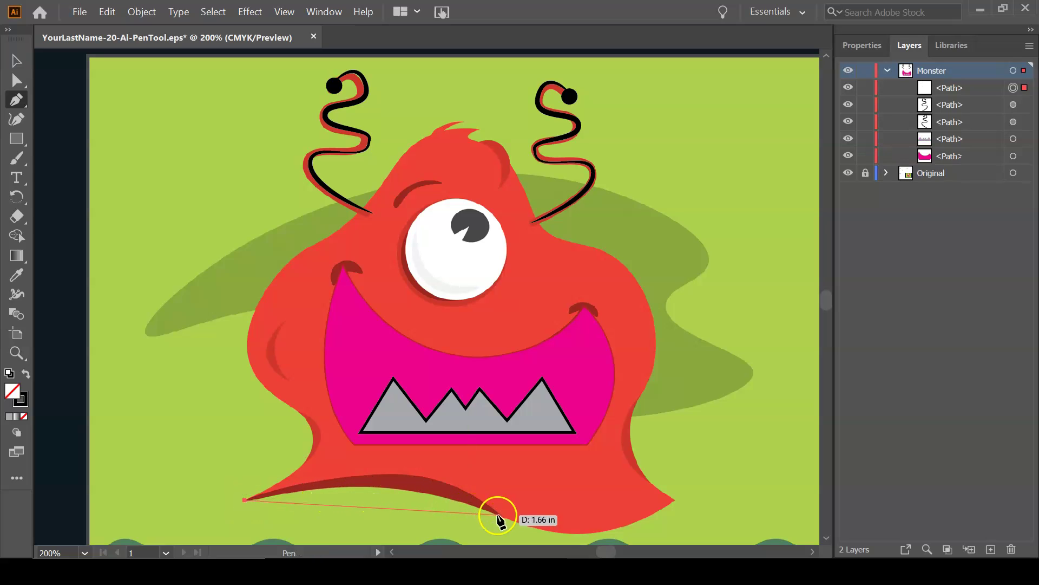
drag(499, 514, 620, 240)
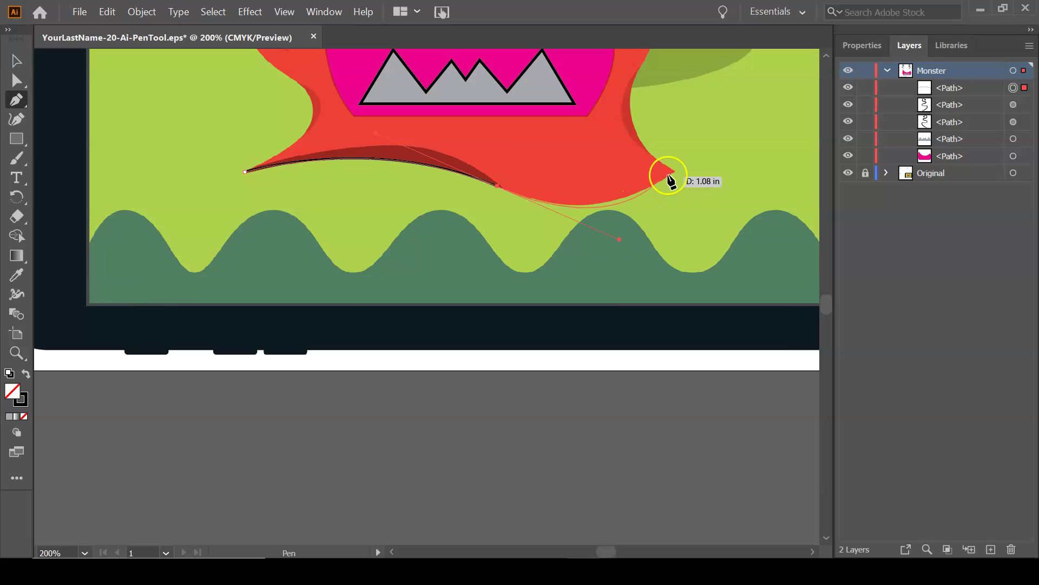
click(677, 173)
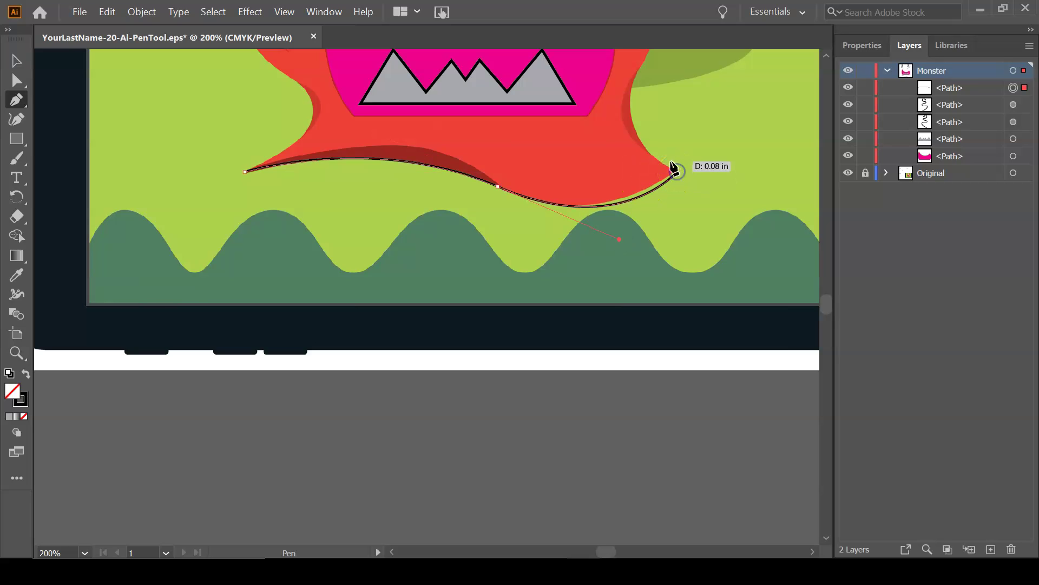
drag(662, 144, 600, 394)
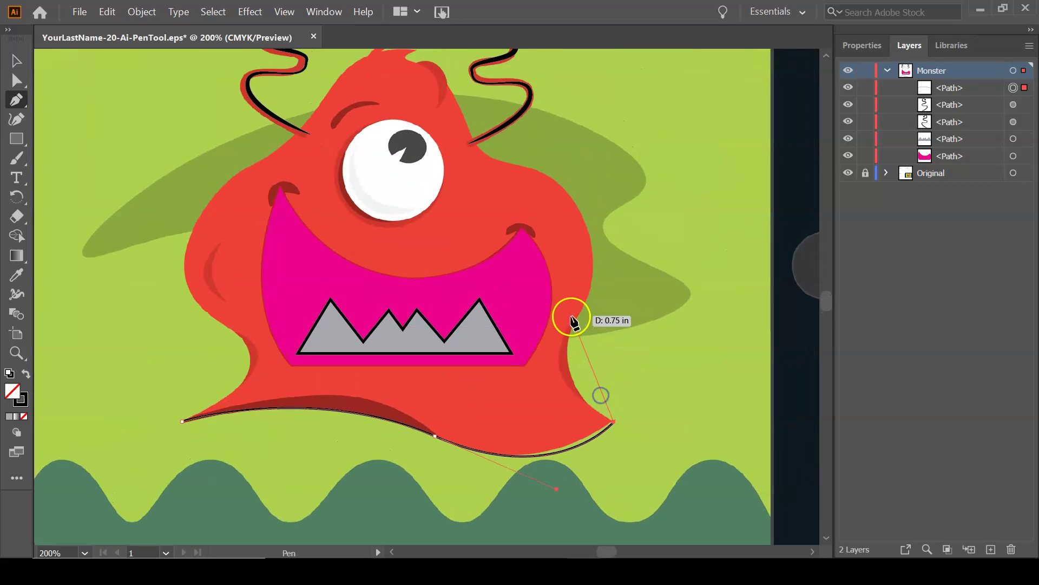
- Continue the body outline with curves up the monster's right side, past the right antenna's base to the head
drag(580, 315, 620, 245)
drag(563, 178, 559, 186)
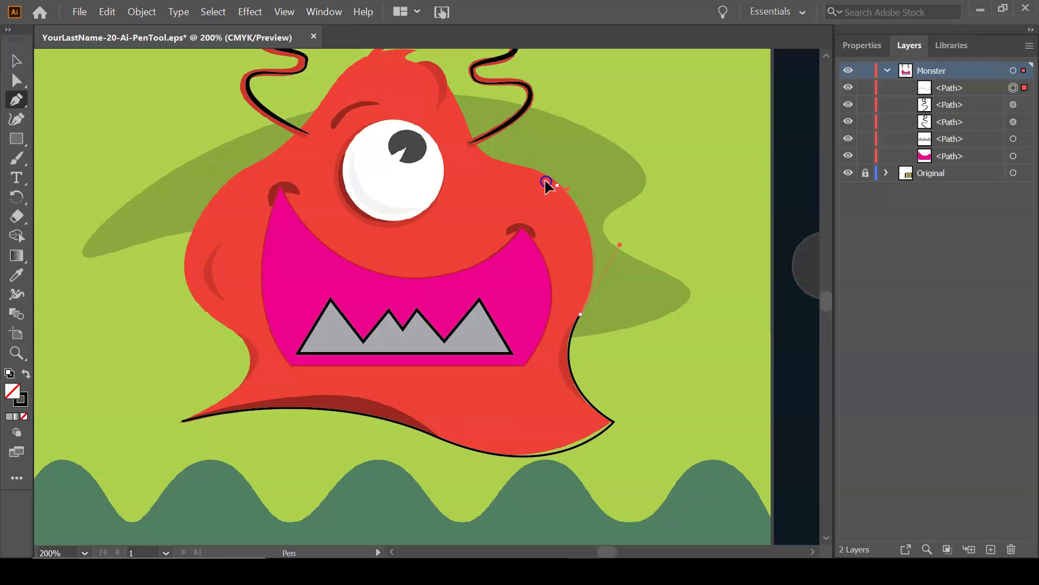
drag(543, 174, 464, 120)
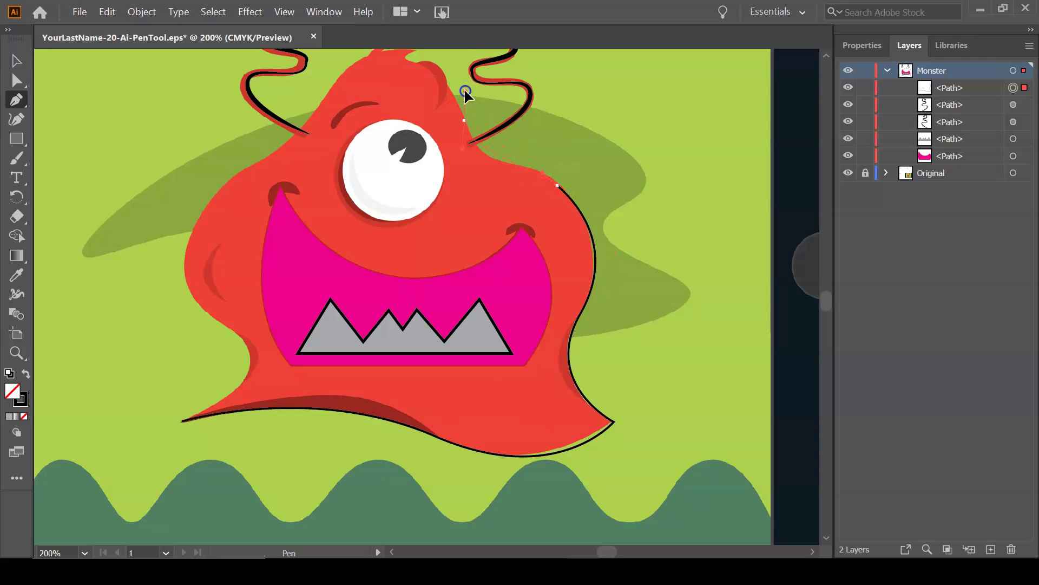
drag(455, 77, 424, 198)
- Curve the body outline over the head and down the left side, closing it at the bottom-left starting point
drag(343, 225, 295, 285)
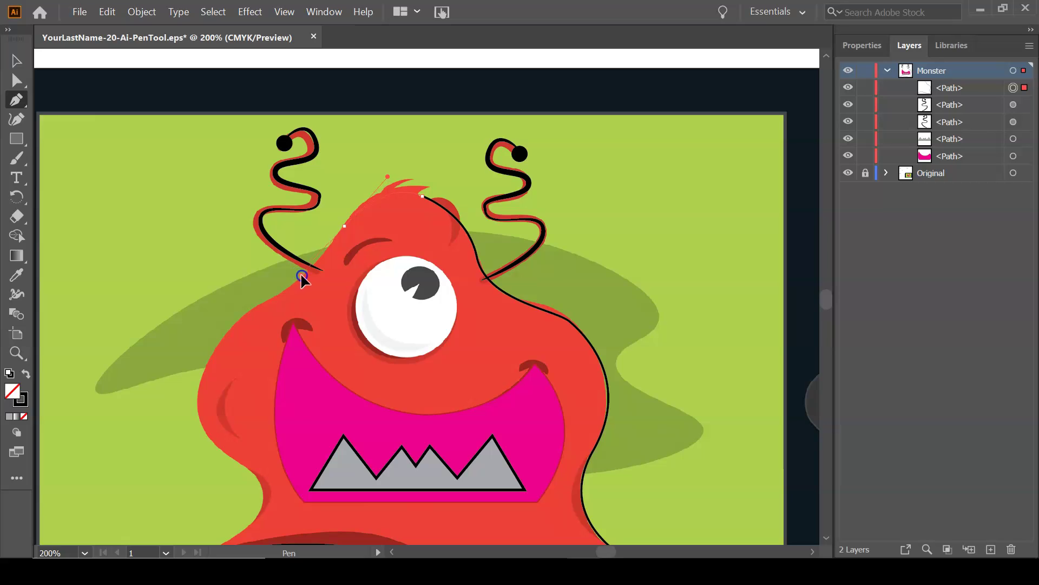
drag(310, 277, 253, 311)
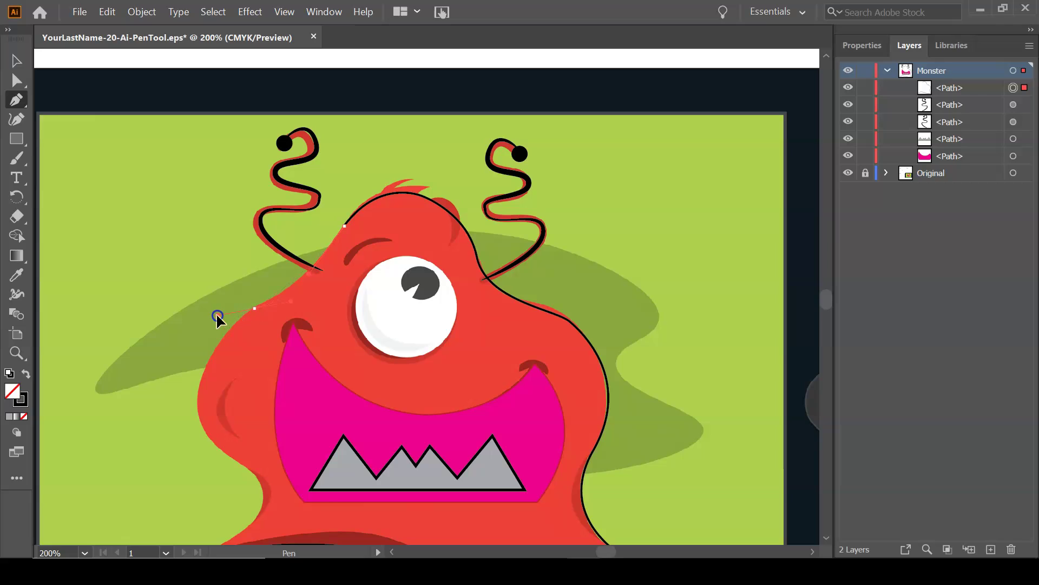
drag(189, 346, 190, 348)
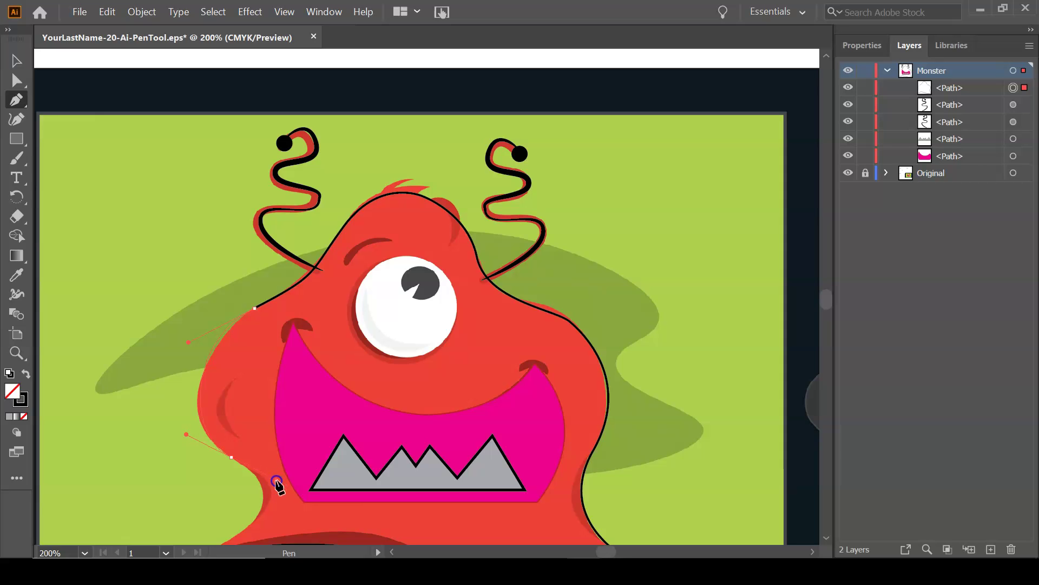
drag(276, 466, 336, 304)
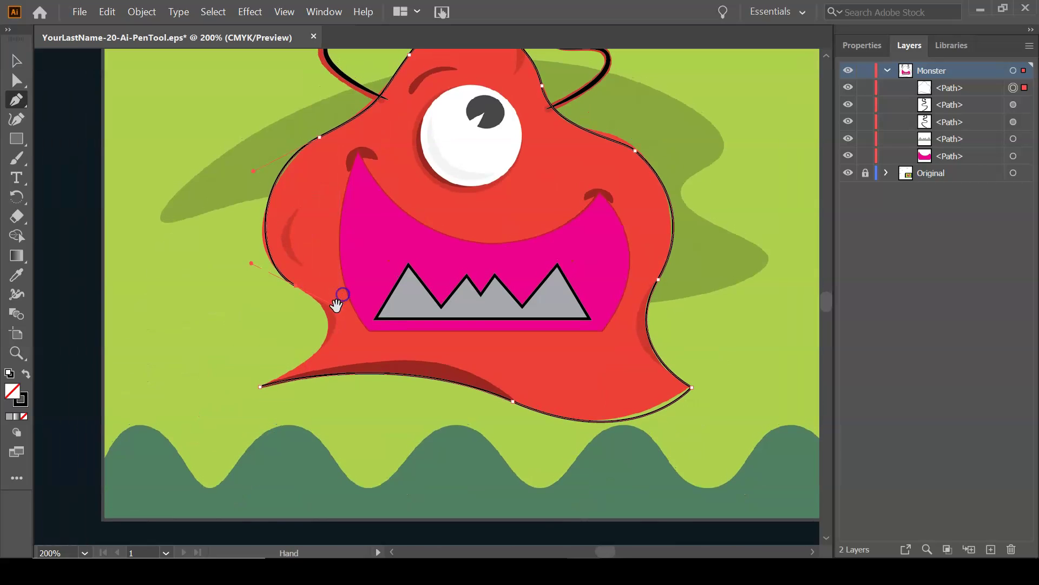
drag(261, 388, 170, 429)
drag(526, 320, 483, 423)
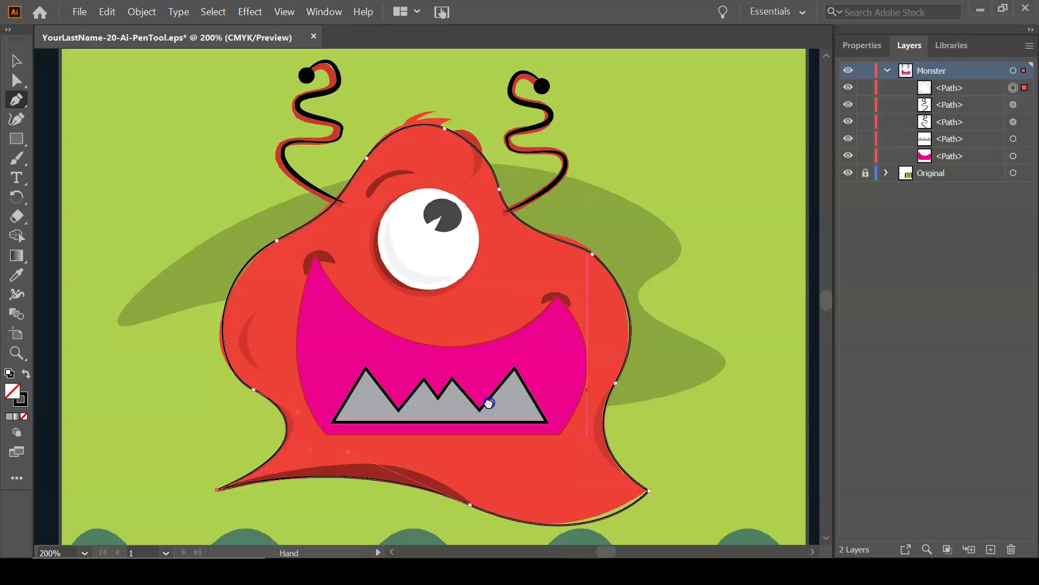
- Fill the closed body outline with the CMYK Blue swatch
click(865, 50)
click(850, 222)
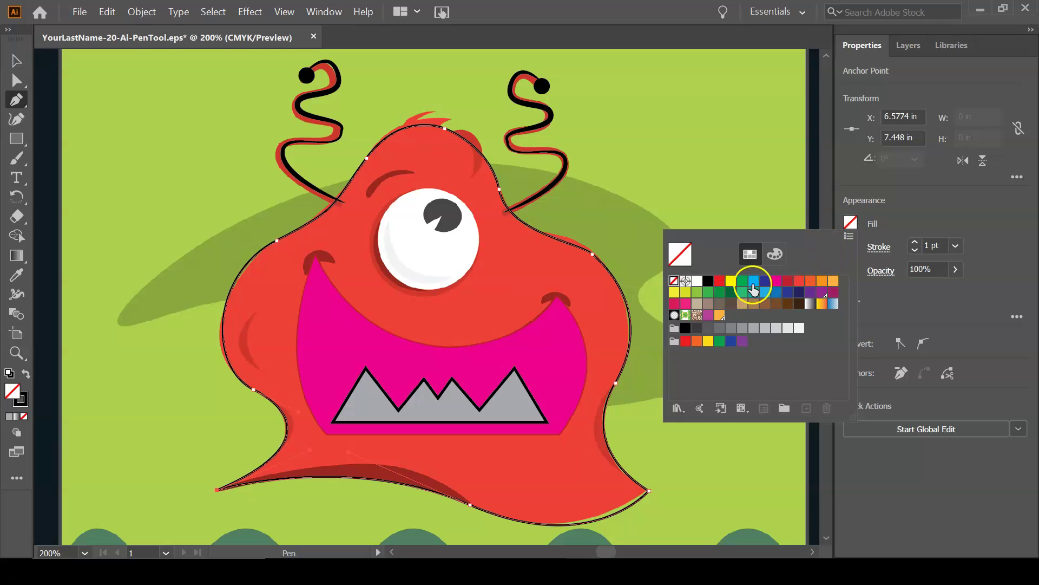
click(764, 287)
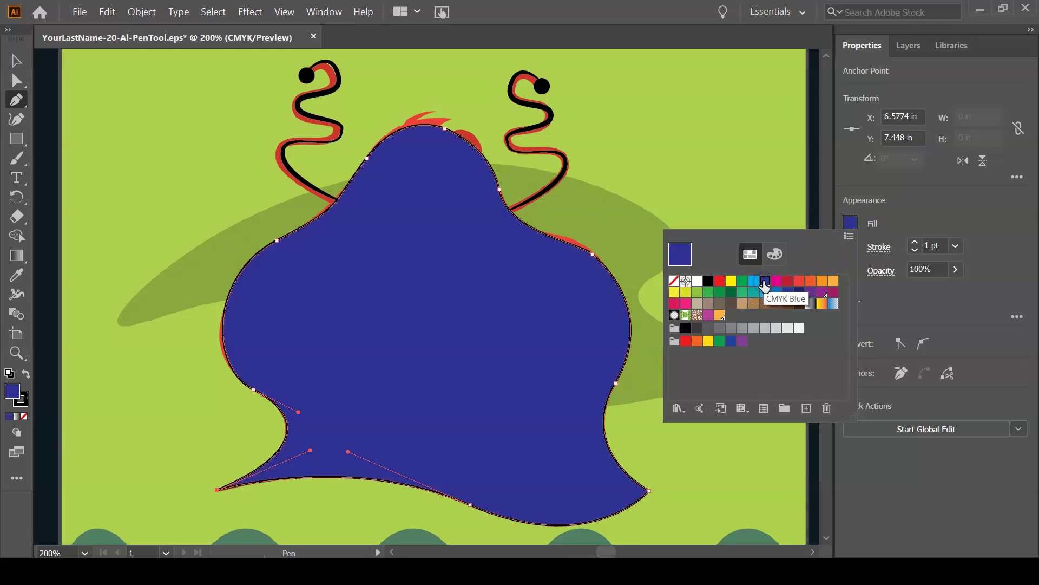
click(482, 245)
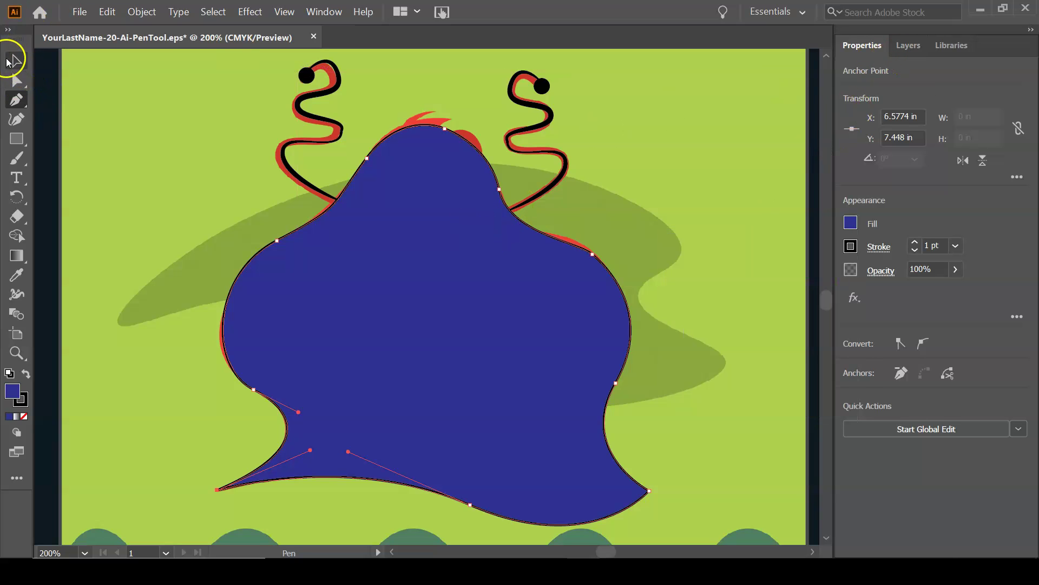
- Send the blue body shape to the back of the Monster layer, behind the mouth, teeth and antennae
click(18, 64)
right_click(447, 224)
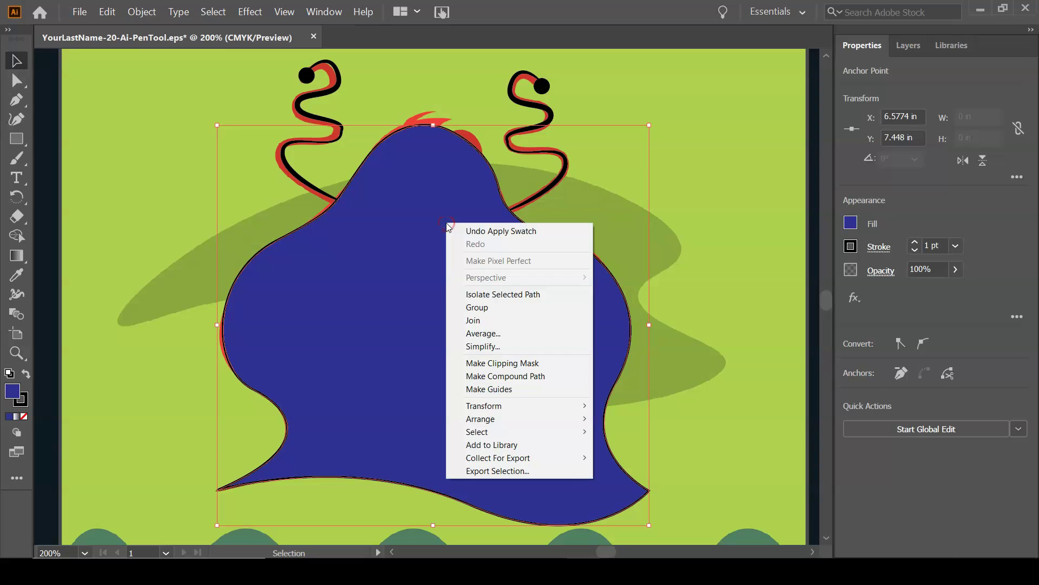
mouse_move(529, 419)
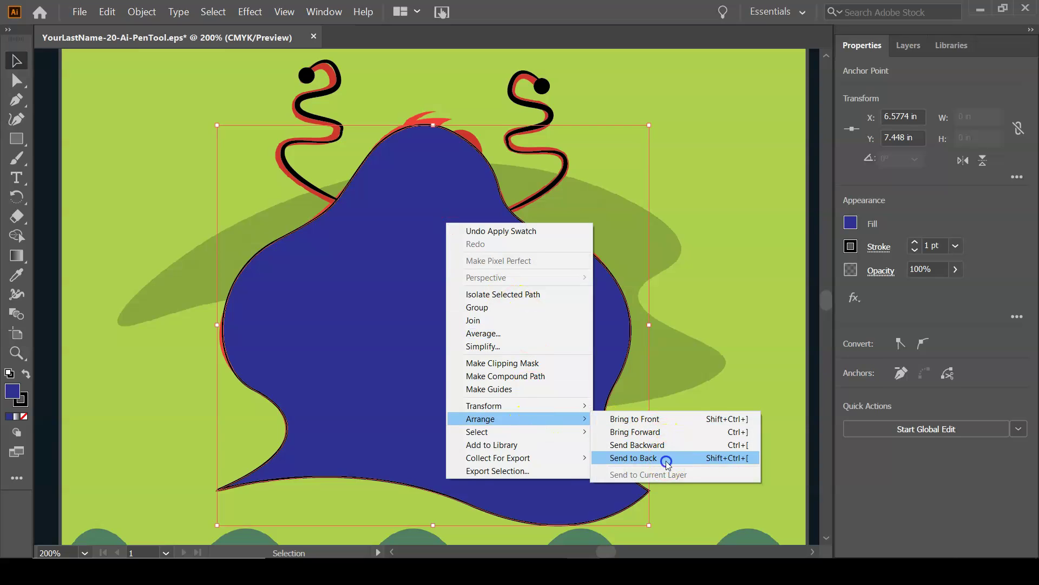
click(666, 459)
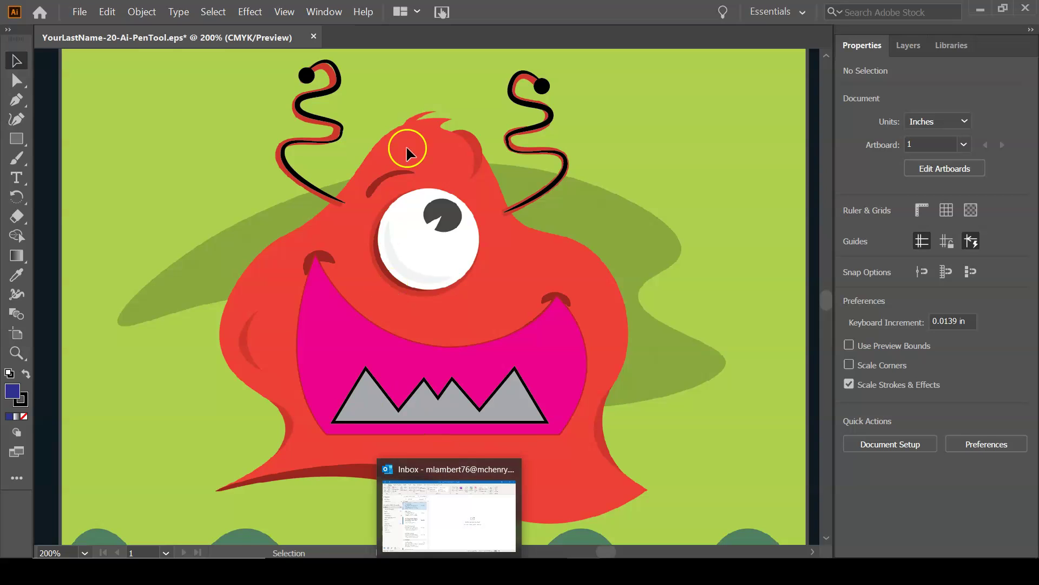
- Draw a blue ellipse about 0.27 by 0.23 in over the monster's pupil and give it a black stroke
drag(20, 134, 66, 158)
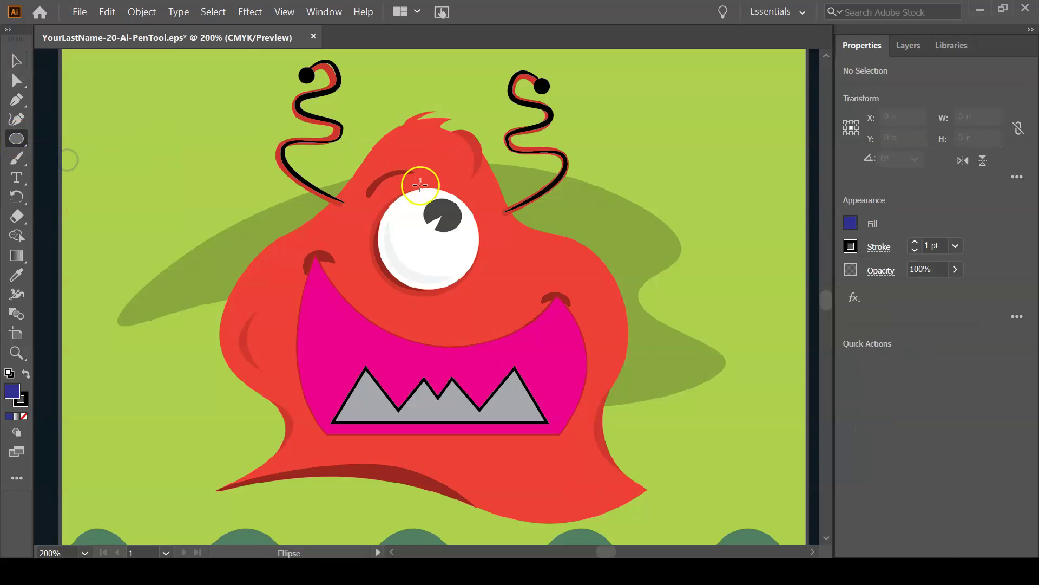
drag(422, 198, 462, 232)
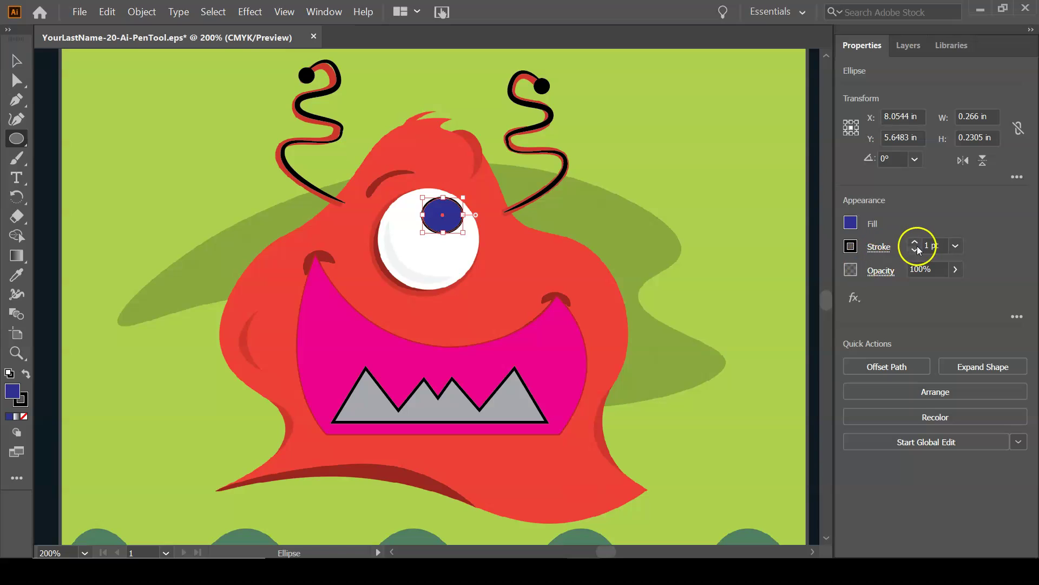
click(849, 250)
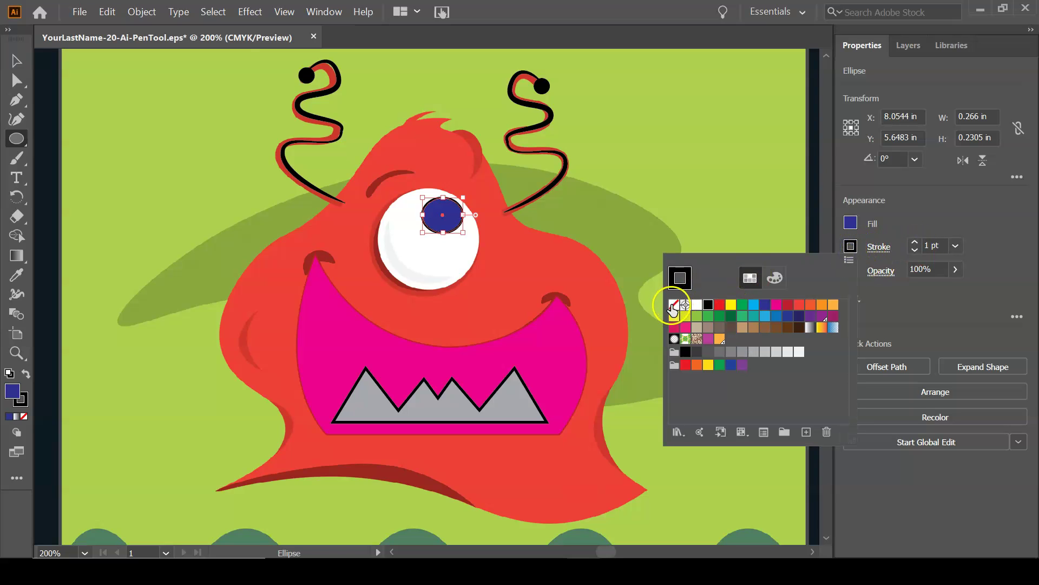
click(674, 305)
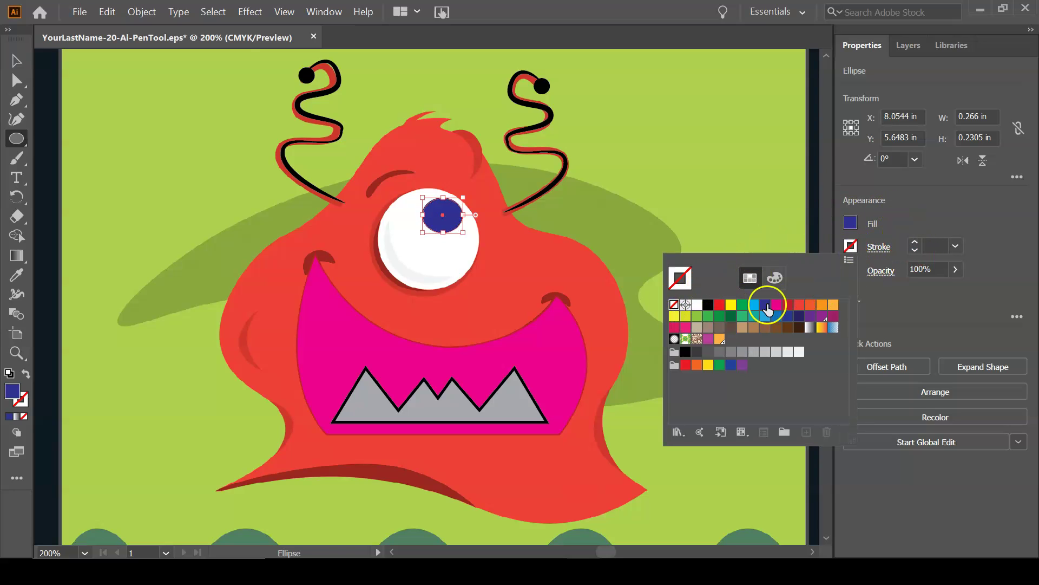
click(708, 304)
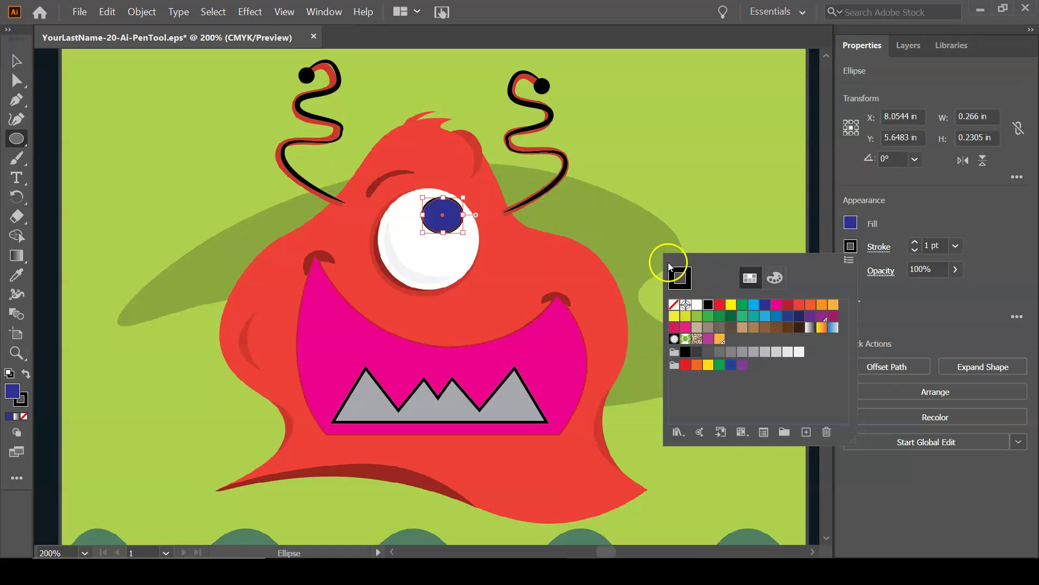
key(Escape)
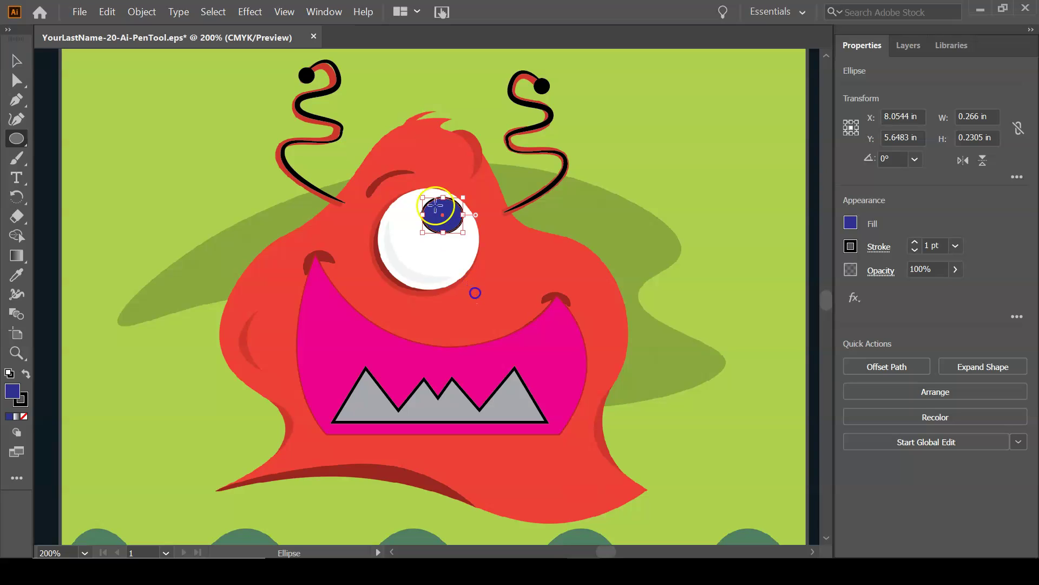
- Draw a circle about 0.69 in across over the monster's eyeball, with a white fill and no stroke
drag(379, 191, 484, 285)
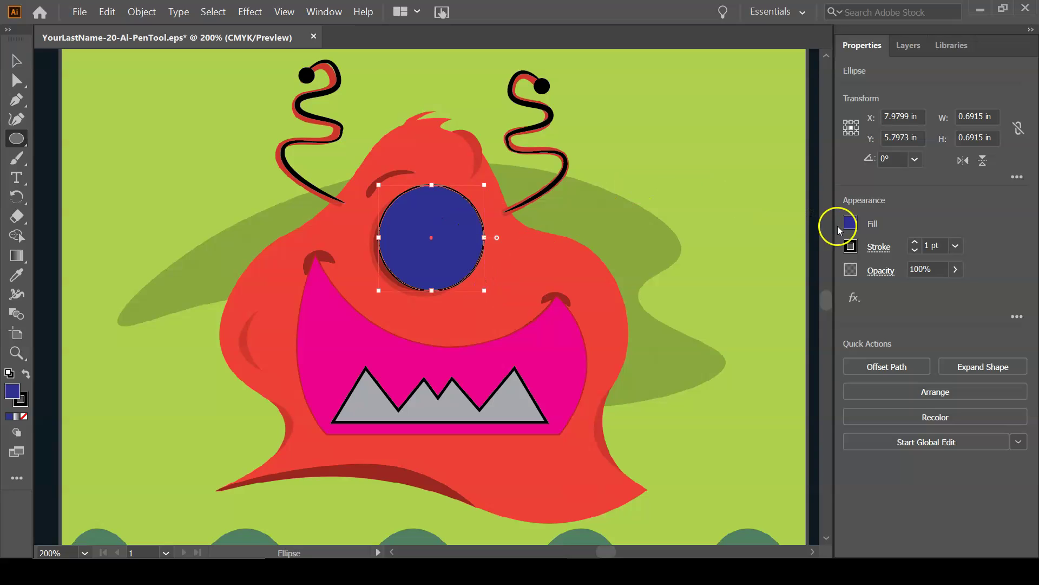
click(854, 226)
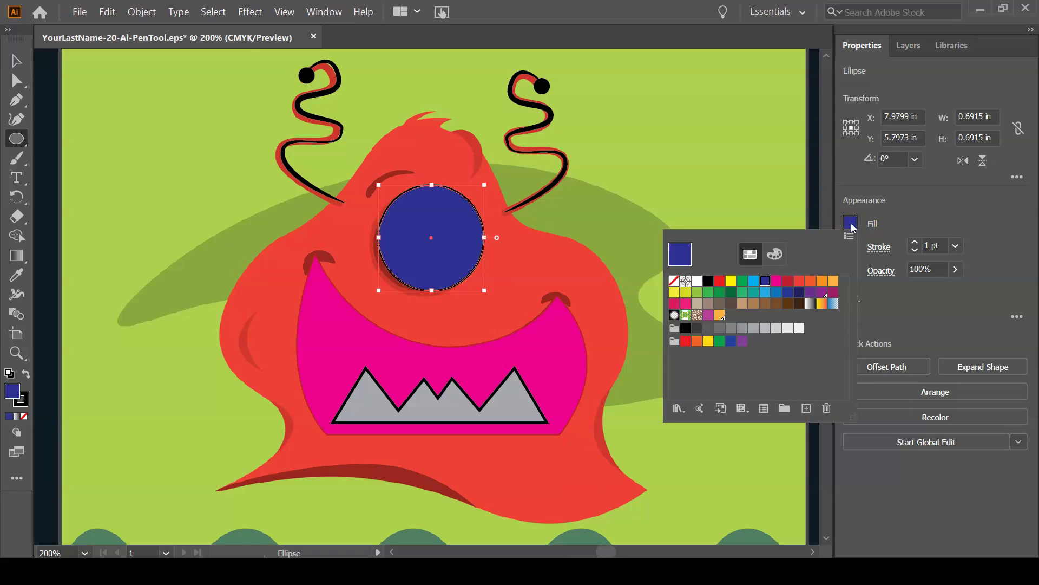
click(698, 281)
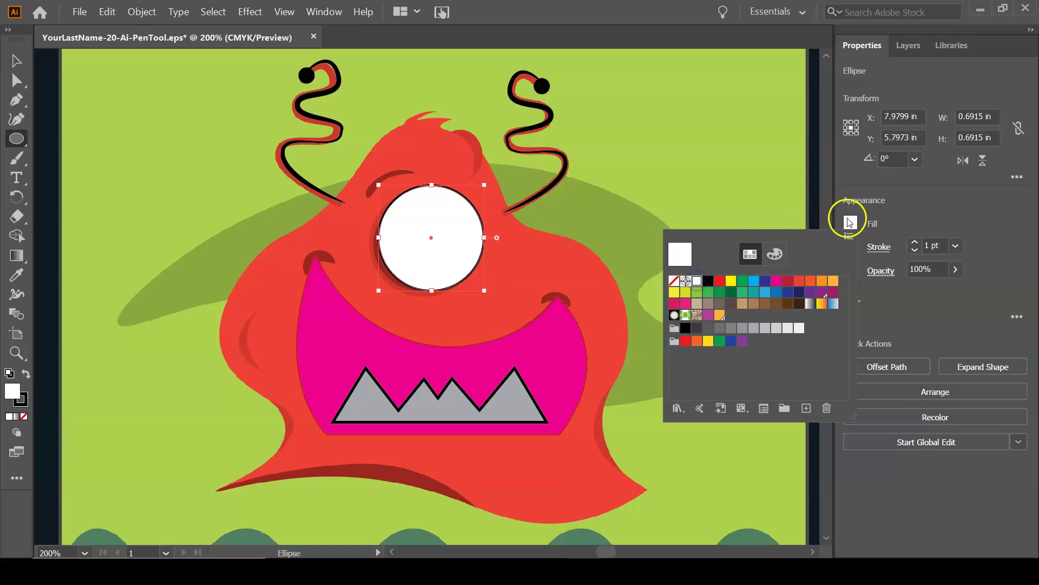
click(932, 219)
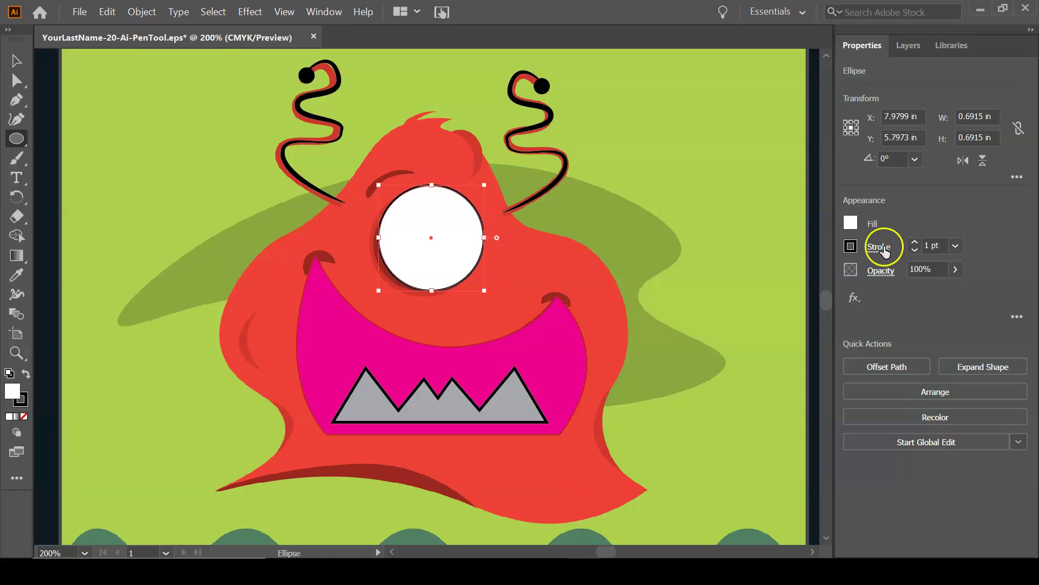
click(850, 247)
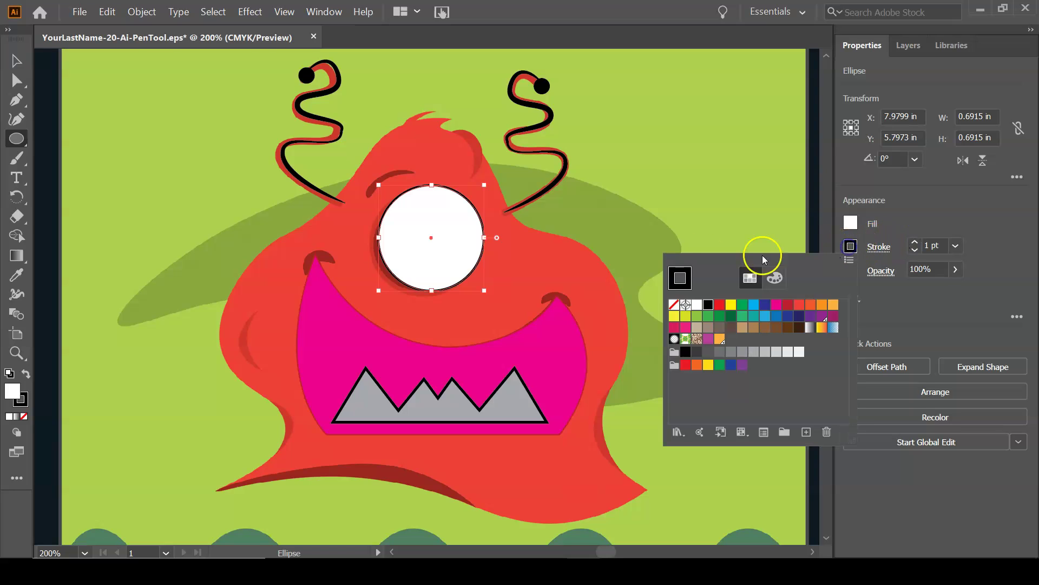
click(674, 304)
click(880, 201)
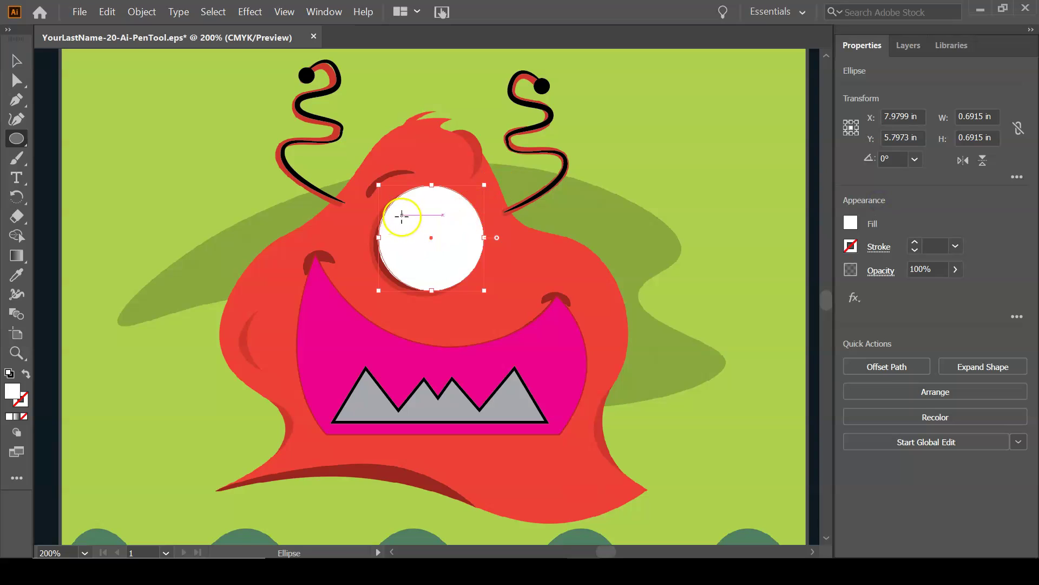
- Send the white eyeball circle backward so it sits behind the blue pupil
click(15, 61)
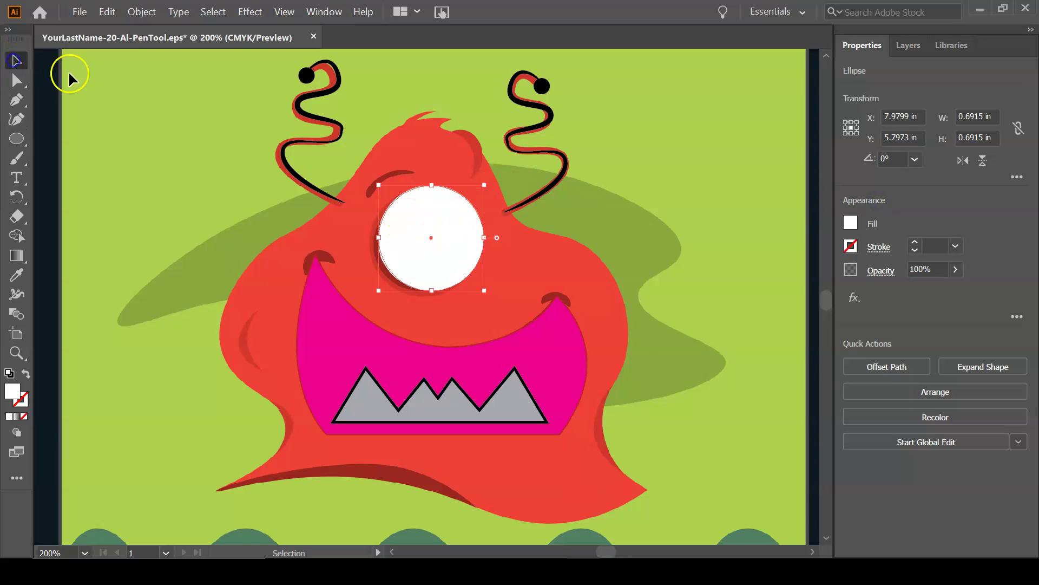
right_click(444, 217)
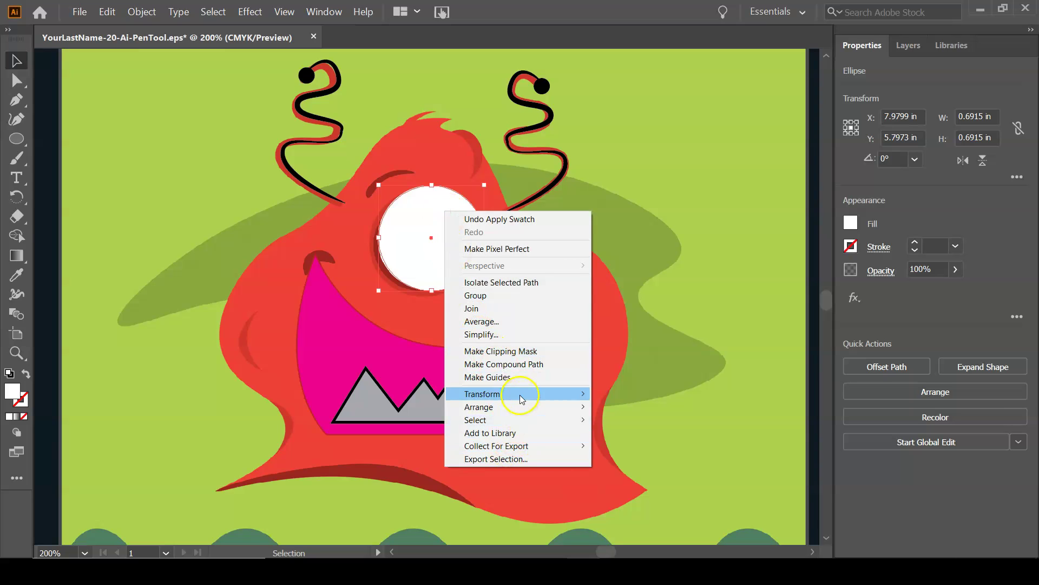
mouse_move(522, 407)
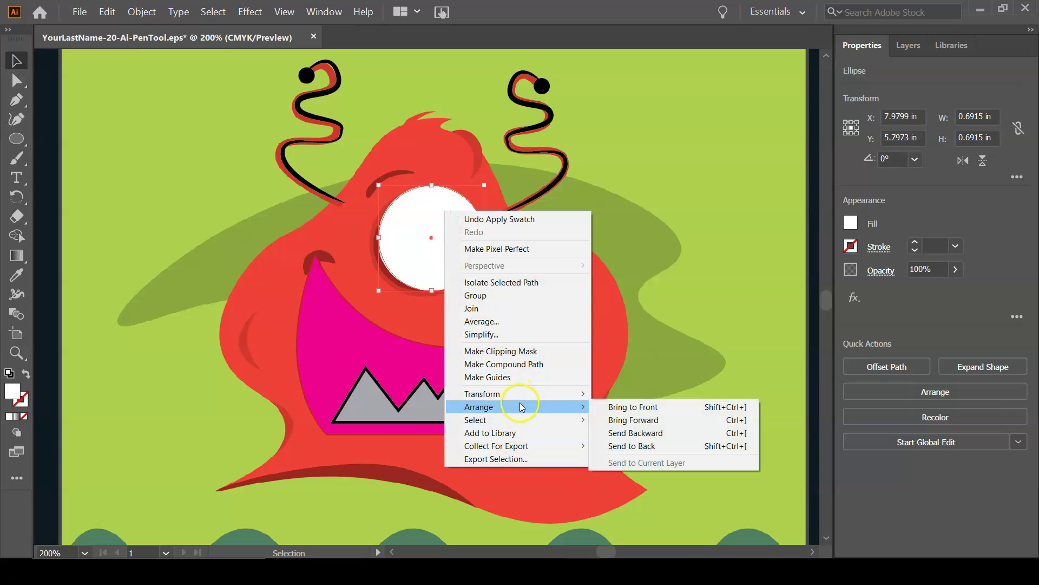
click(649, 436)
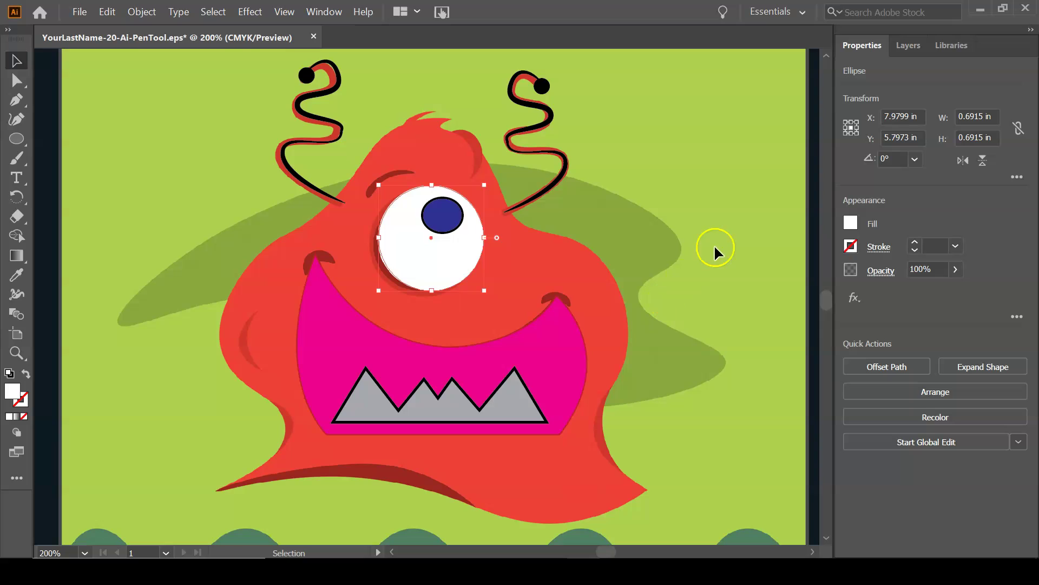
- Make the hidden blue body path in the Monster layer visible again and deselect the eyeball
click(909, 45)
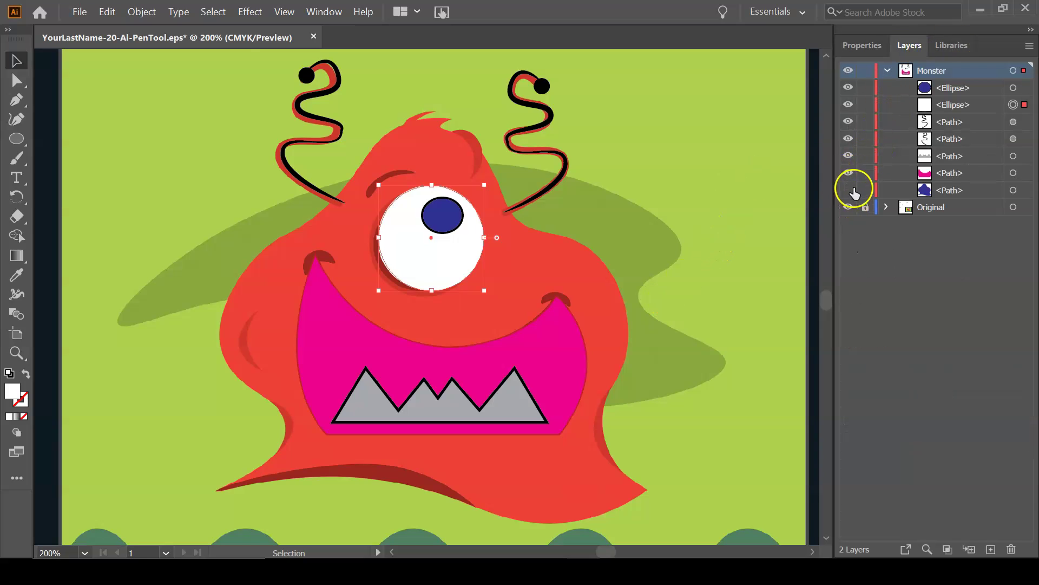
click(852, 190)
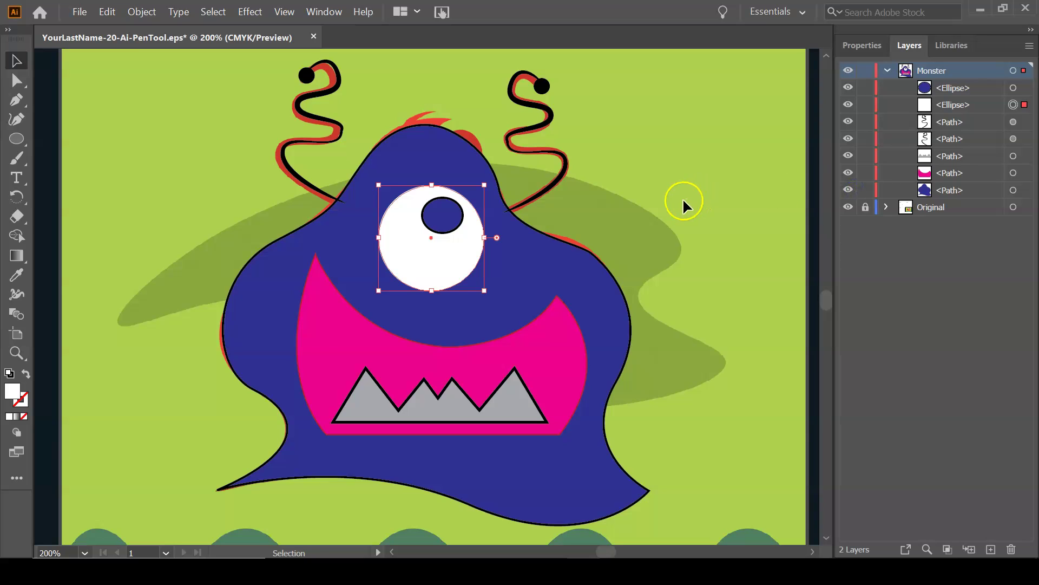
click(669, 204)
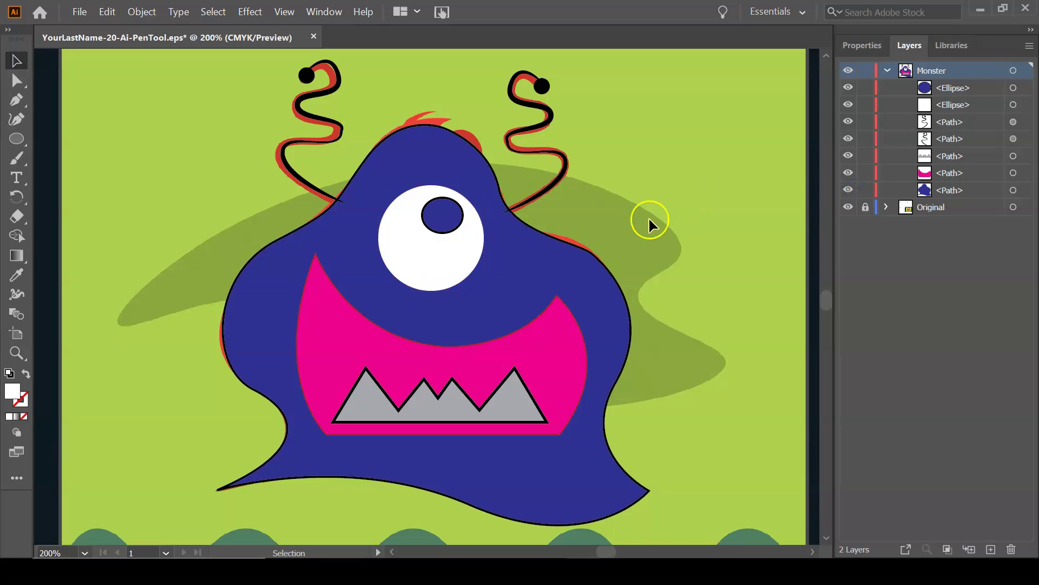
- Hide the Original layer to check the drawn monster on its own, and save the document
key(ctrl+minus)
key(ctrl+minus)
key(ctrl+minus)
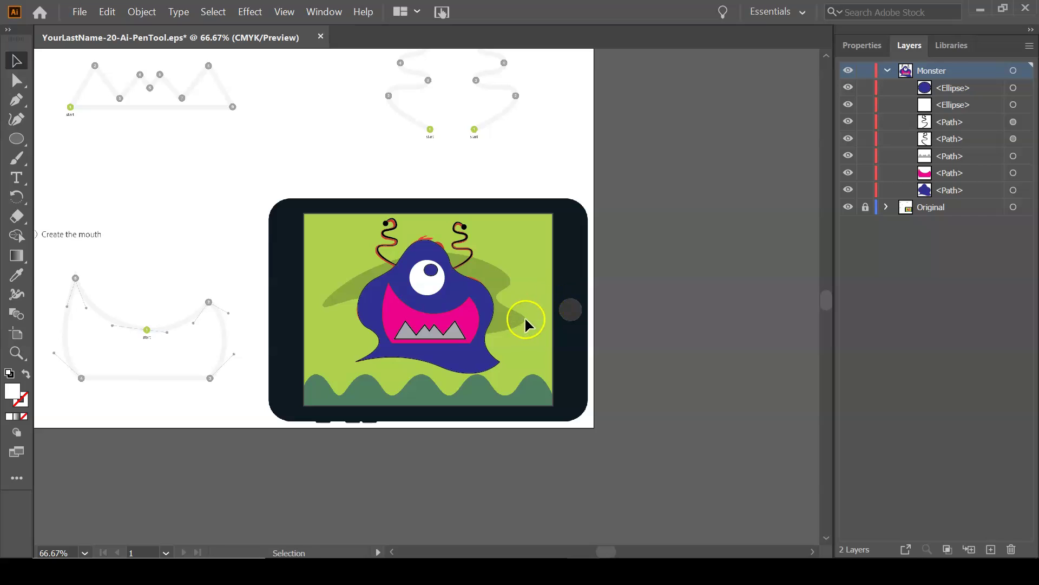
click(849, 207)
click(849, 207)
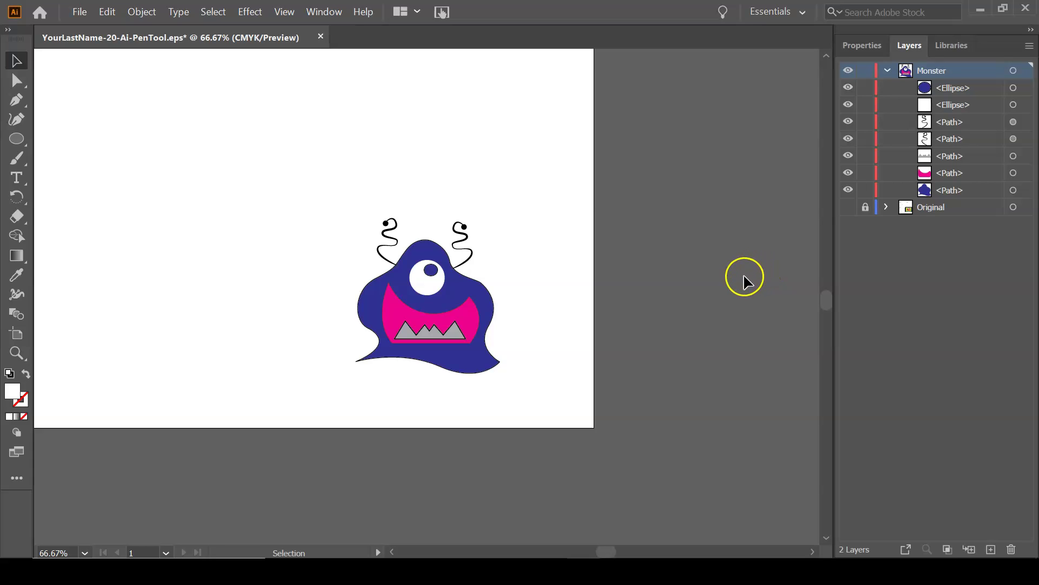
key(ctrl)
key(ctrl+s)
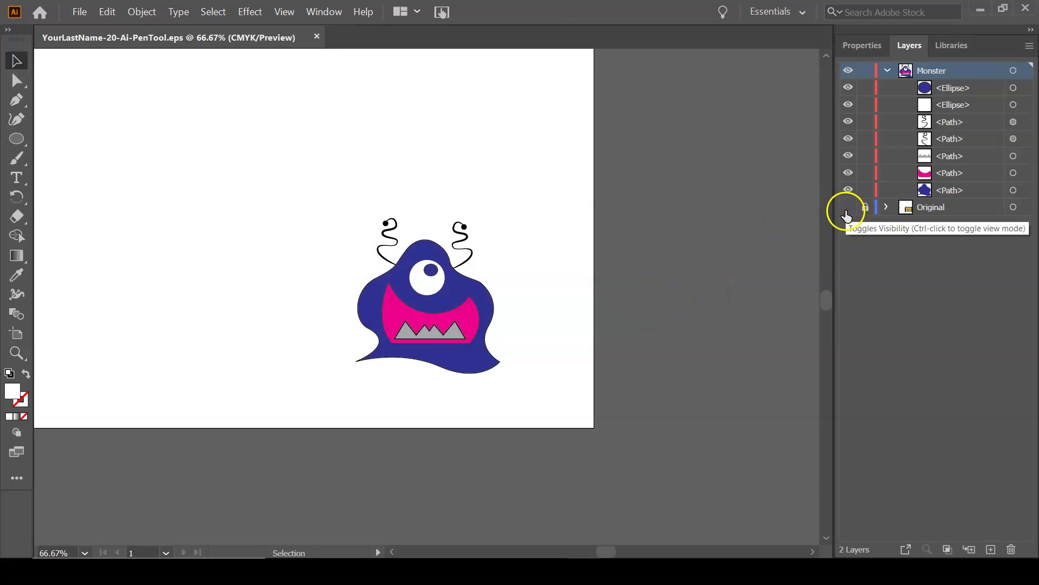
- Show the Original layer again and bring the whole tablet illustration into view
click(847, 209)
key(z)
click(634, 372)
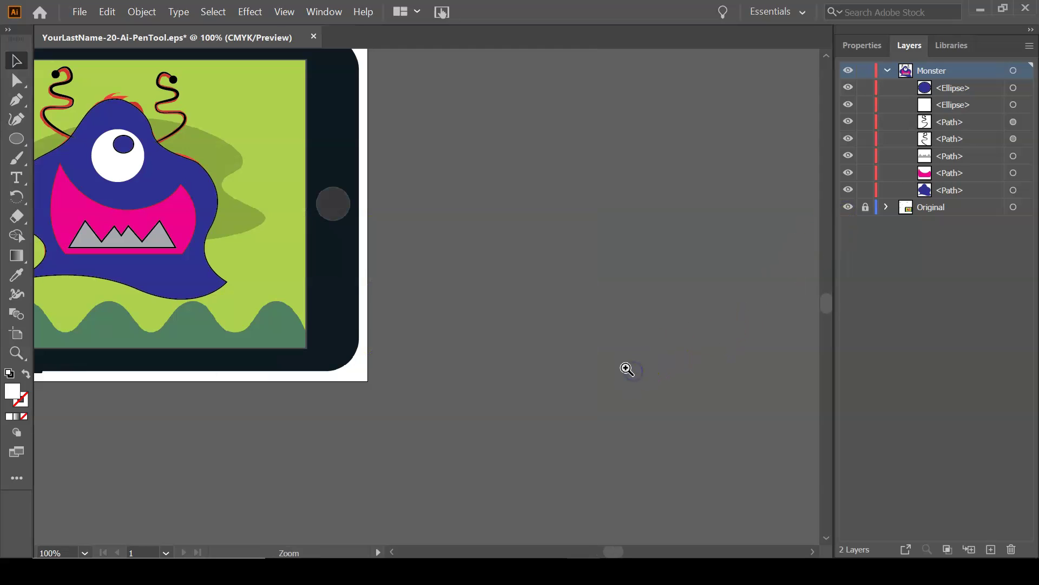
drag(359, 216, 655, 279)
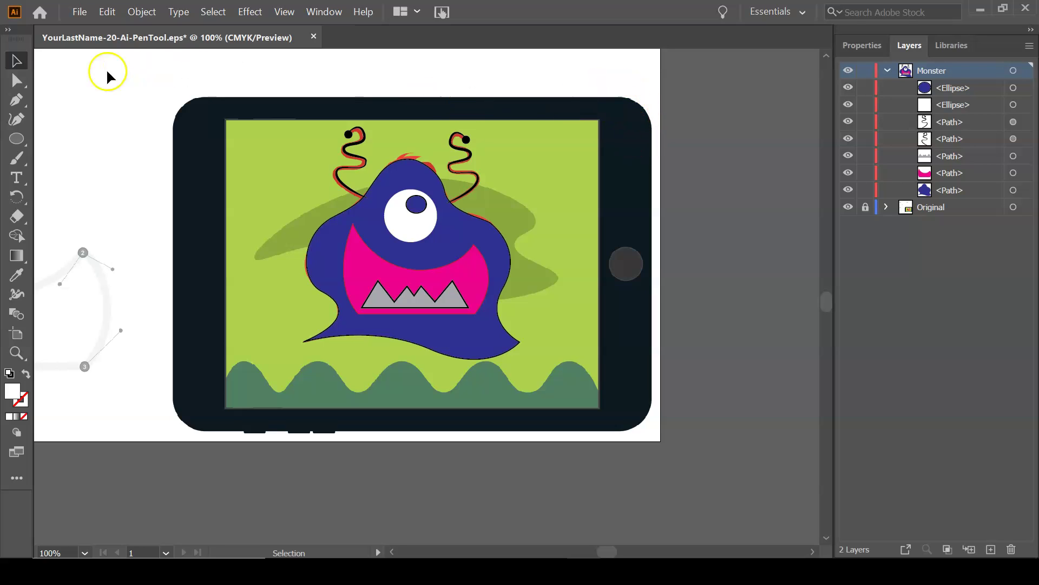
- Draw a rectangle about 6.27 by 4.34 in over the tablet body, round its corners to match, and remove its stroke
drag(16, 139, 49, 141)
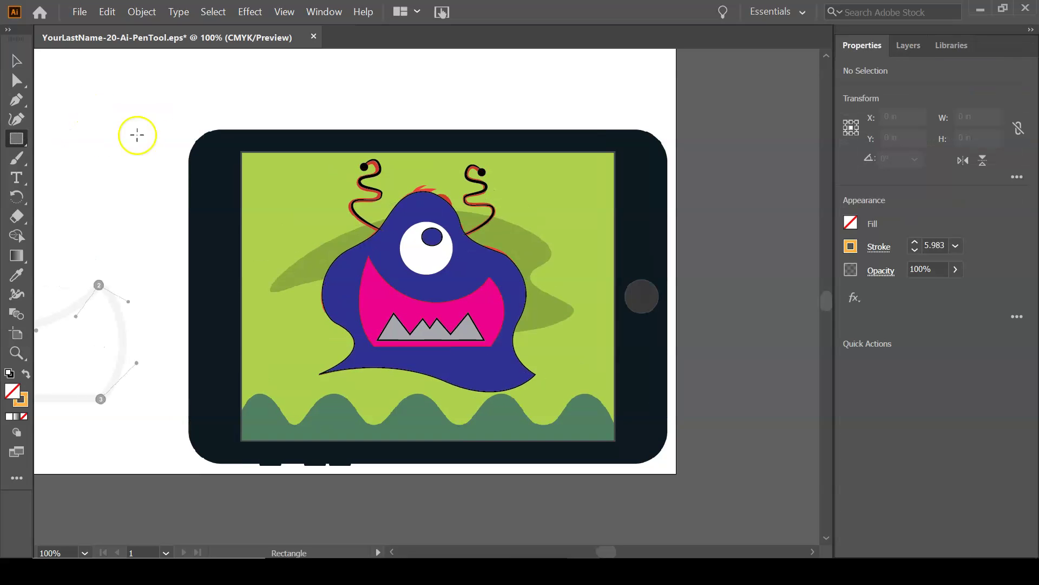
drag(189, 132, 667, 463)
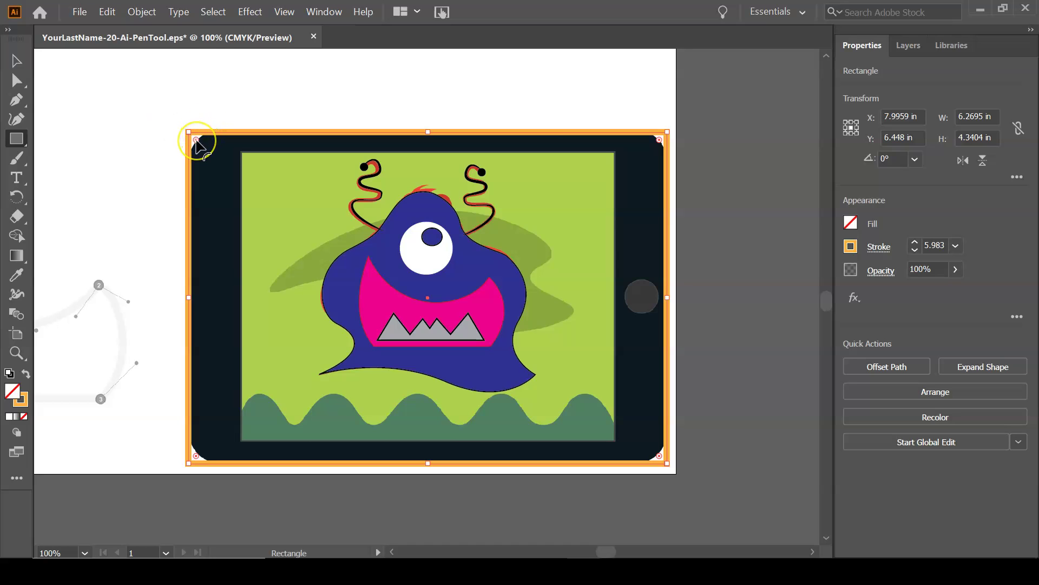
drag(196, 142, 224, 154)
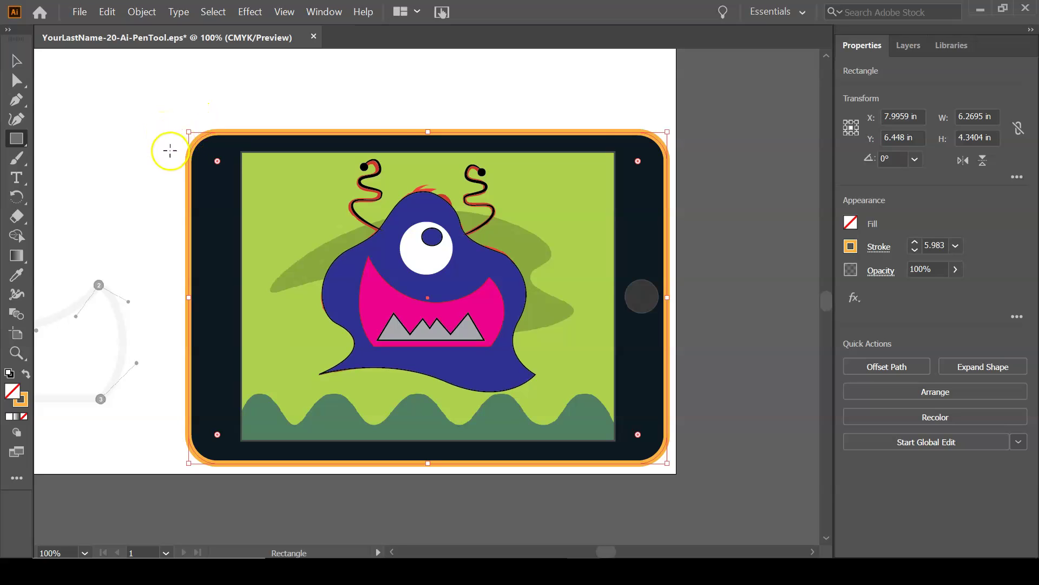
click(852, 248)
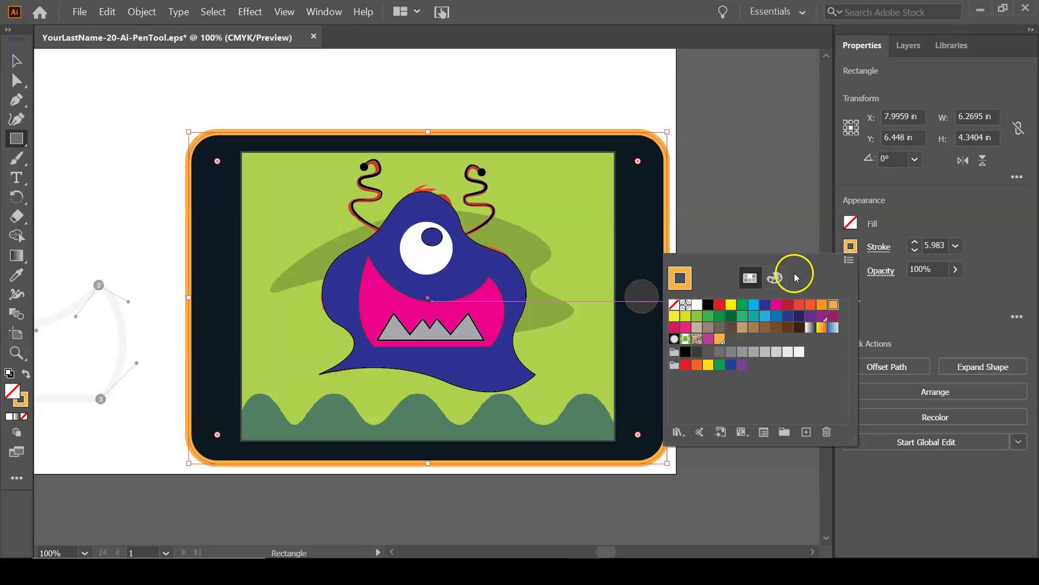
click(674, 305)
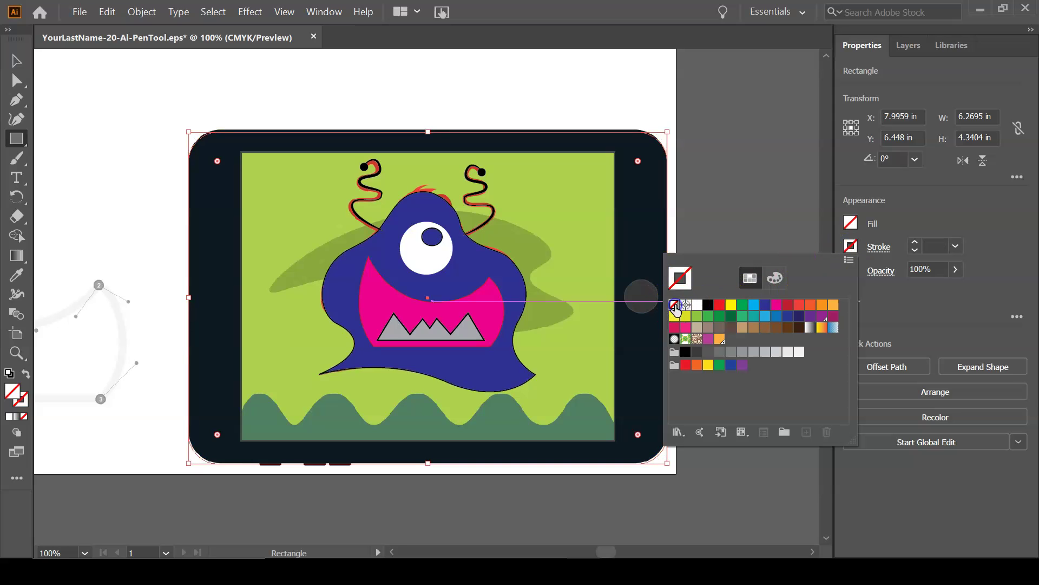
- Fill the rounded tablet-body rectangle with black
click(851, 223)
click(850, 223)
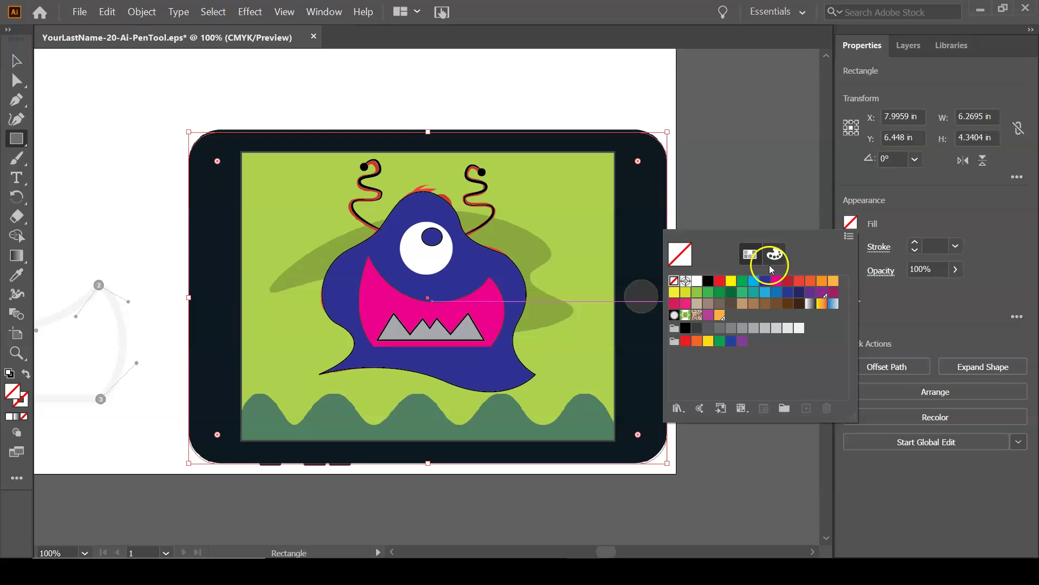
click(708, 280)
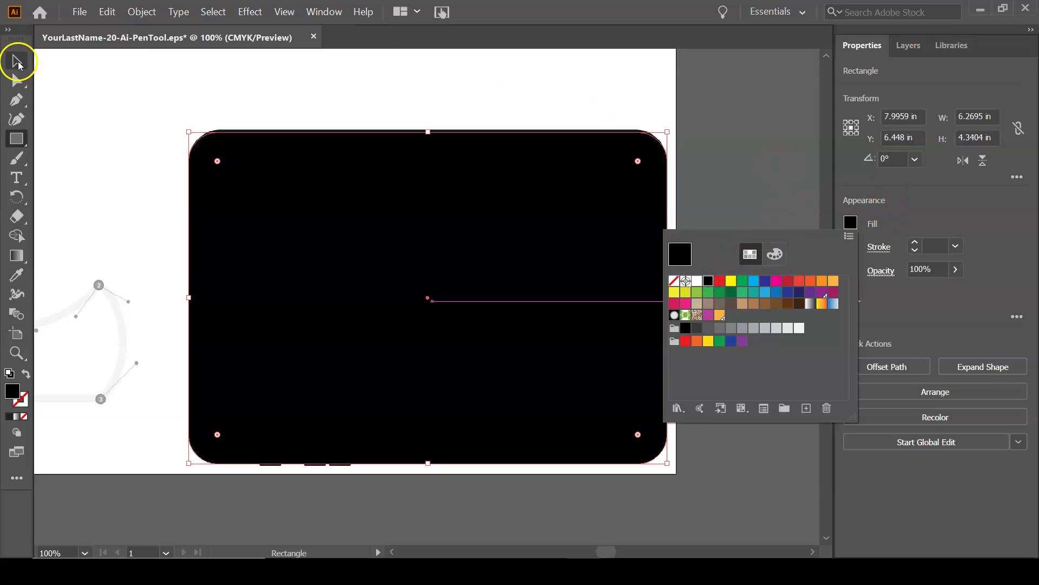
click(16, 61)
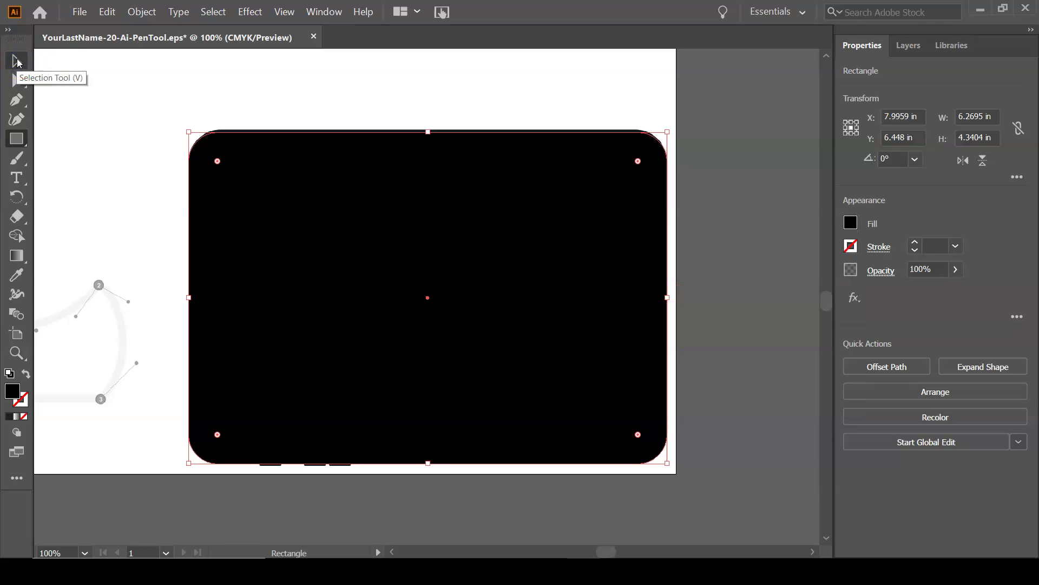
click(17, 61)
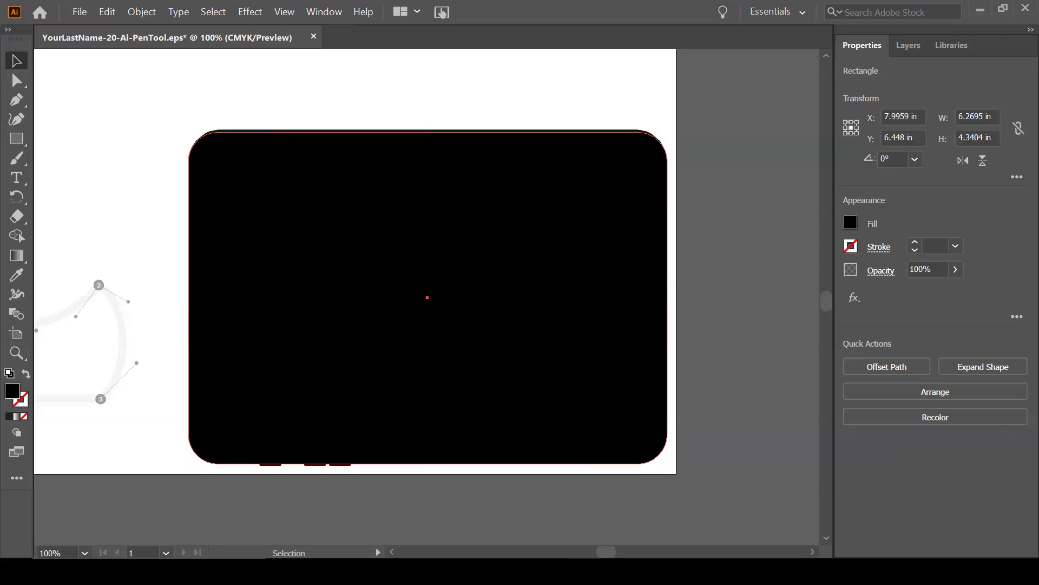
- Hide the black body rectangle, keep a copy of it, and resize the copy to about 4.89 by 3.74 in over the tablet screen
key(Delete)
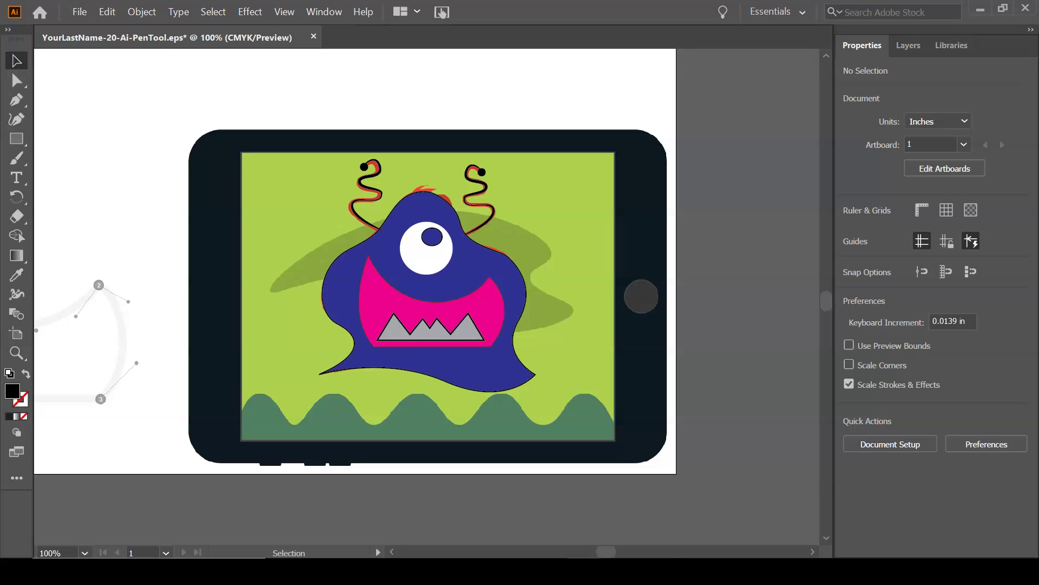
key(ctrl+z)
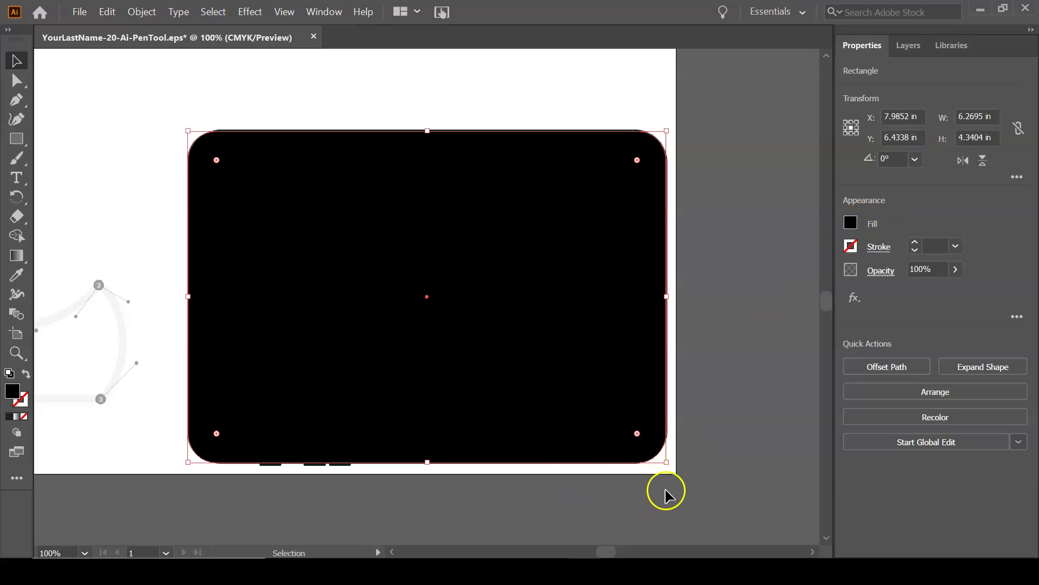
drag(667, 463, 644, 438)
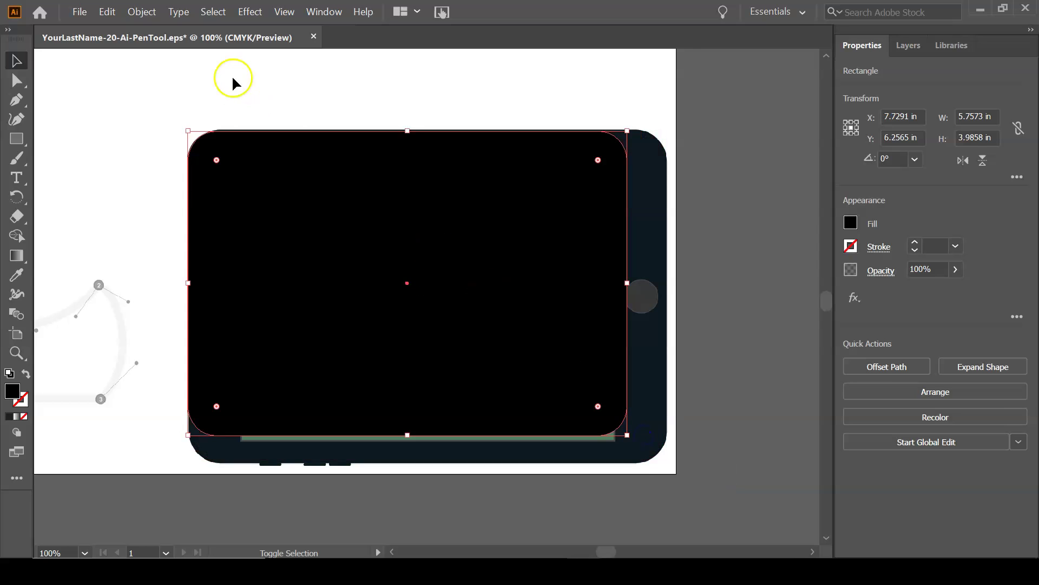
drag(187, 132, 242, 151)
drag(245, 156, 244, 152)
drag(437, 434, 437, 437)
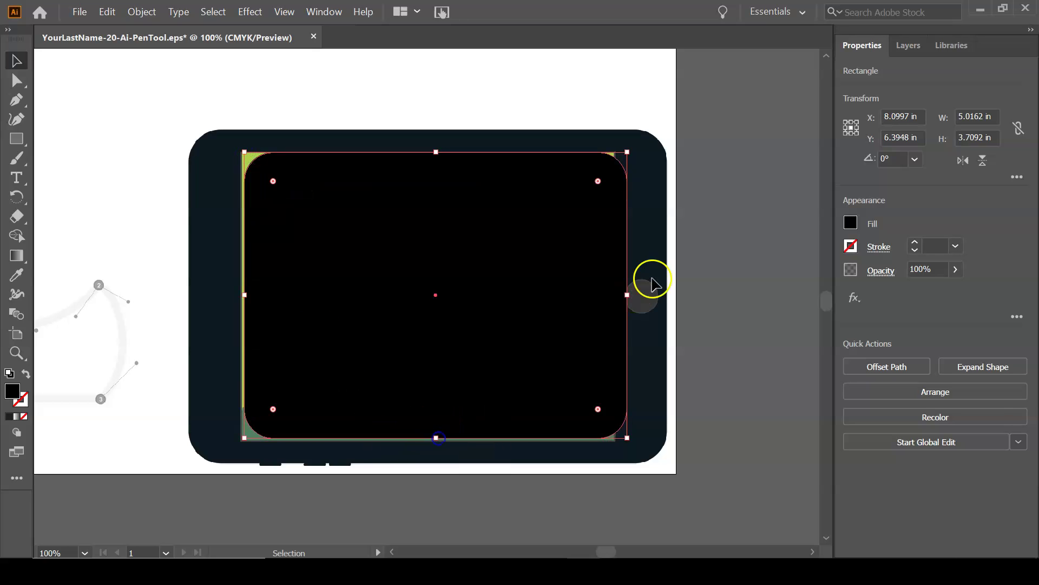
drag(627, 295, 614, 294)
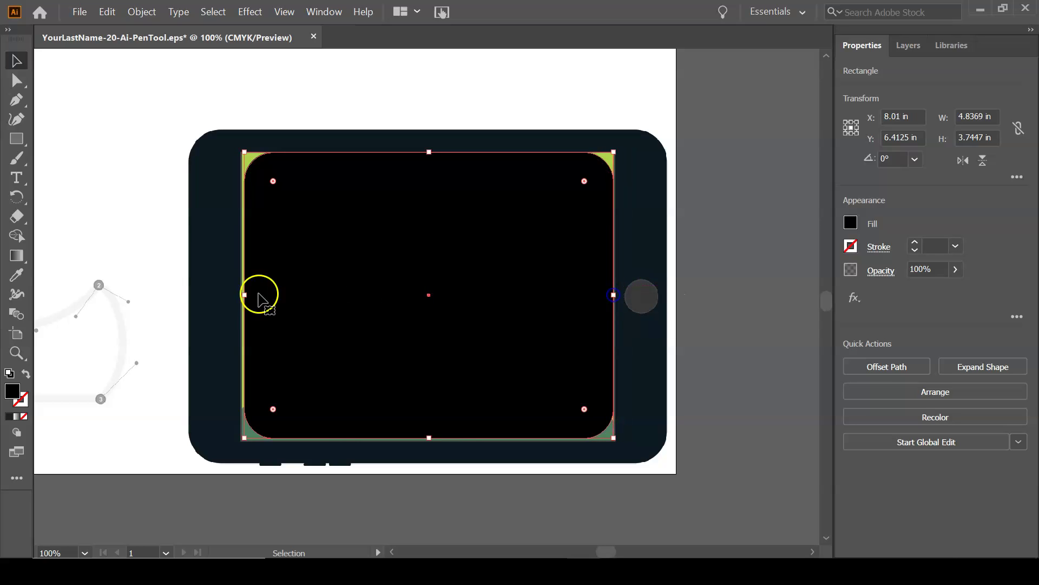
drag(244, 295, 241, 295)
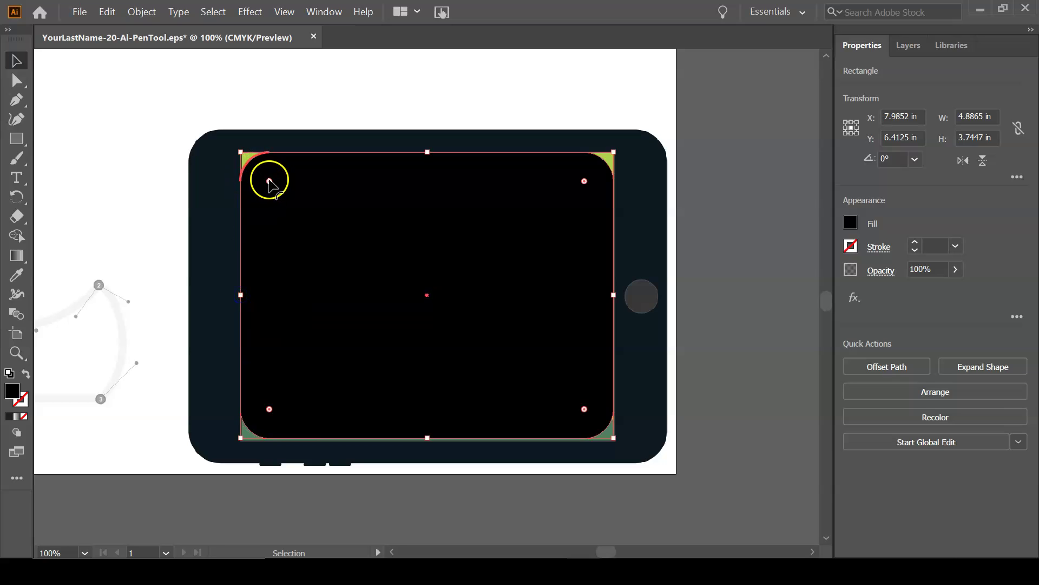
- Reduce the screen rectangle's corner rounding to nearly square and fill it with light orange
drag(270, 181, 233, 147)
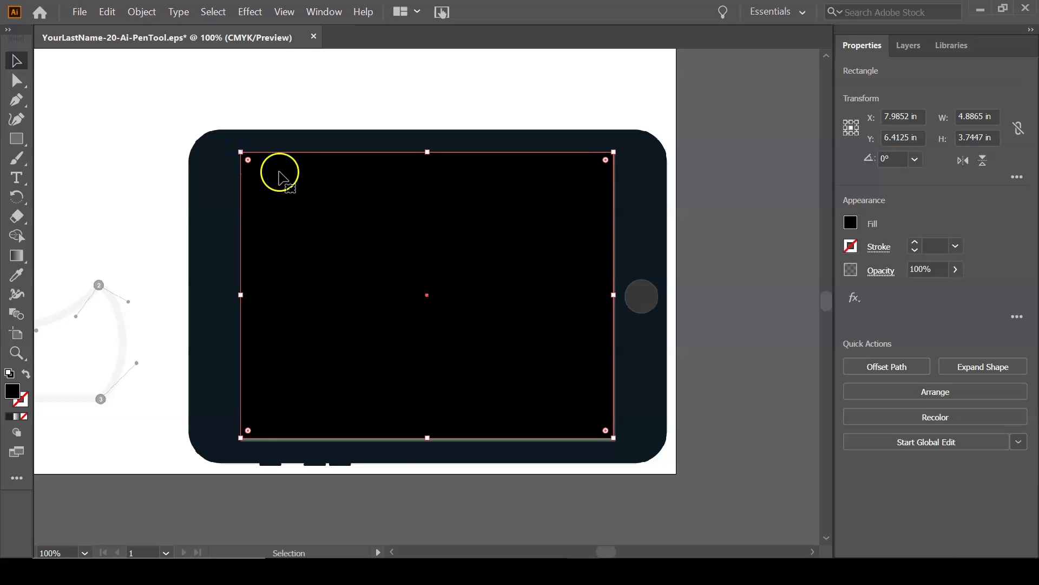
click(852, 225)
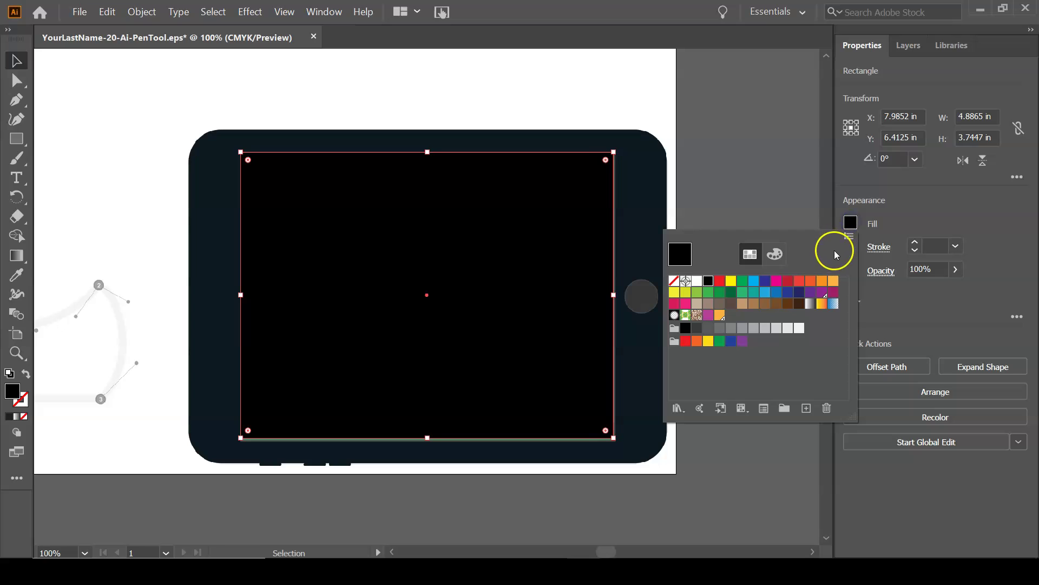
click(833, 281)
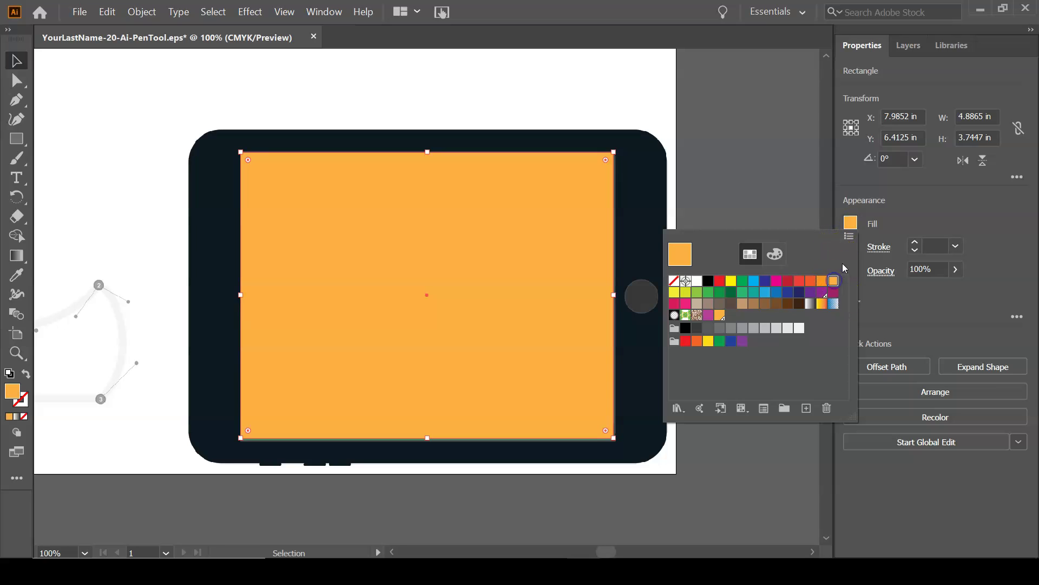
click(769, 148)
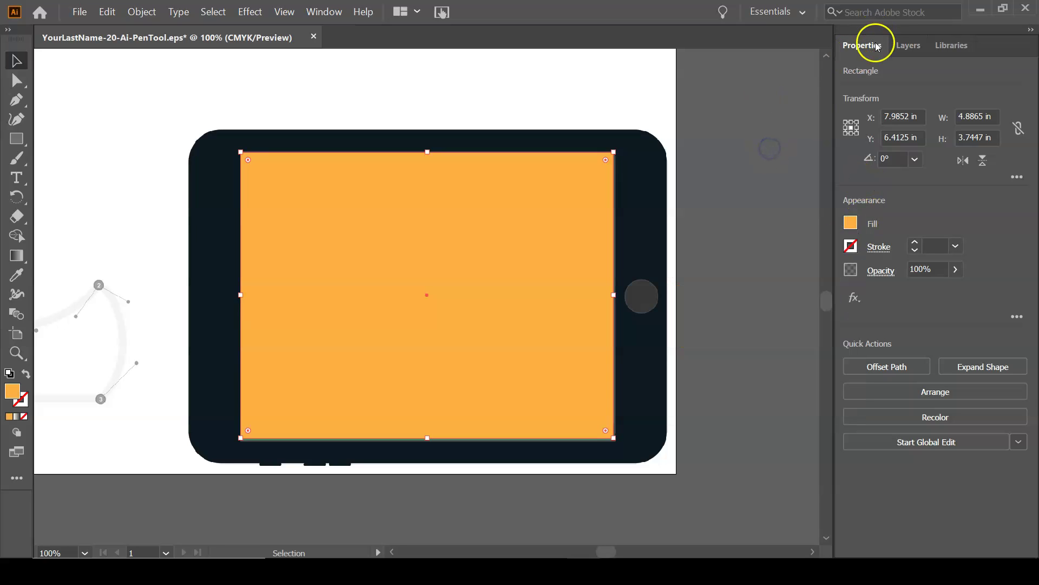
- Show the hidden black body rectangle again, send both tablet rectangles to the back behind the monster, and save the document
click(909, 49)
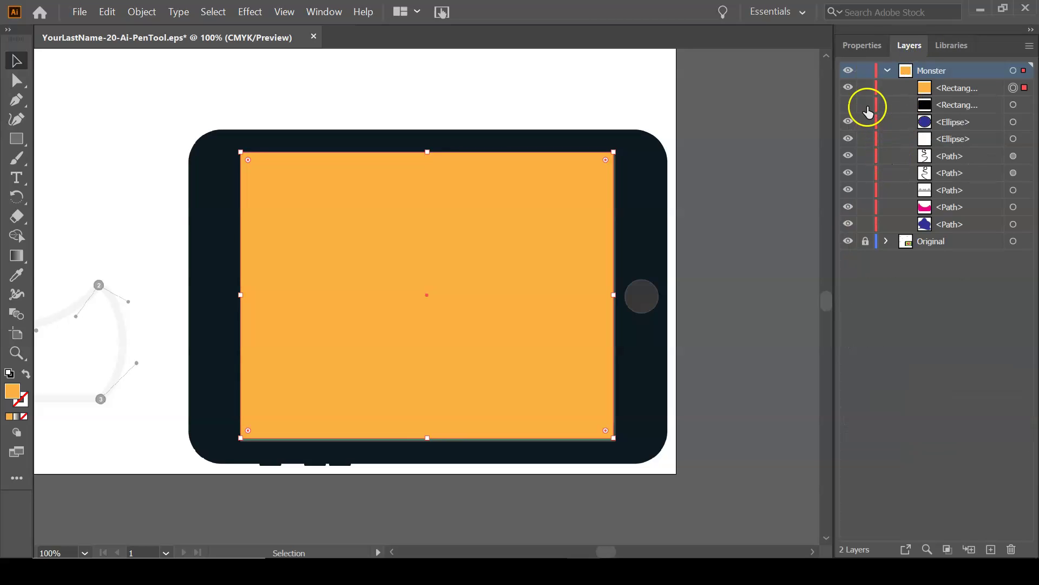
click(848, 107)
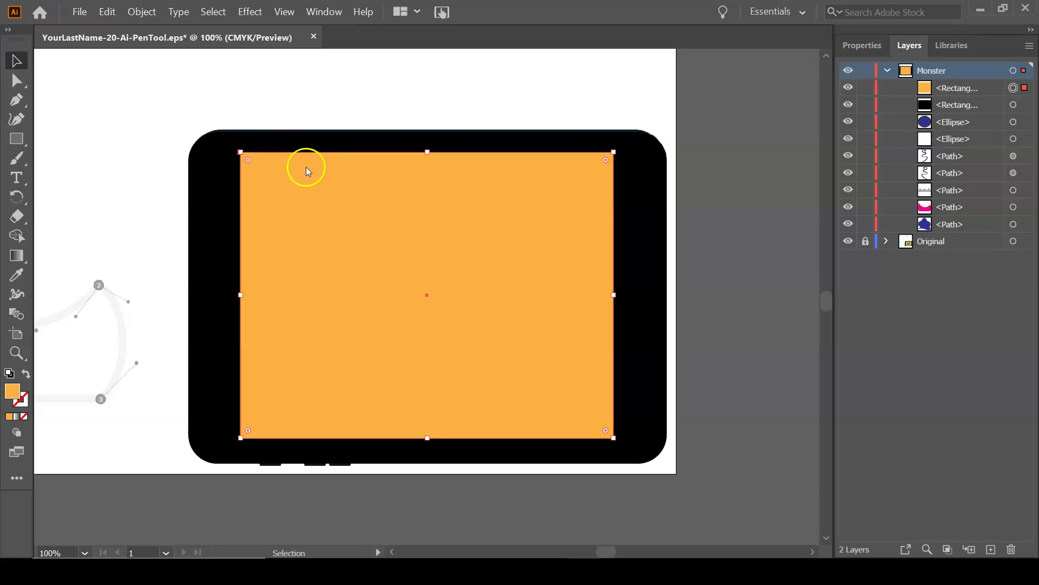
shift+click(211, 155)
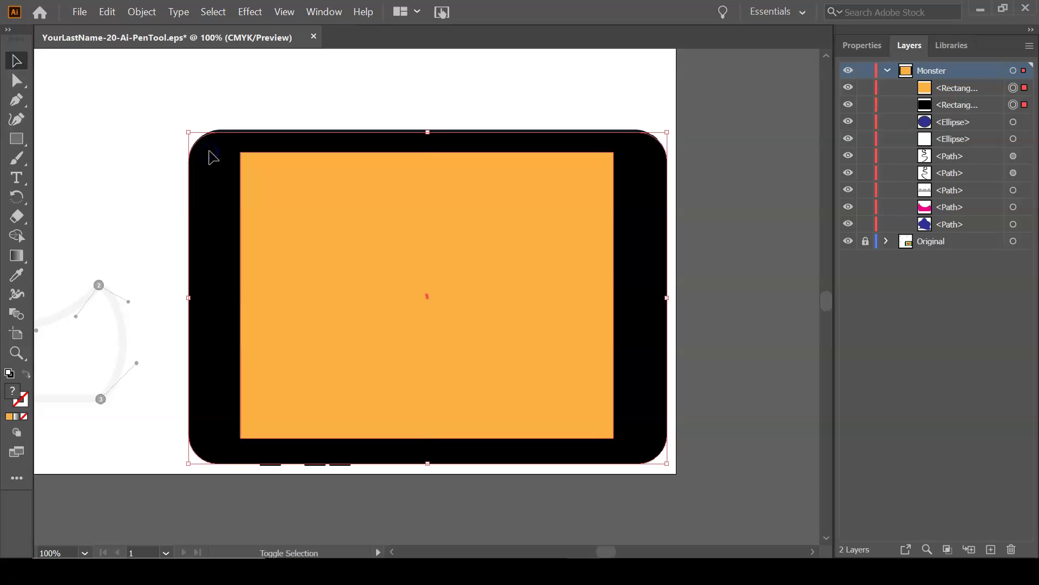
right_click(387, 197)
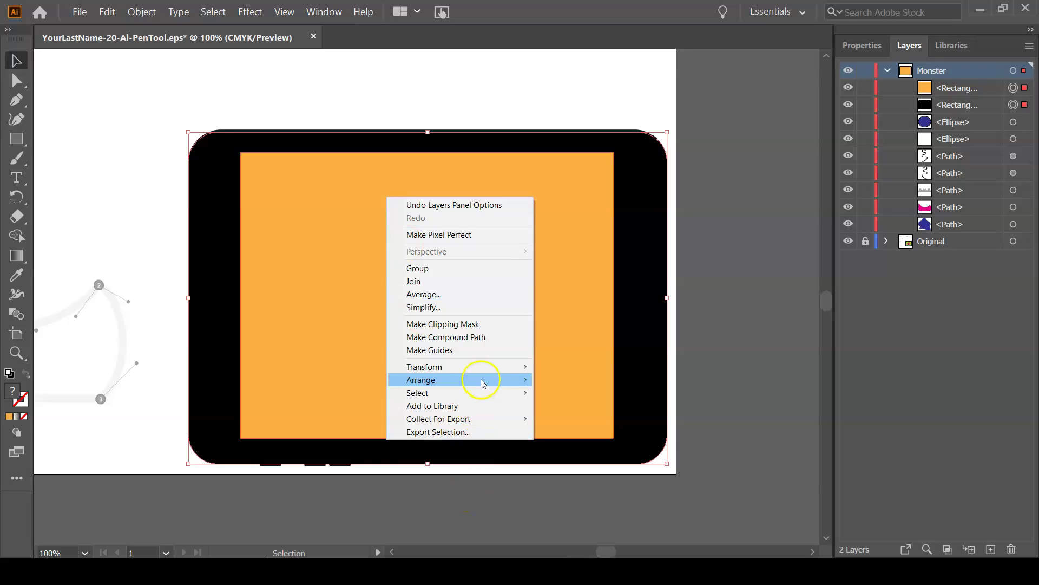
mouse_move(482, 379)
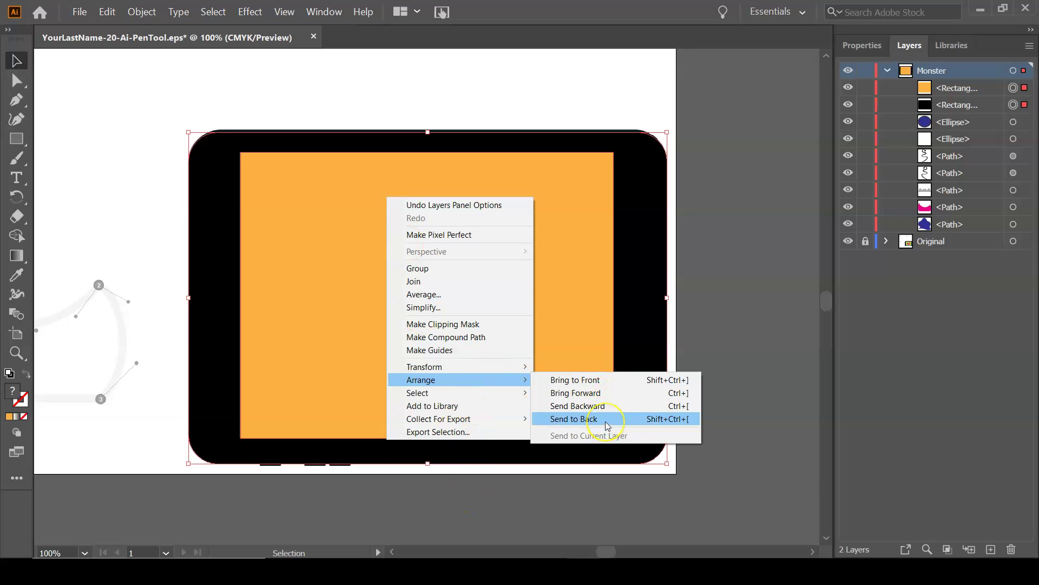
click(574, 418)
click(719, 270)
key(ctrl+s)
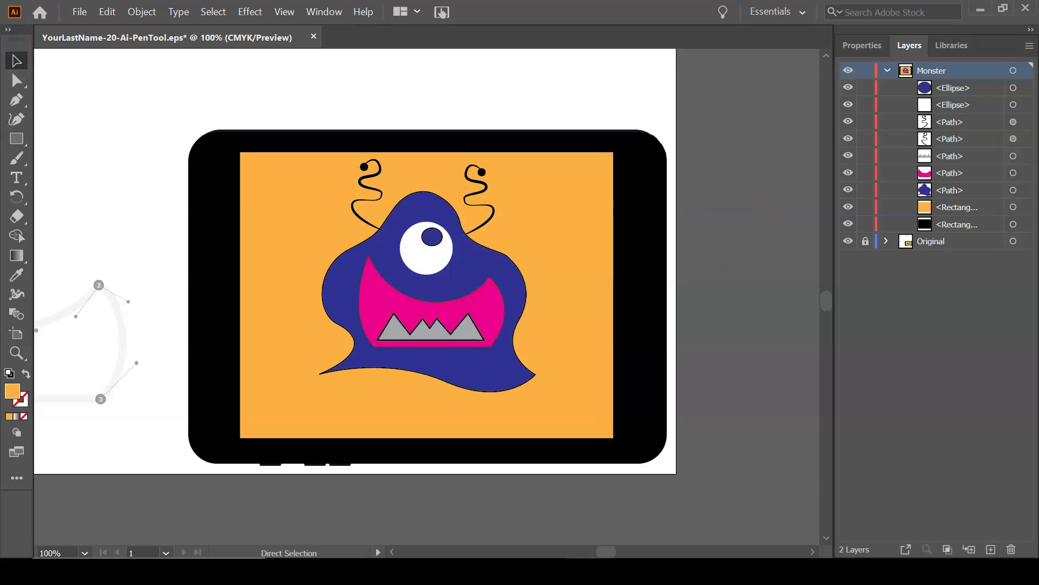
- Draw a circle about 0.46 in across over the tablet's home button with the Ellipse tool
click(16, 139)
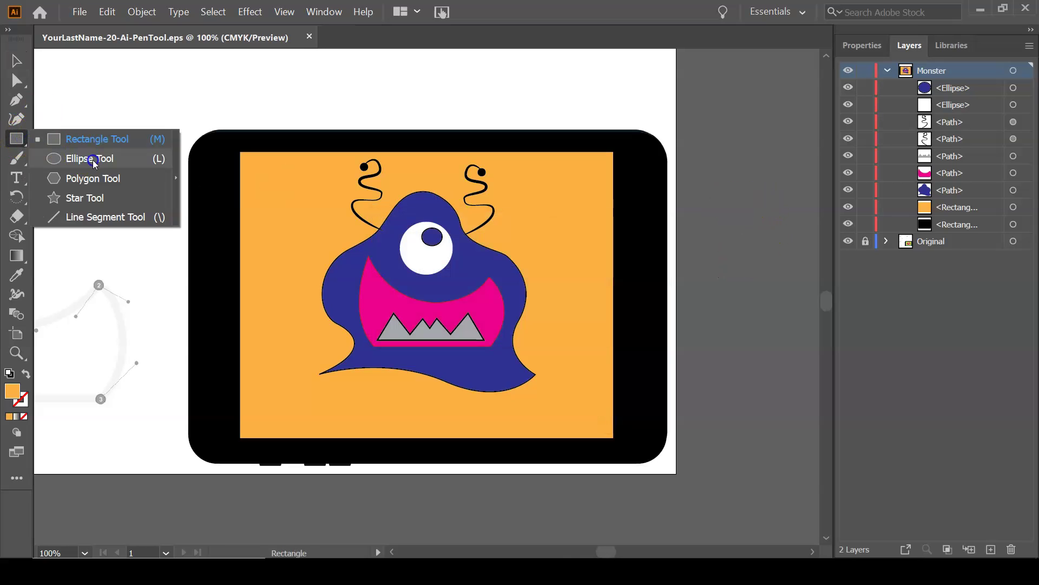
click(92, 160)
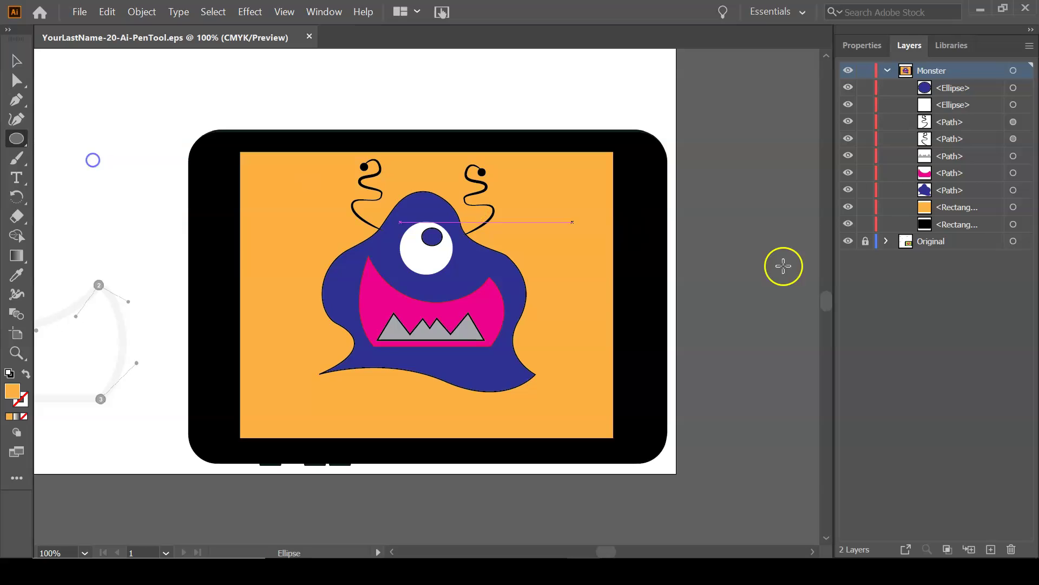
ctrl+click(648, 310)
drag(628, 284, 655, 317)
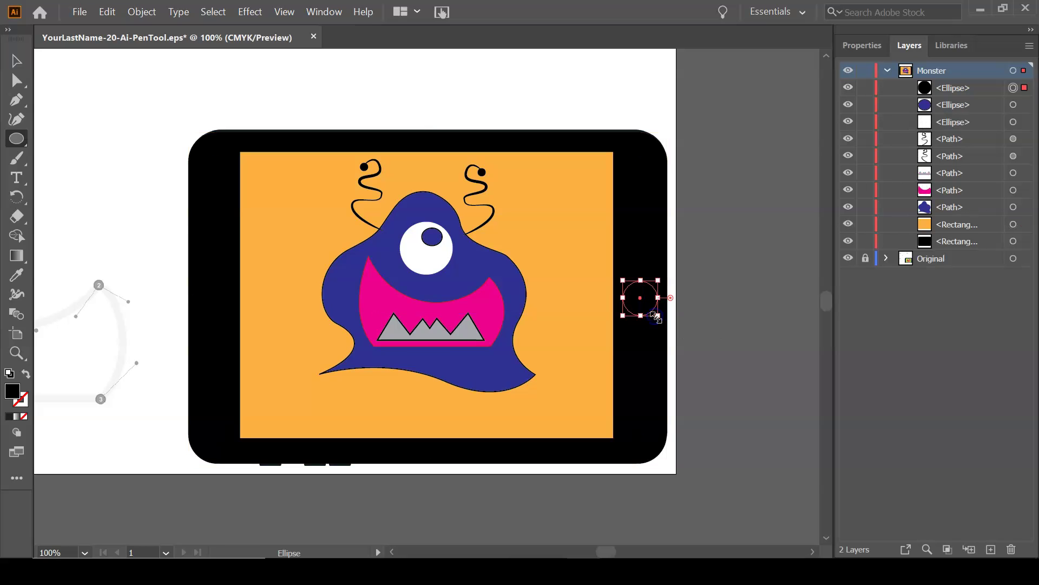
- Fill the home button circle with medium grey and deselect it
click(865, 48)
click(851, 222)
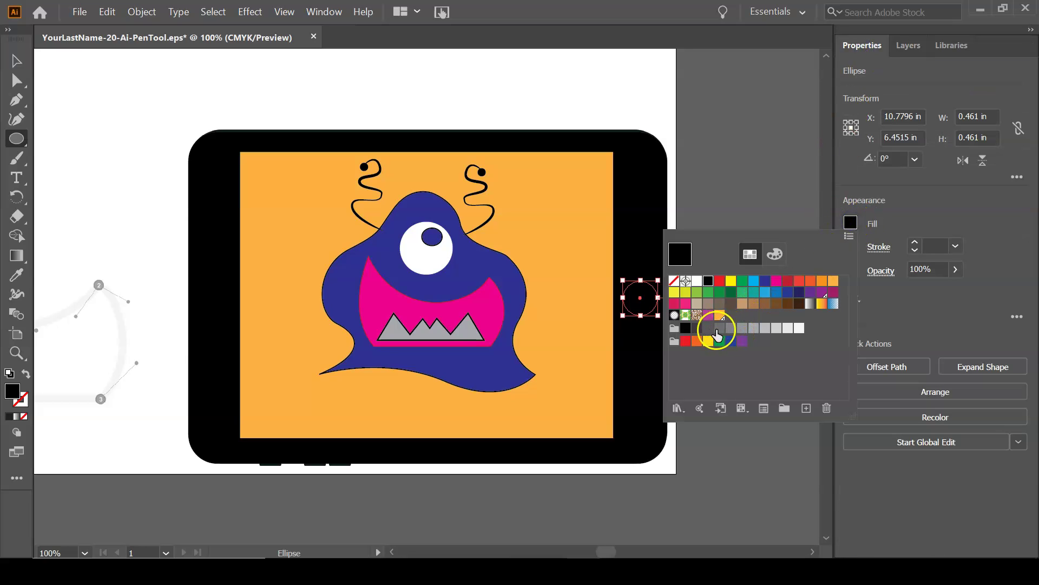
click(719, 328)
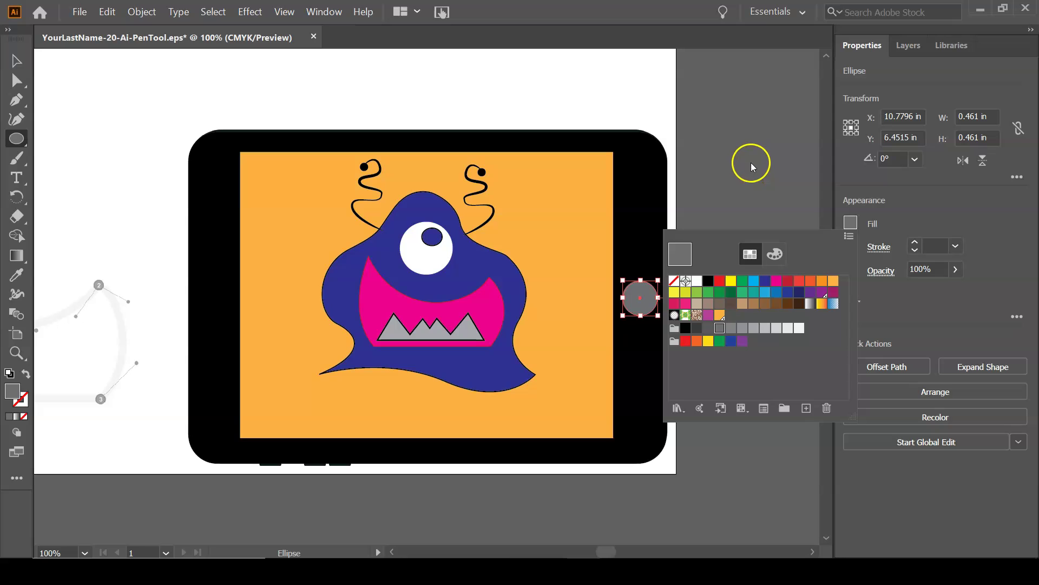
click(130, 70)
click(12, 62)
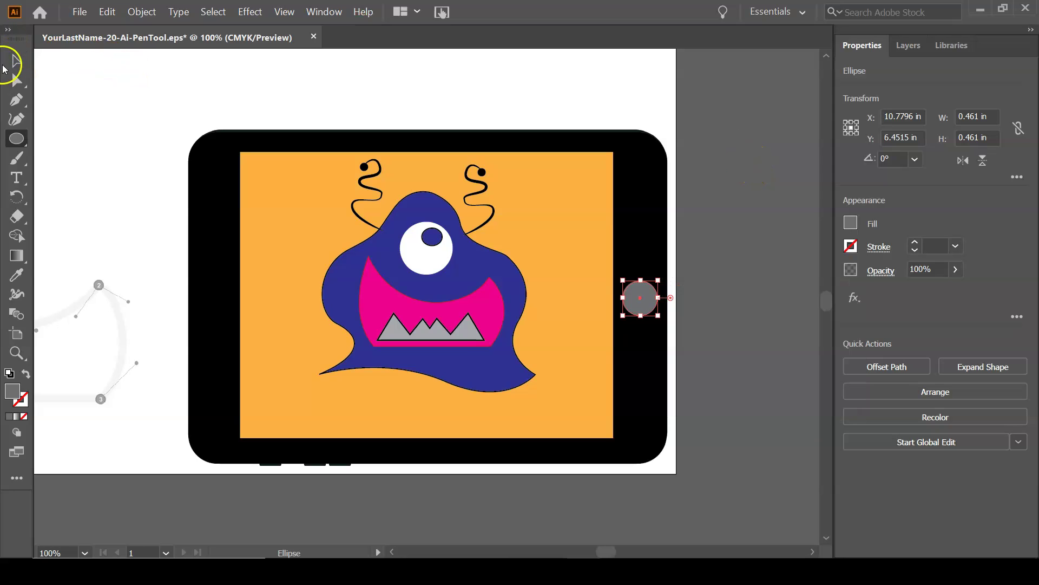
click(306, 87)
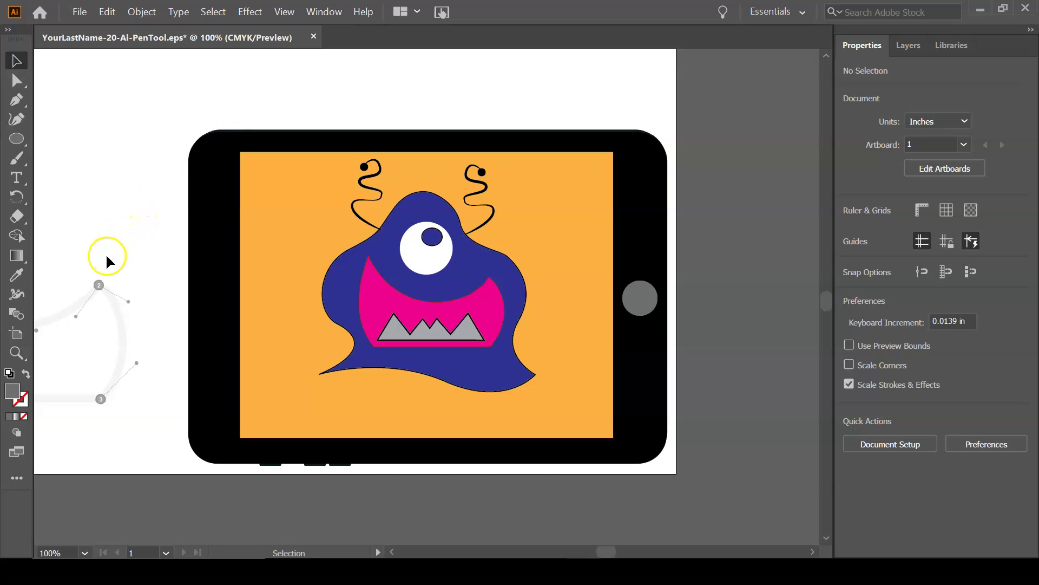
- Check the drawn paths in Outline view, return to the colour preview, and save the document
key(ctrl+y)
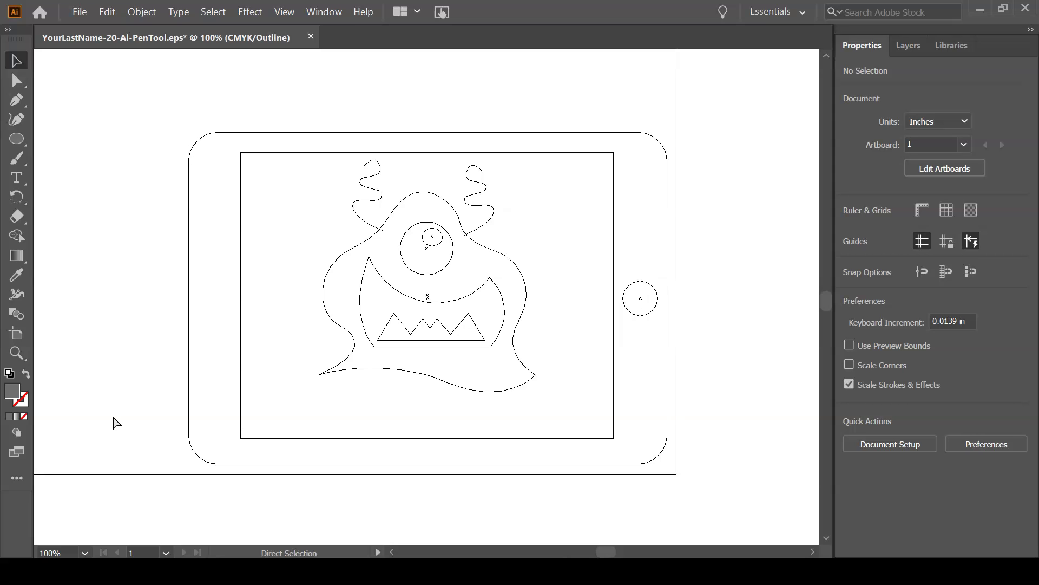
key(ctrl+y)
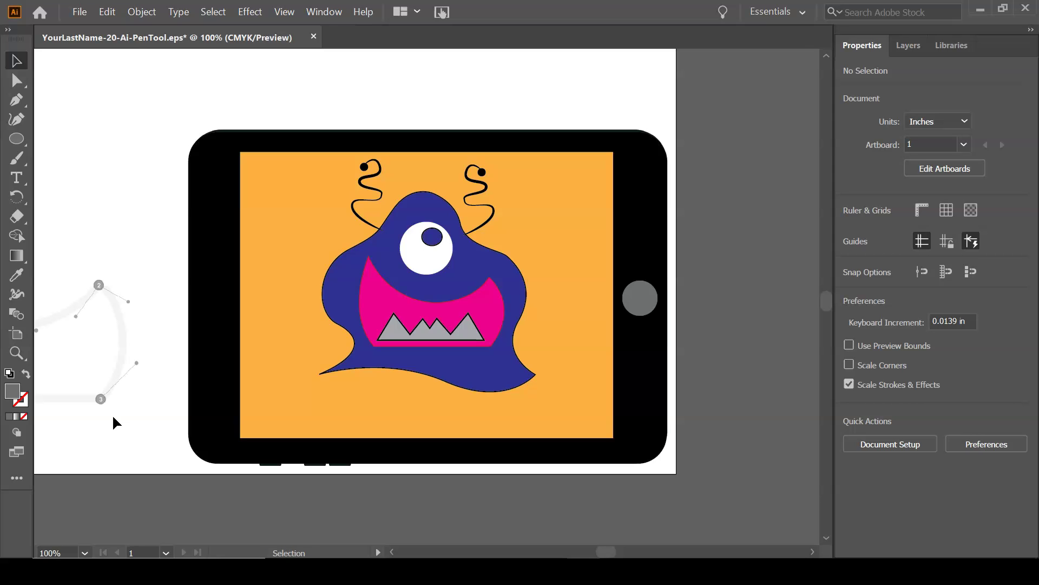
click(904, 48)
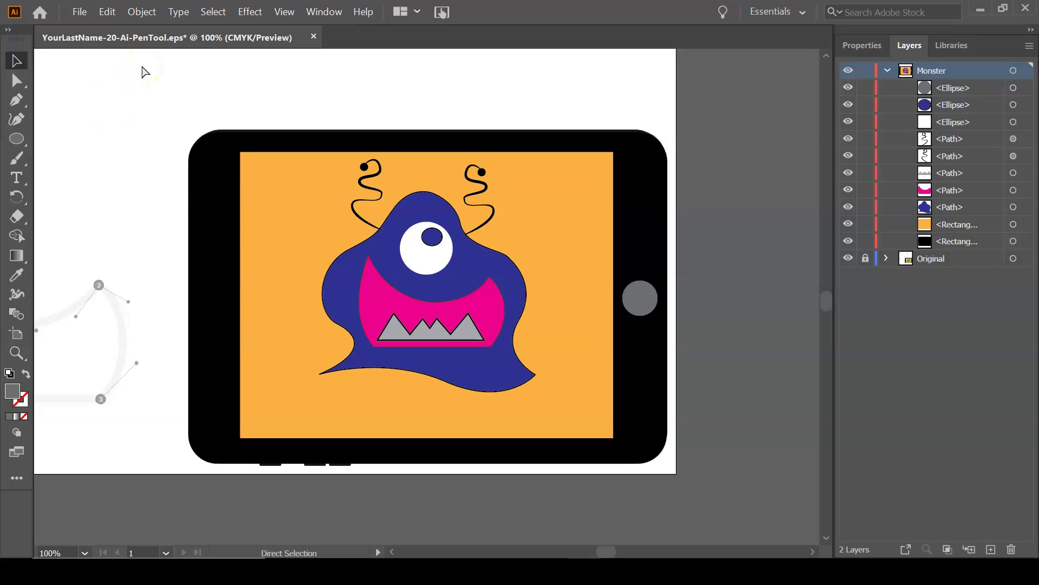
key(ctrl+s)
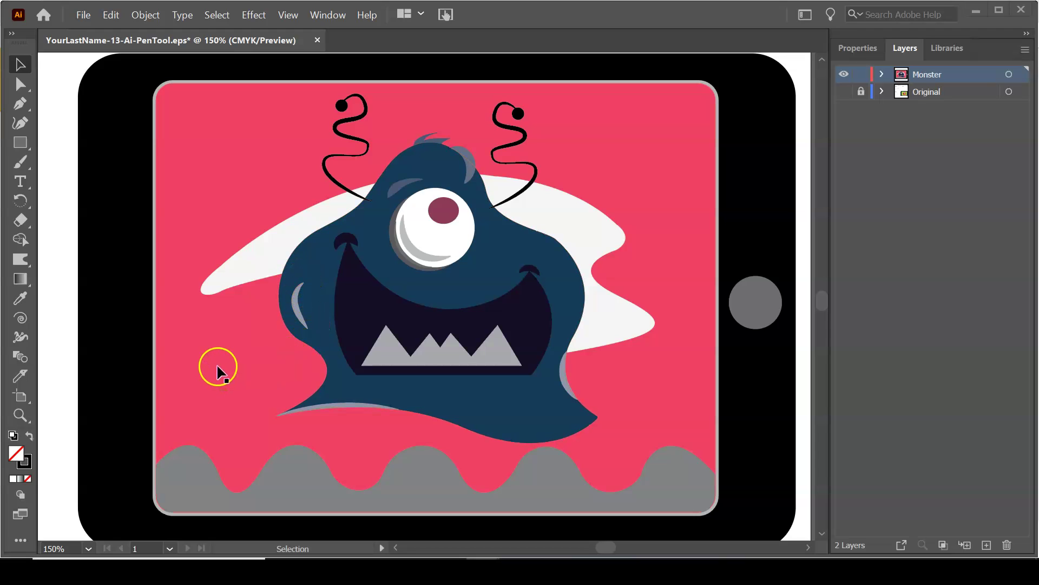
- Inspect the whole tablet and monster artwork in Outline view and switch back to the colour preview
key(a)
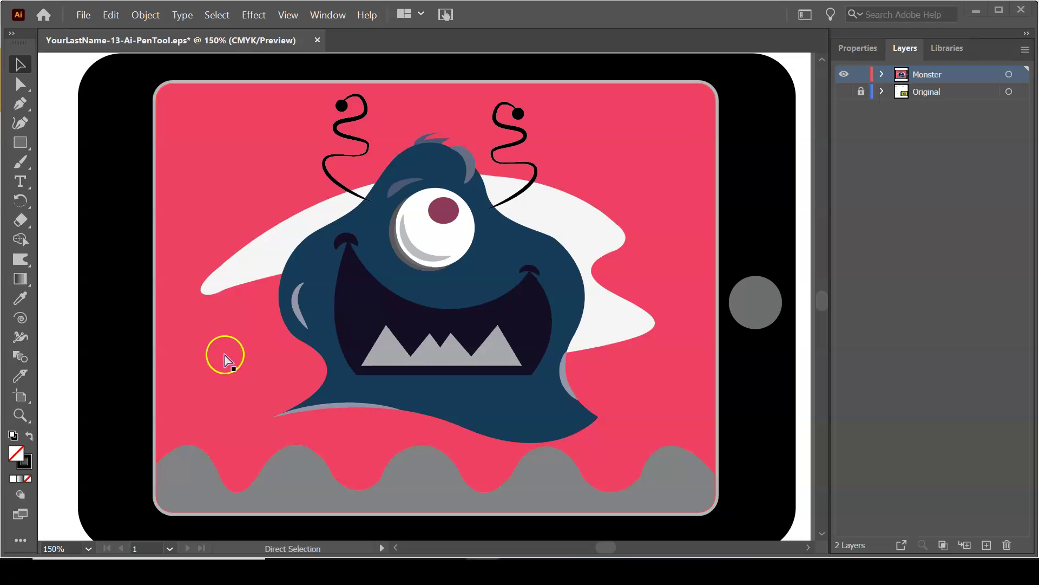
click(76, 318)
key(v)
click(289, 14)
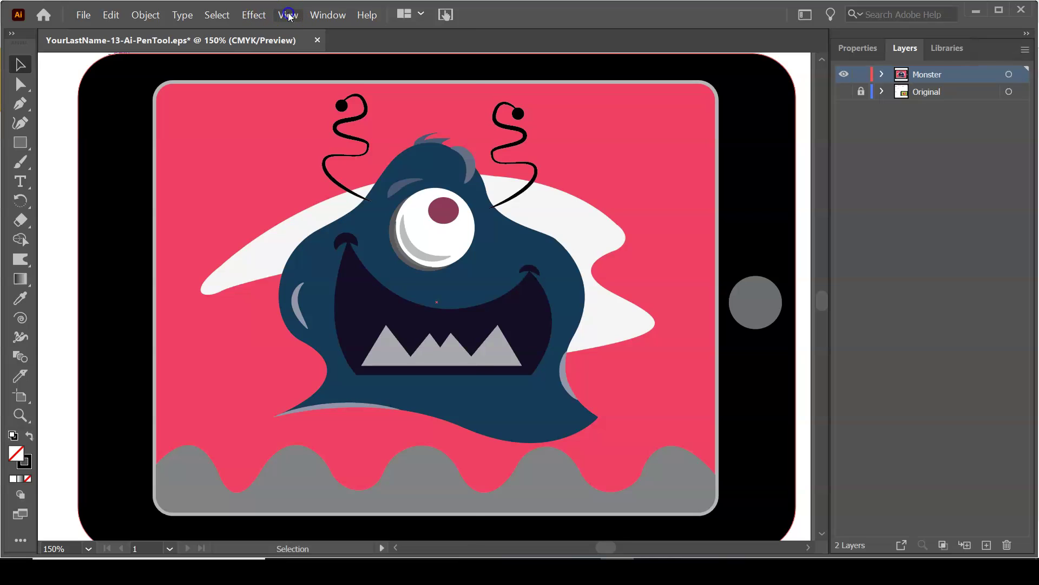
click(294, 30)
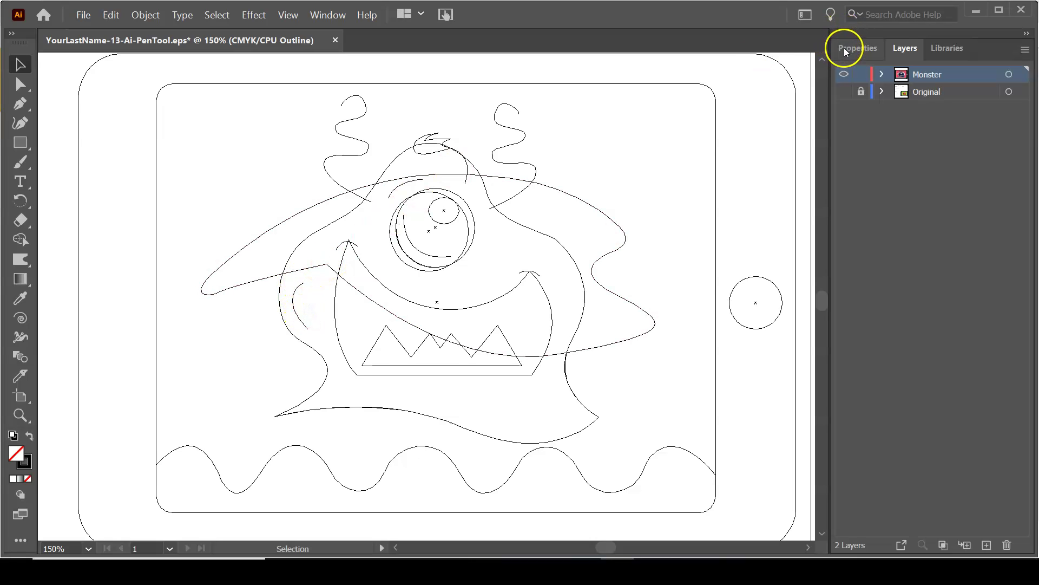
click(288, 16)
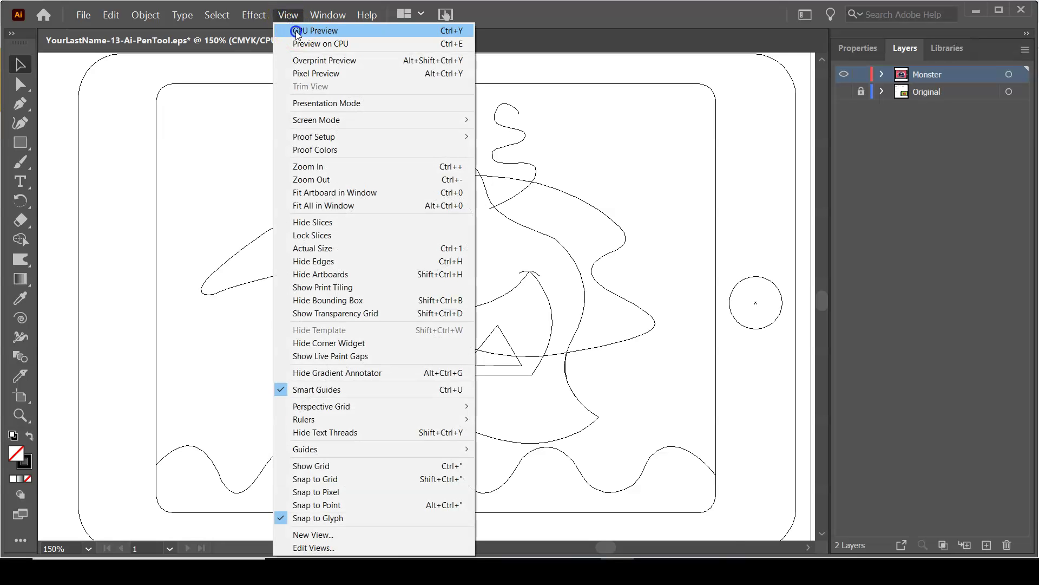
click(297, 31)
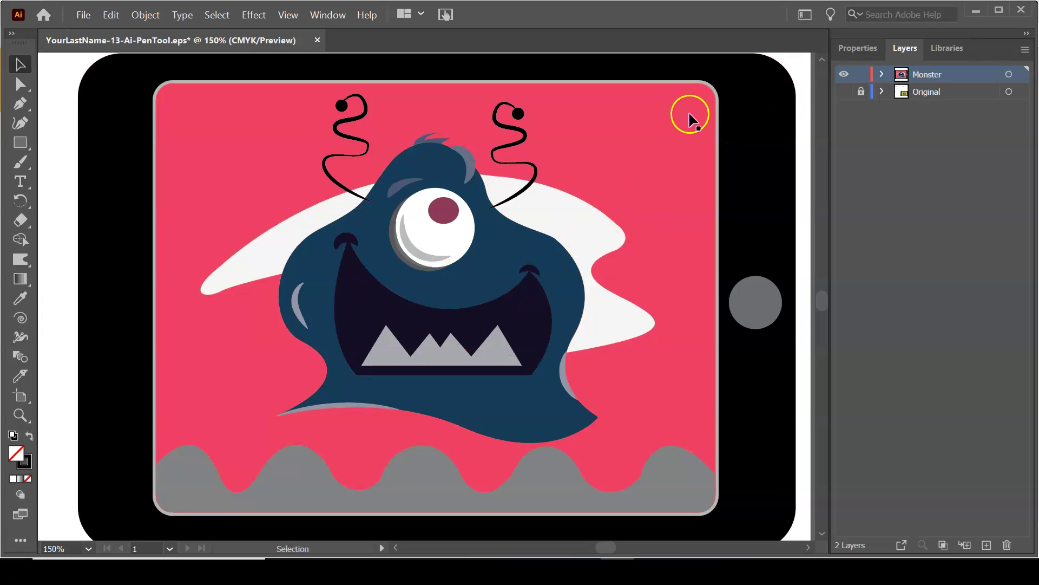
- Expand the Monster layer's object list, select the blue body shape and review its stacking-order options
click(882, 76)
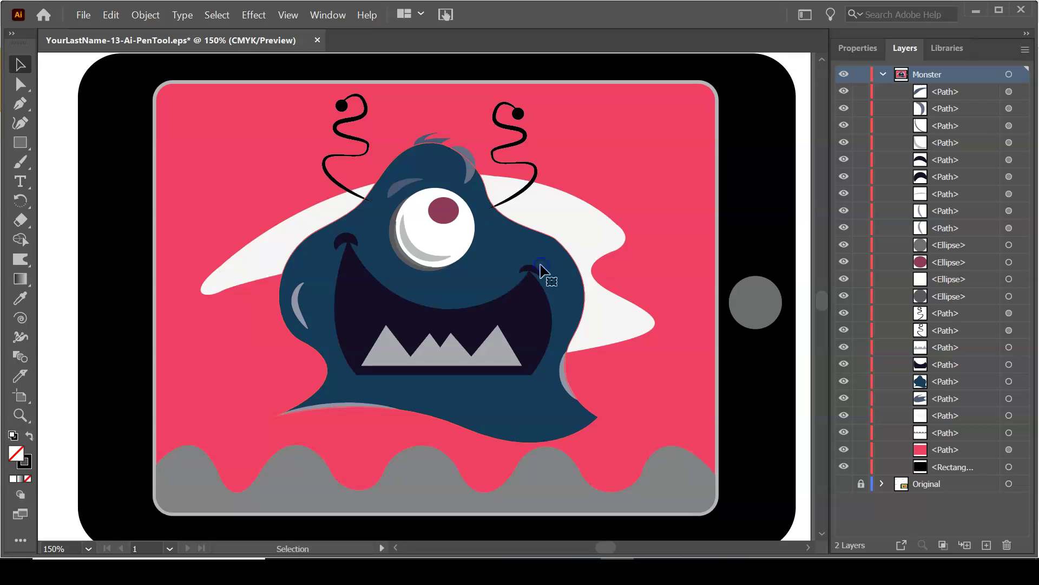
click(542, 270)
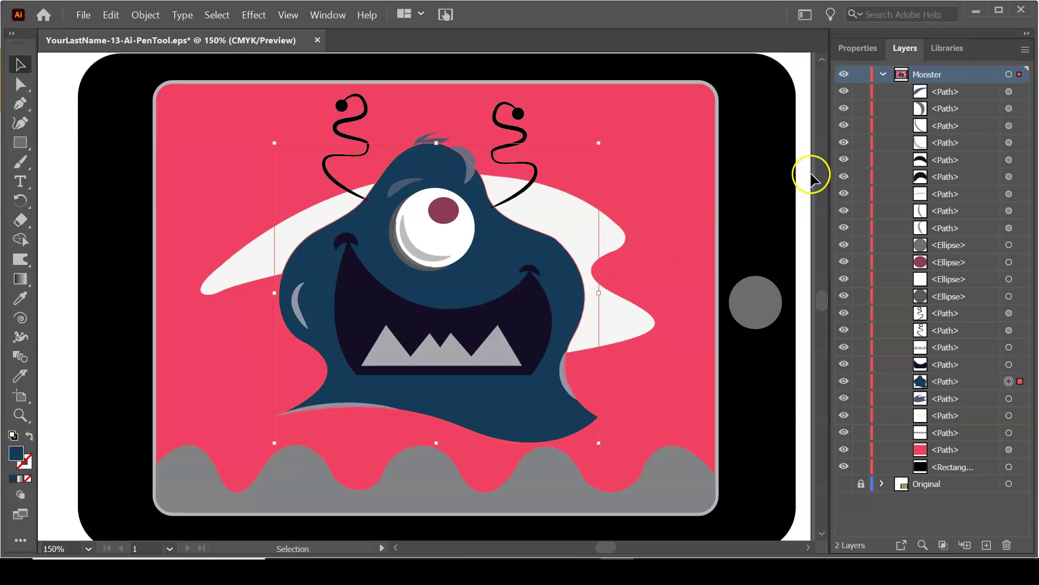
right_click(557, 276)
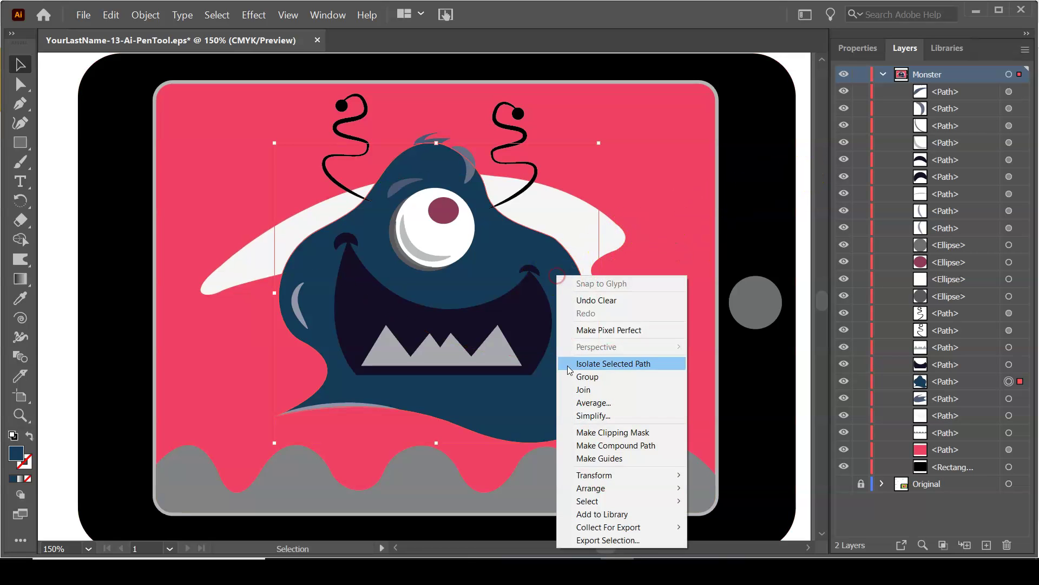
mouse_move(650, 488)
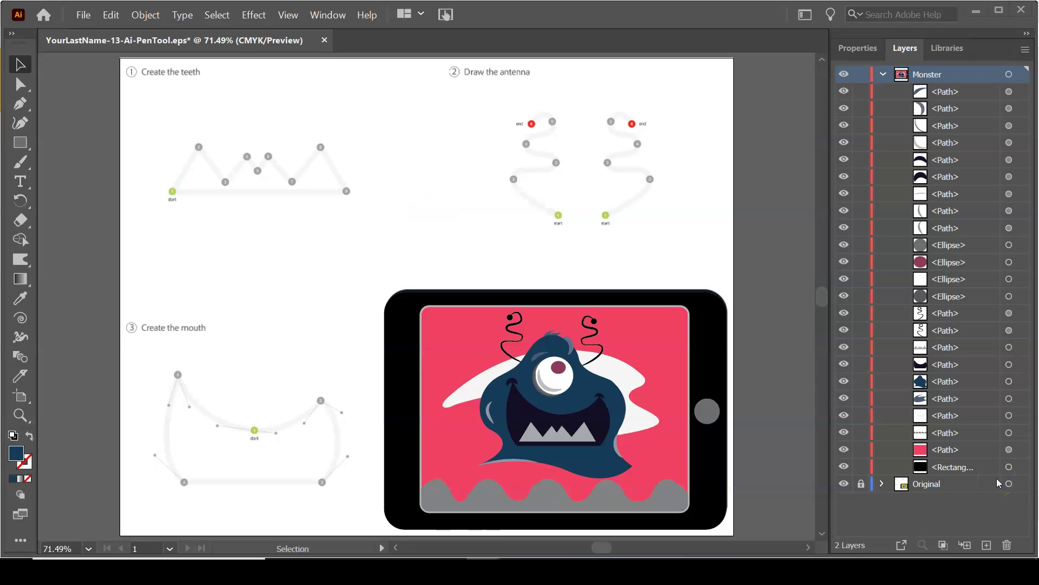
- Hide the Original layer and crop the artboard closely around the tablet illustration, to about 474 × 330 px
click(844, 484)
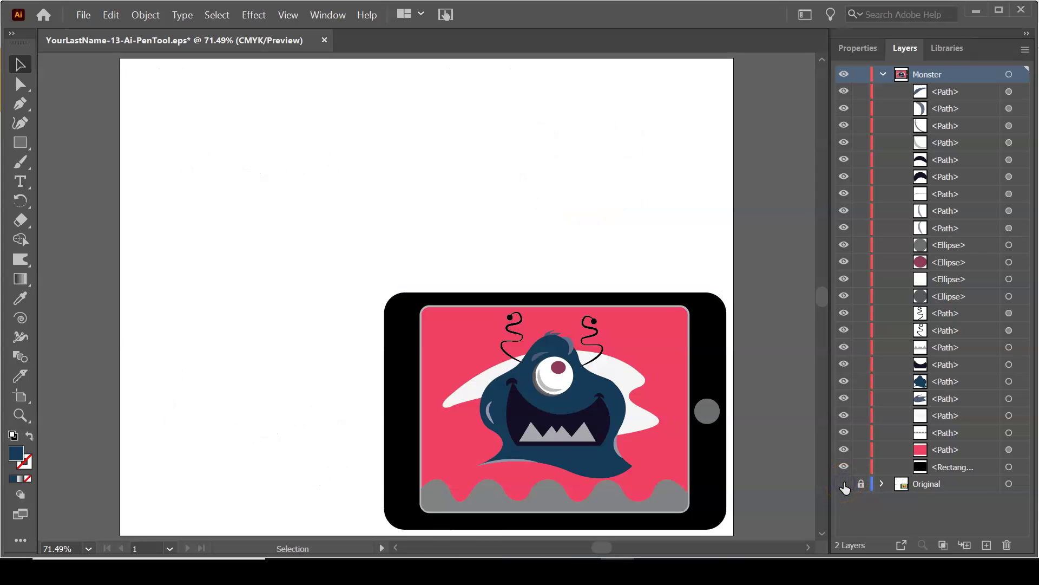
click(883, 74)
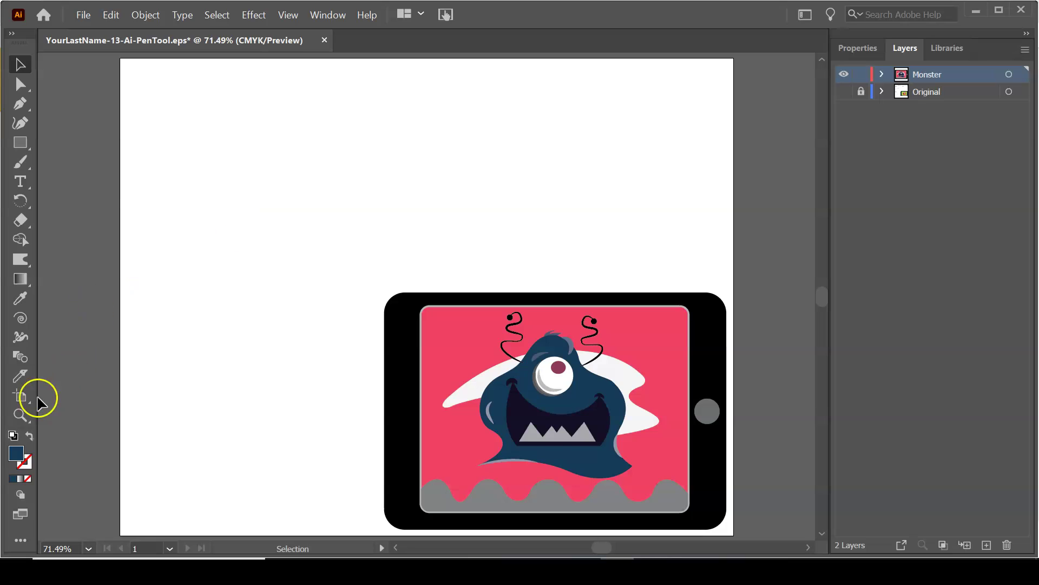
click(21, 396)
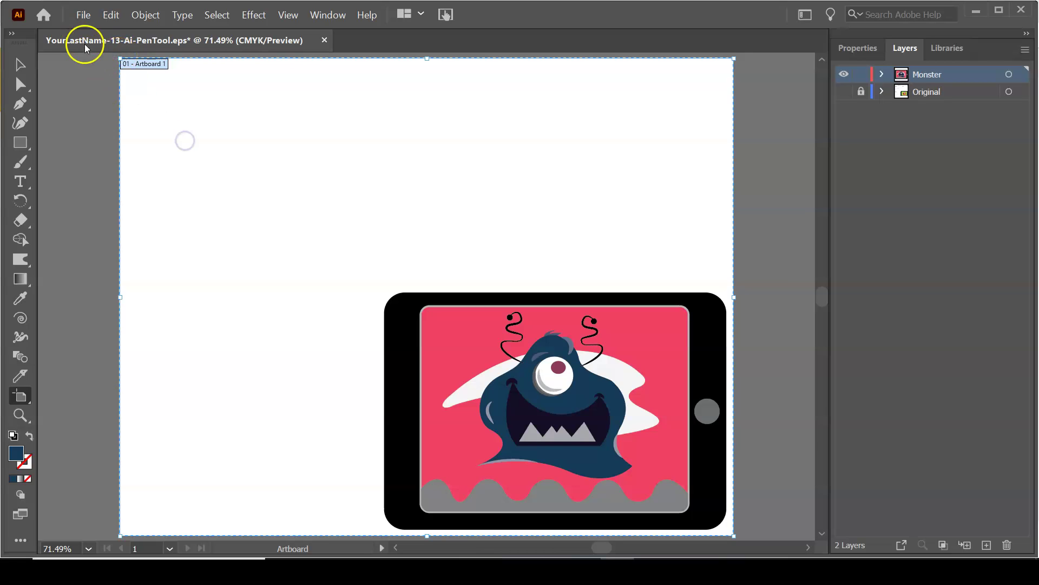
drag(120, 58, 374, 284)
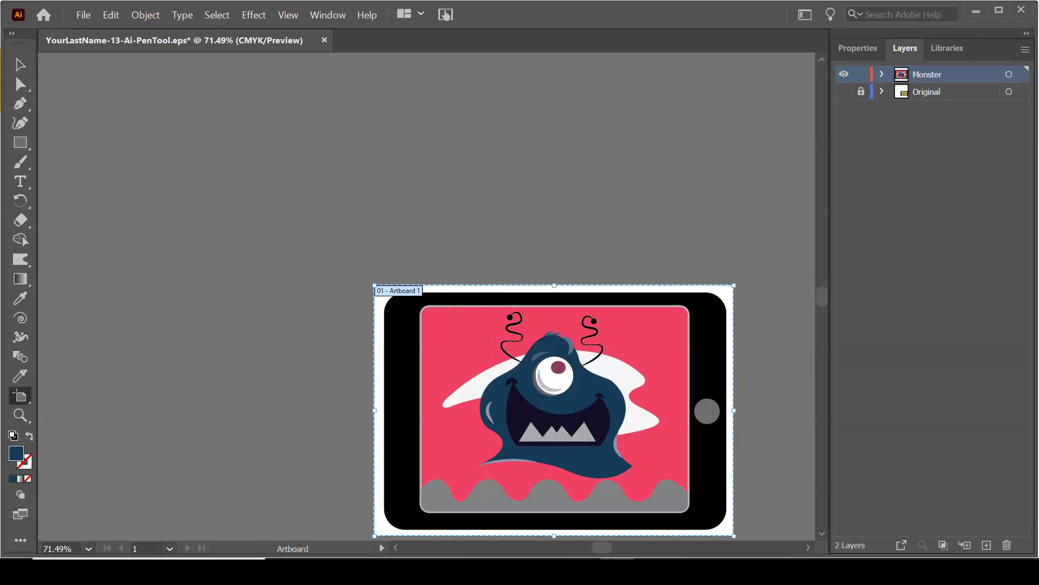
click(19, 66)
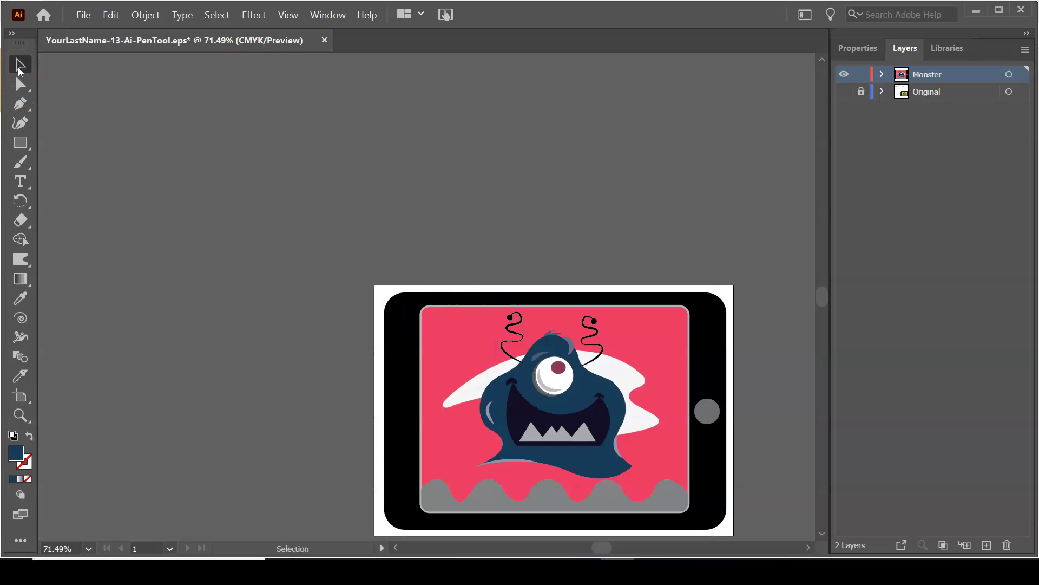
- Save the EPS document with its cropped artboard
click(85, 21)
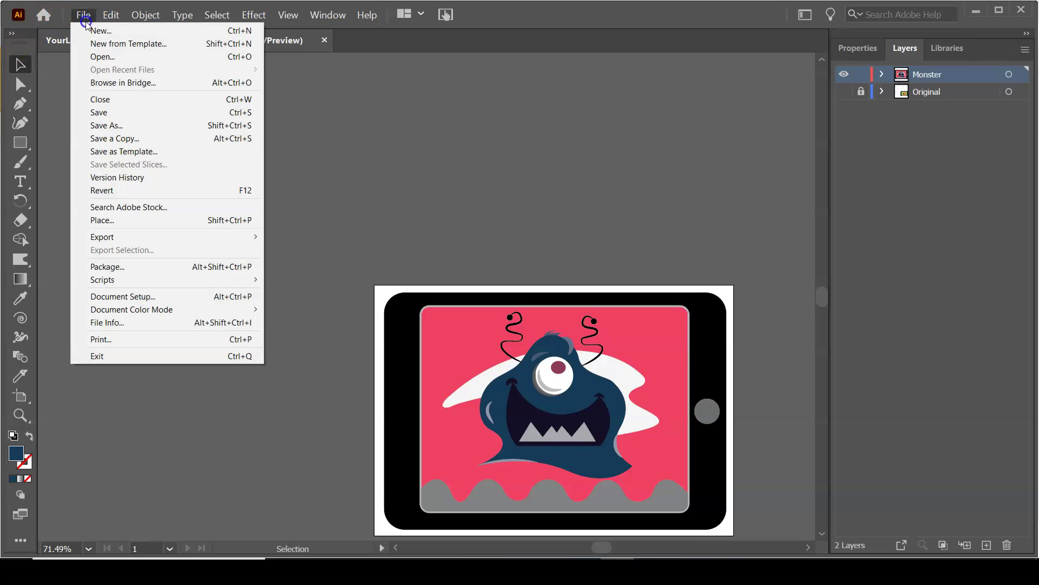
click(109, 113)
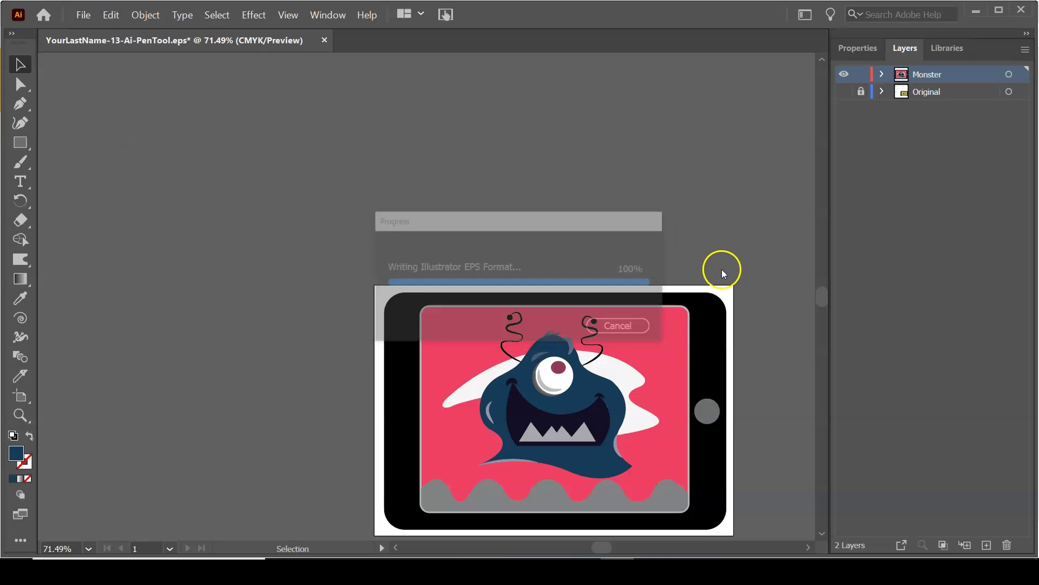
key(space)
drag(517, 279, 406, 135)
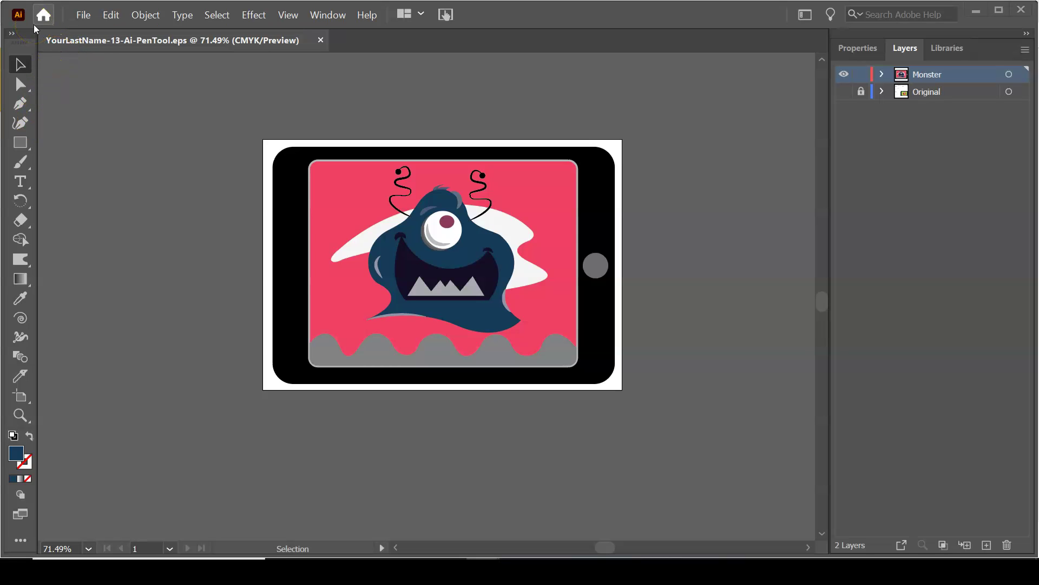
- Export the artwork with Save for Web as a transparent PNG-8 named YourLastName-13-Ai-PenTool.png in the Lab13-Ai-PenTool folder
click(82, 20)
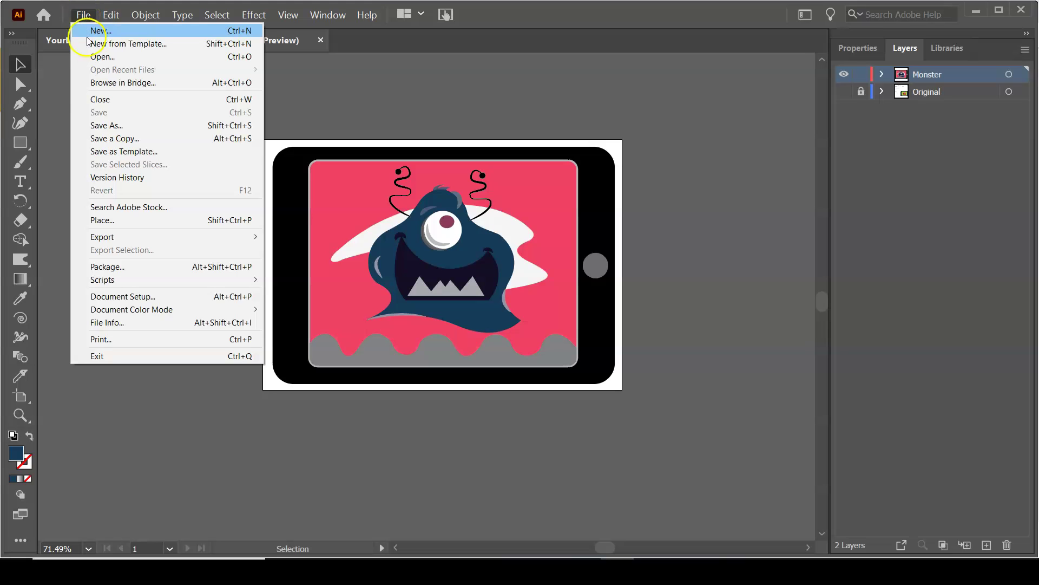
mouse_move(151, 240)
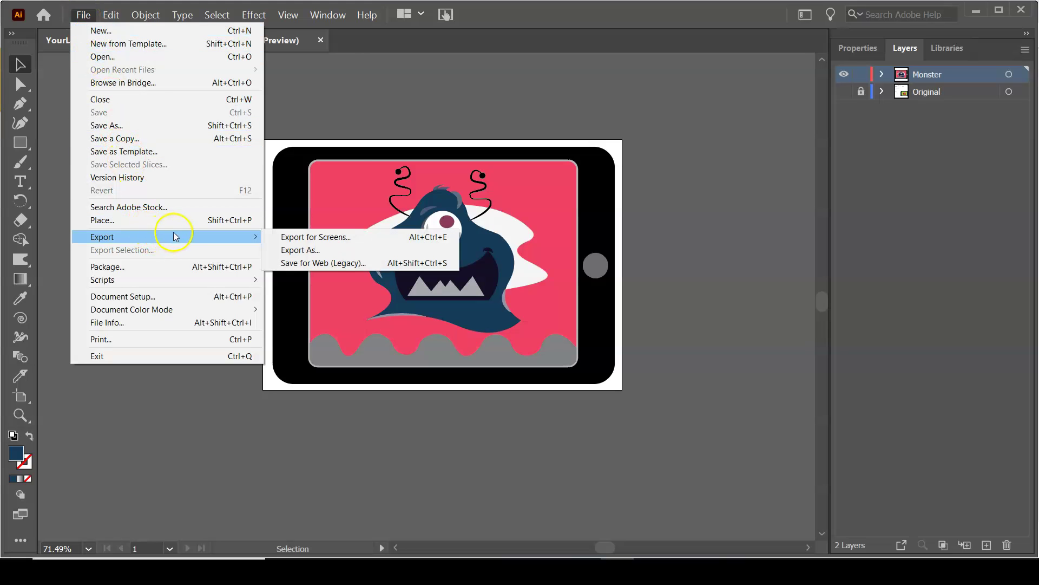
click(333, 264)
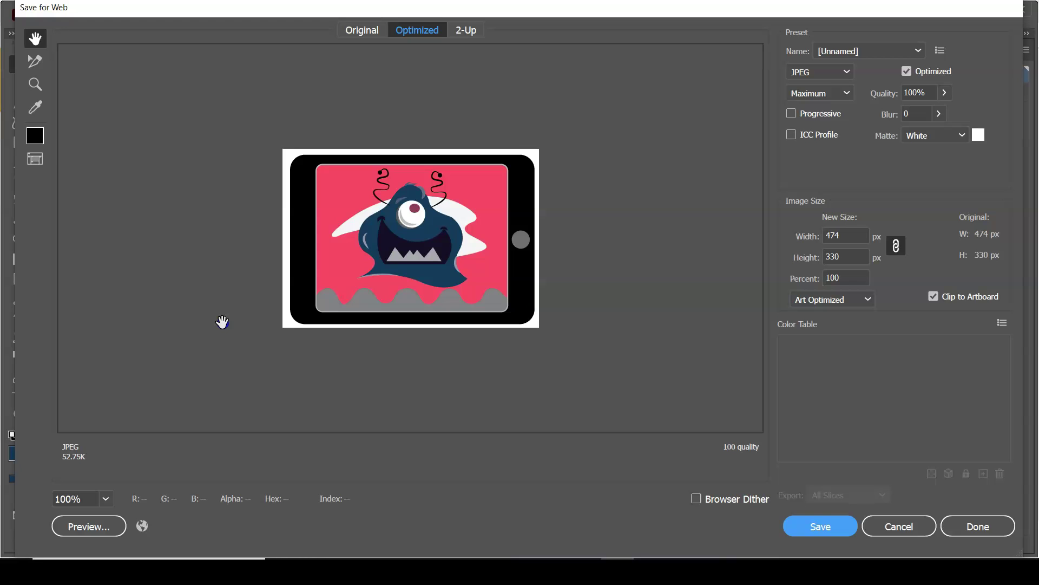
click(589, 361)
click(833, 73)
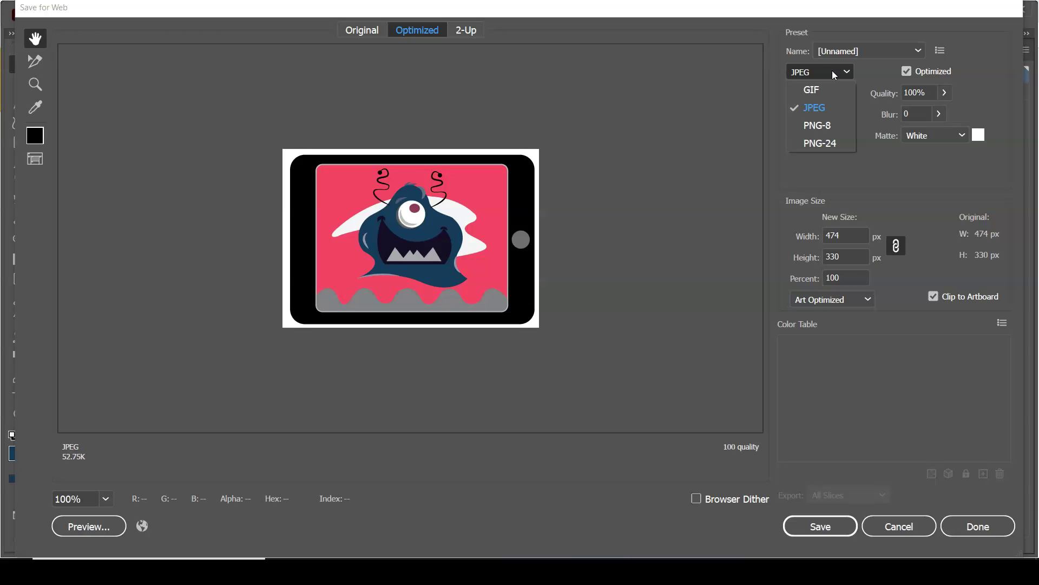
click(841, 133)
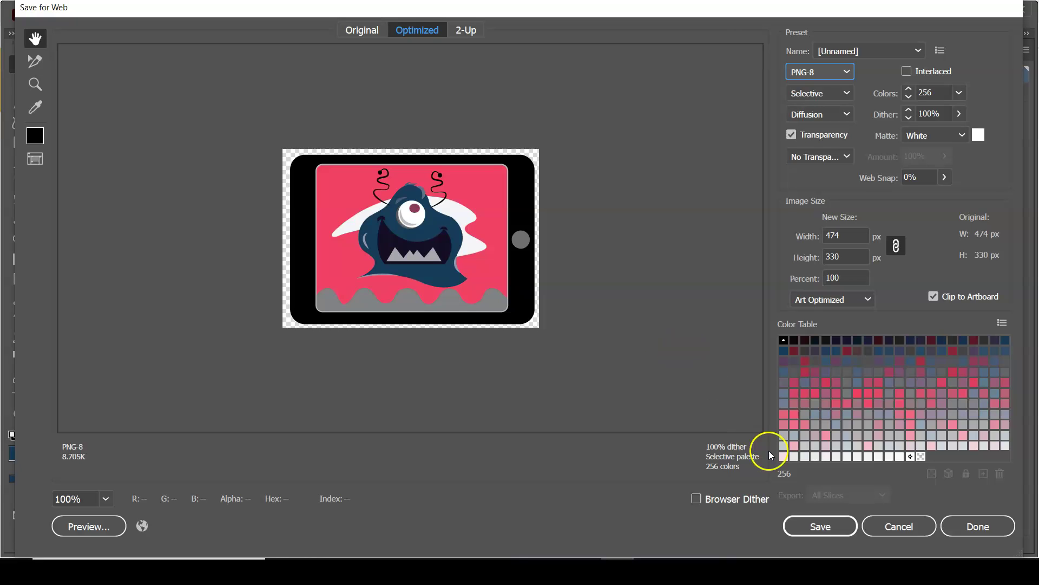
click(821, 530)
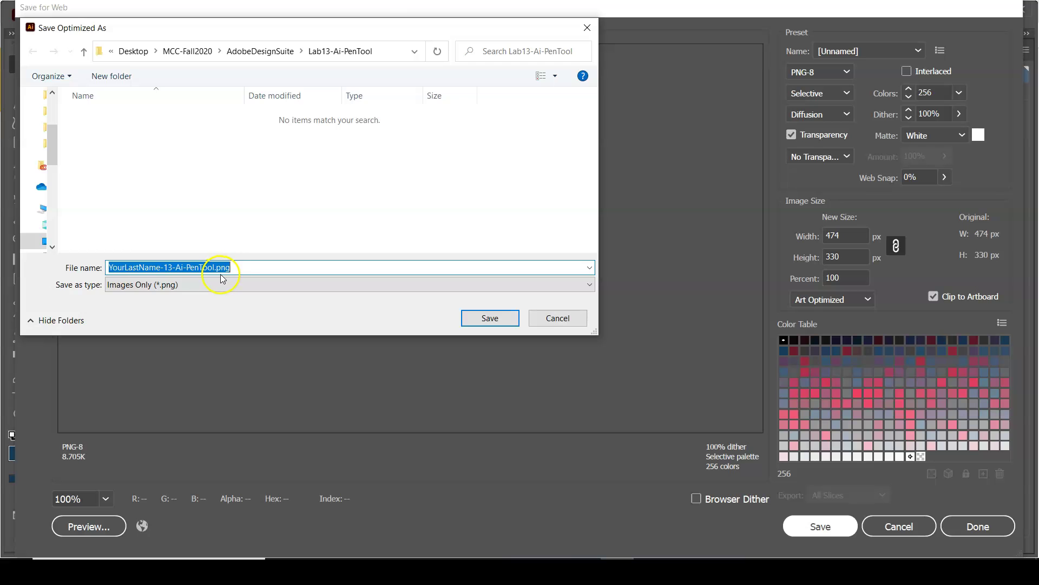
click(489, 320)
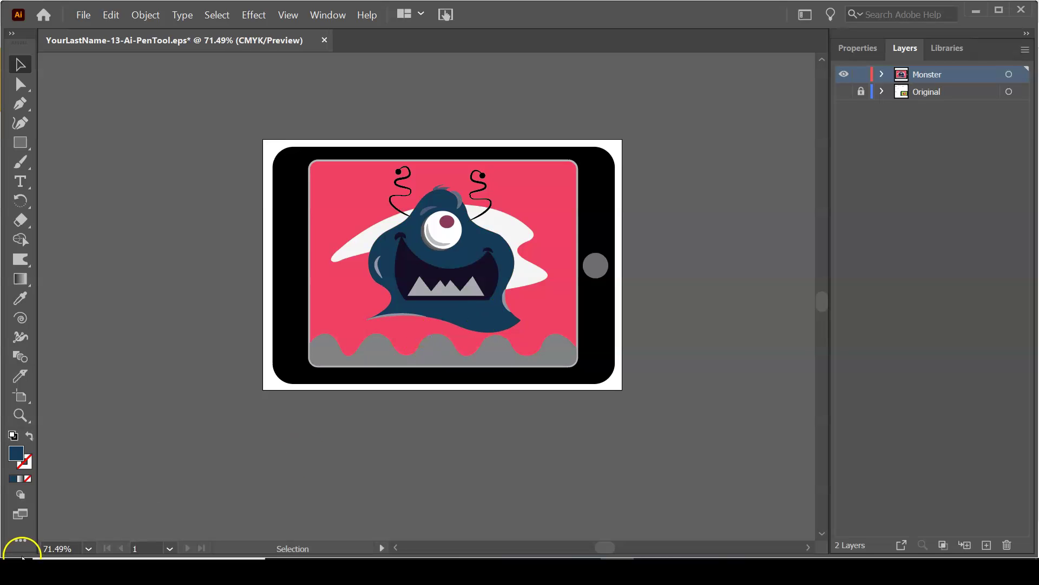
- Open the exported YourLastName-13-Ai-PenTool.png from the Lab13-Ai-PenTool folder
click(81, 17)
click(95, 58)
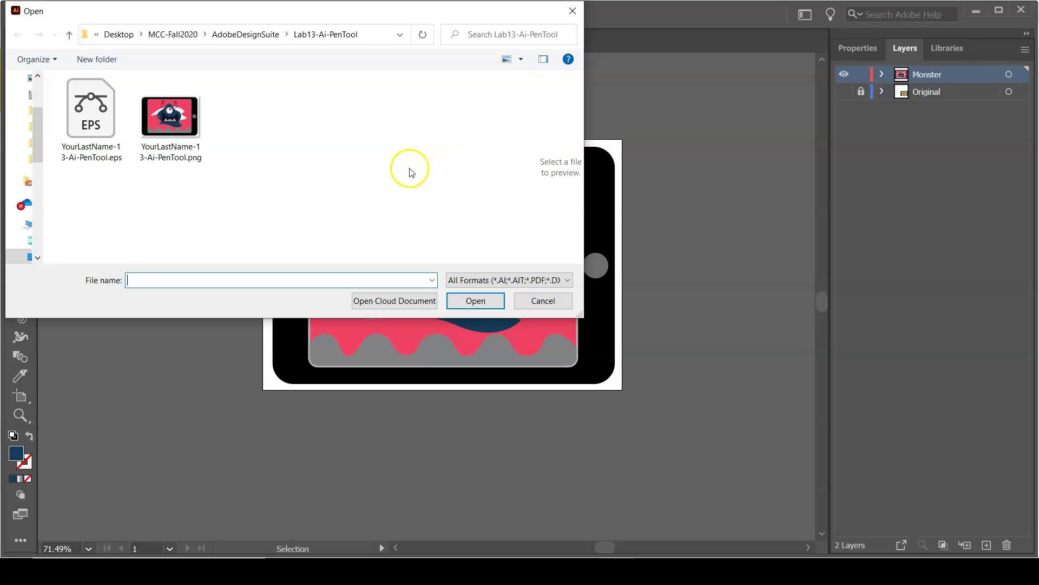
click(182, 129)
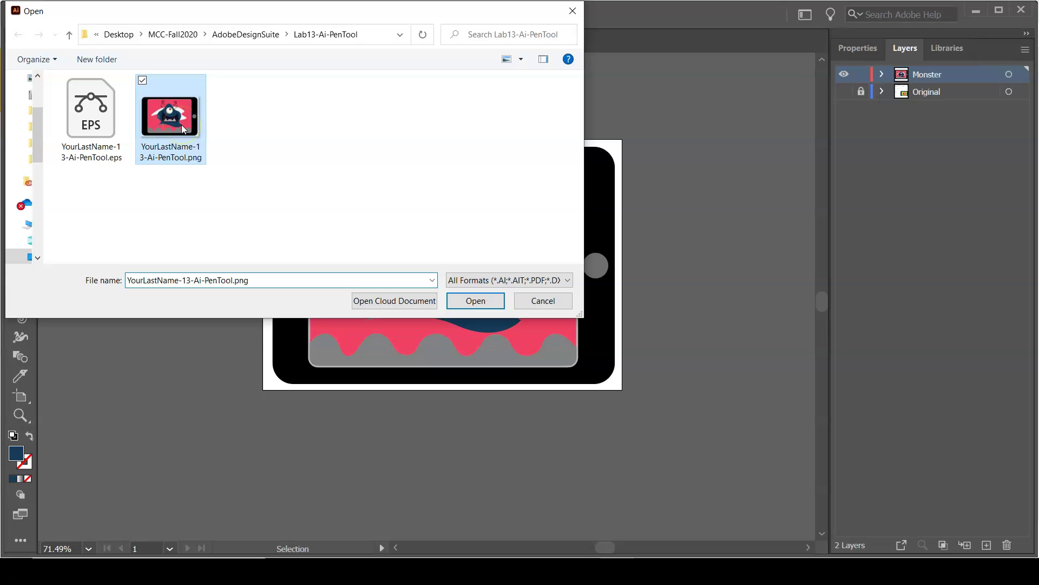
click(477, 301)
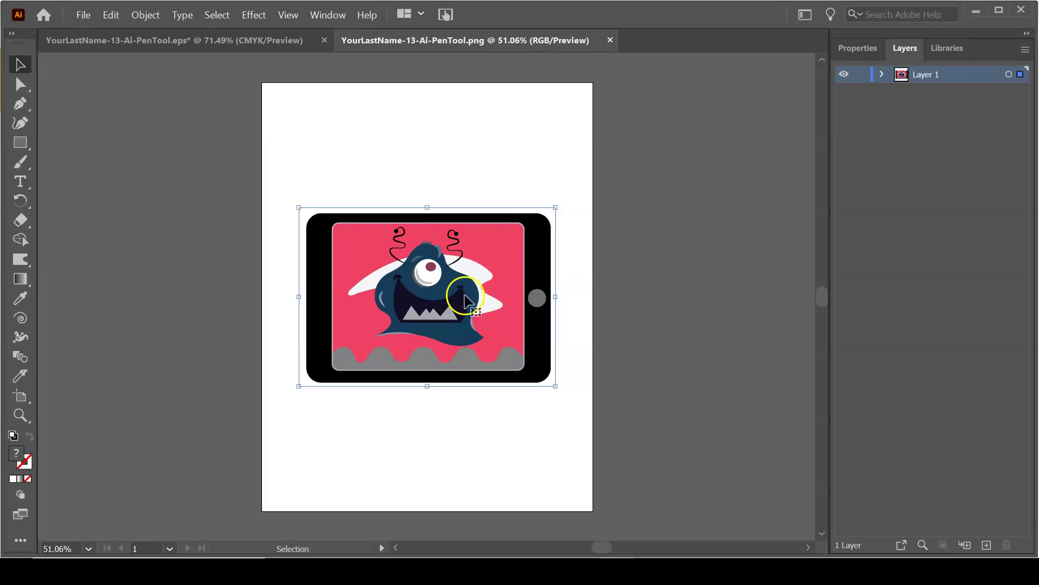
- Check the PNG for editable paths in Outline view, restore its preview, and return to the YourLastName-13-Ai-PenTool.eps document
key(ctrl+y)
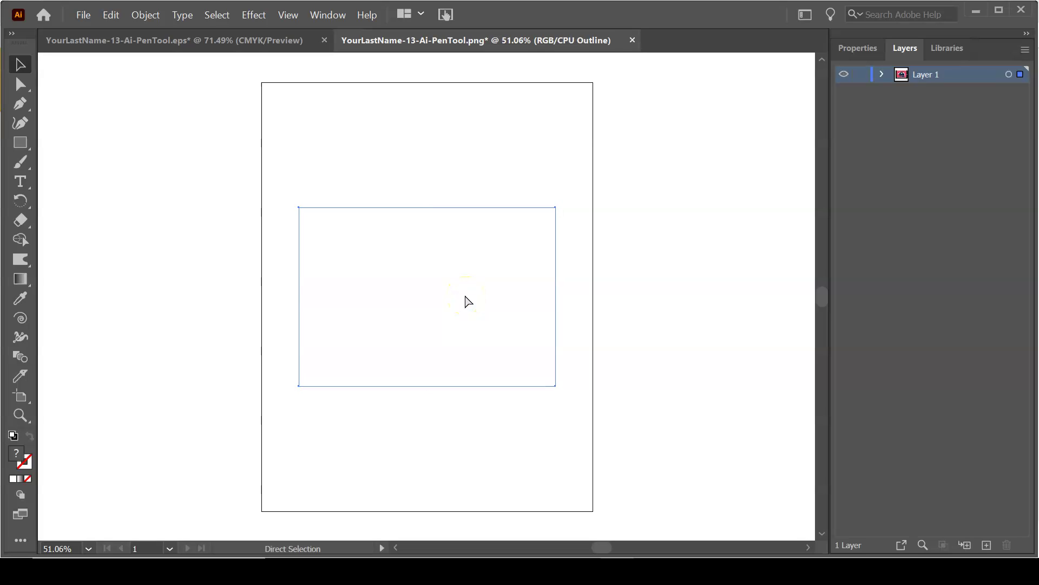
key(ctrl+y)
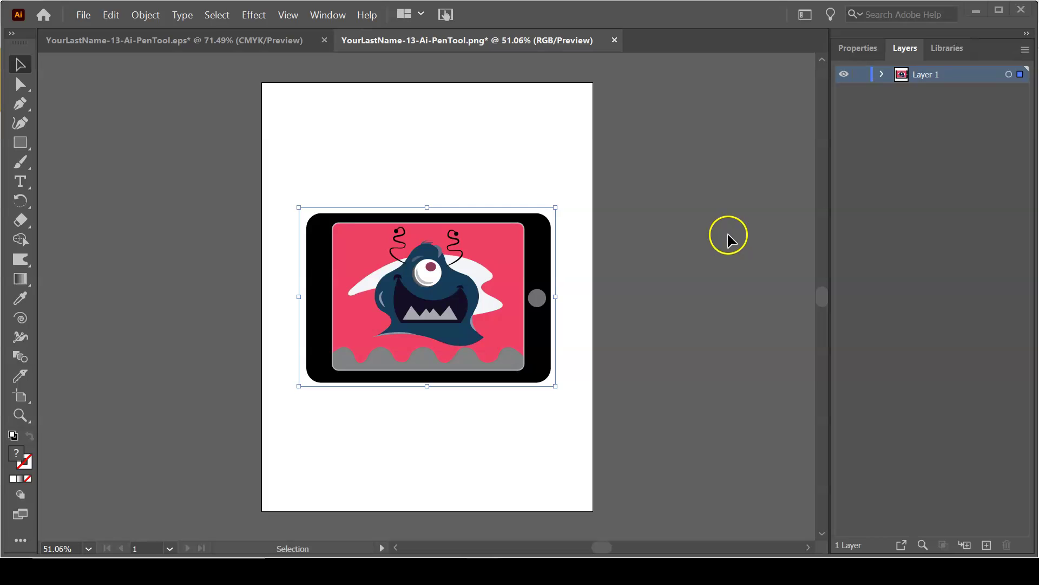
click(163, 41)
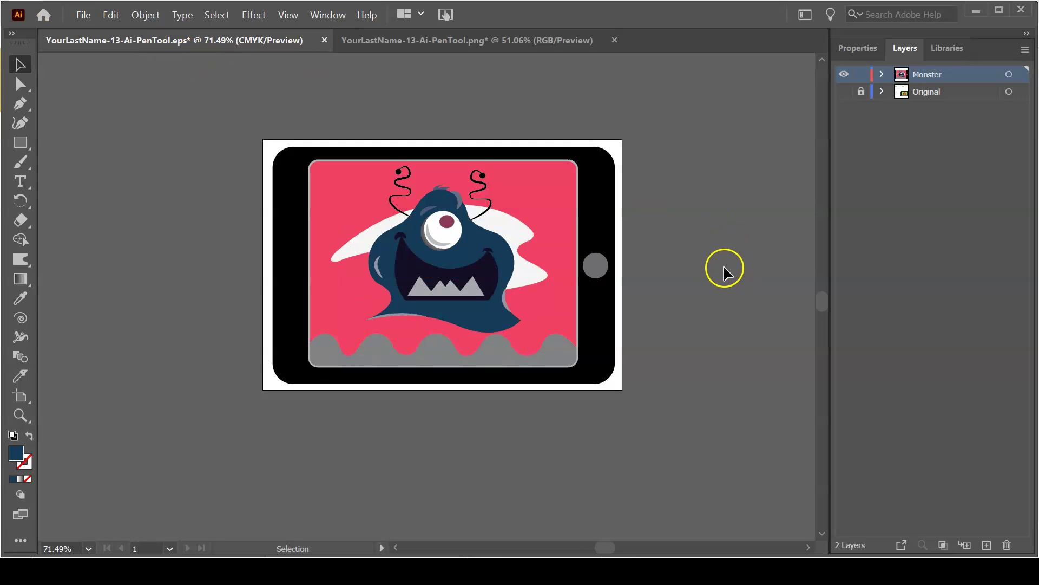